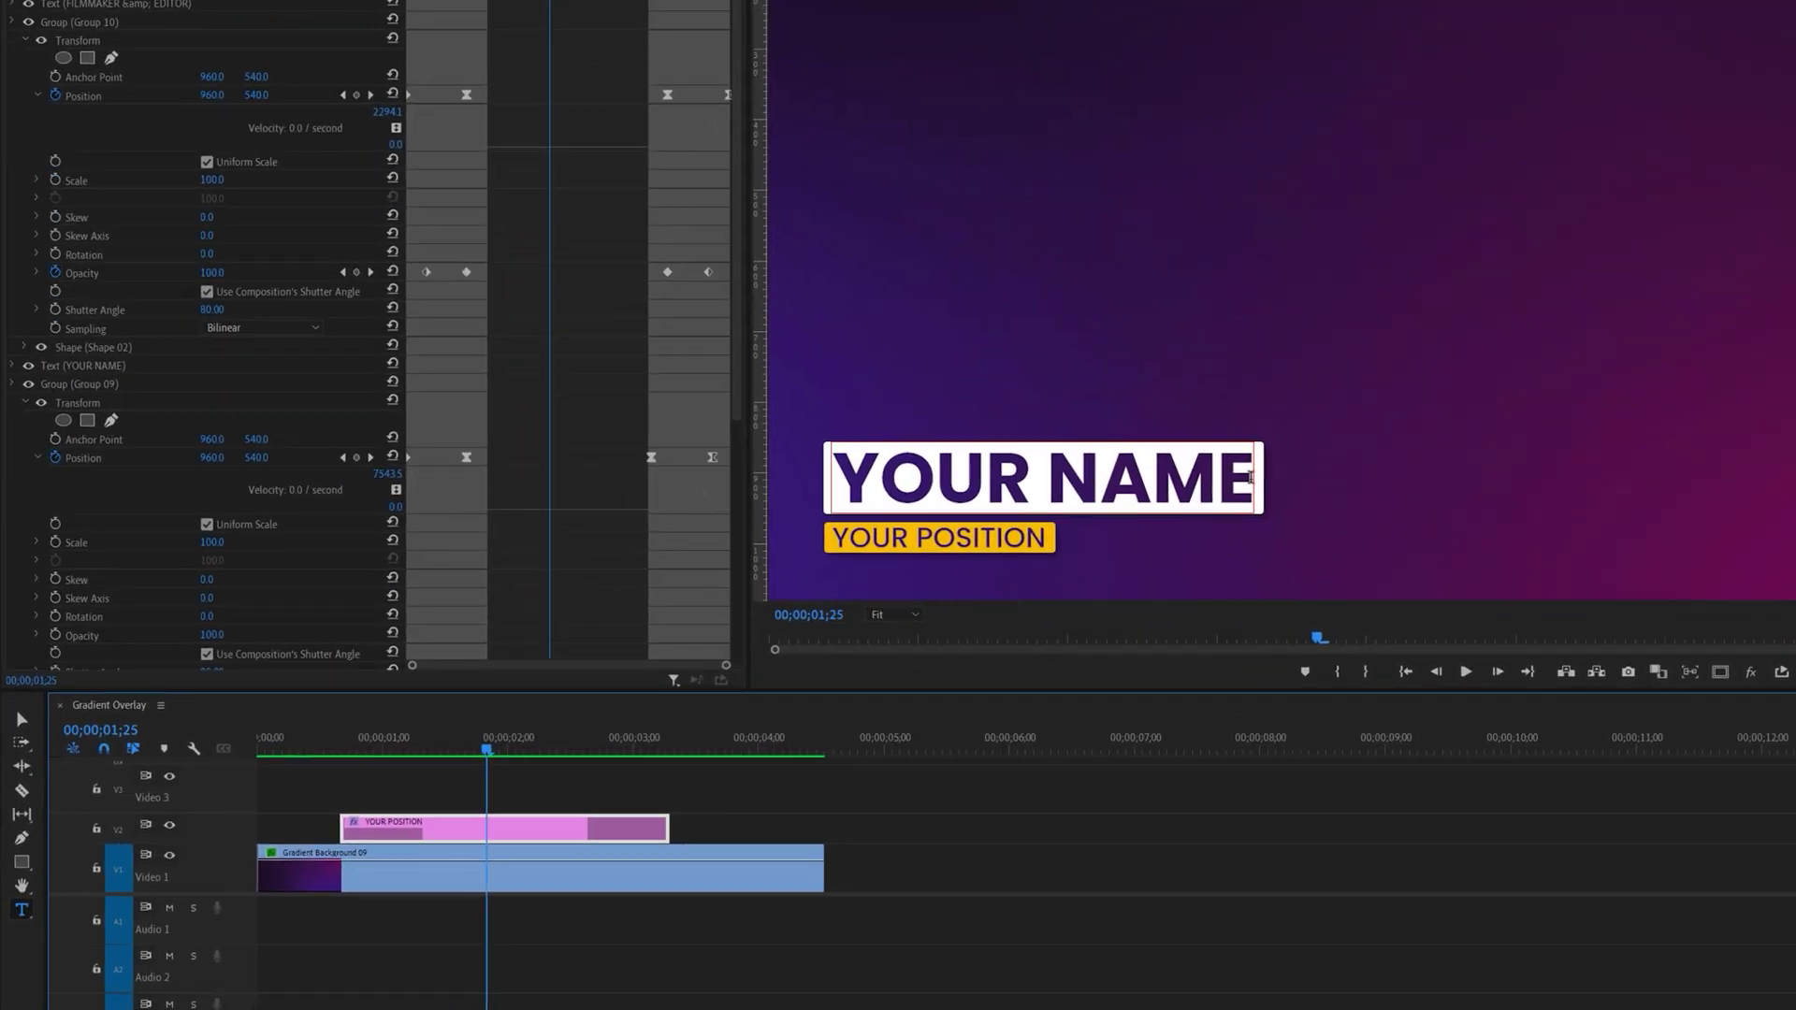
In the finished lower third, replace the title with the presenter's name and shorten the YOUR POSITION clip.
triple_click(1056, 603)
type("E")
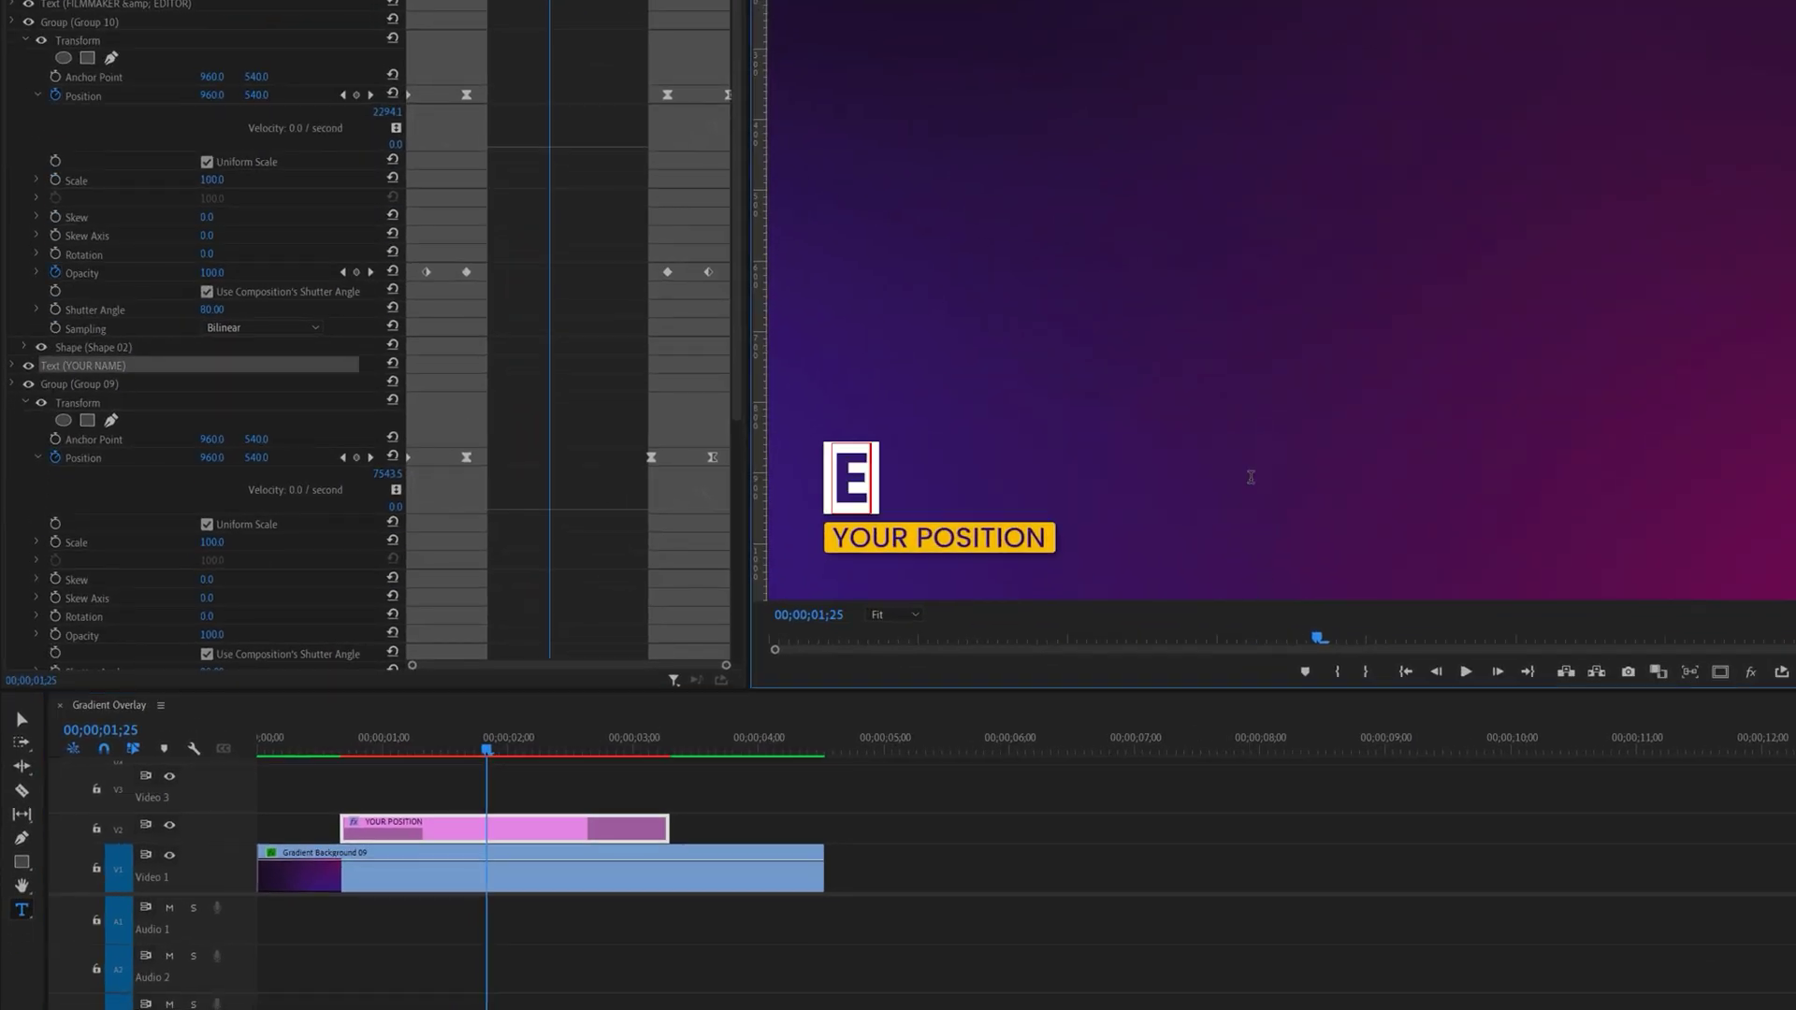
type("NAM ALAMIN")
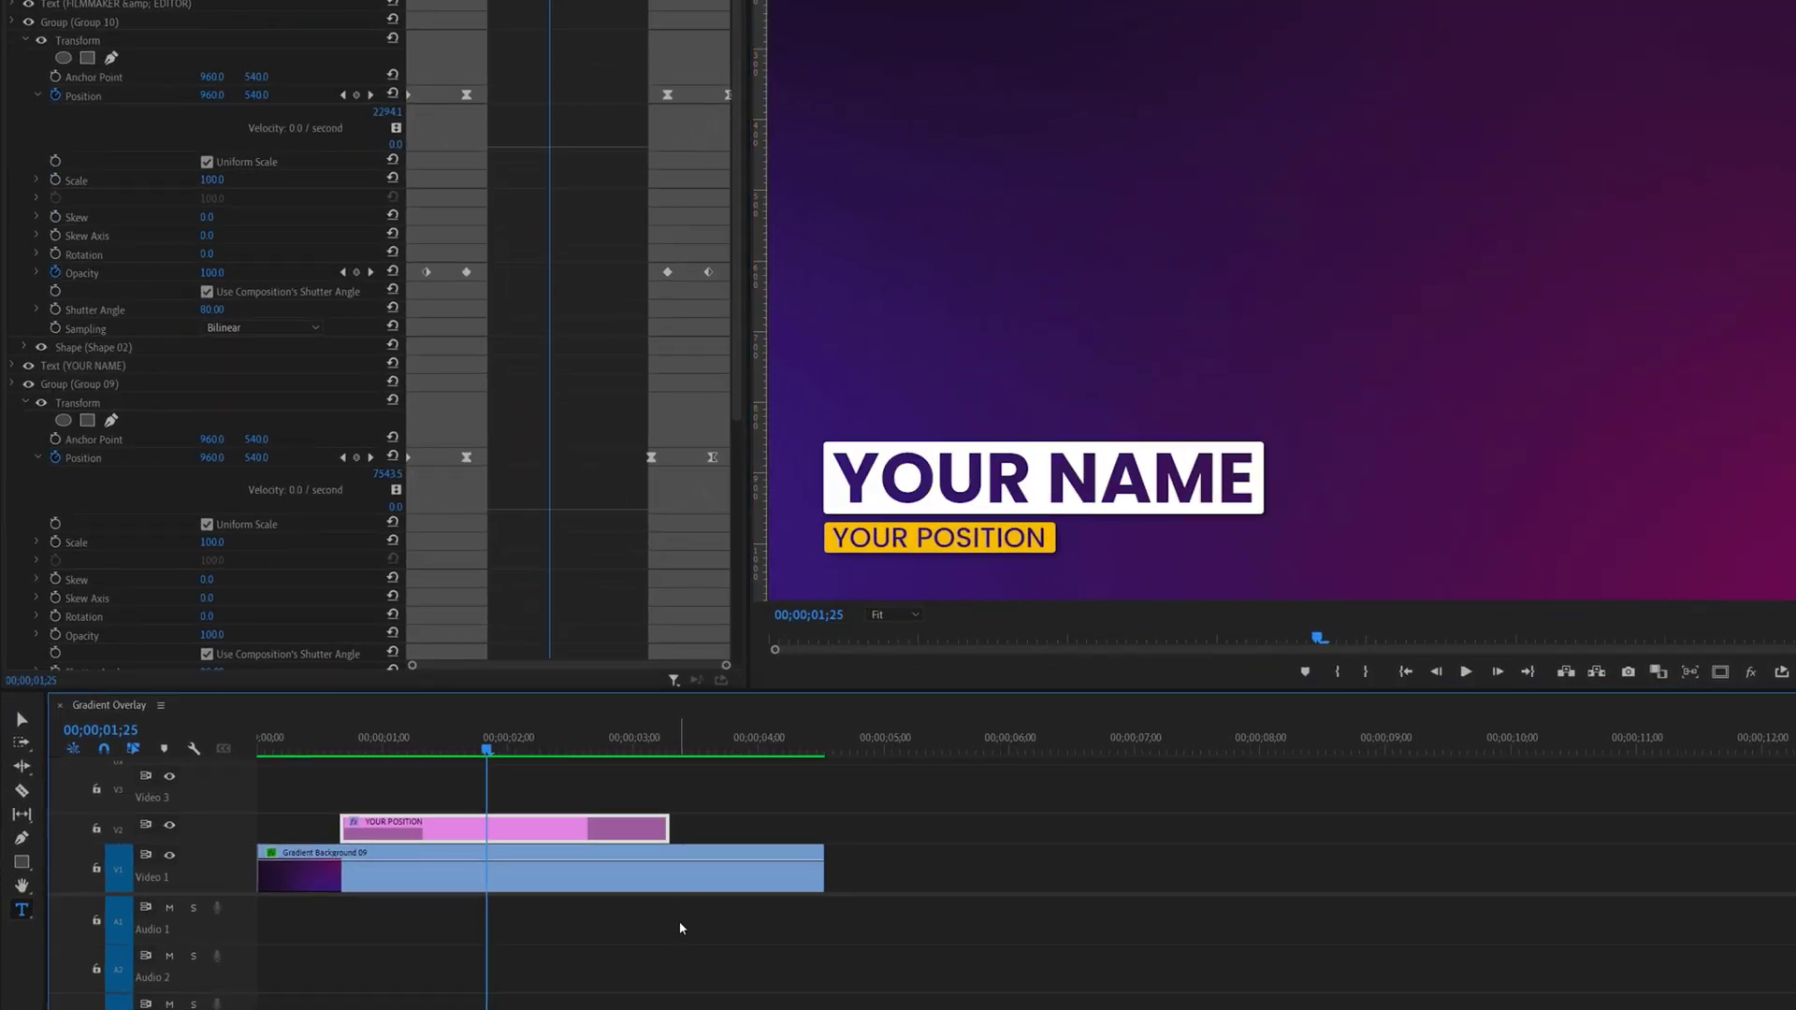
left_click_drag(674, 830, 552, 829)
type("r")
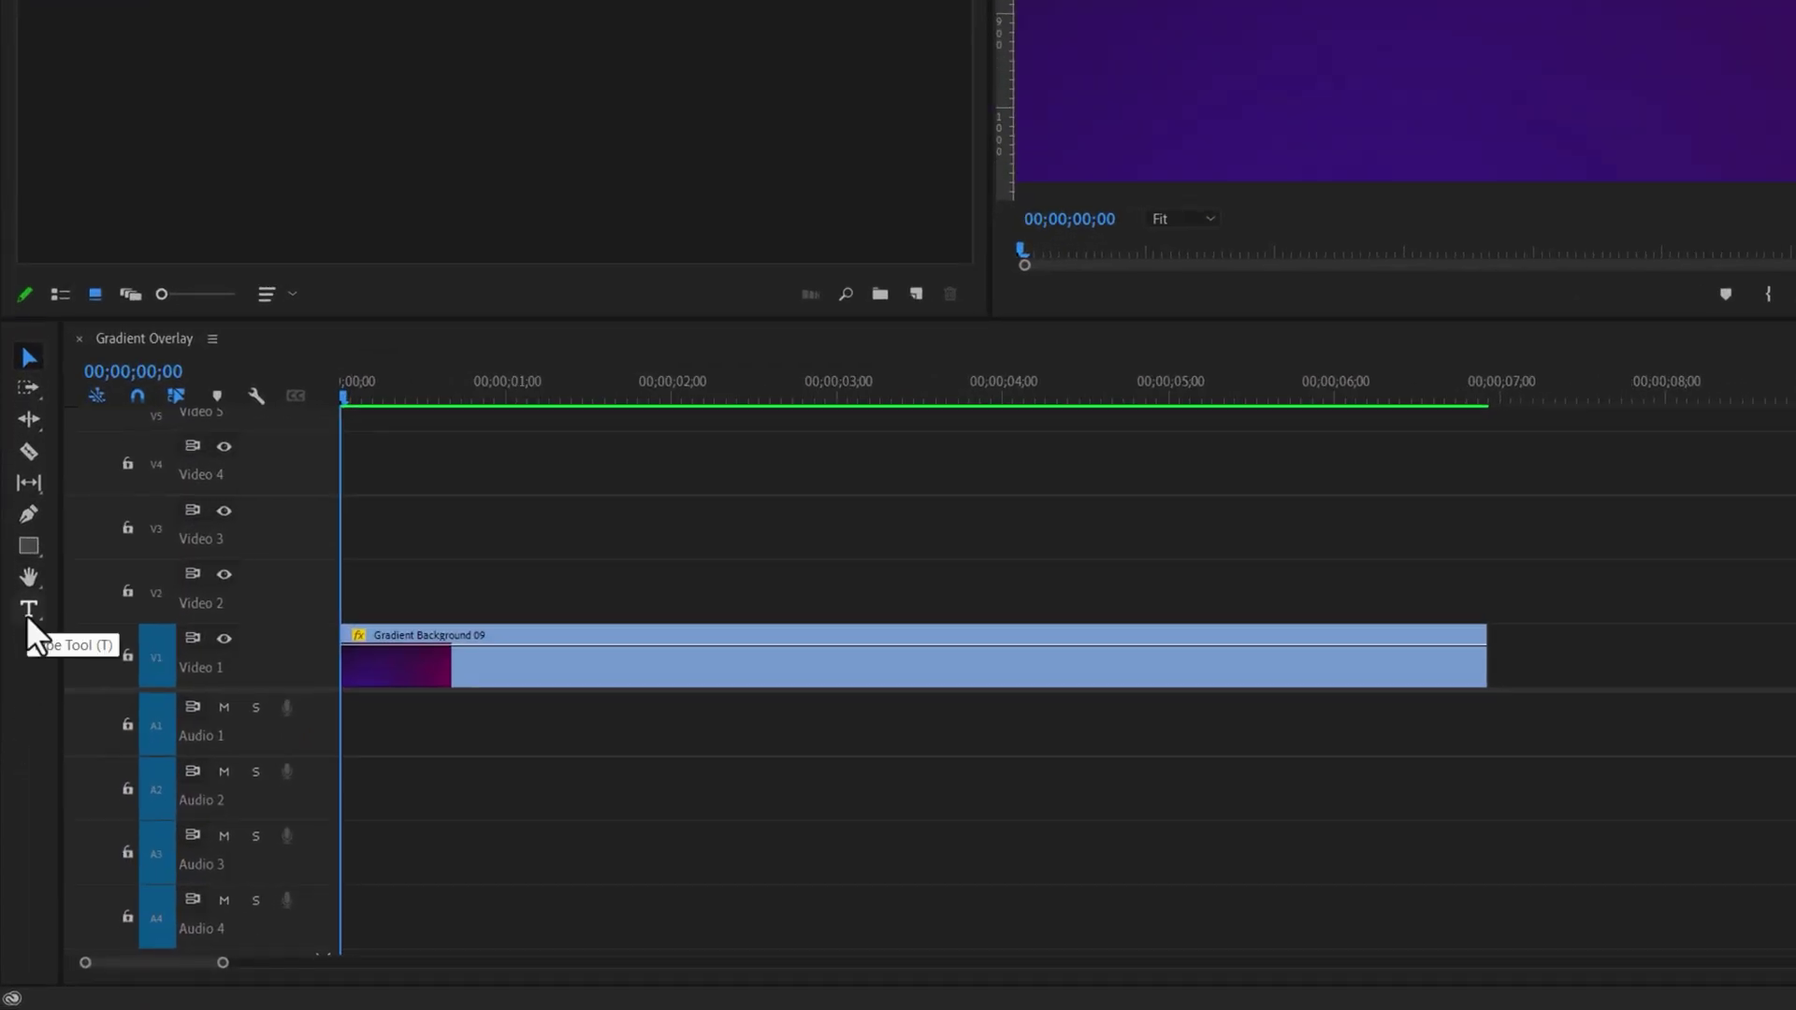
Add a YOUR NAME text title in the frame and draw a grey rectangle covering it.
left_click(28, 613)
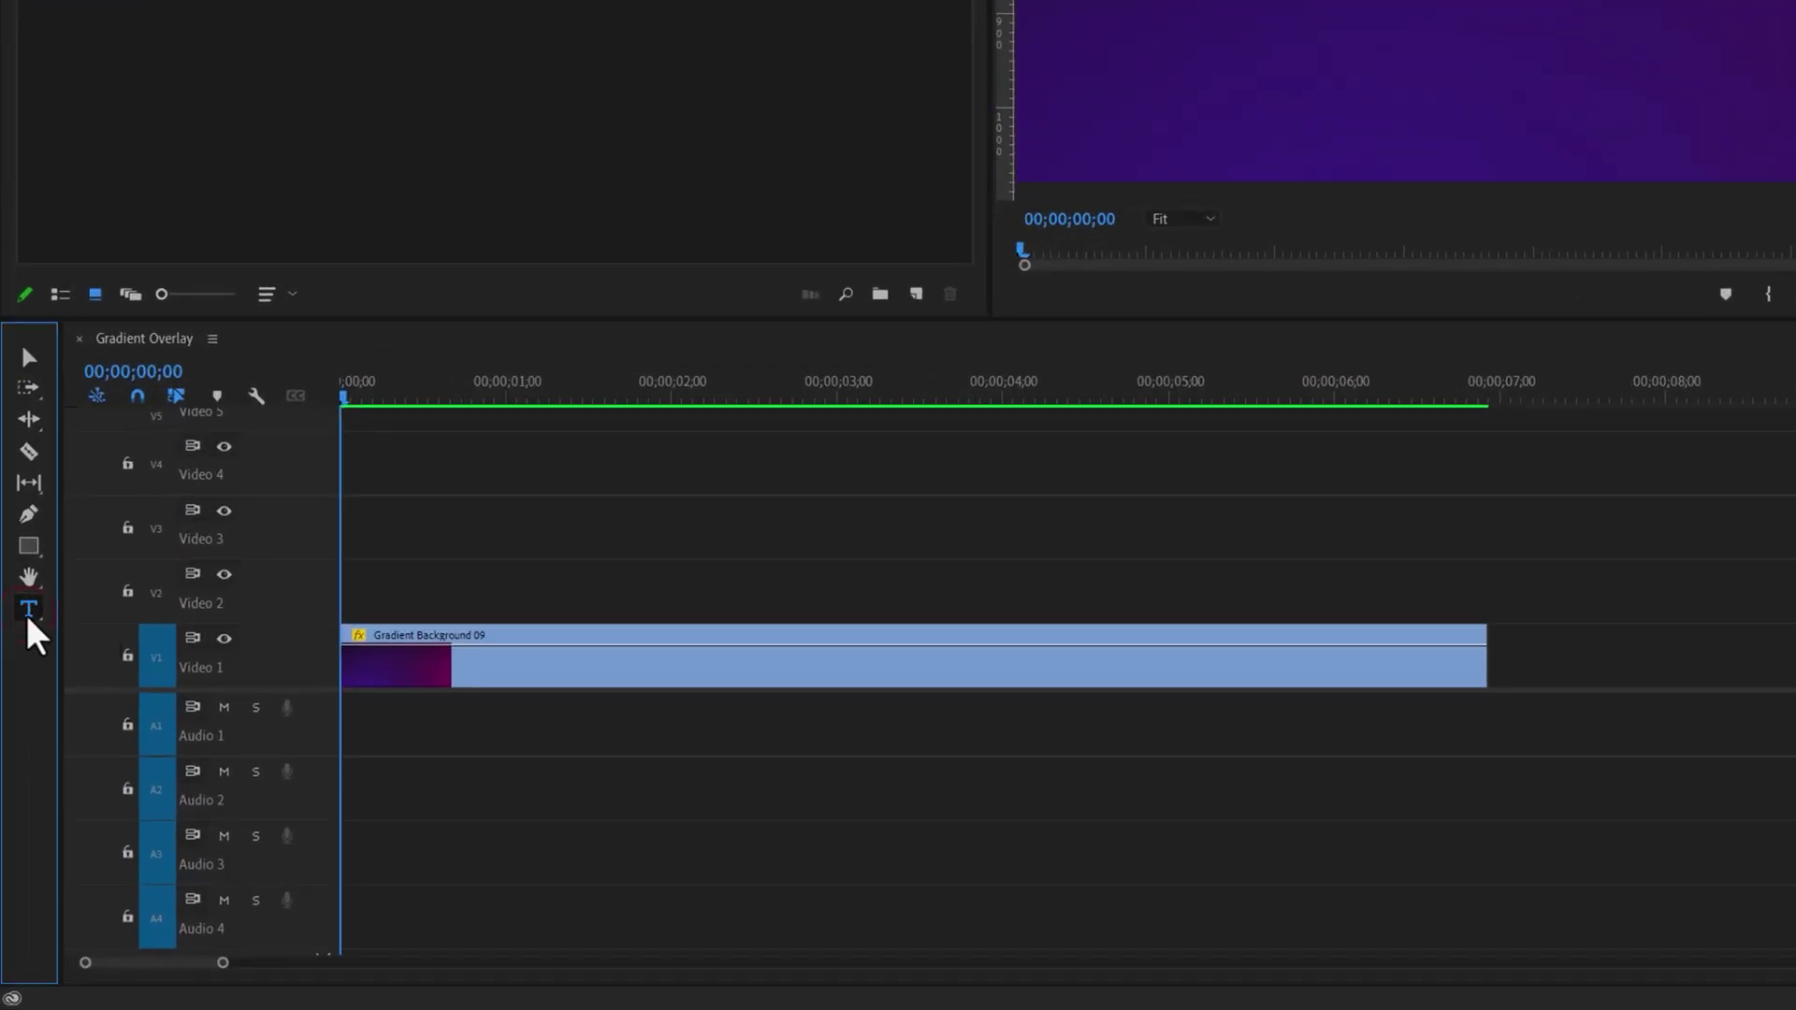
left_click(936, 358)
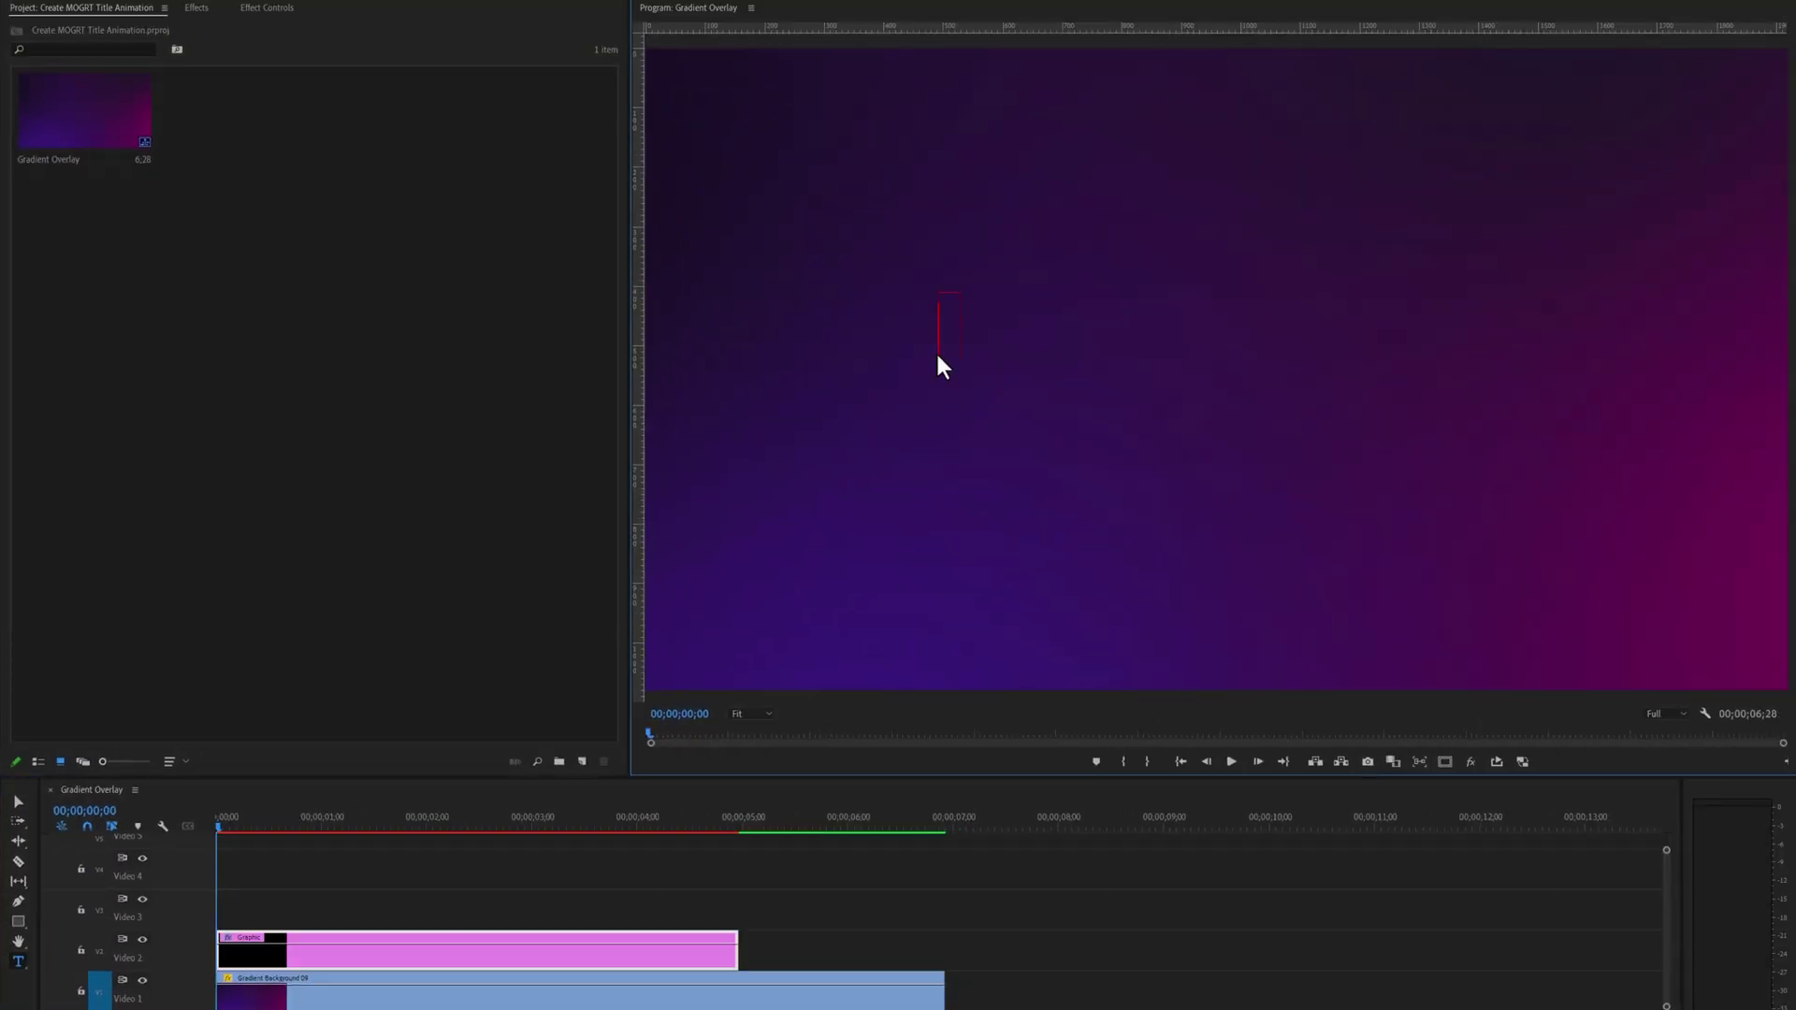
type("YOUR NAME")
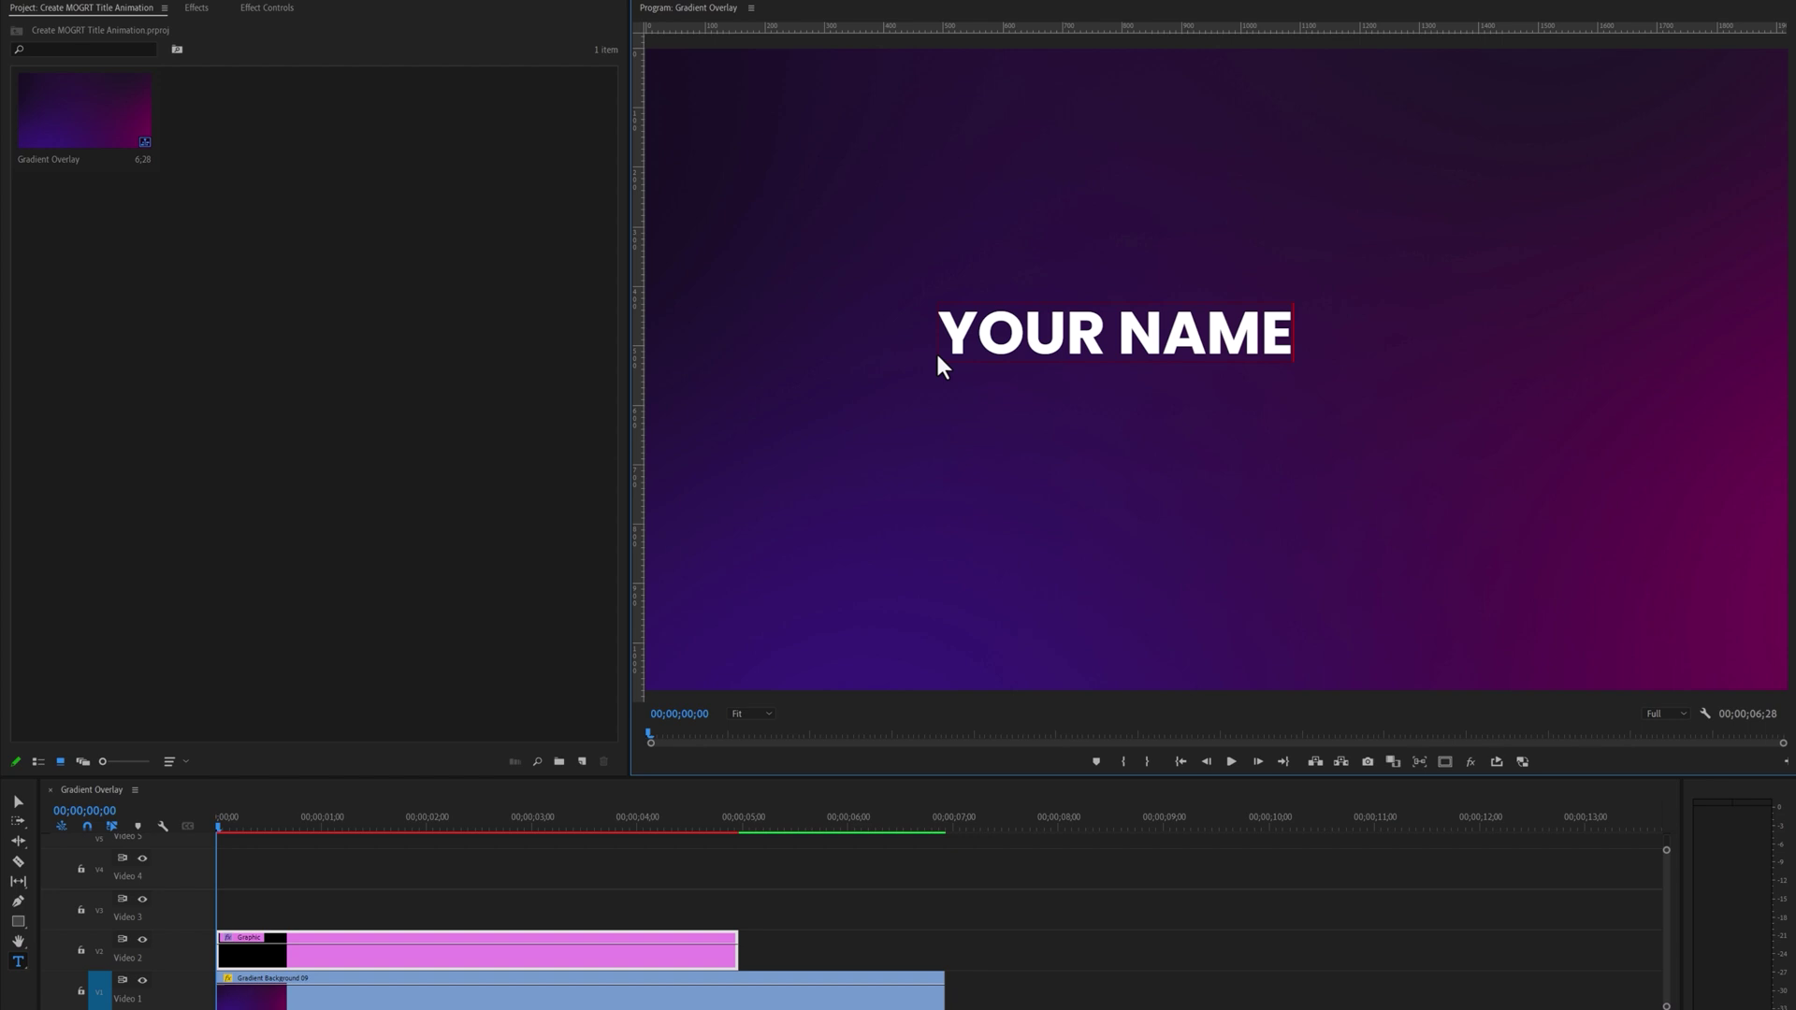
left_click(25, 924)
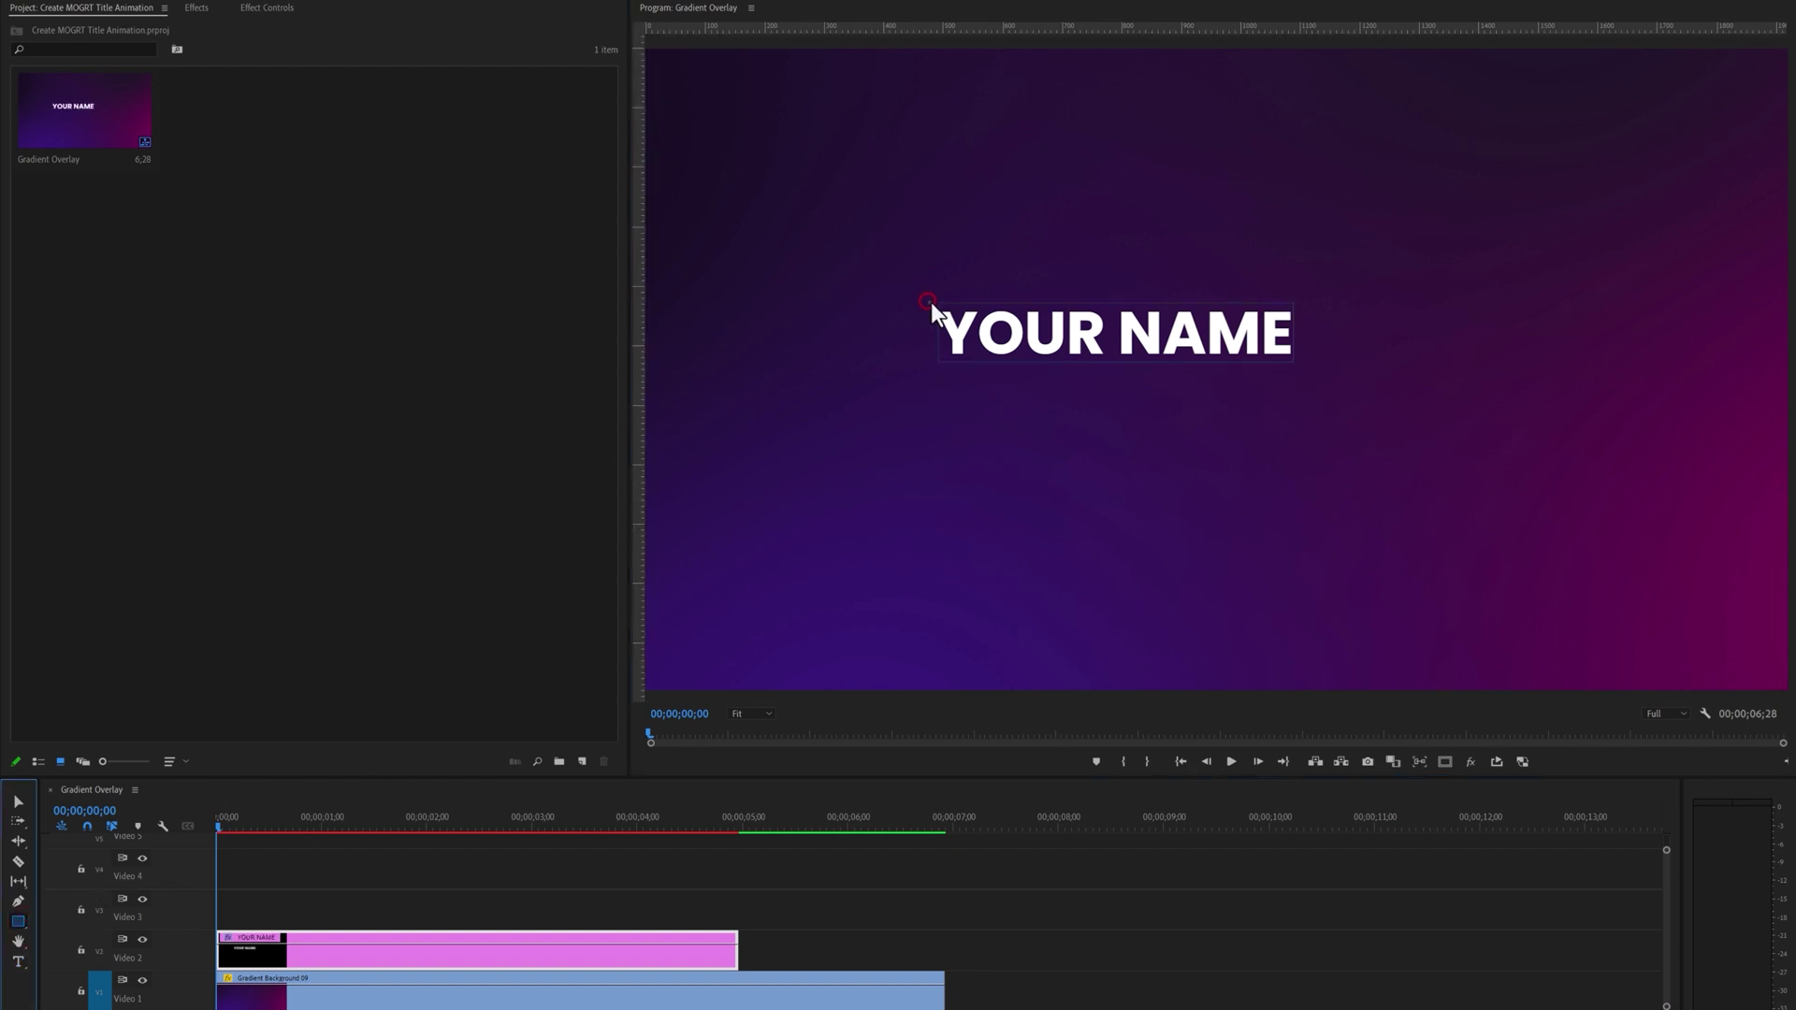
left_click_drag(927, 301, 1297, 363)
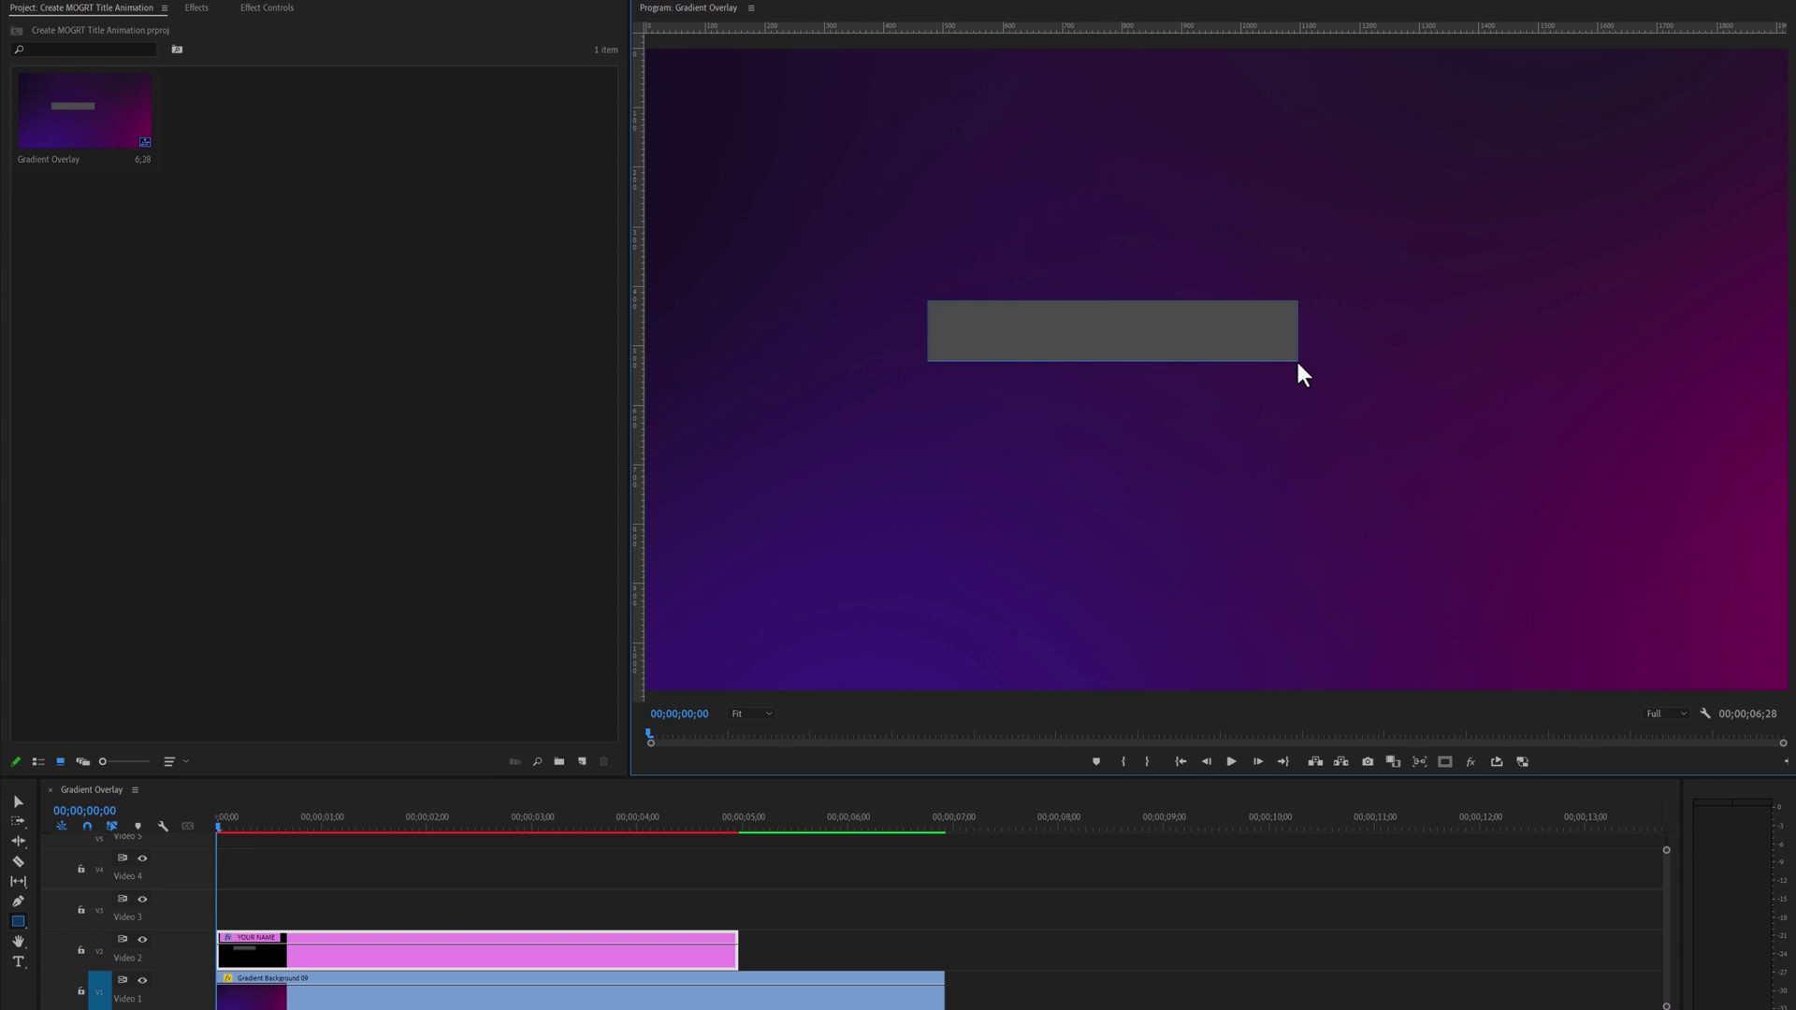
Show the Essential Graphics panel and move the box layer beneath the YOUR NAME text.
left_click(453, 15)
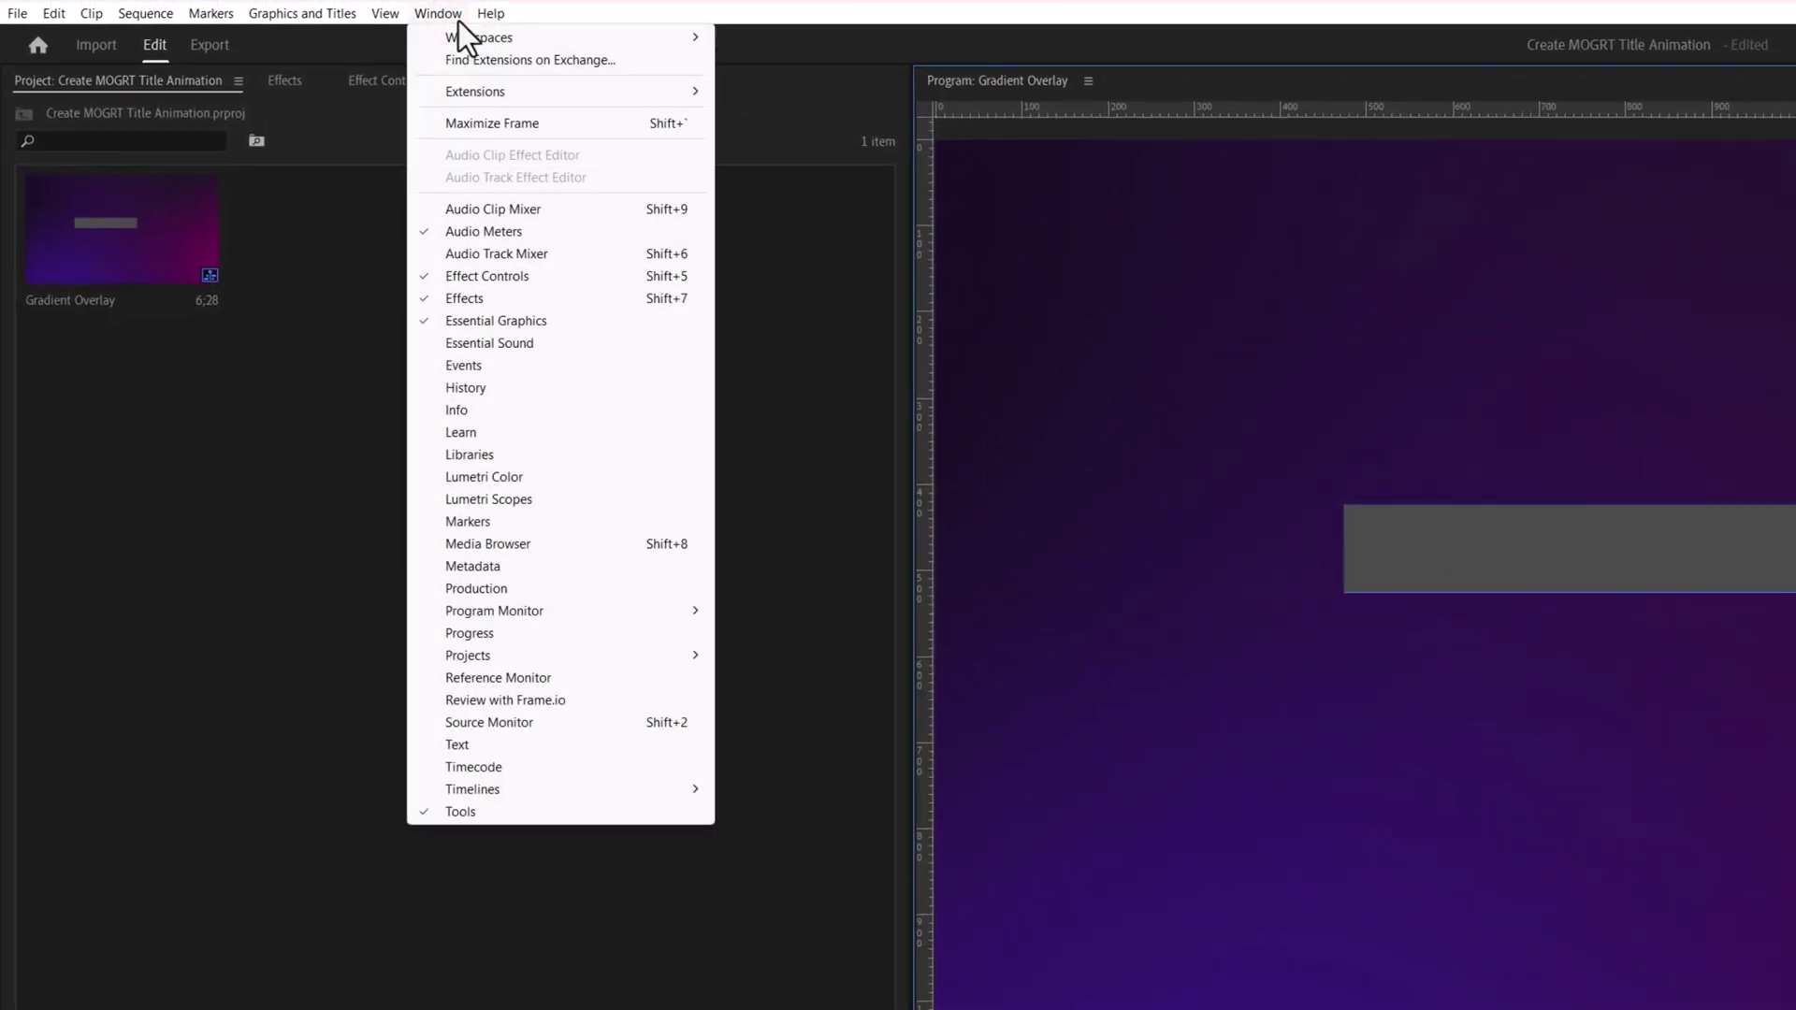
left_click(574, 320)
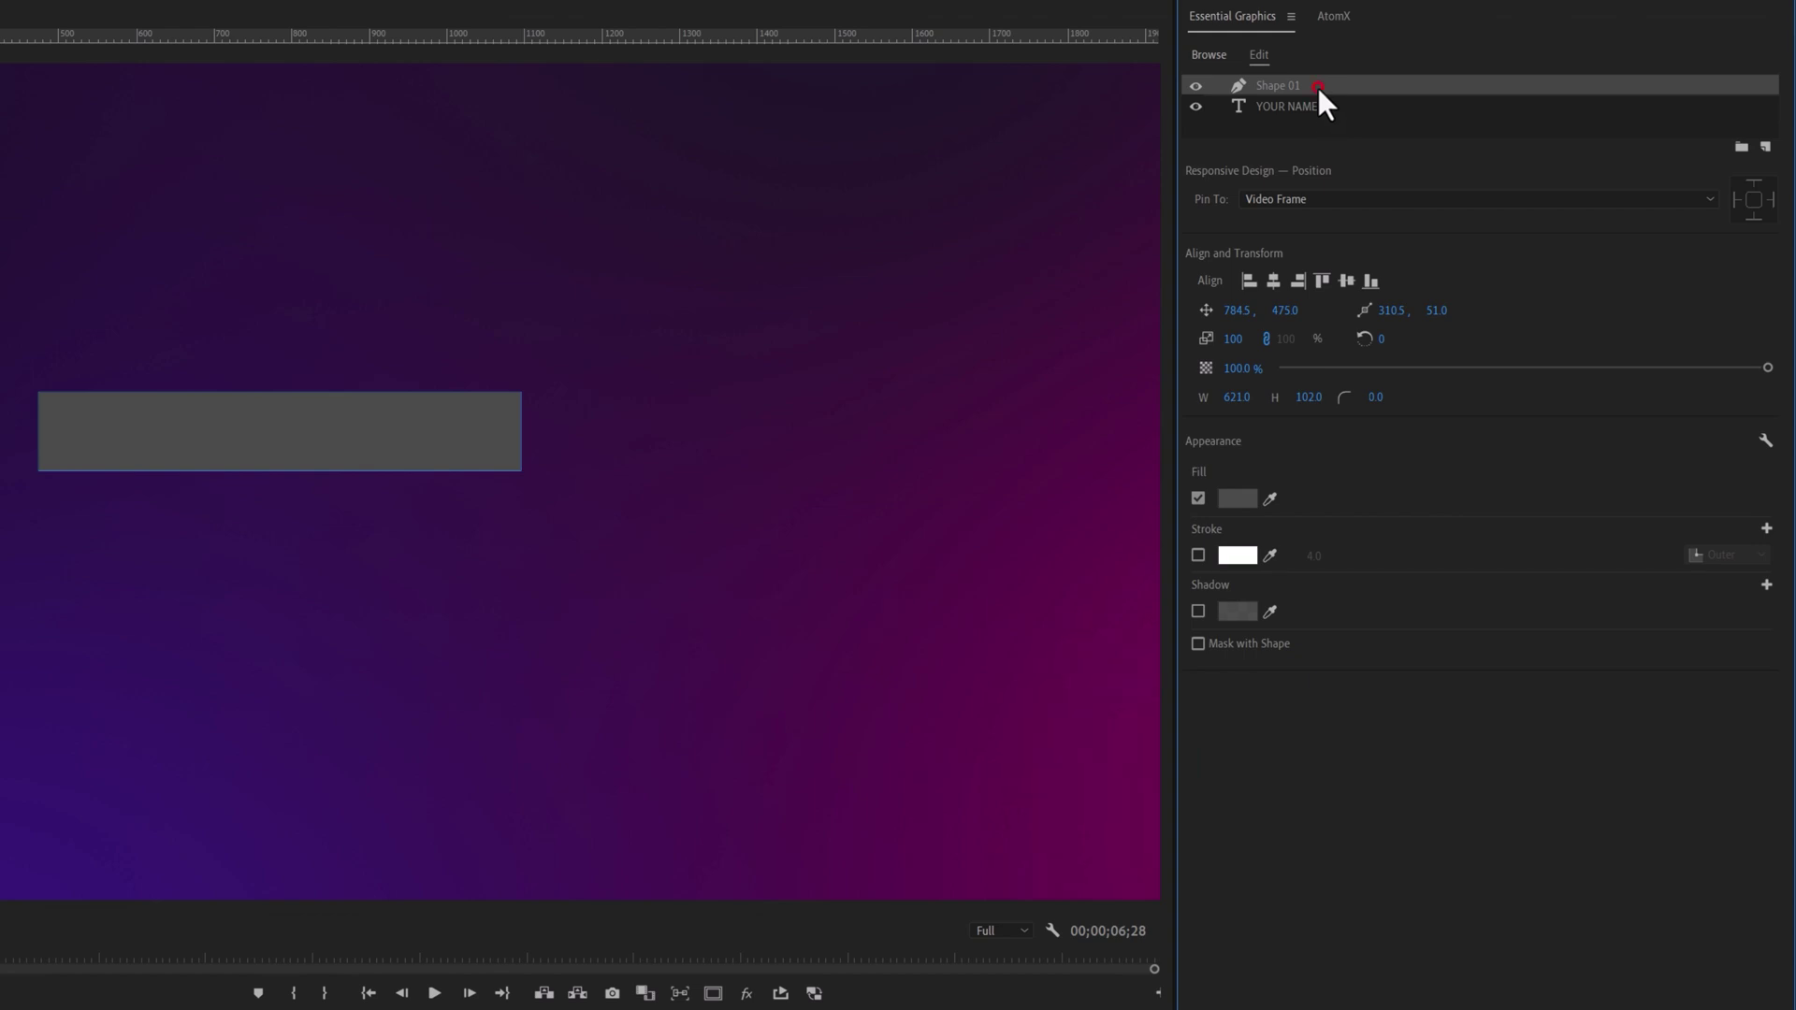
left_click_drag(1317, 87, 1322, 112)
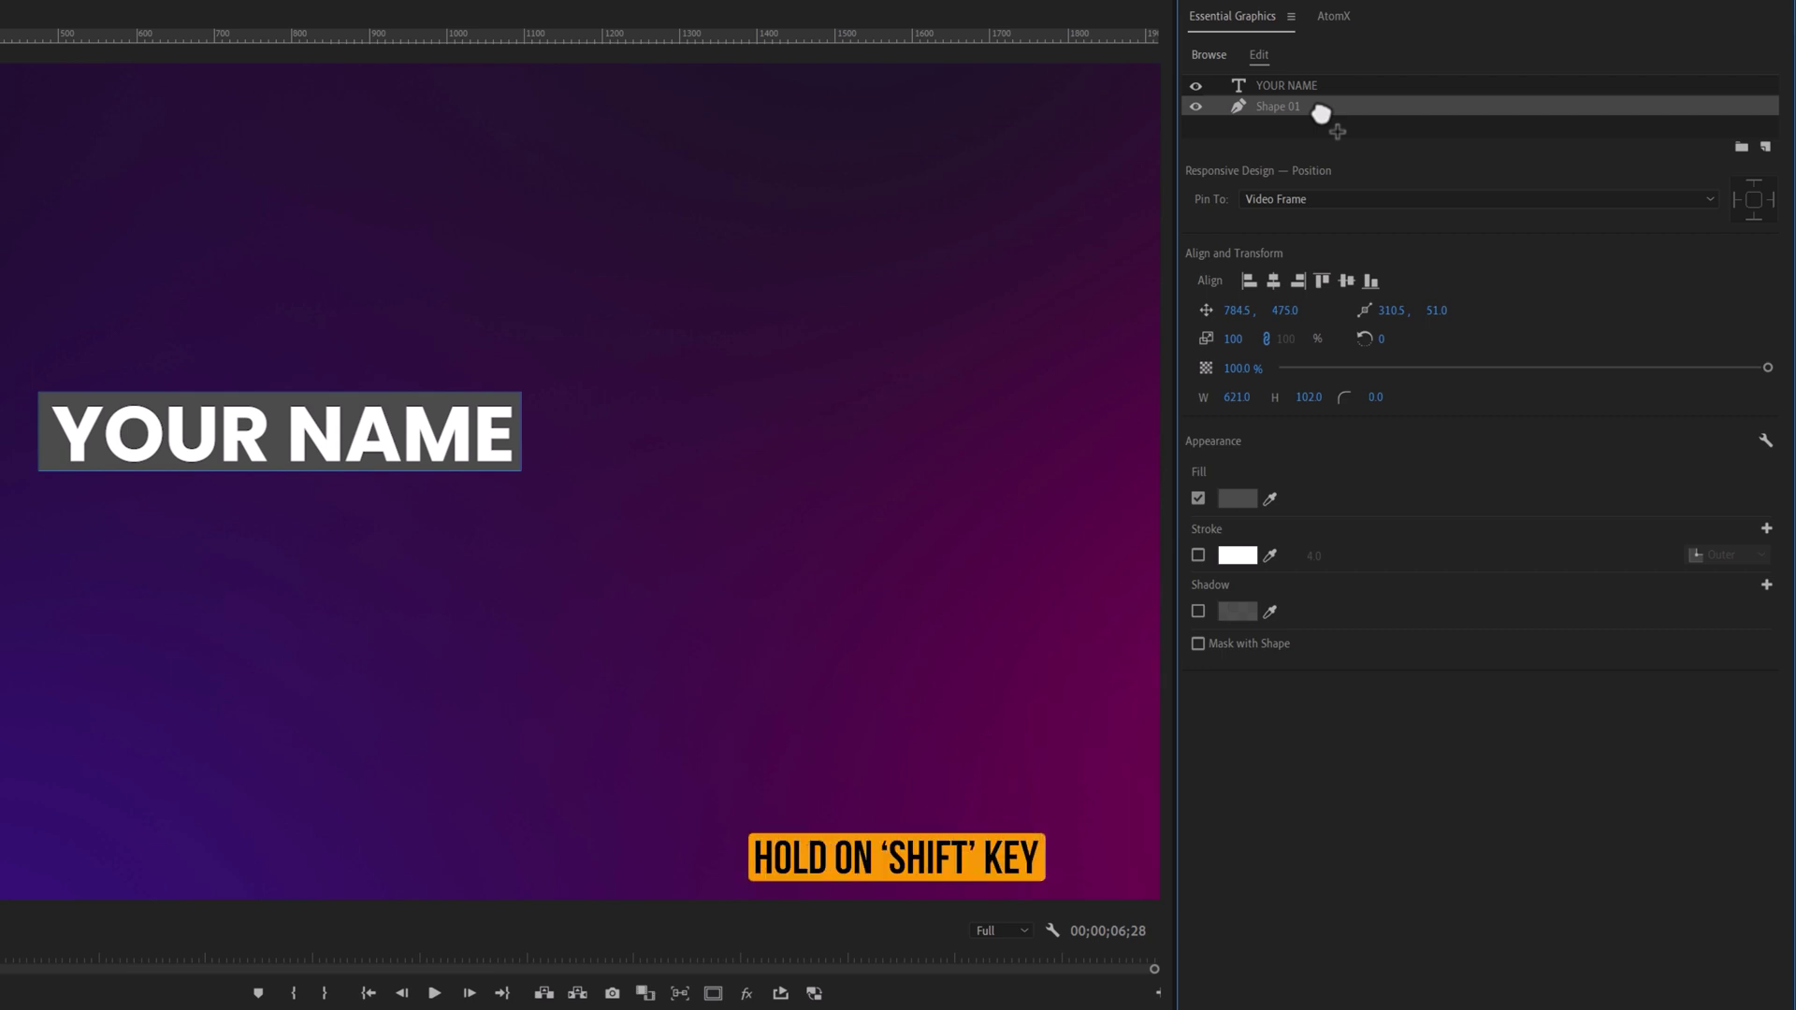
Centre the text and box together horizontally and vertically in the frame.
left_click(1322, 87, "shift")
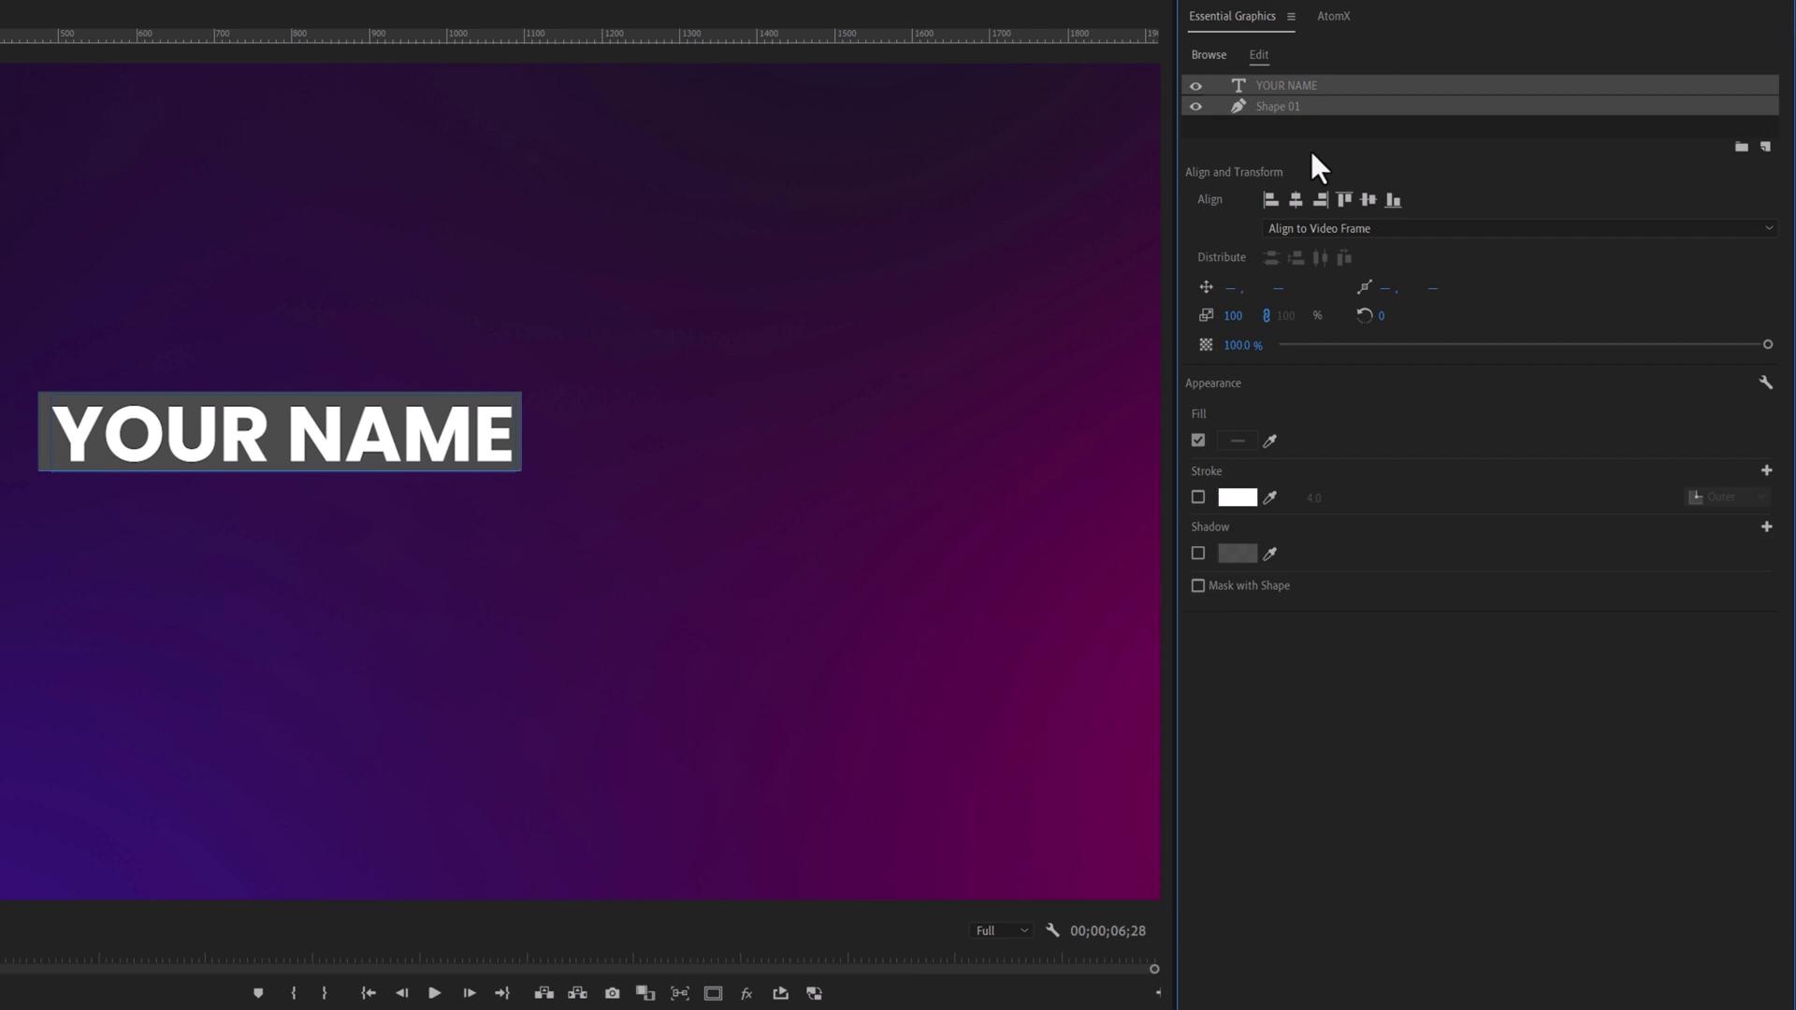
left_click(1297, 199)
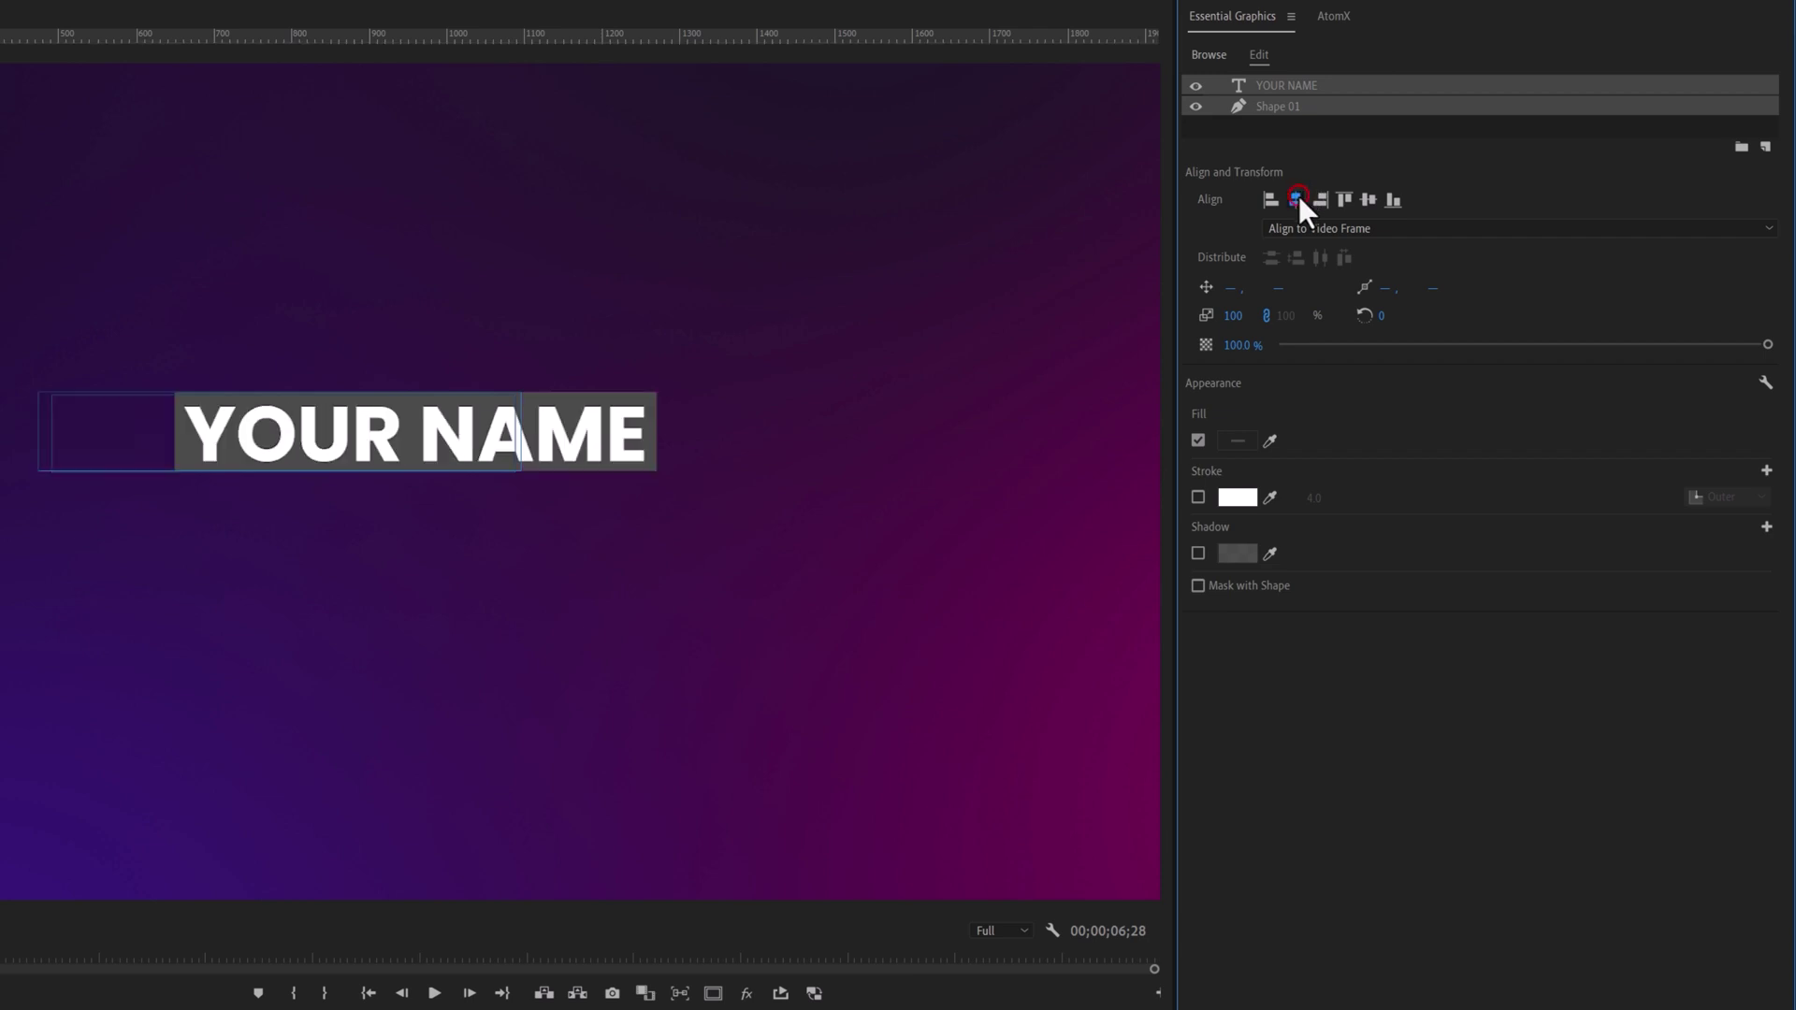
left_click(1369, 199)
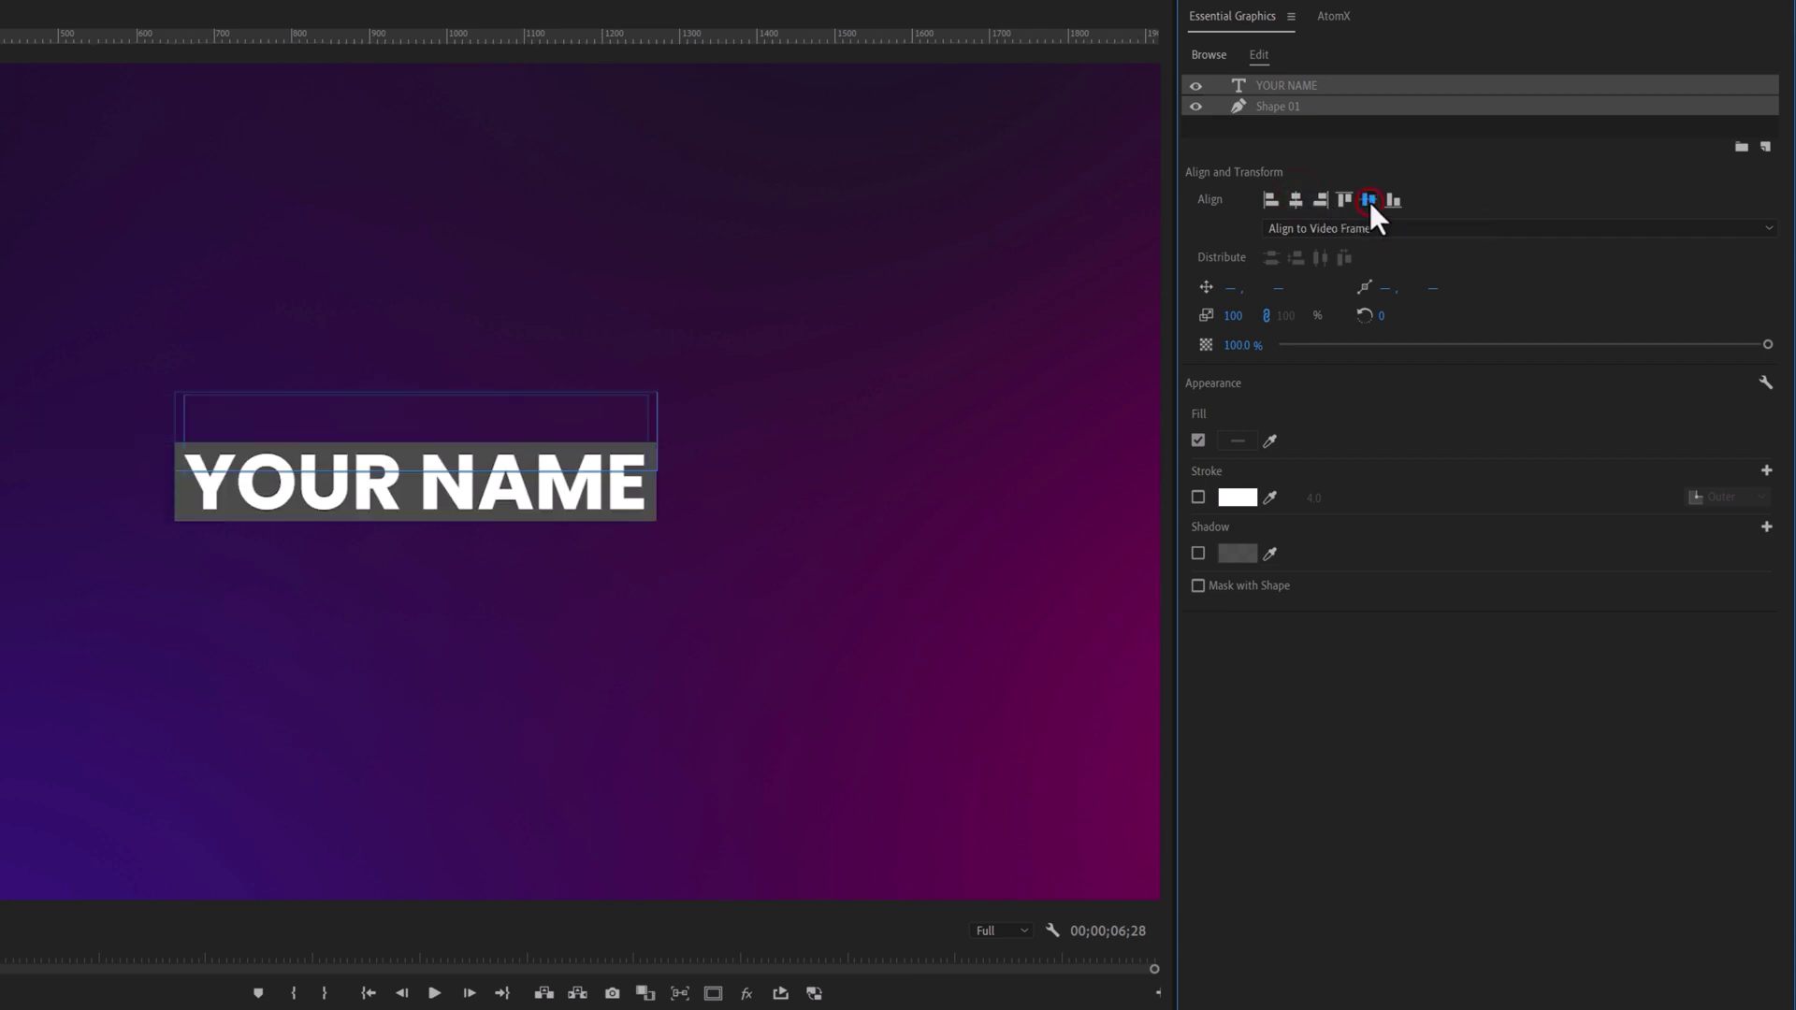
Set the YOUR NAME text fill colour to black.
left_click(1344, 129)
left_click(1328, 85)
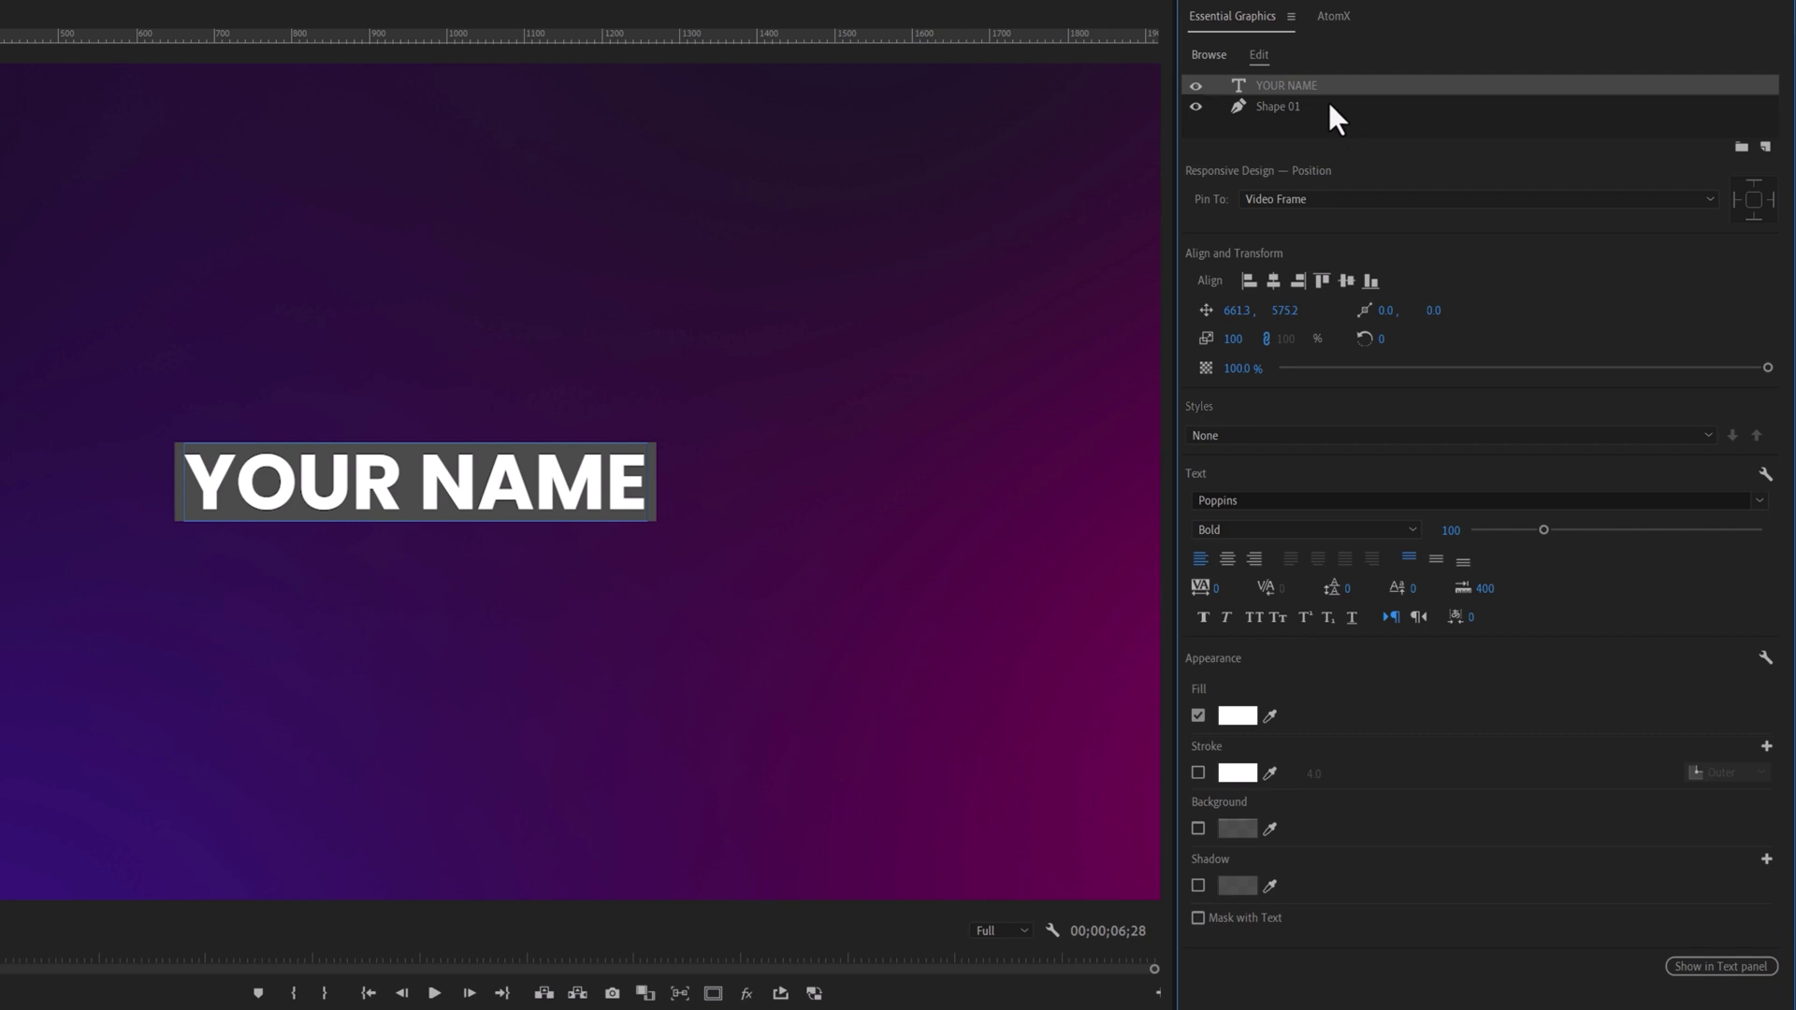
left_click(1236, 719)
left_click_drag(323, 722, 170, 620)
left_click(613, 607)
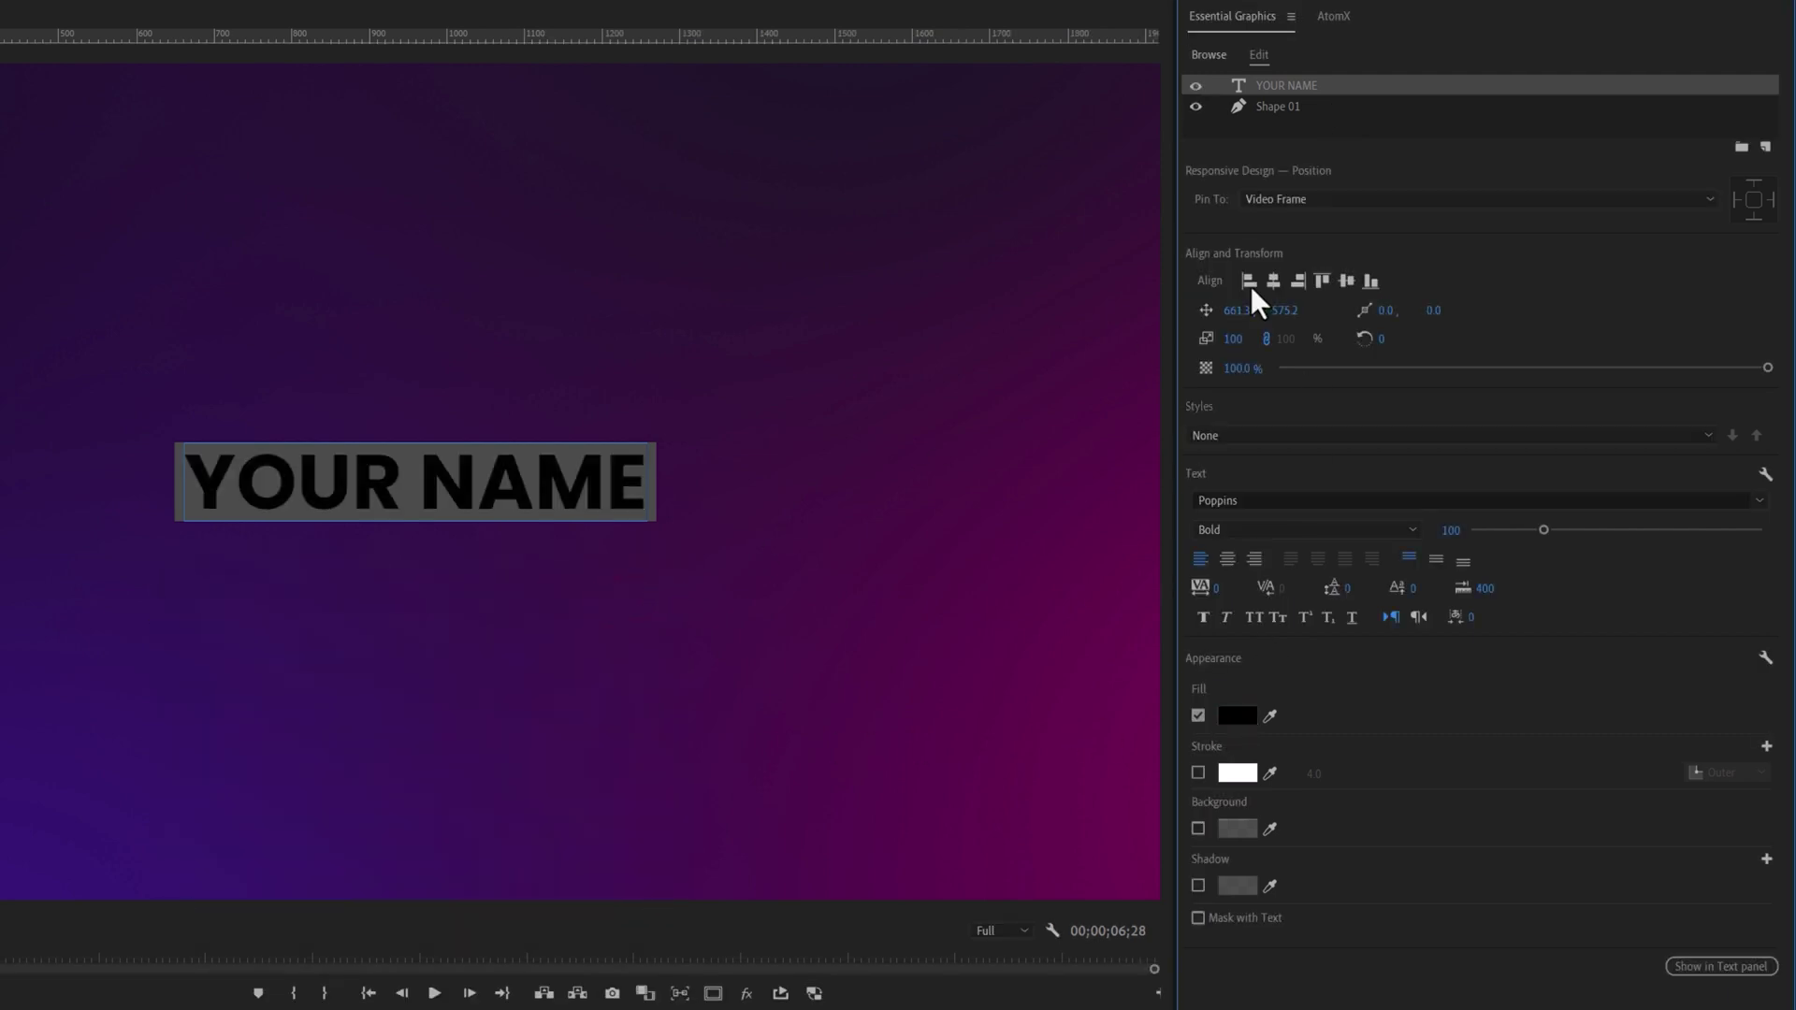
Set the box fill colour to white.
left_click(1347, 107)
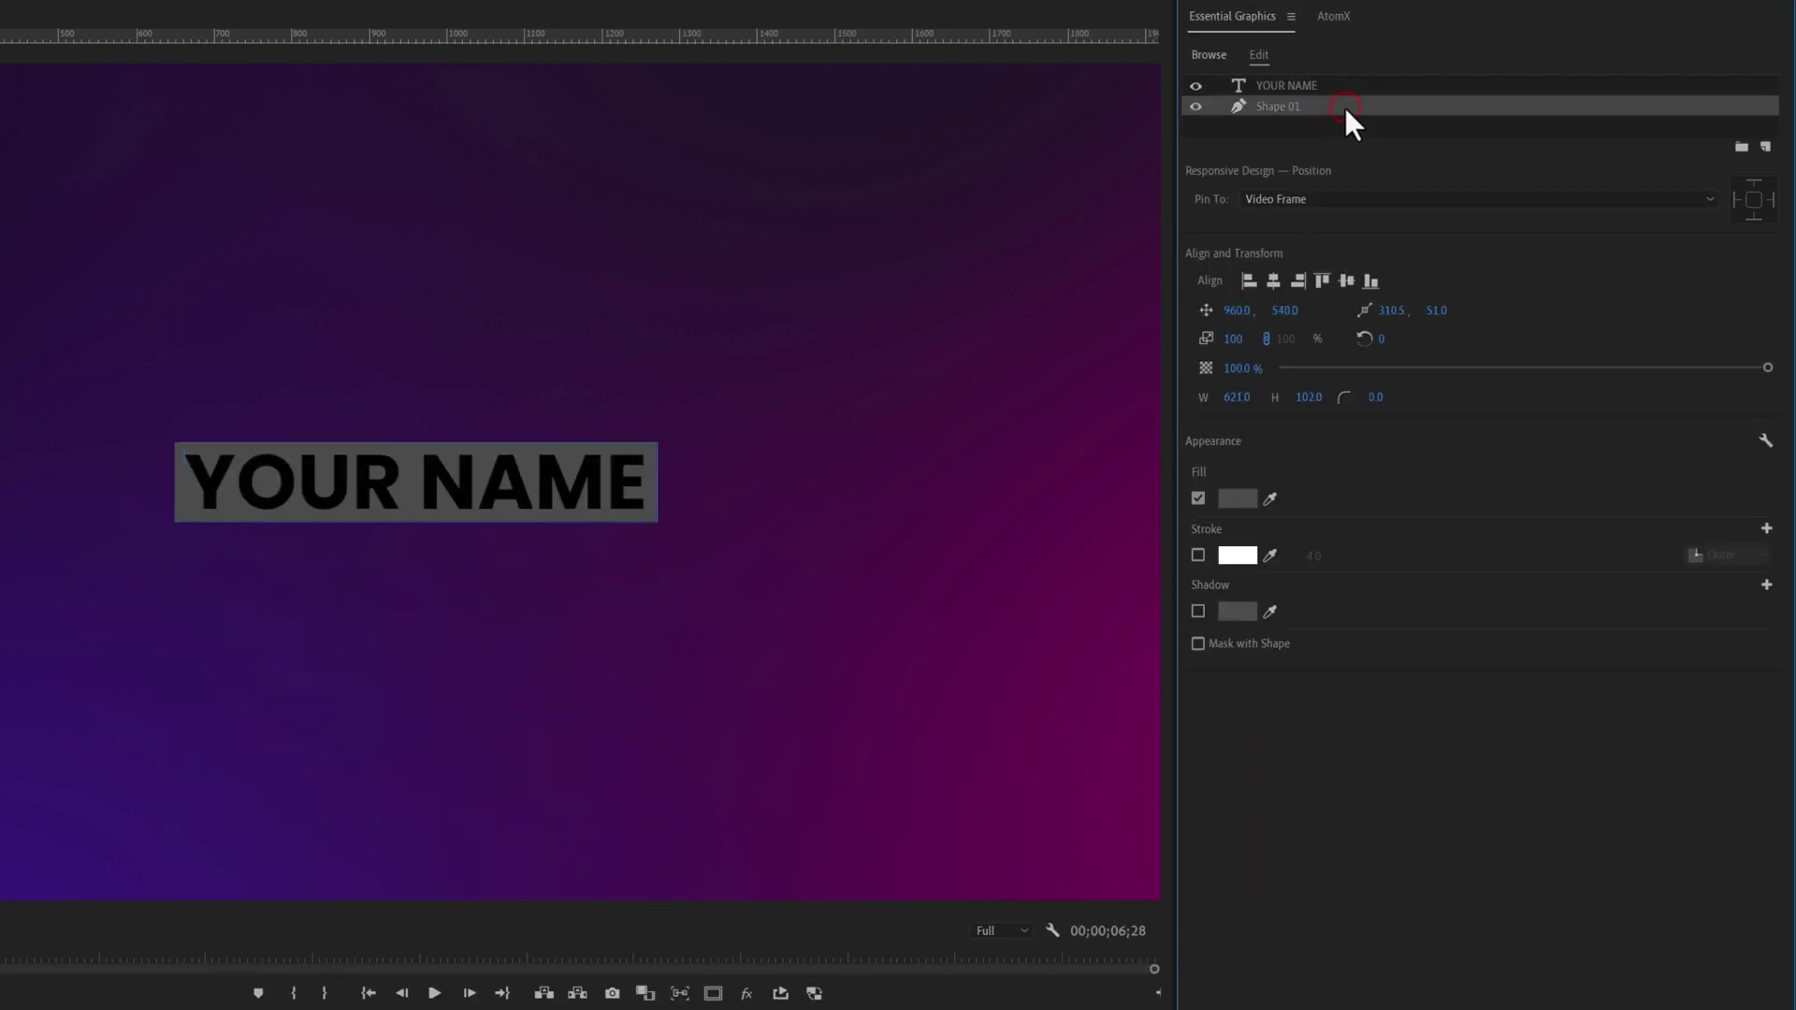
left_click(1235, 498)
left_click_drag(197, 870, 148, 886)
left_click(629, 606)
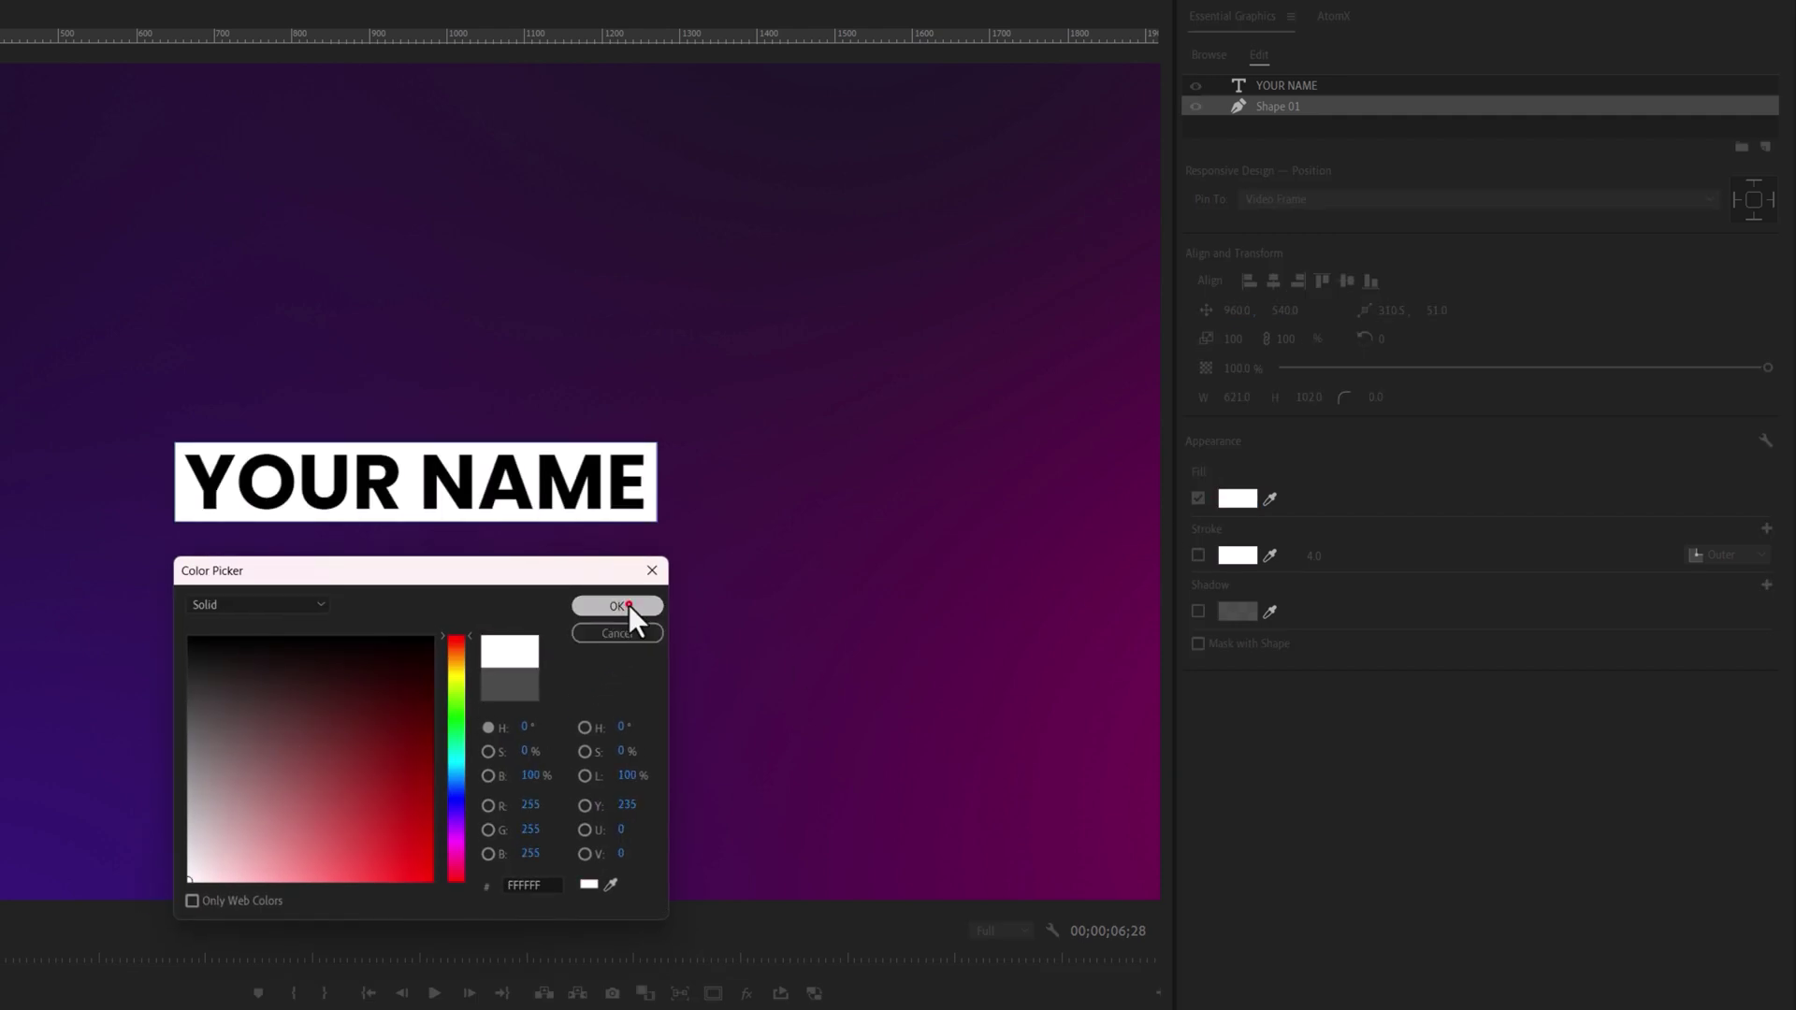
Give the box a black drop shadow and a corner radius of 5.
left_click(1199, 613)
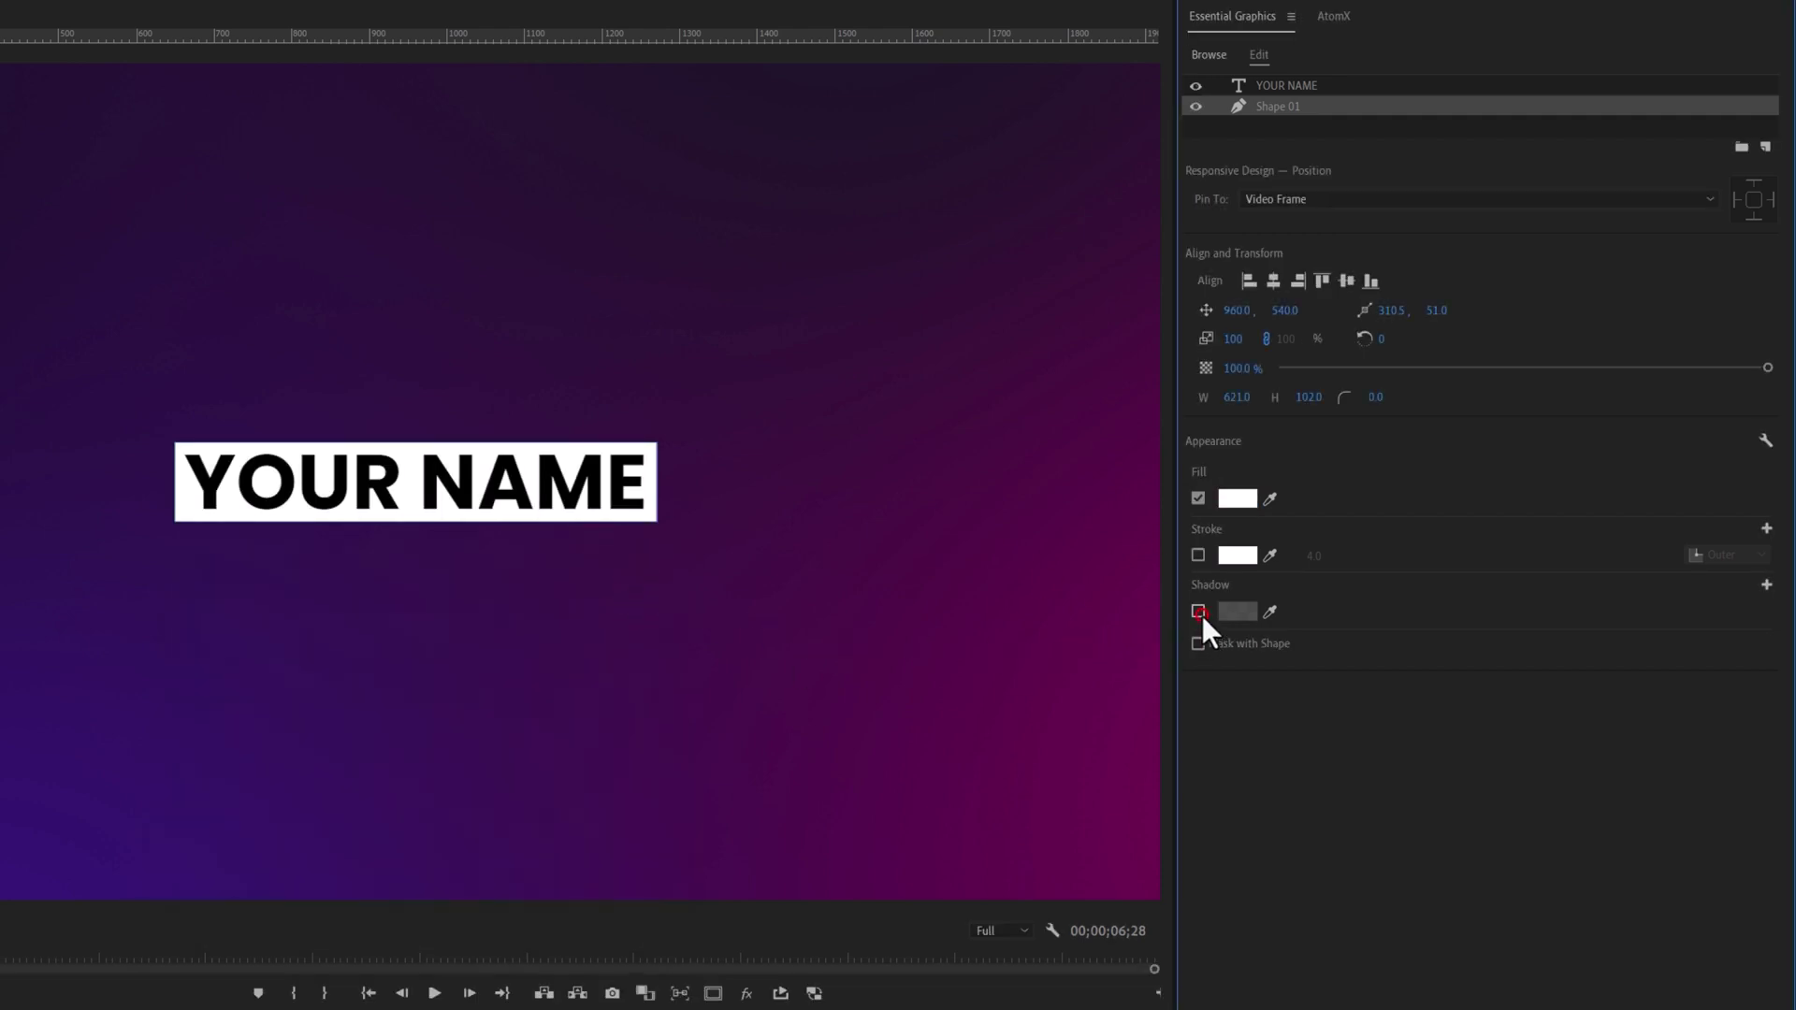
left_click(1231, 611)
left_click_drag(319, 734, 160, 633)
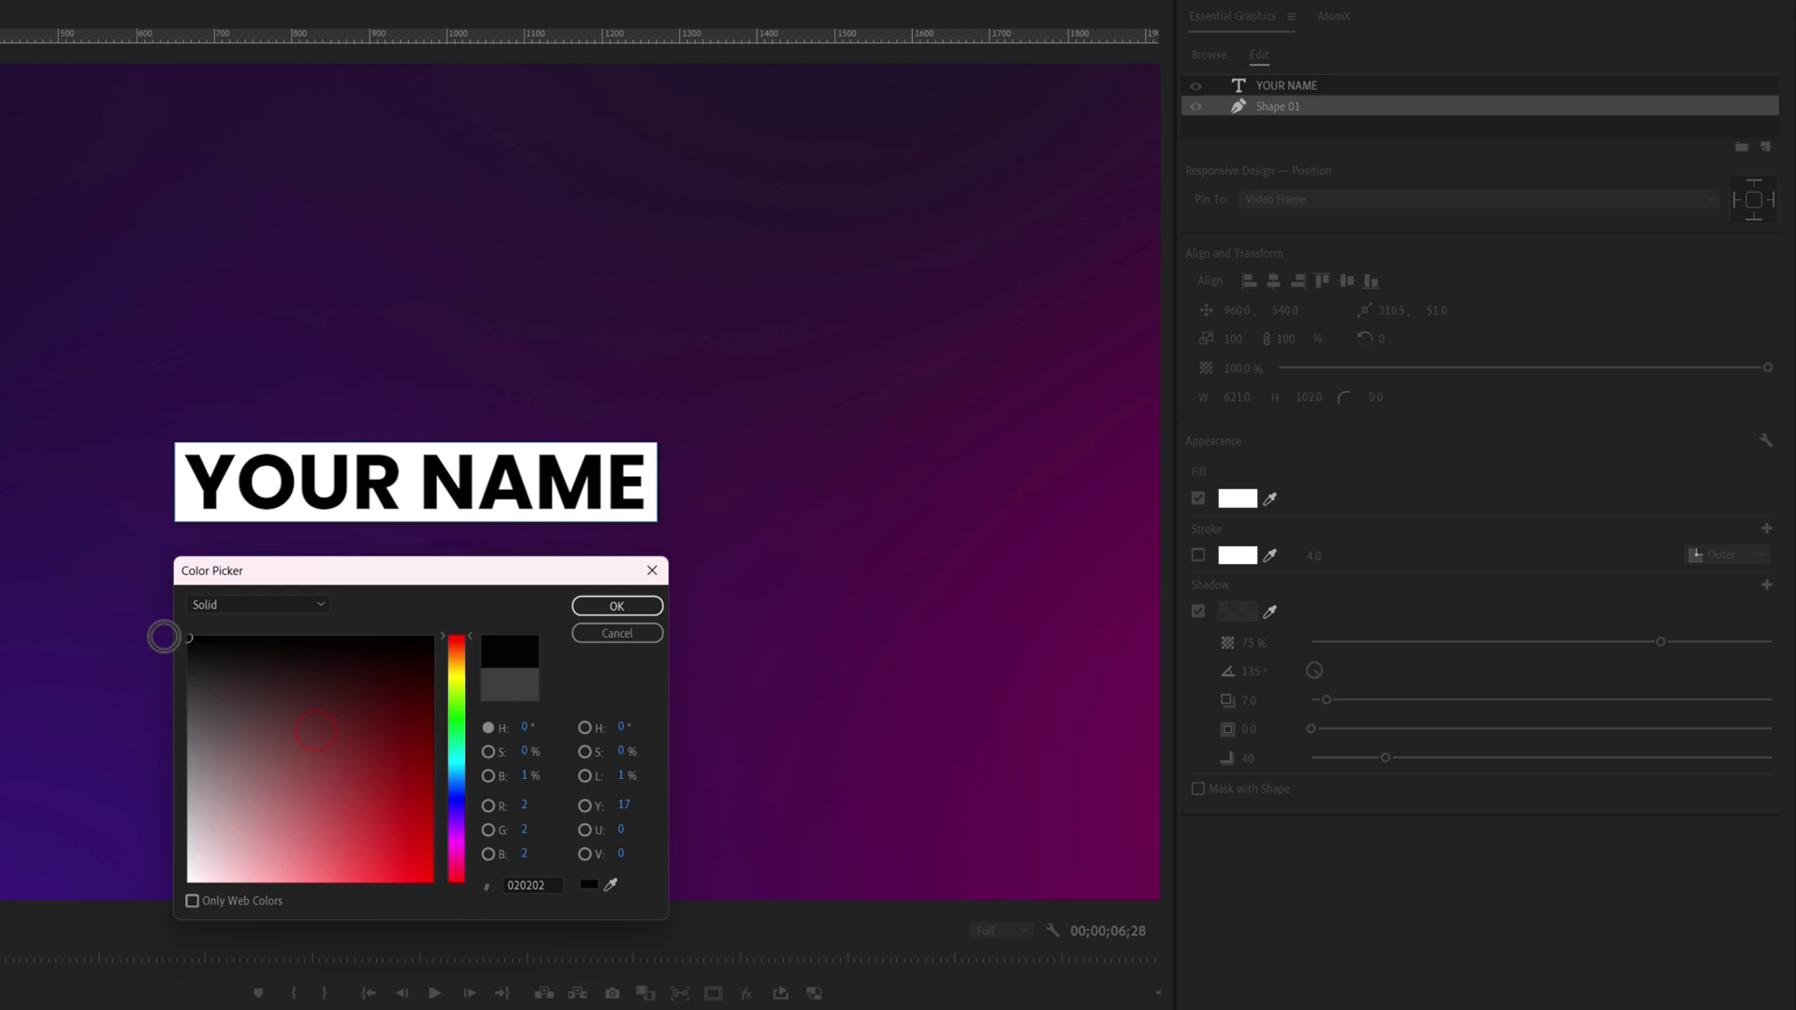
left_click(638, 608)
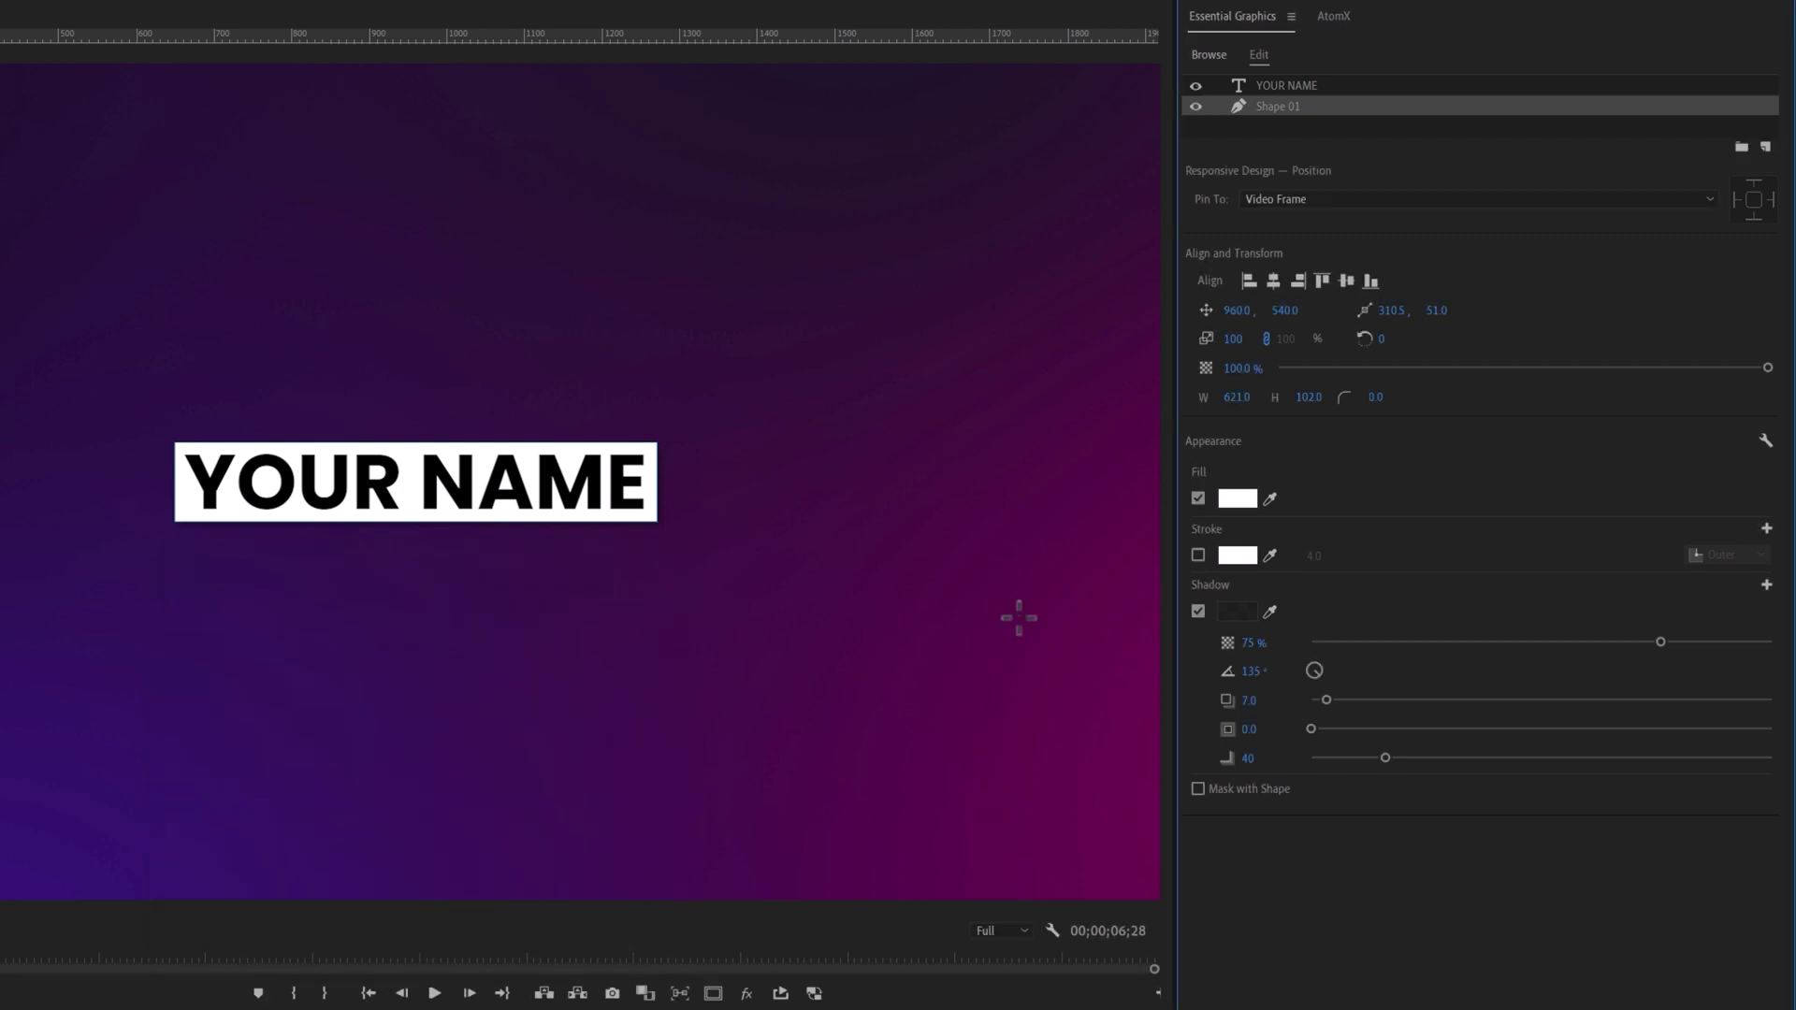
left_click(1379, 399)
key("Return")
Duplicate the text and box, place the copy directly below, and retype it as YOUR POSITION.
left_click(1332, 86, "shift")
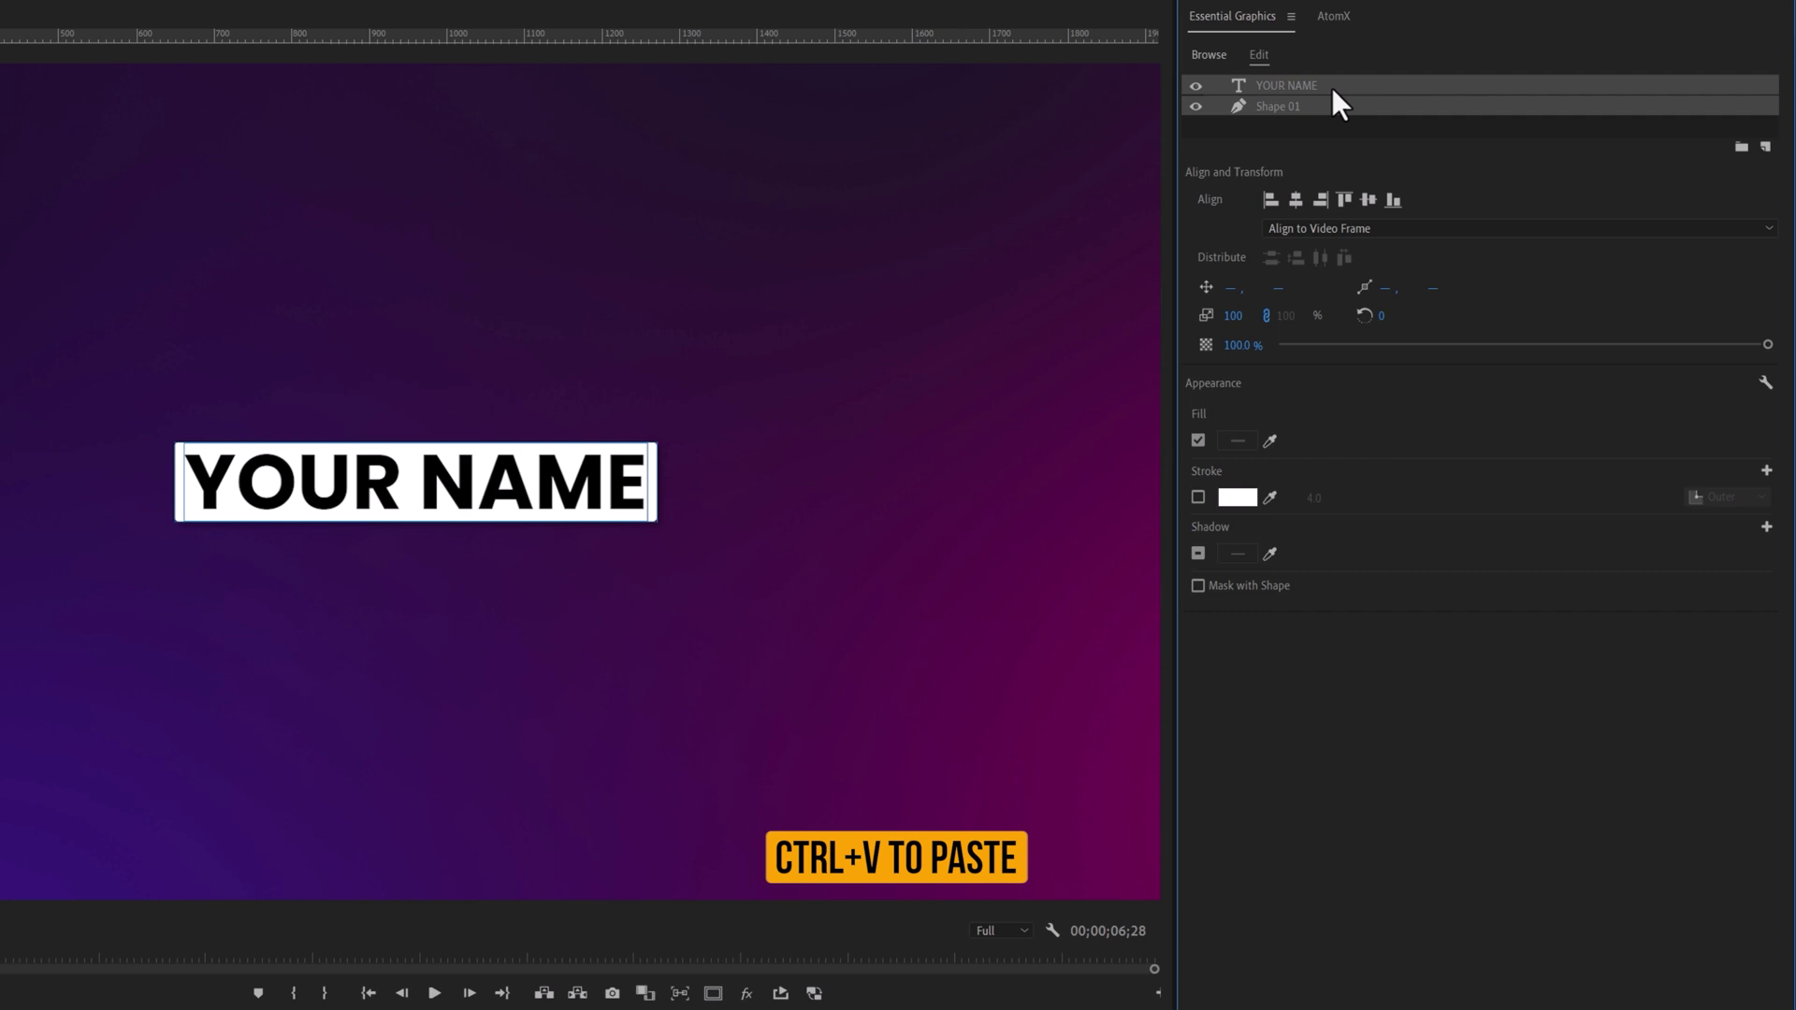
key("ctrl+v")
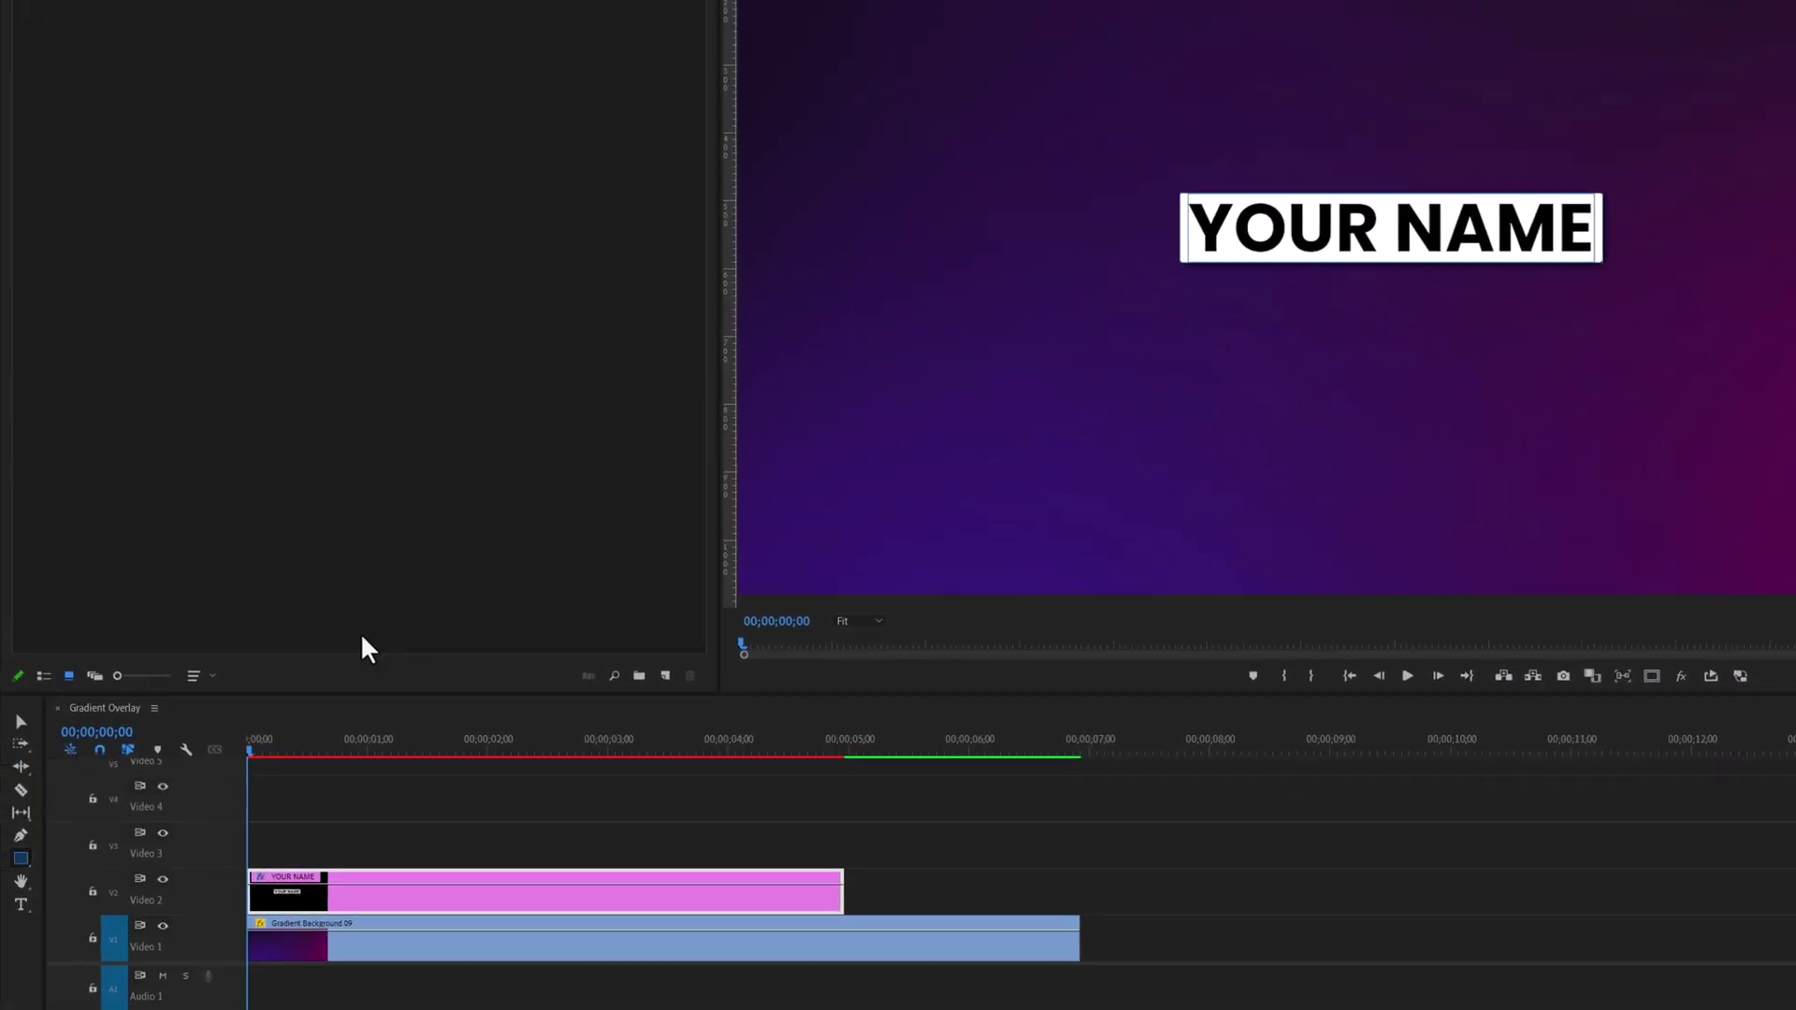
left_click(23, 721)
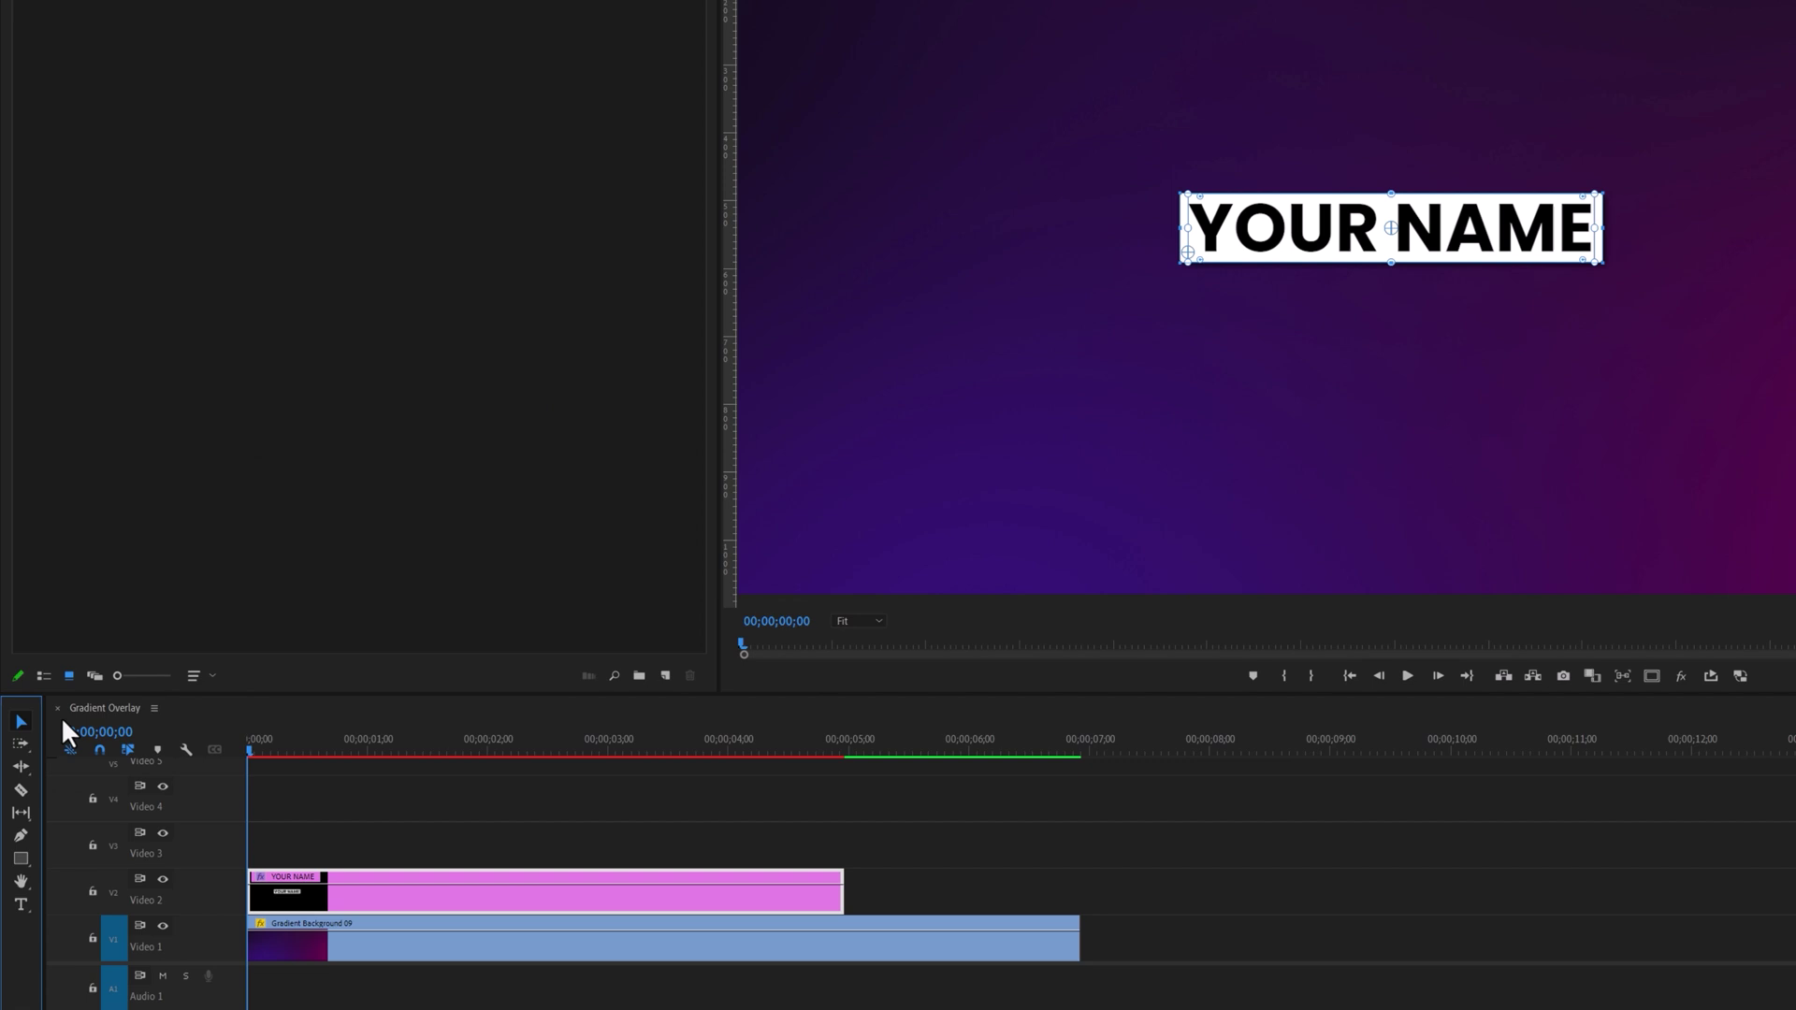
left_click(1483, 241)
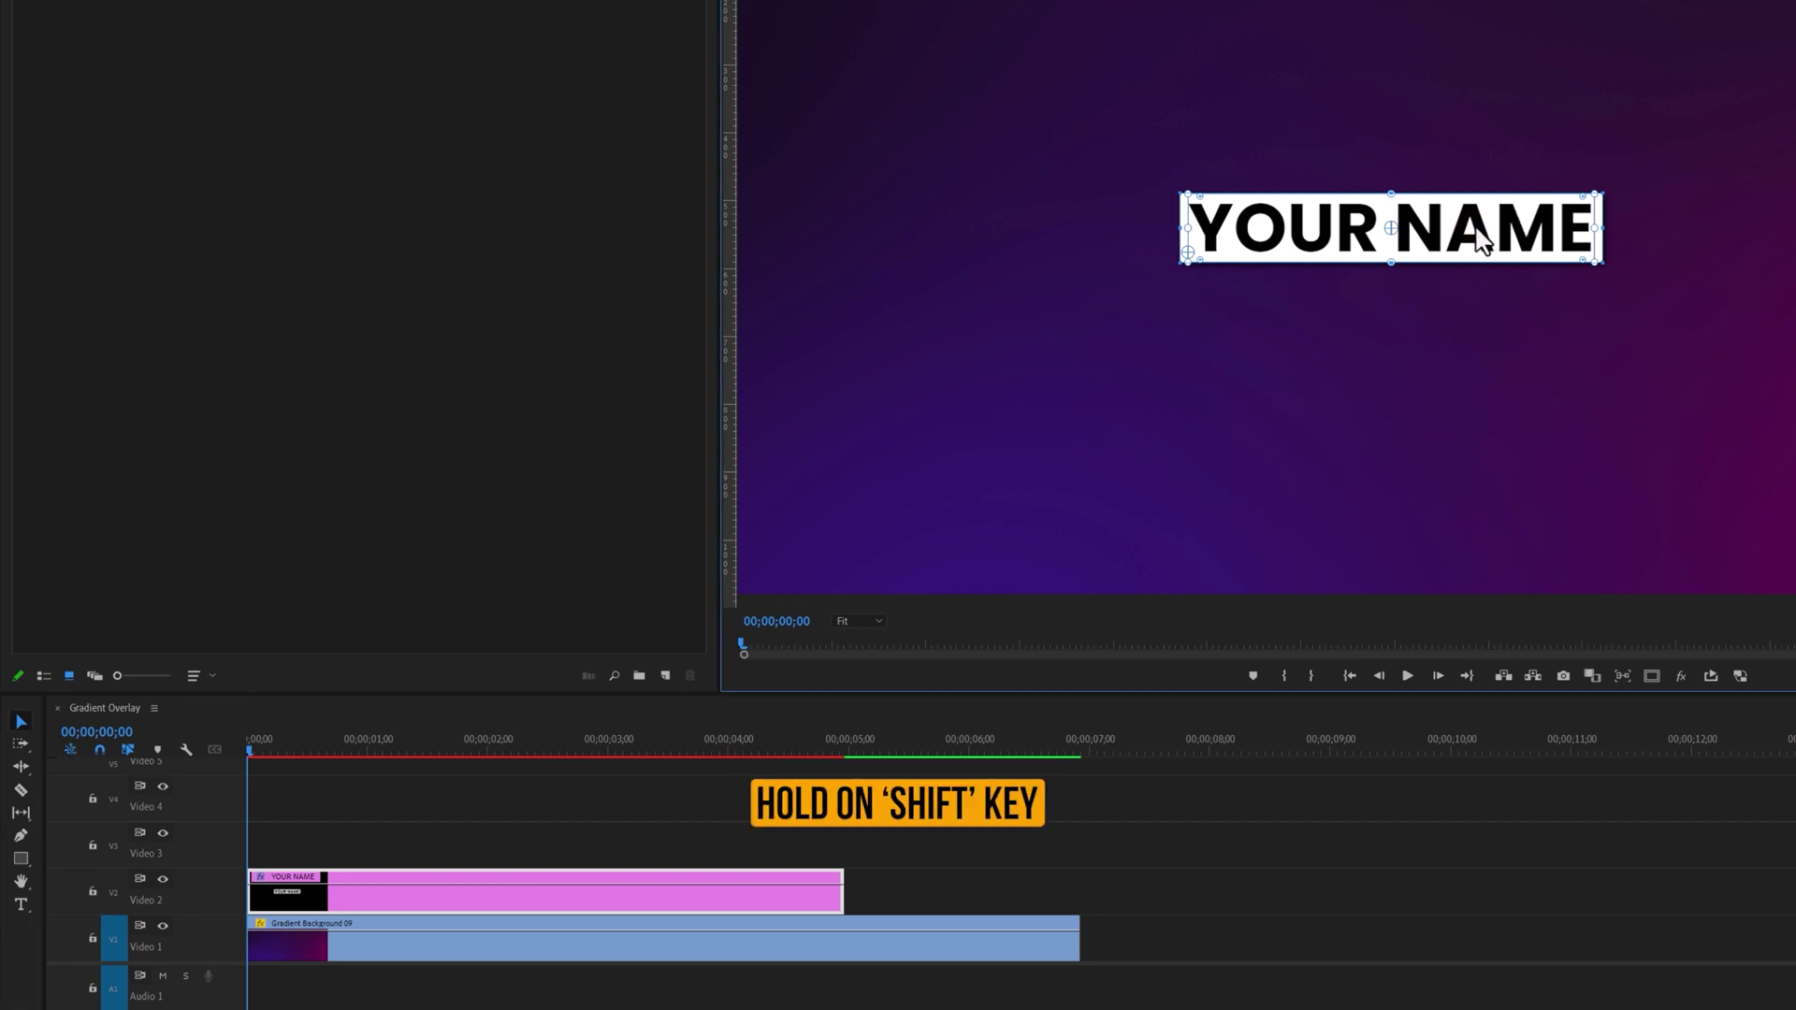
left_click_drag(1481, 242, 1481, 320)
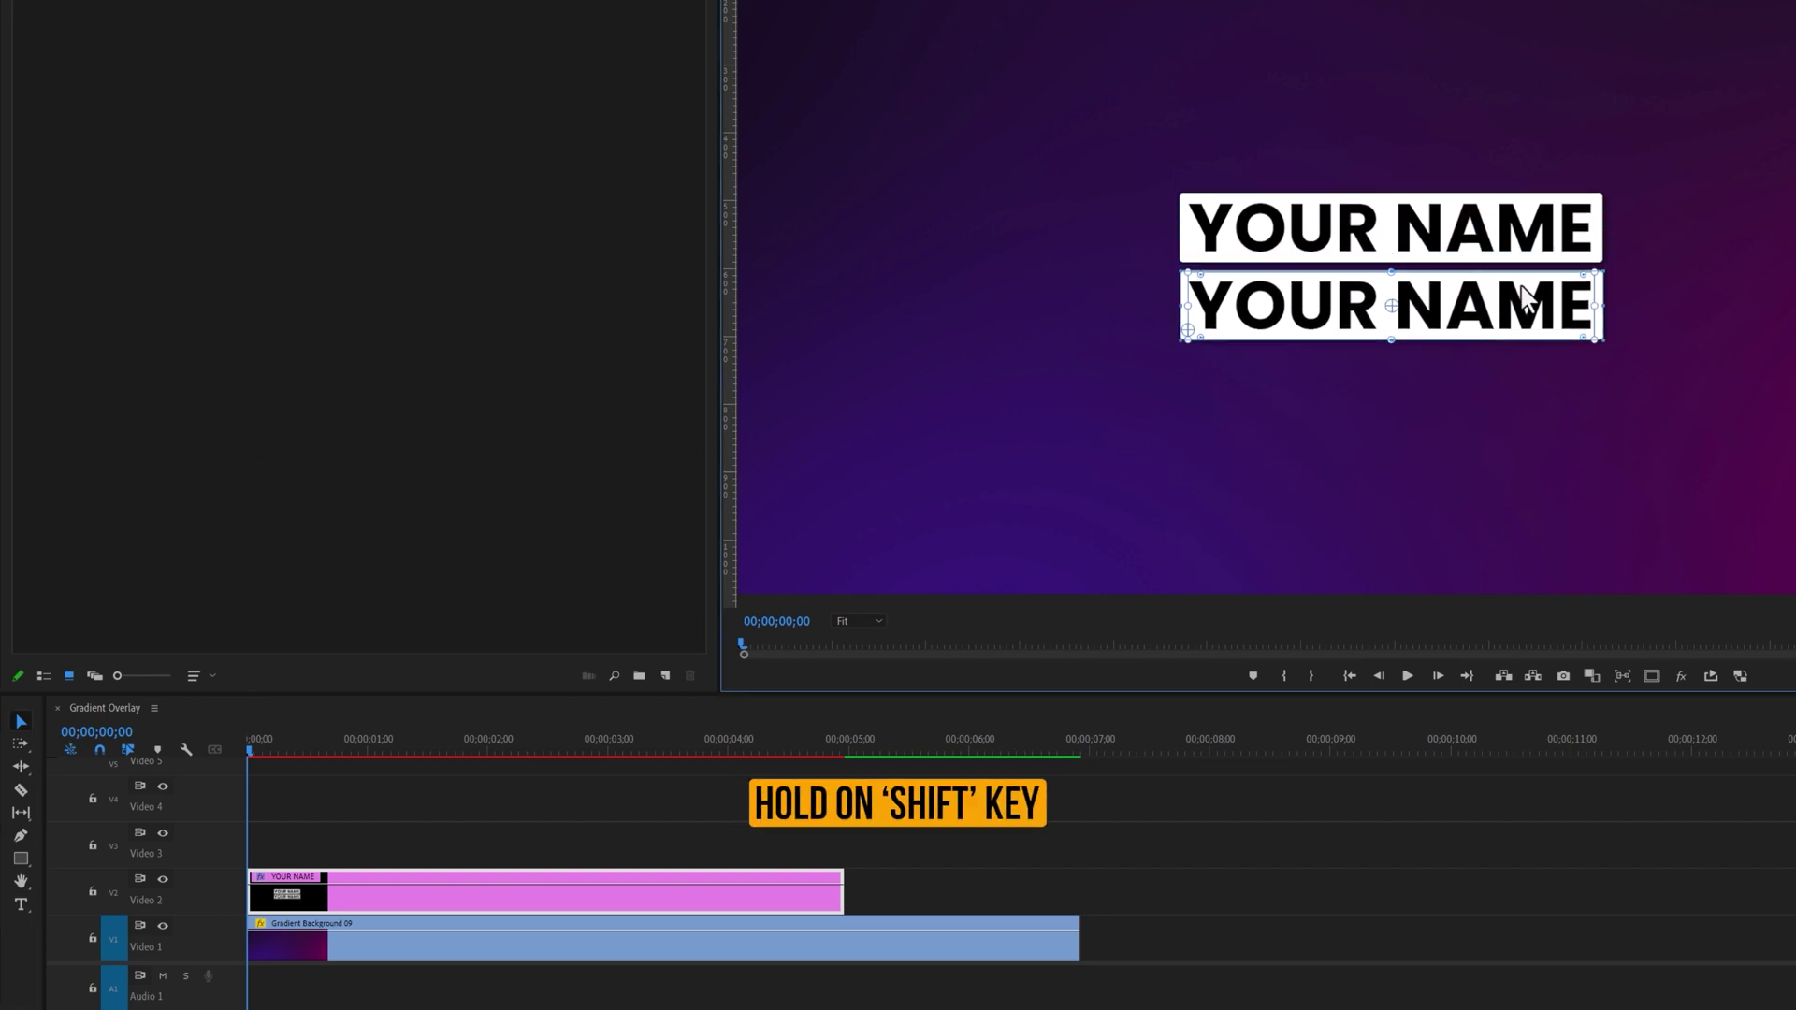
double_click(1474, 313)
type("YOUR POSITION")
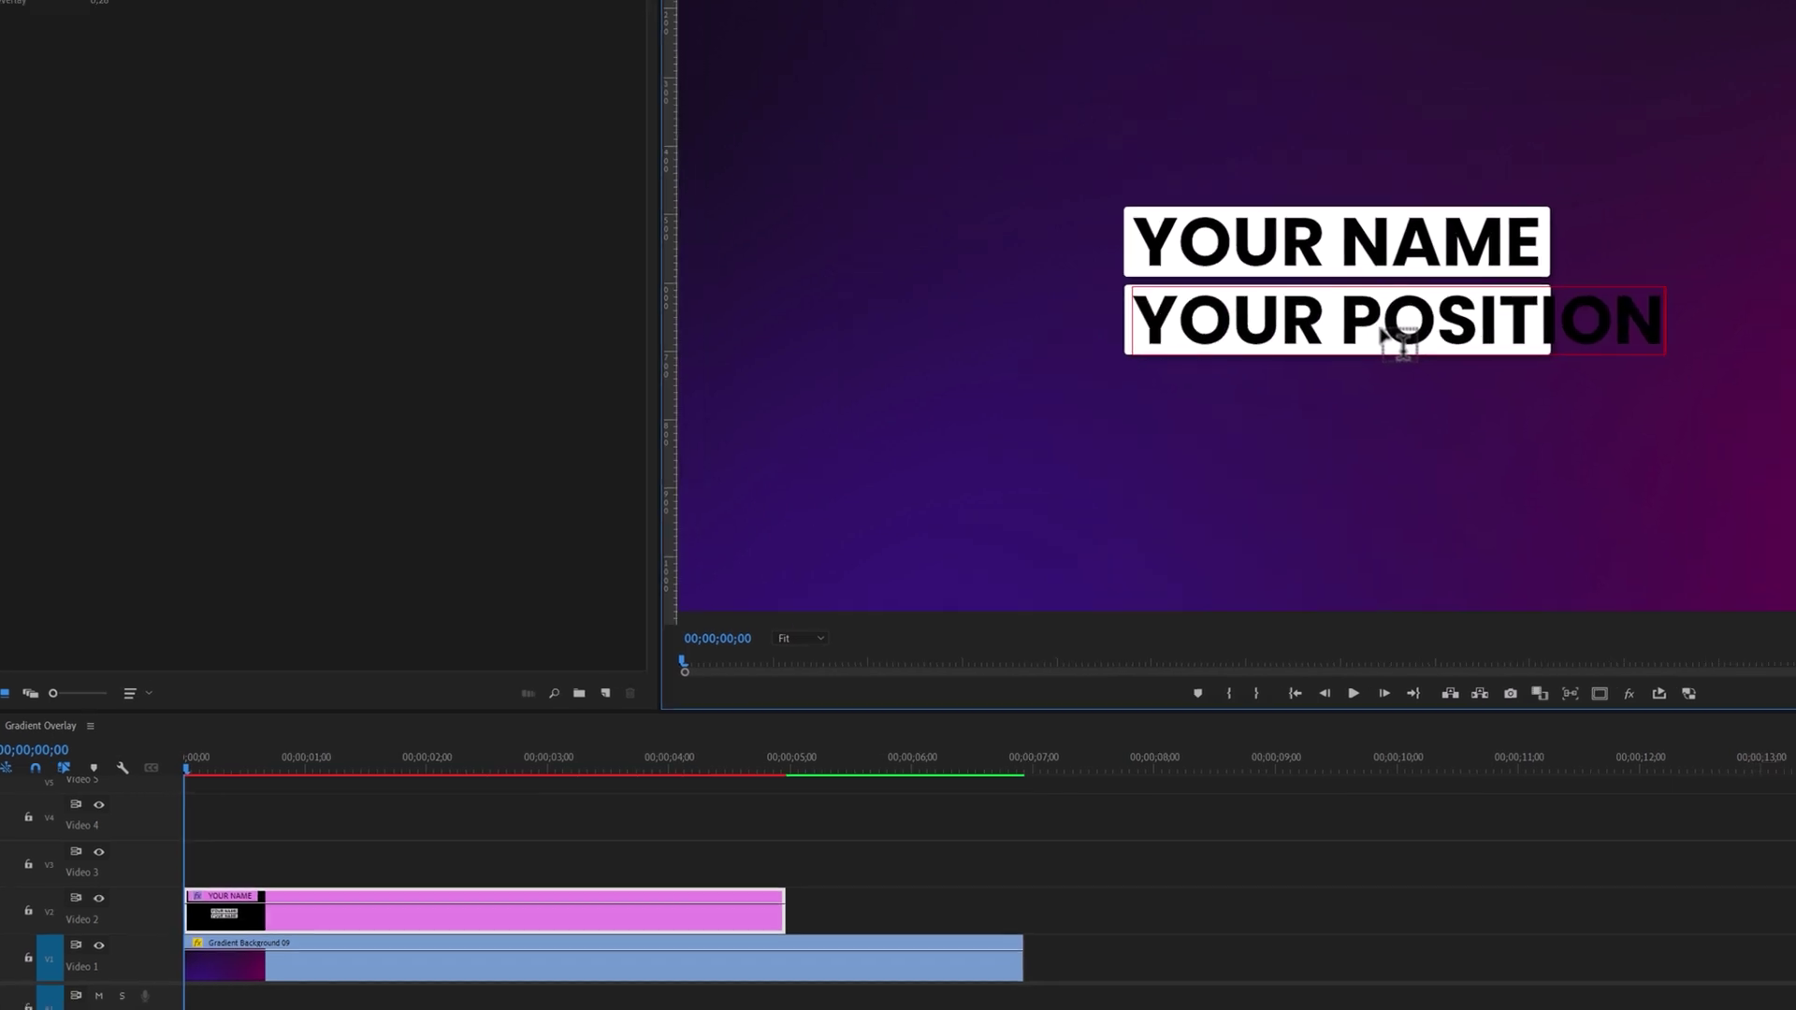
Make YOUR POSITION size 40, Medium weight, and raise it to the top of its box.
key("ctrl+a")
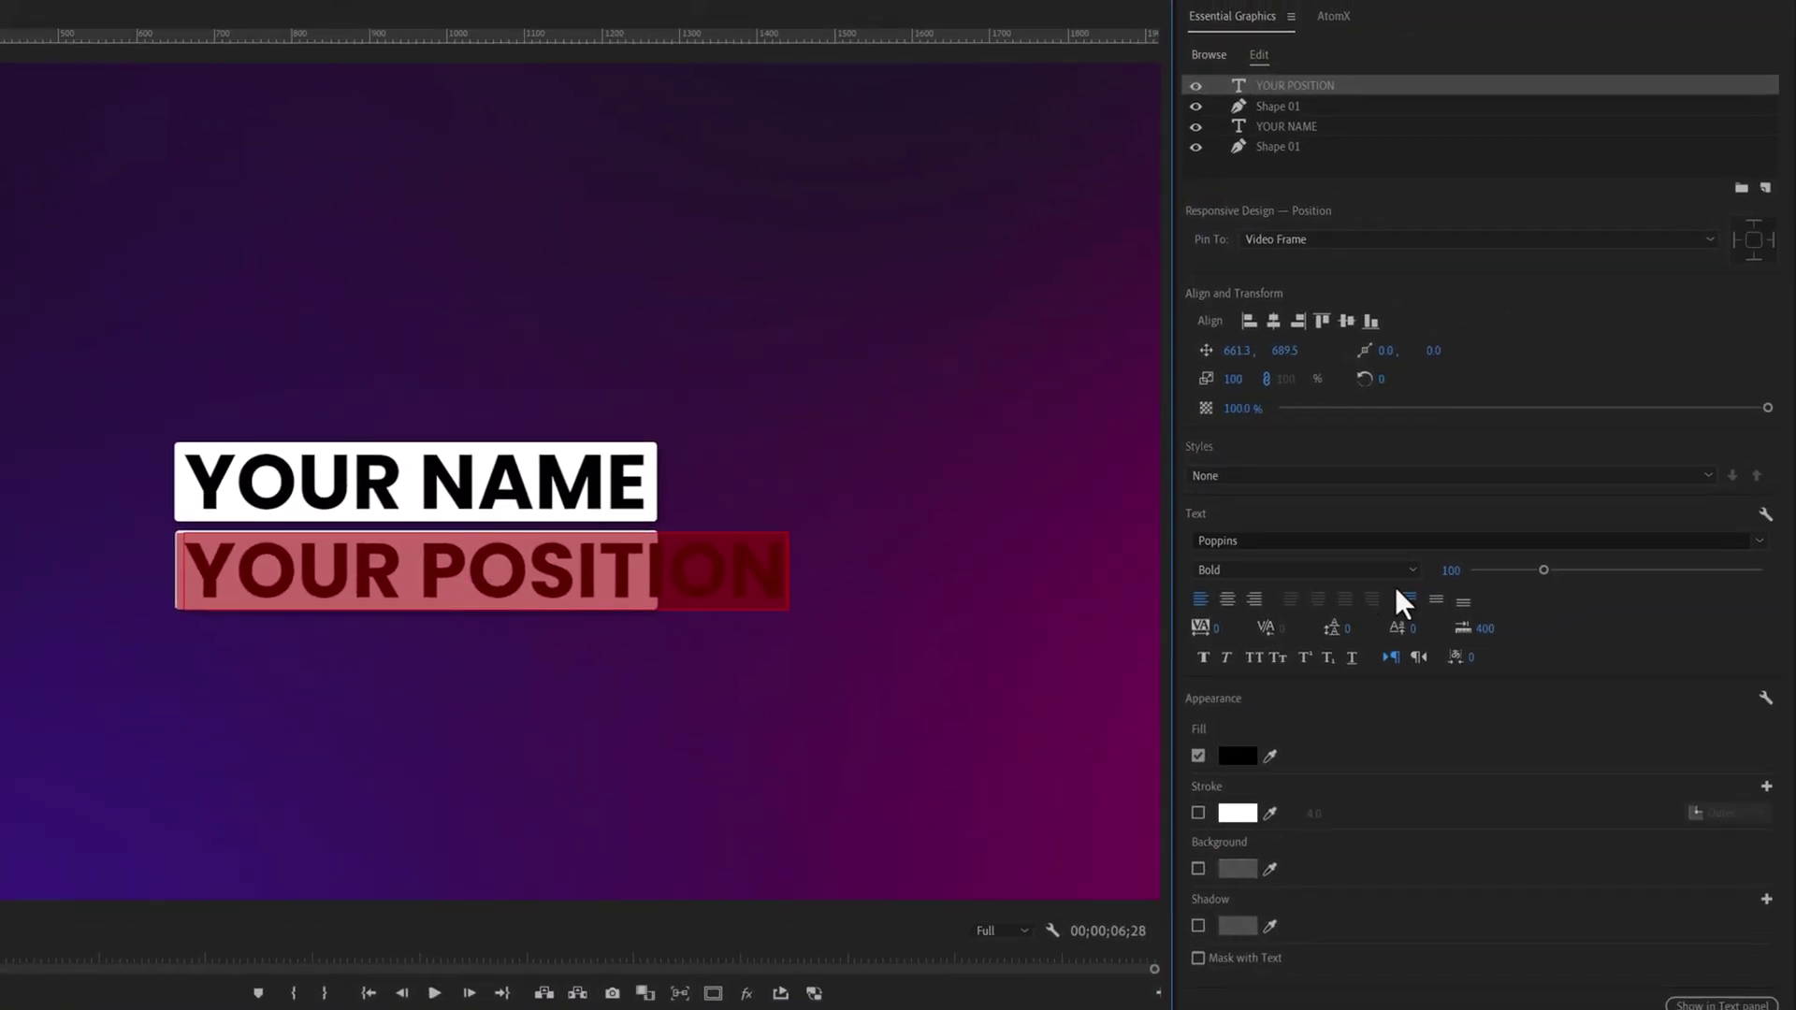
left_click(1446, 570)
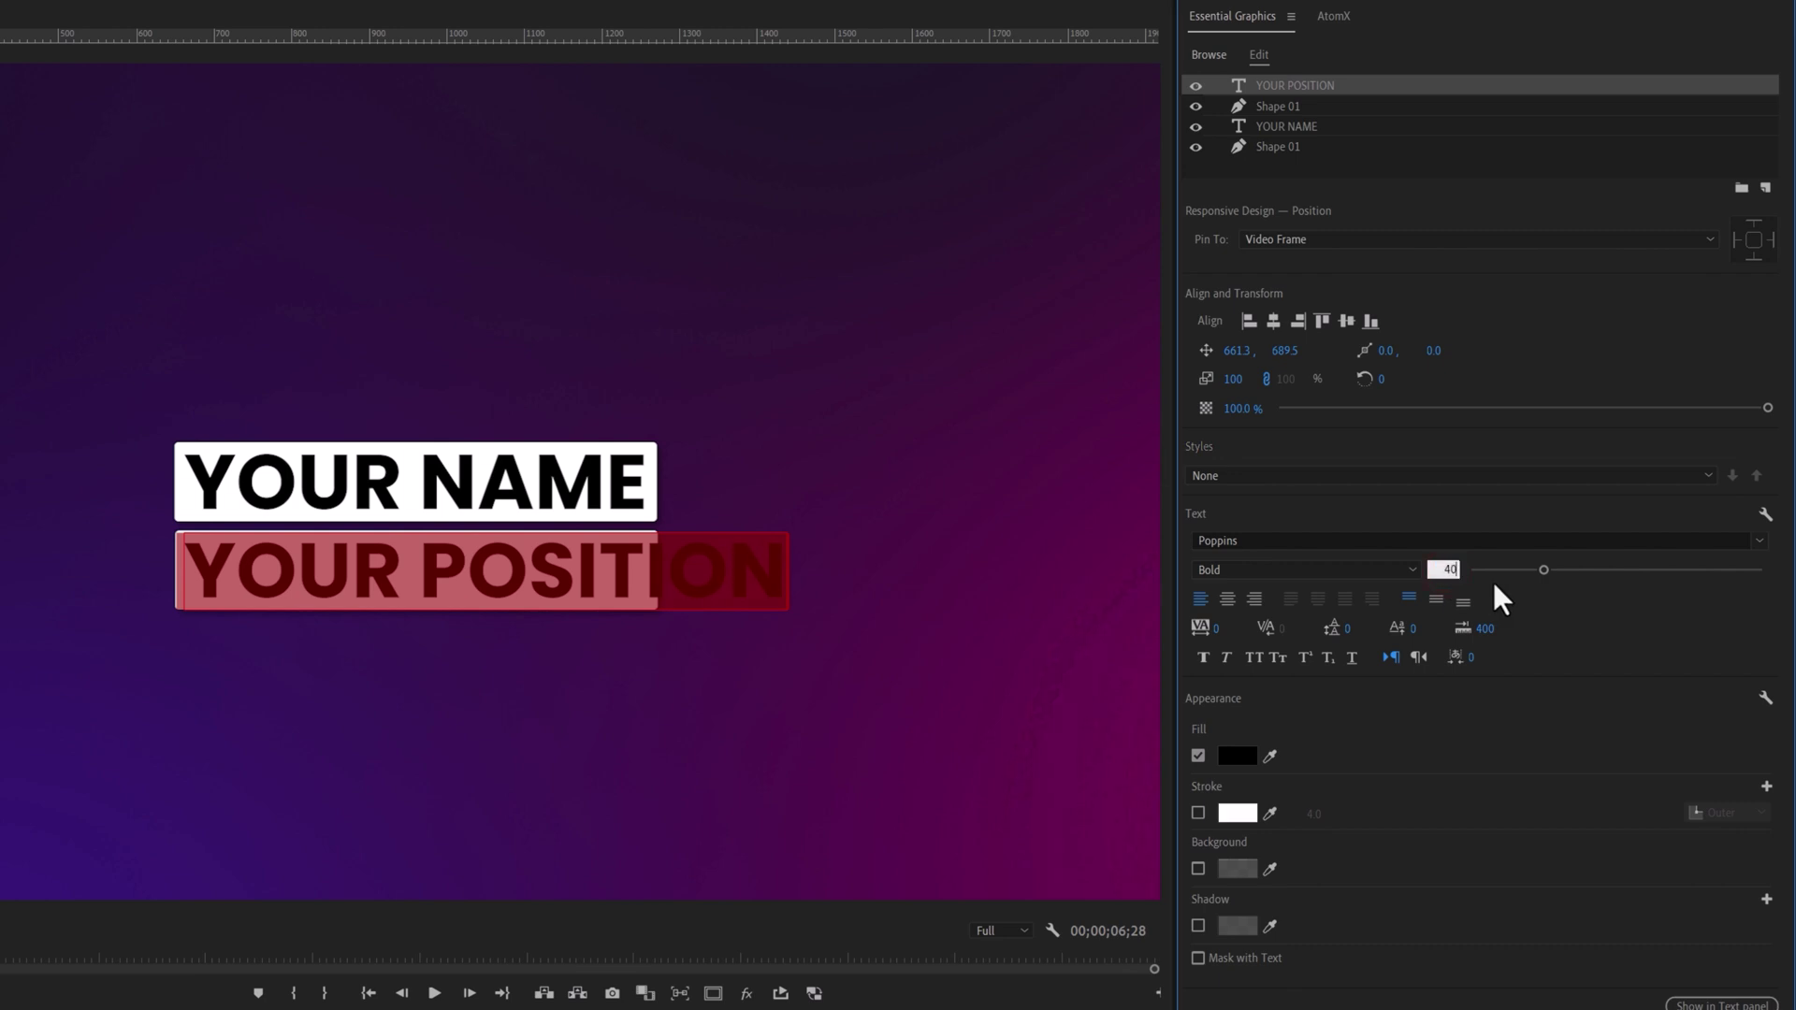
key("Return")
left_click(1378, 569)
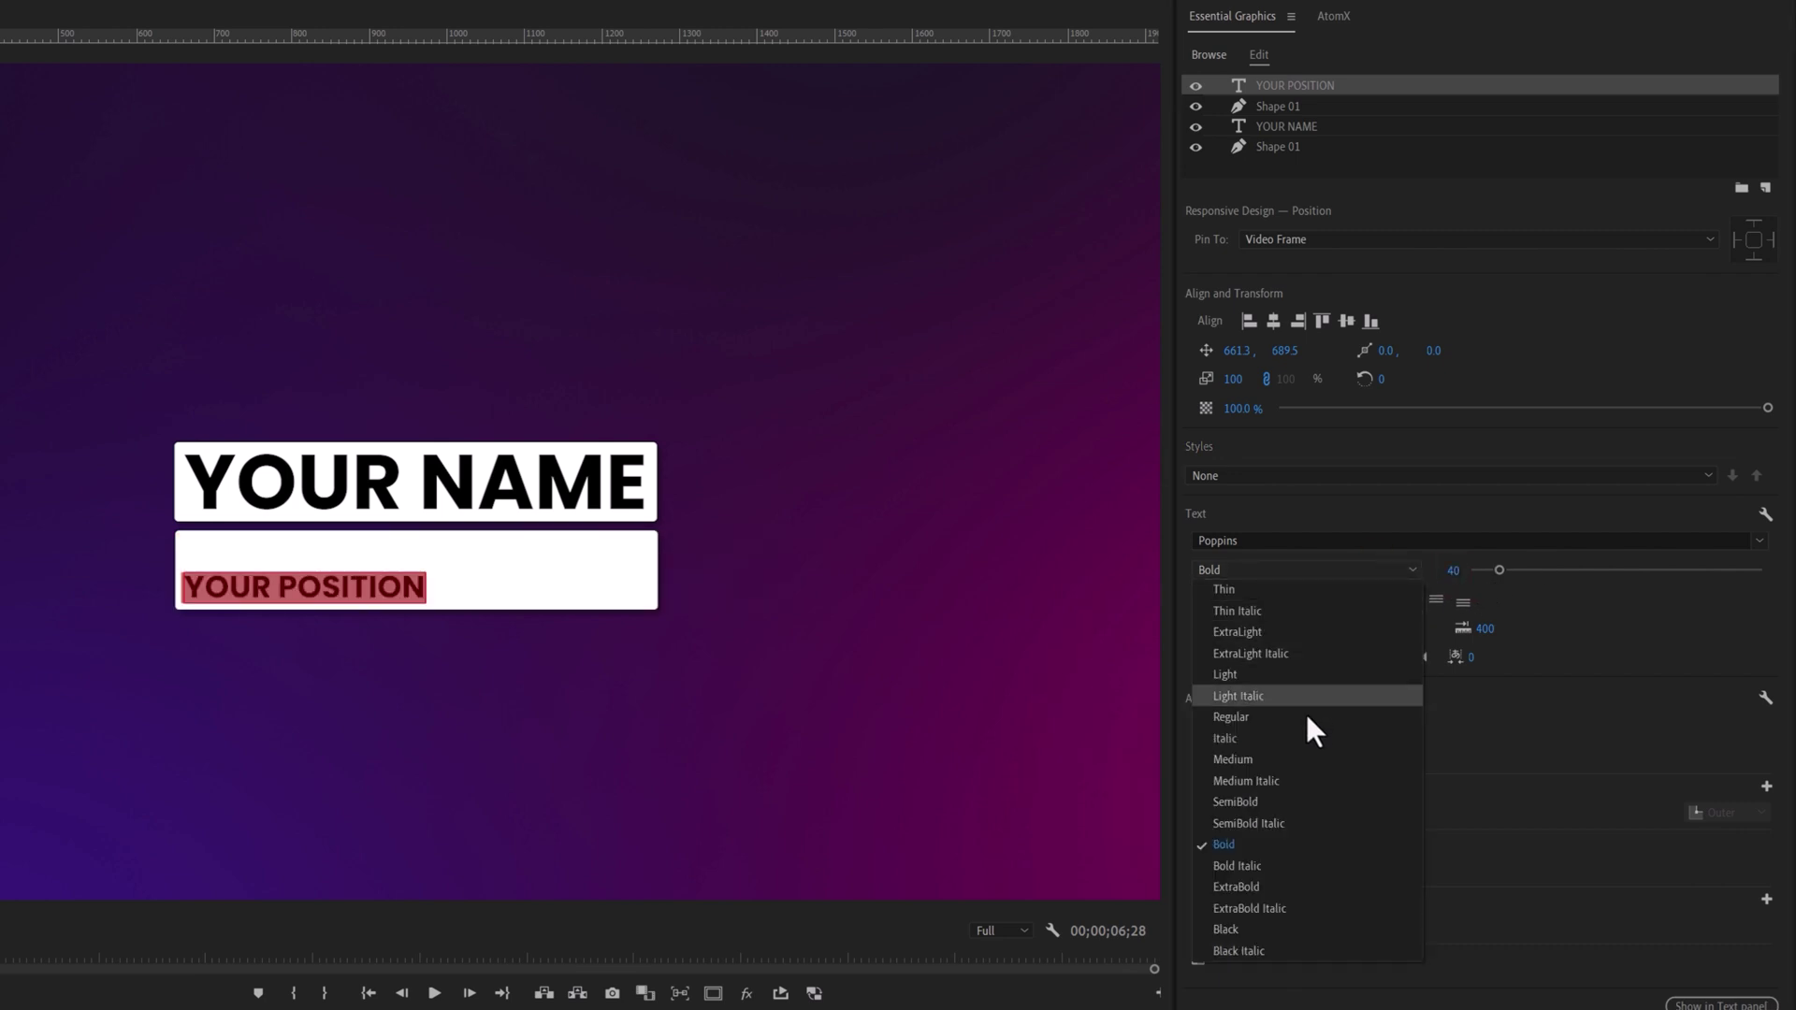
left_click(1284, 761)
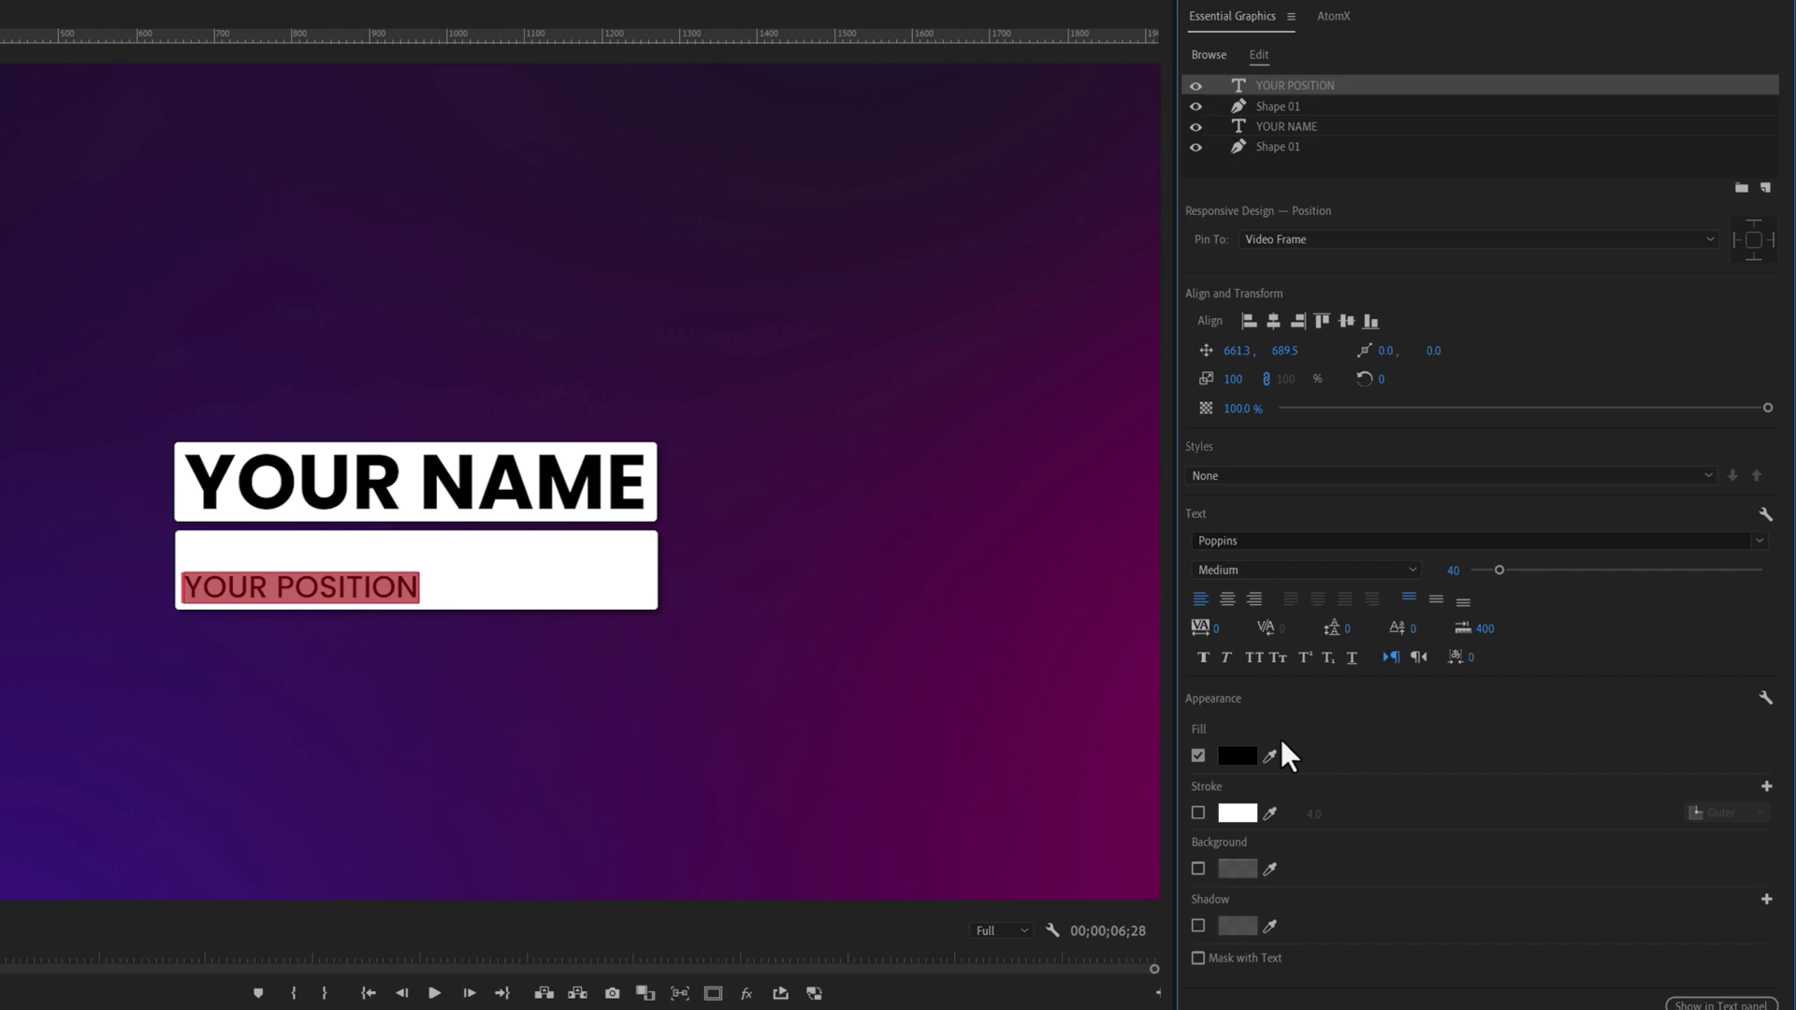
left_click_drag(1284, 353, 1246, 353)
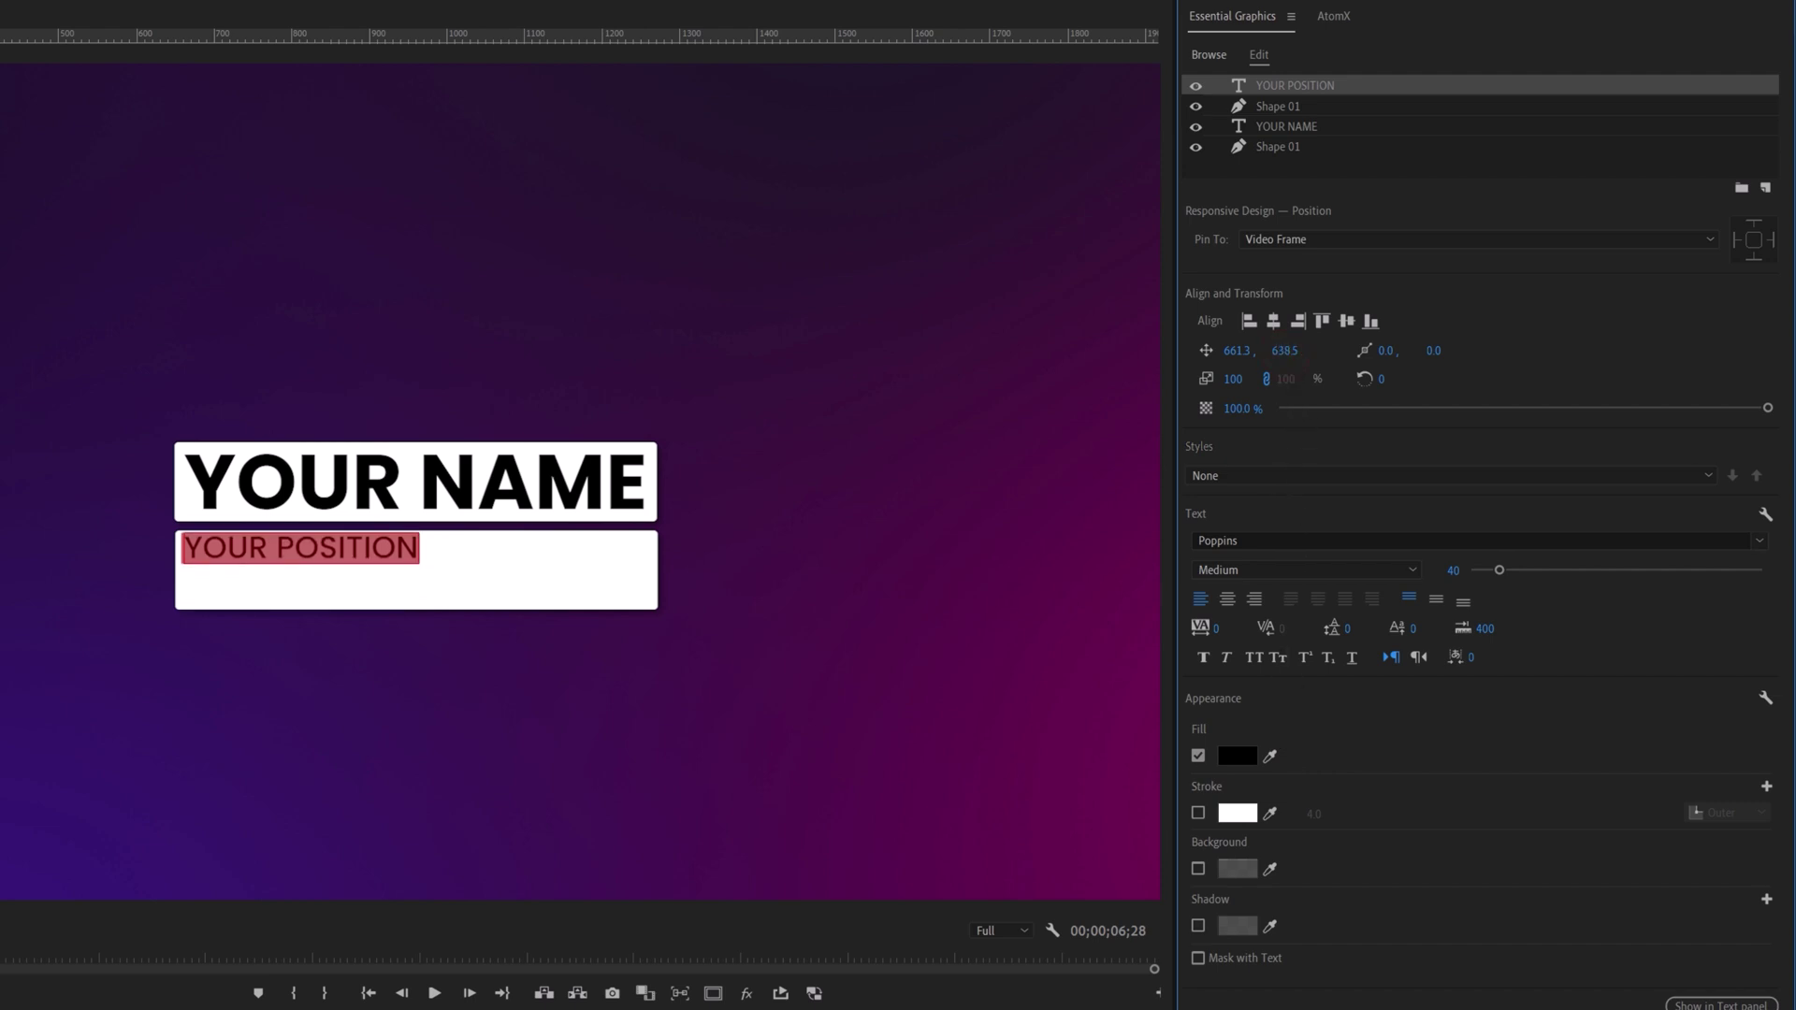
Shrink the subtitle box to fit its text and colour it yellow (F6BB05).
left_click(1301, 106)
key("v")
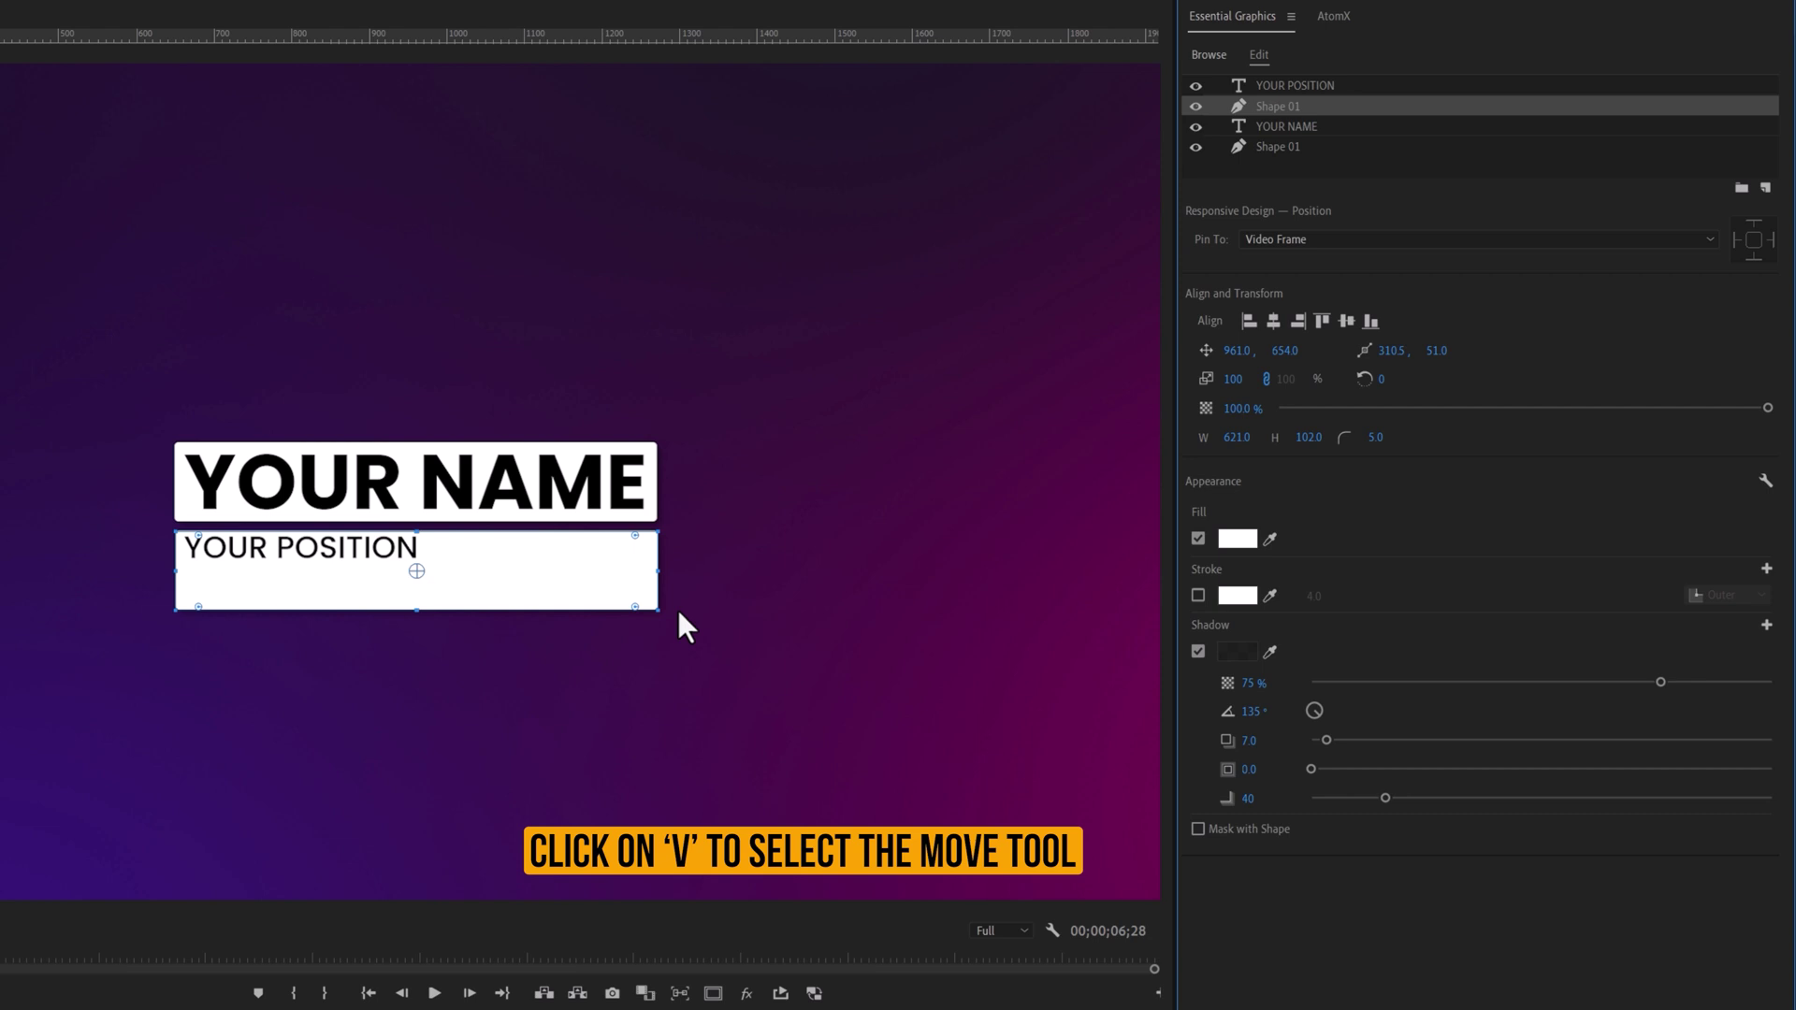
left_click_drag(656, 607, 426, 559)
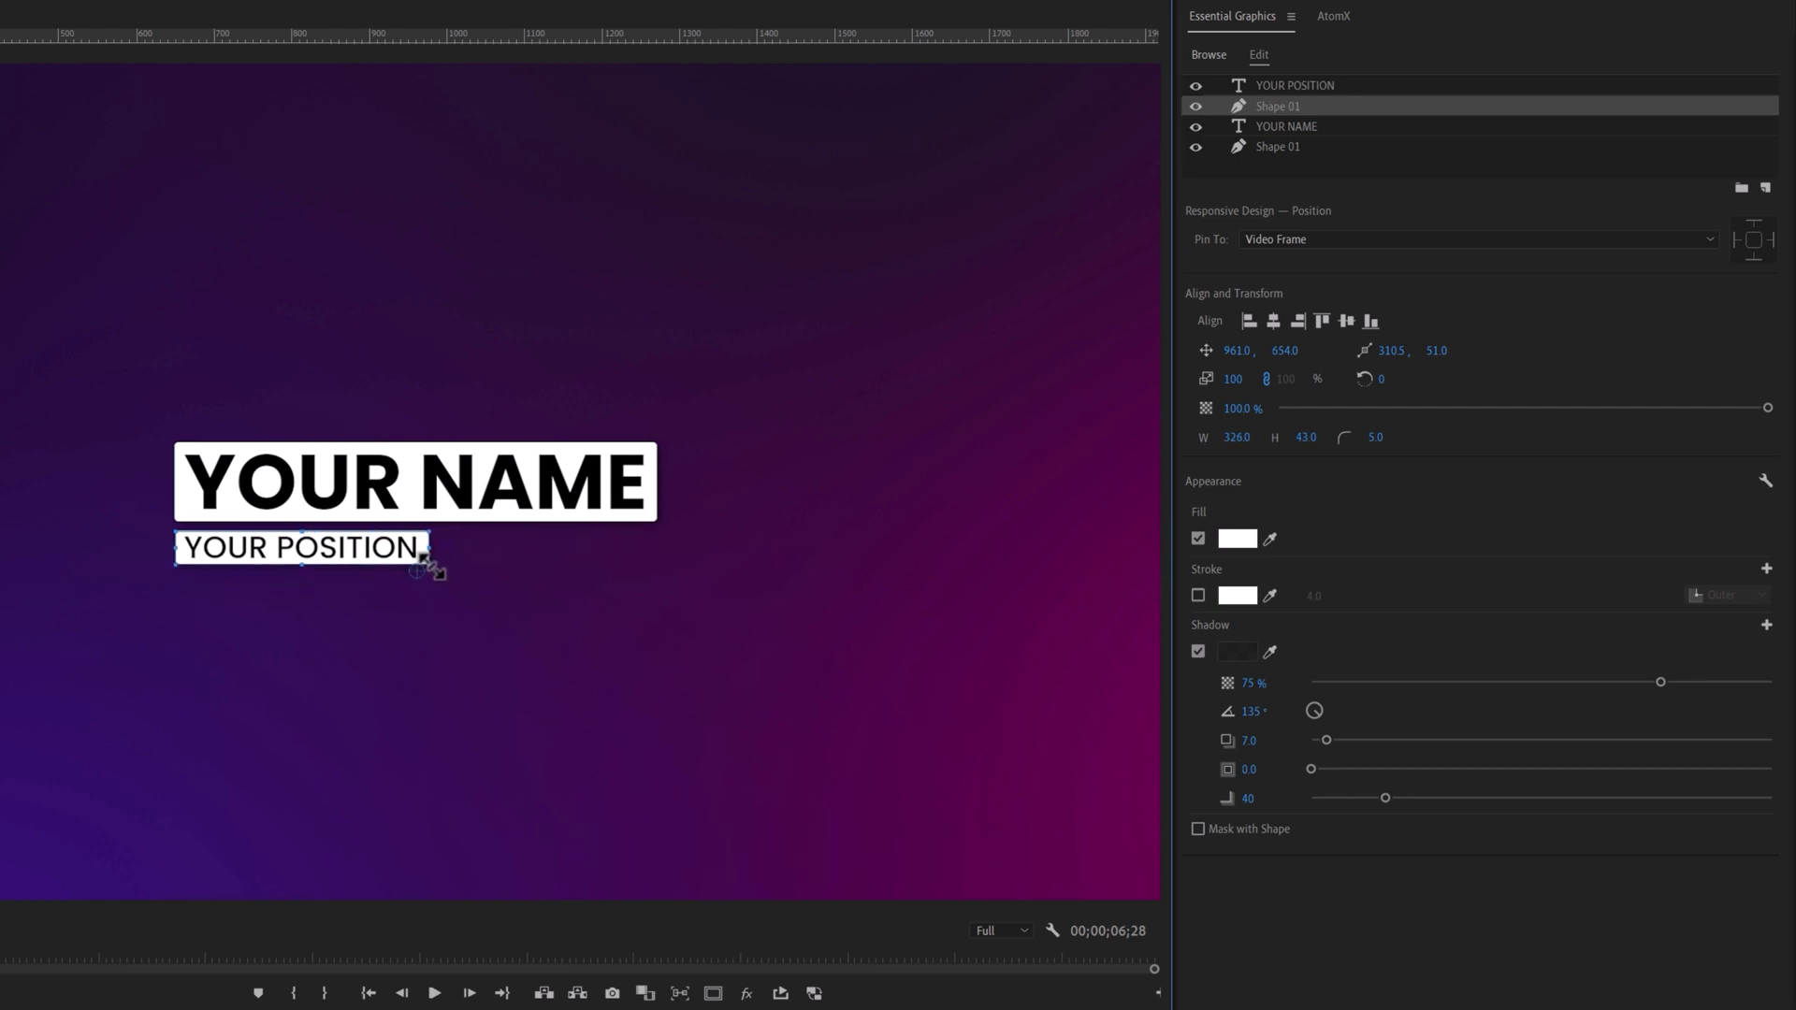
left_click(1243, 542)
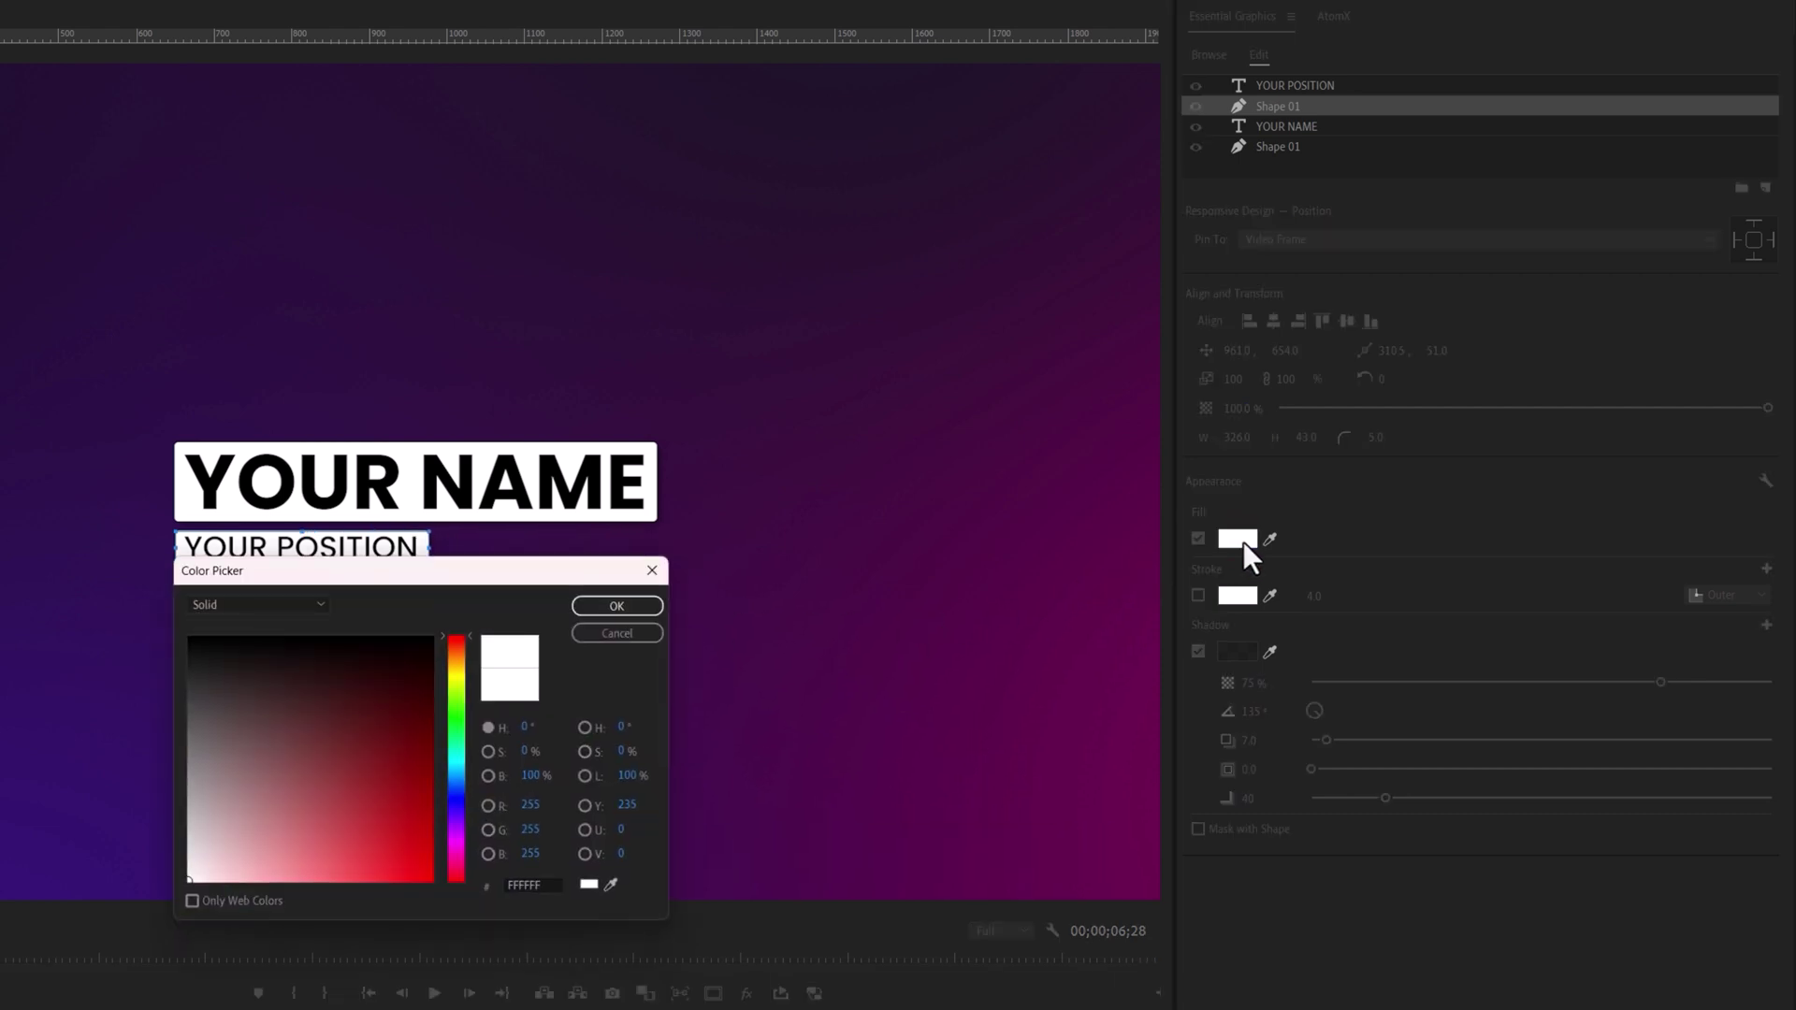
left_click(464, 653)
left_click(429, 872)
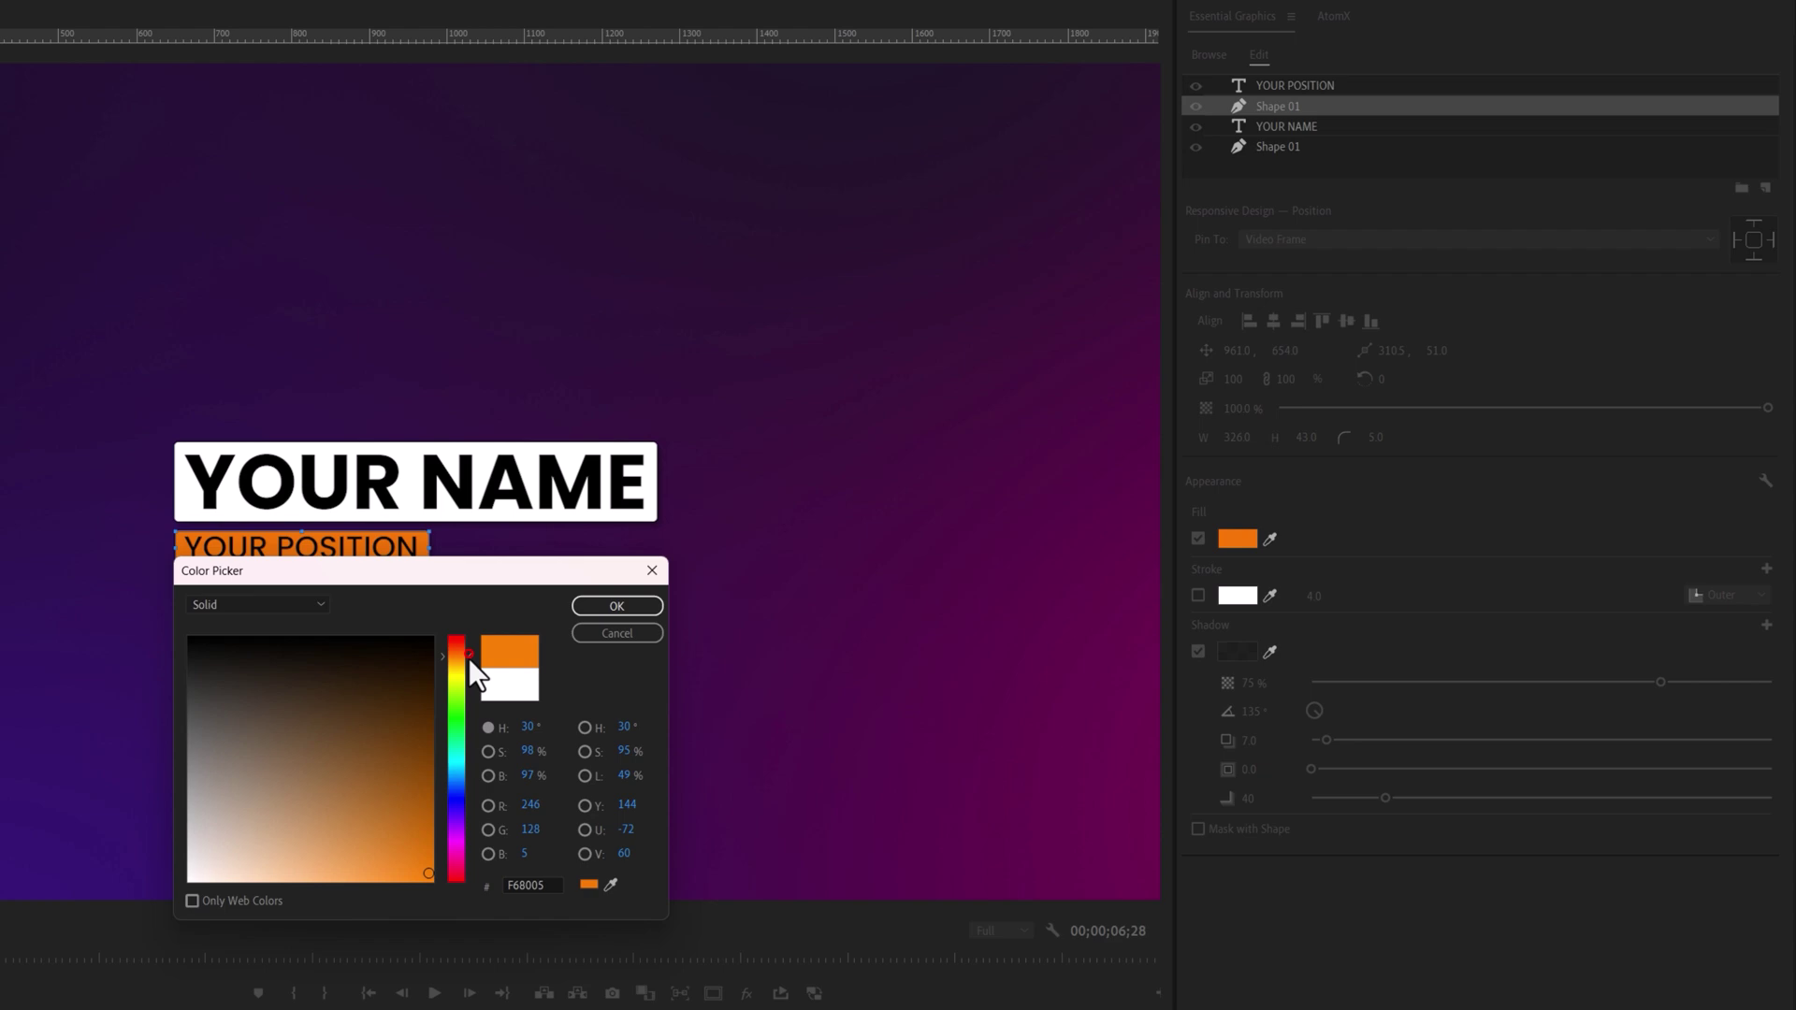
left_click_drag(468, 657, 467, 666)
Confirm the yellow box fill and complete the title text to read YOUR NAME.
left_click(636, 607)
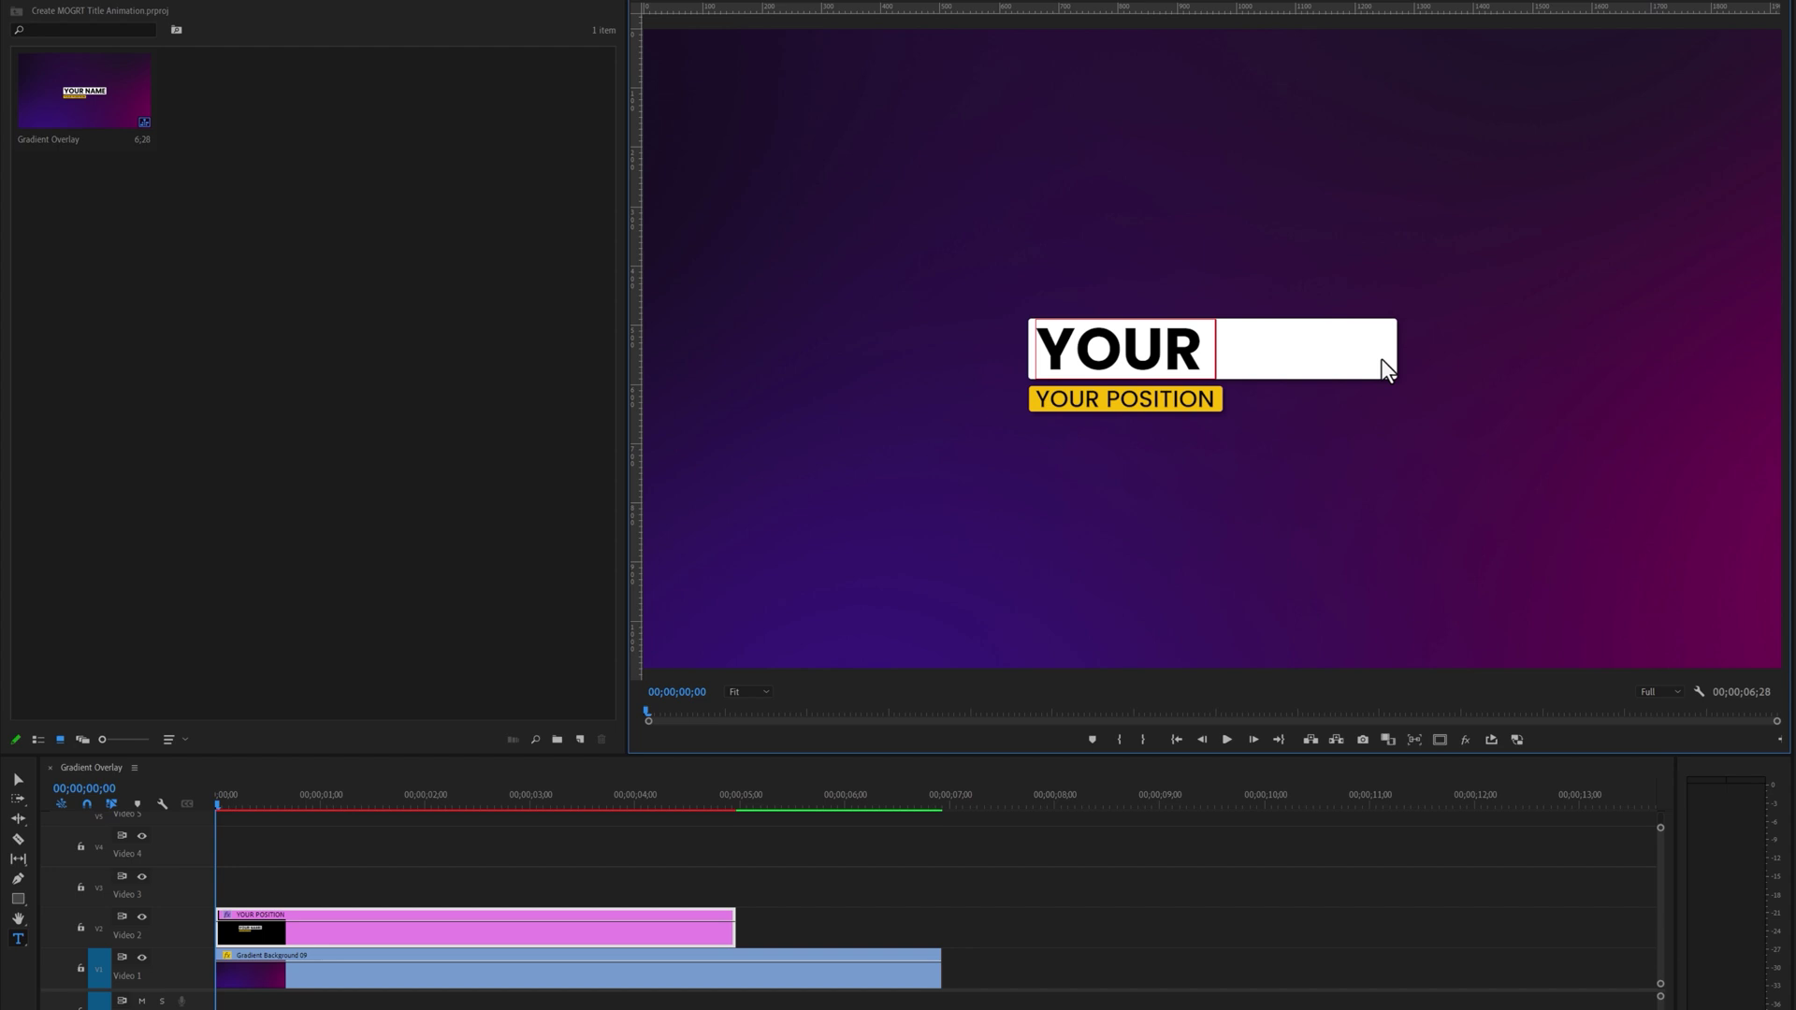
type("NAME")
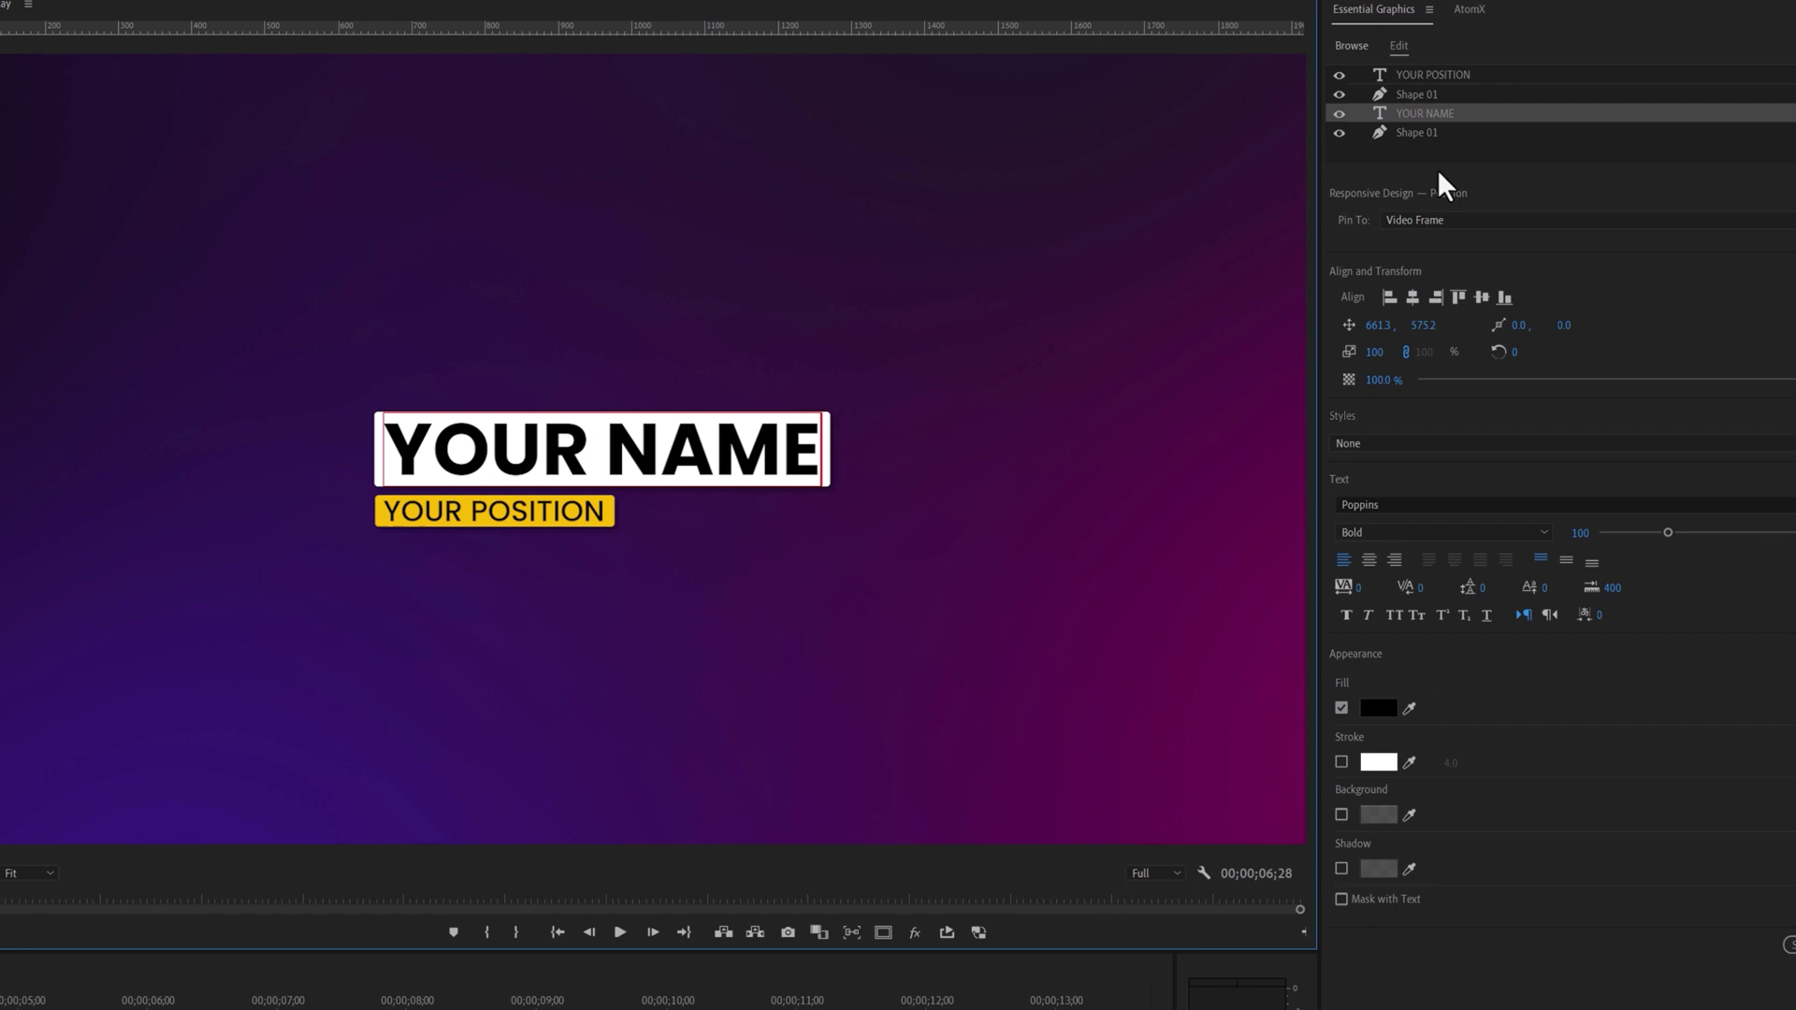
Pin the title box to YOUR NAME on all edges, then replace the title with the presenter's name.
left_click(1445, 131)
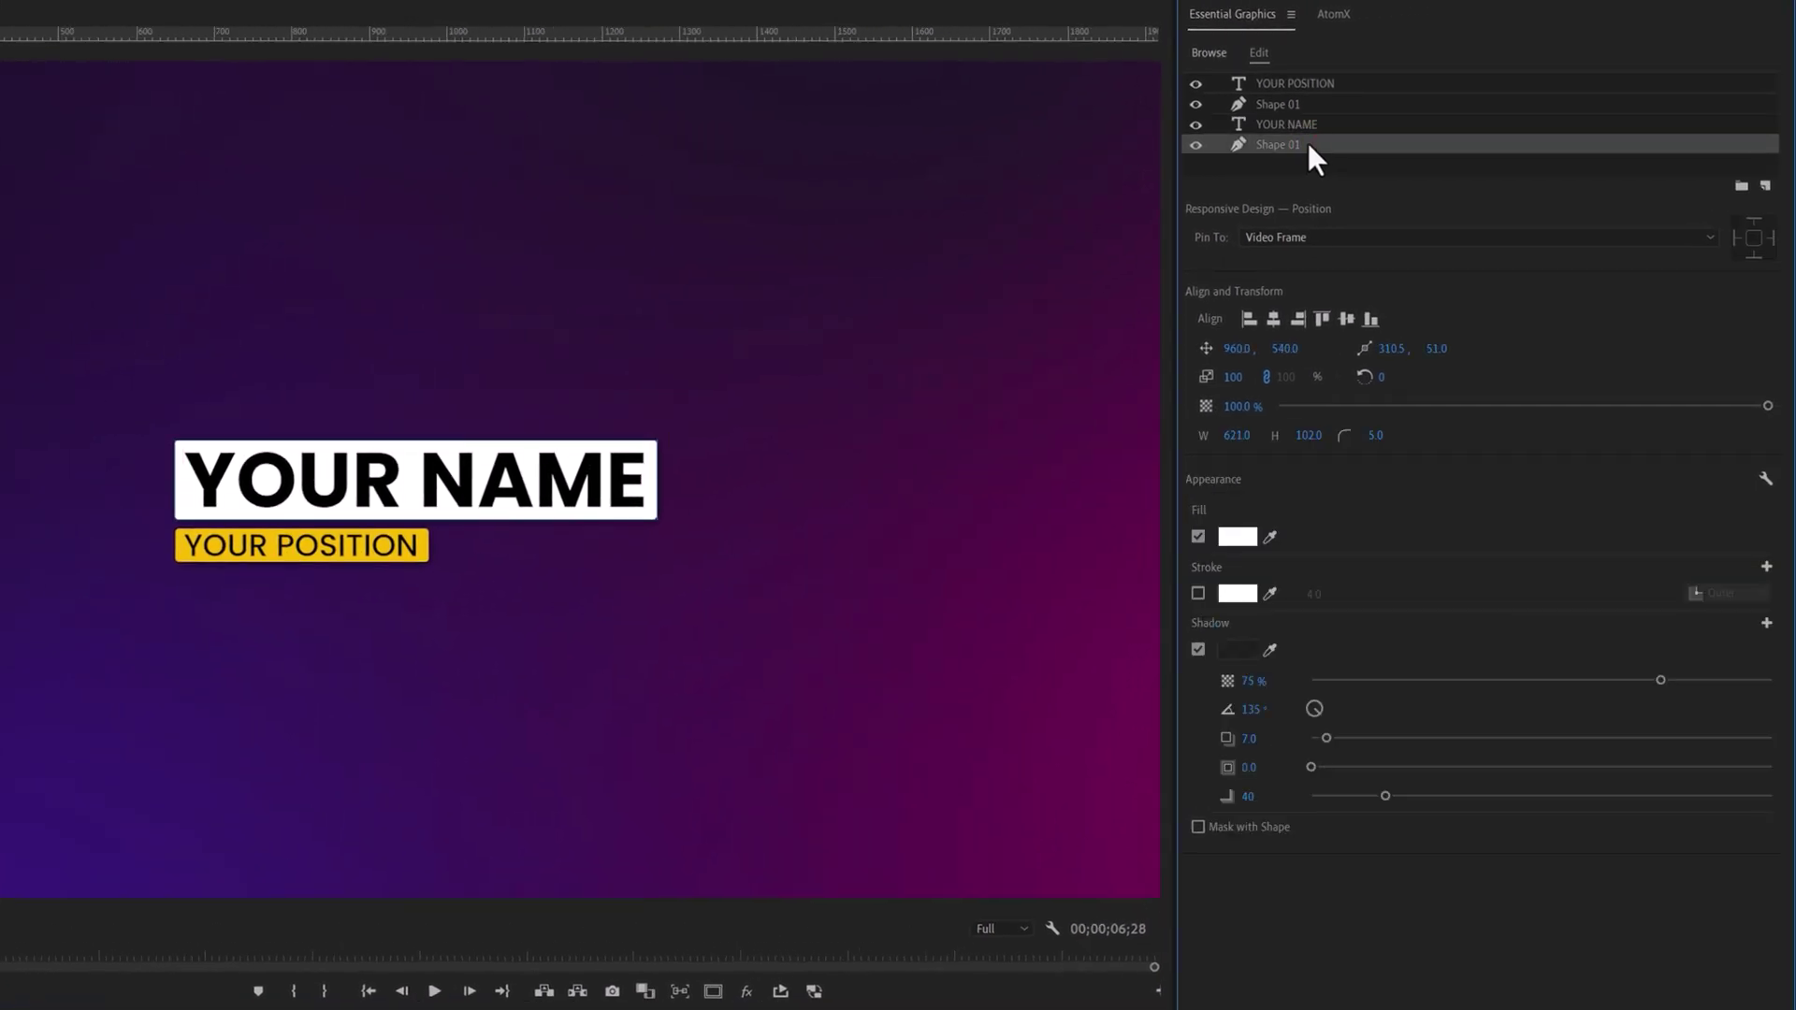
left_click(1340, 234)
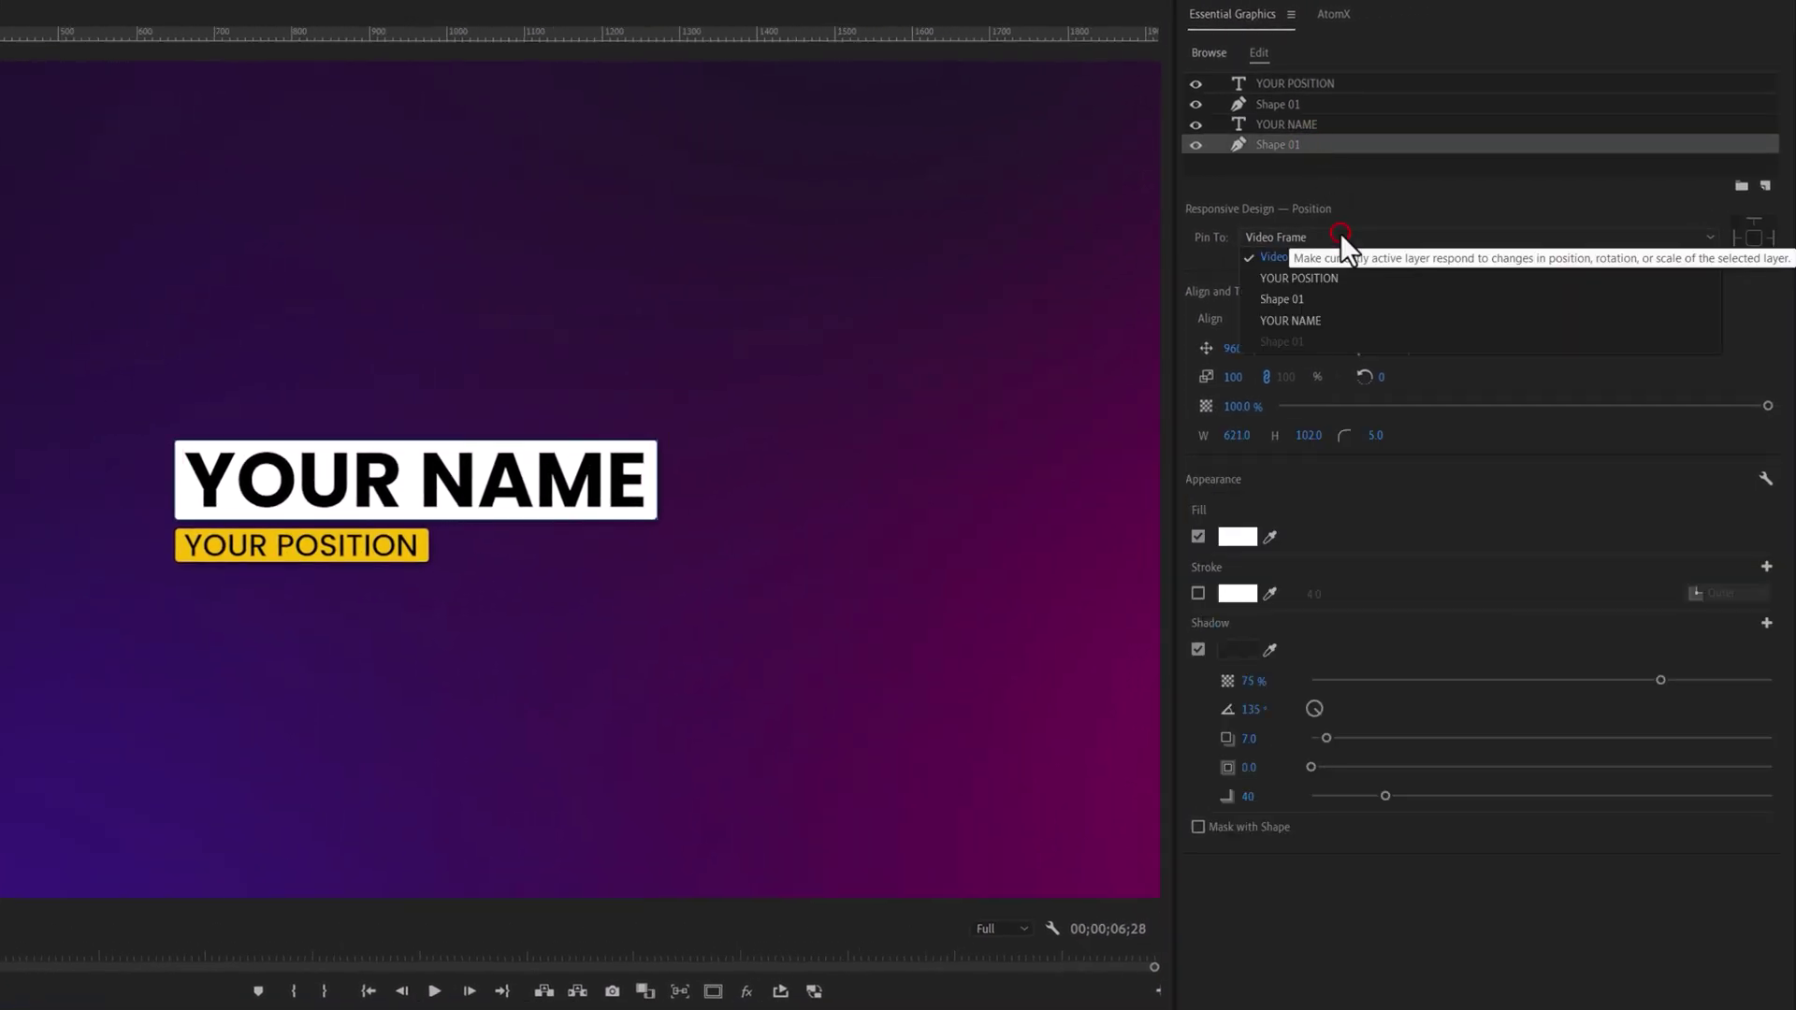
left_click(1325, 318)
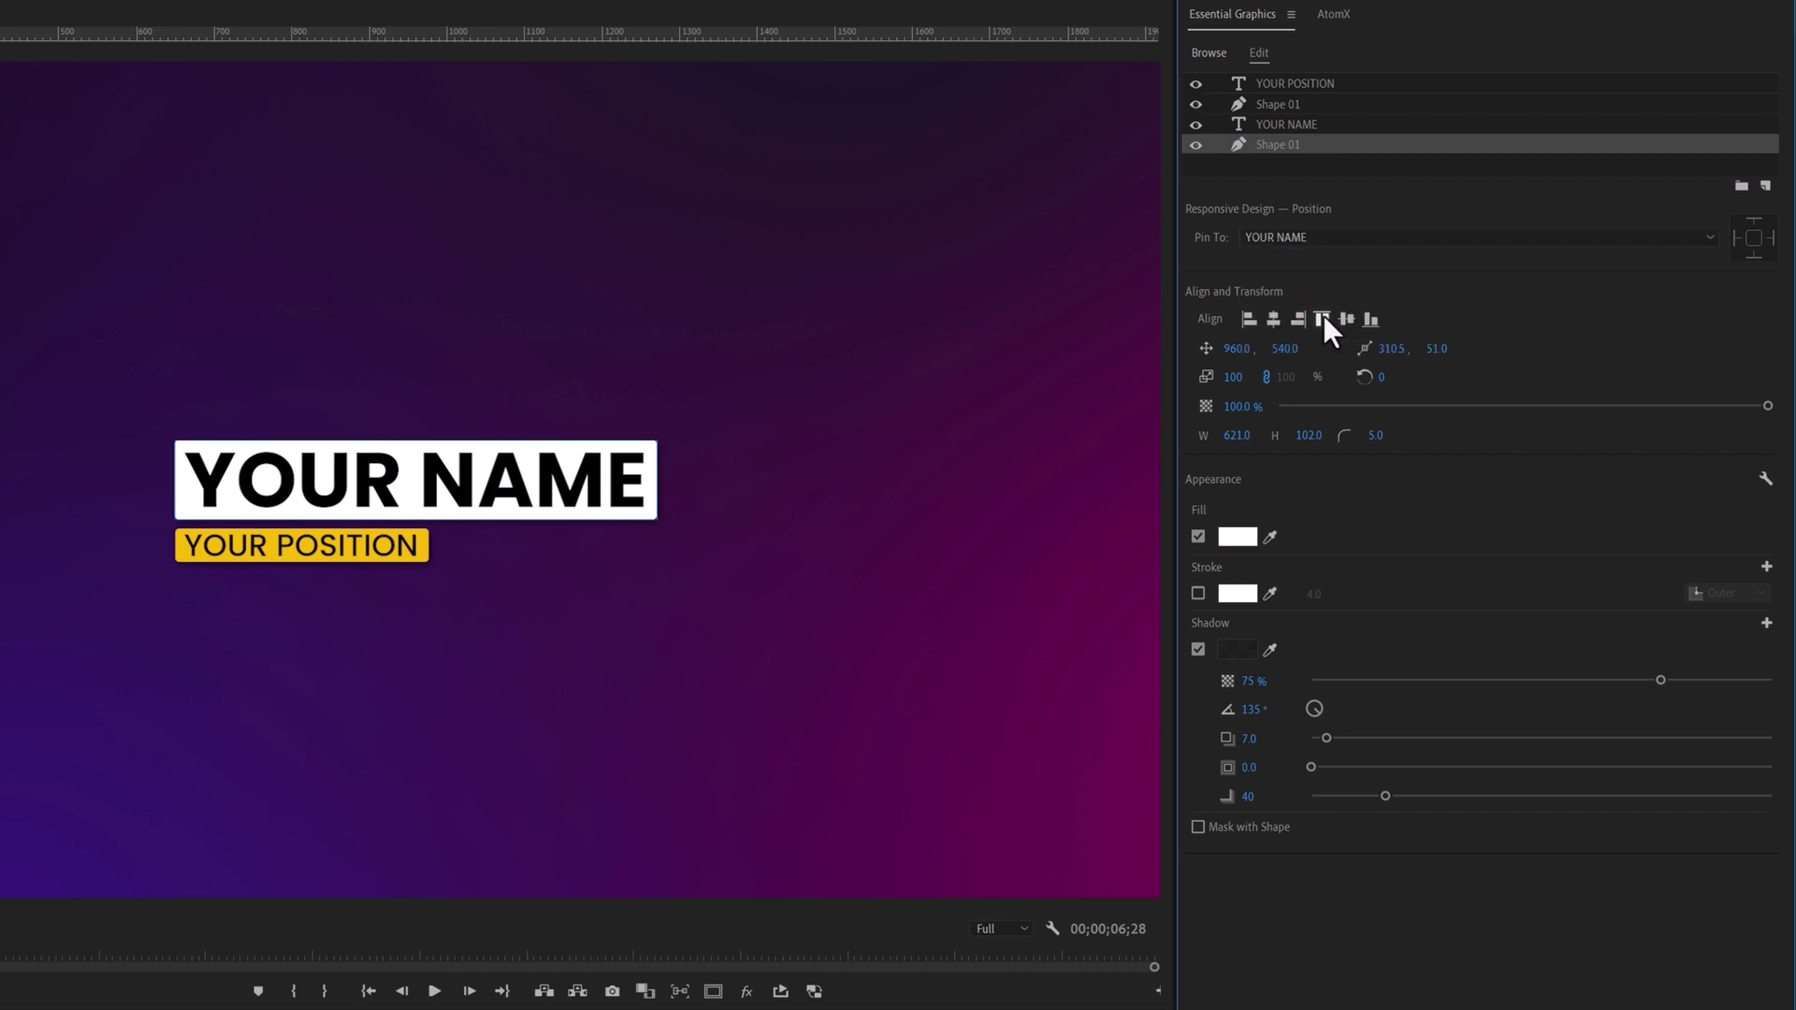
left_click(1755, 240)
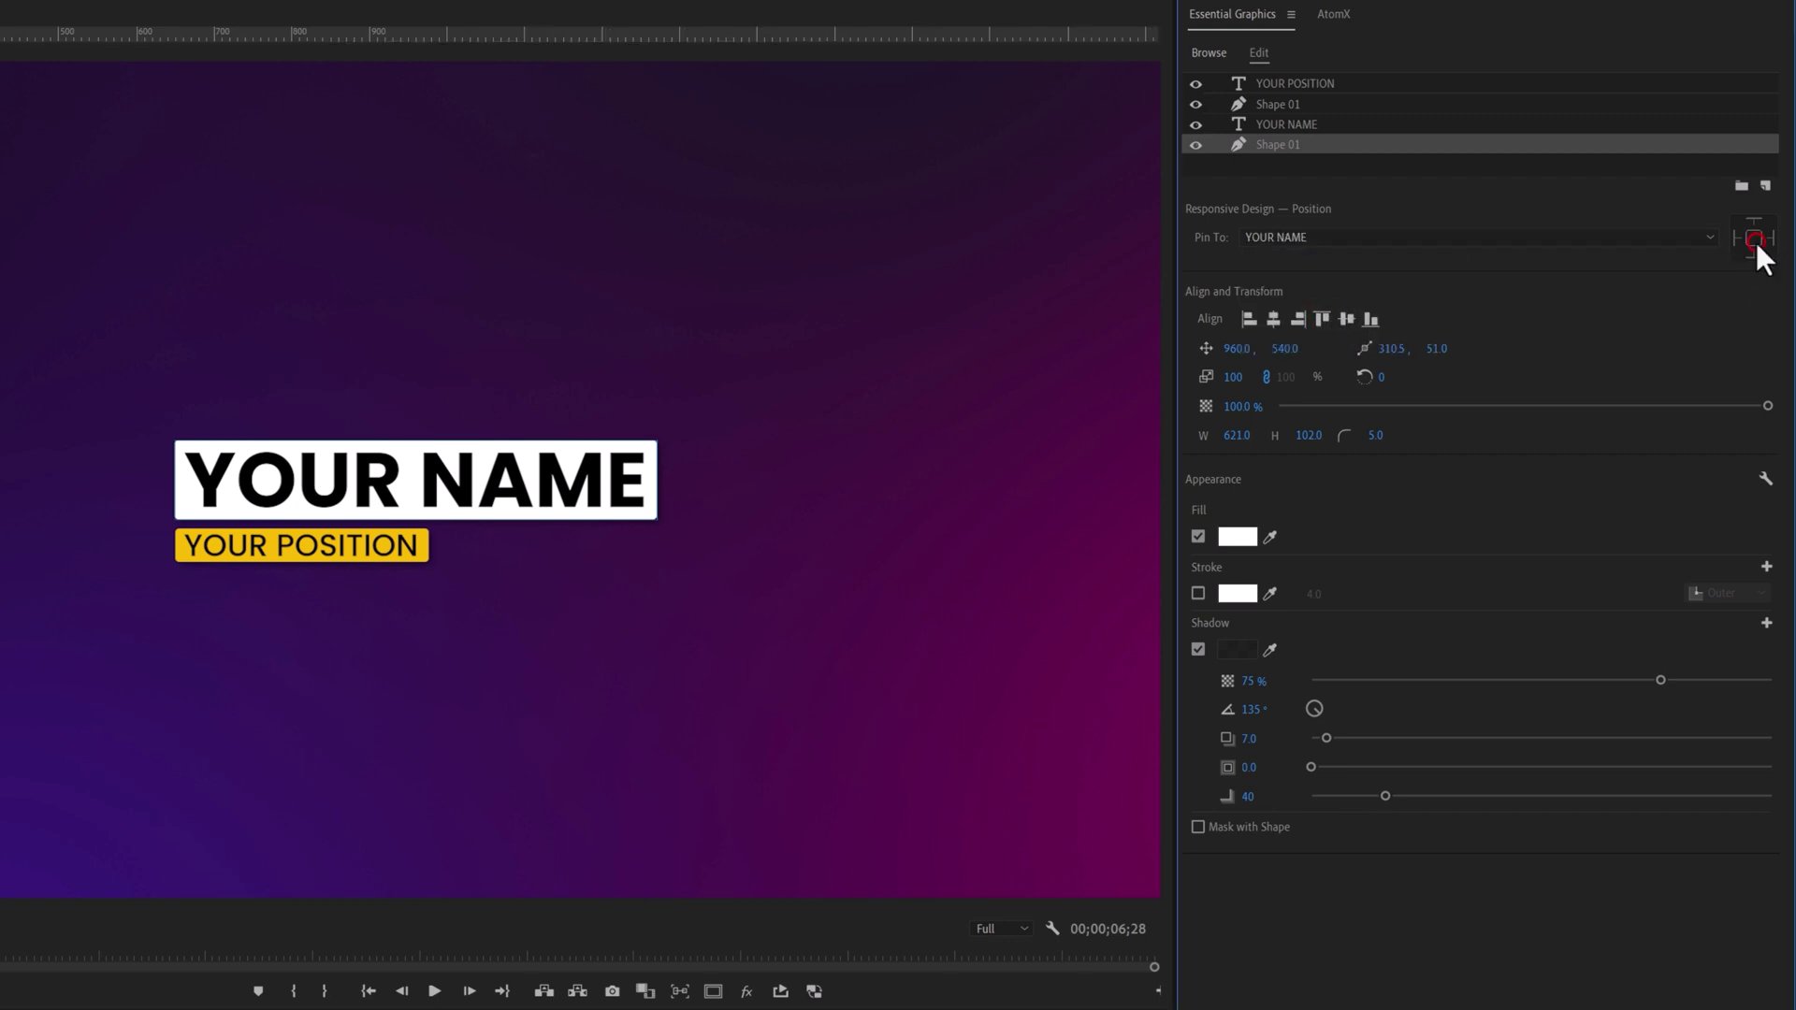
left_click(670, 495)
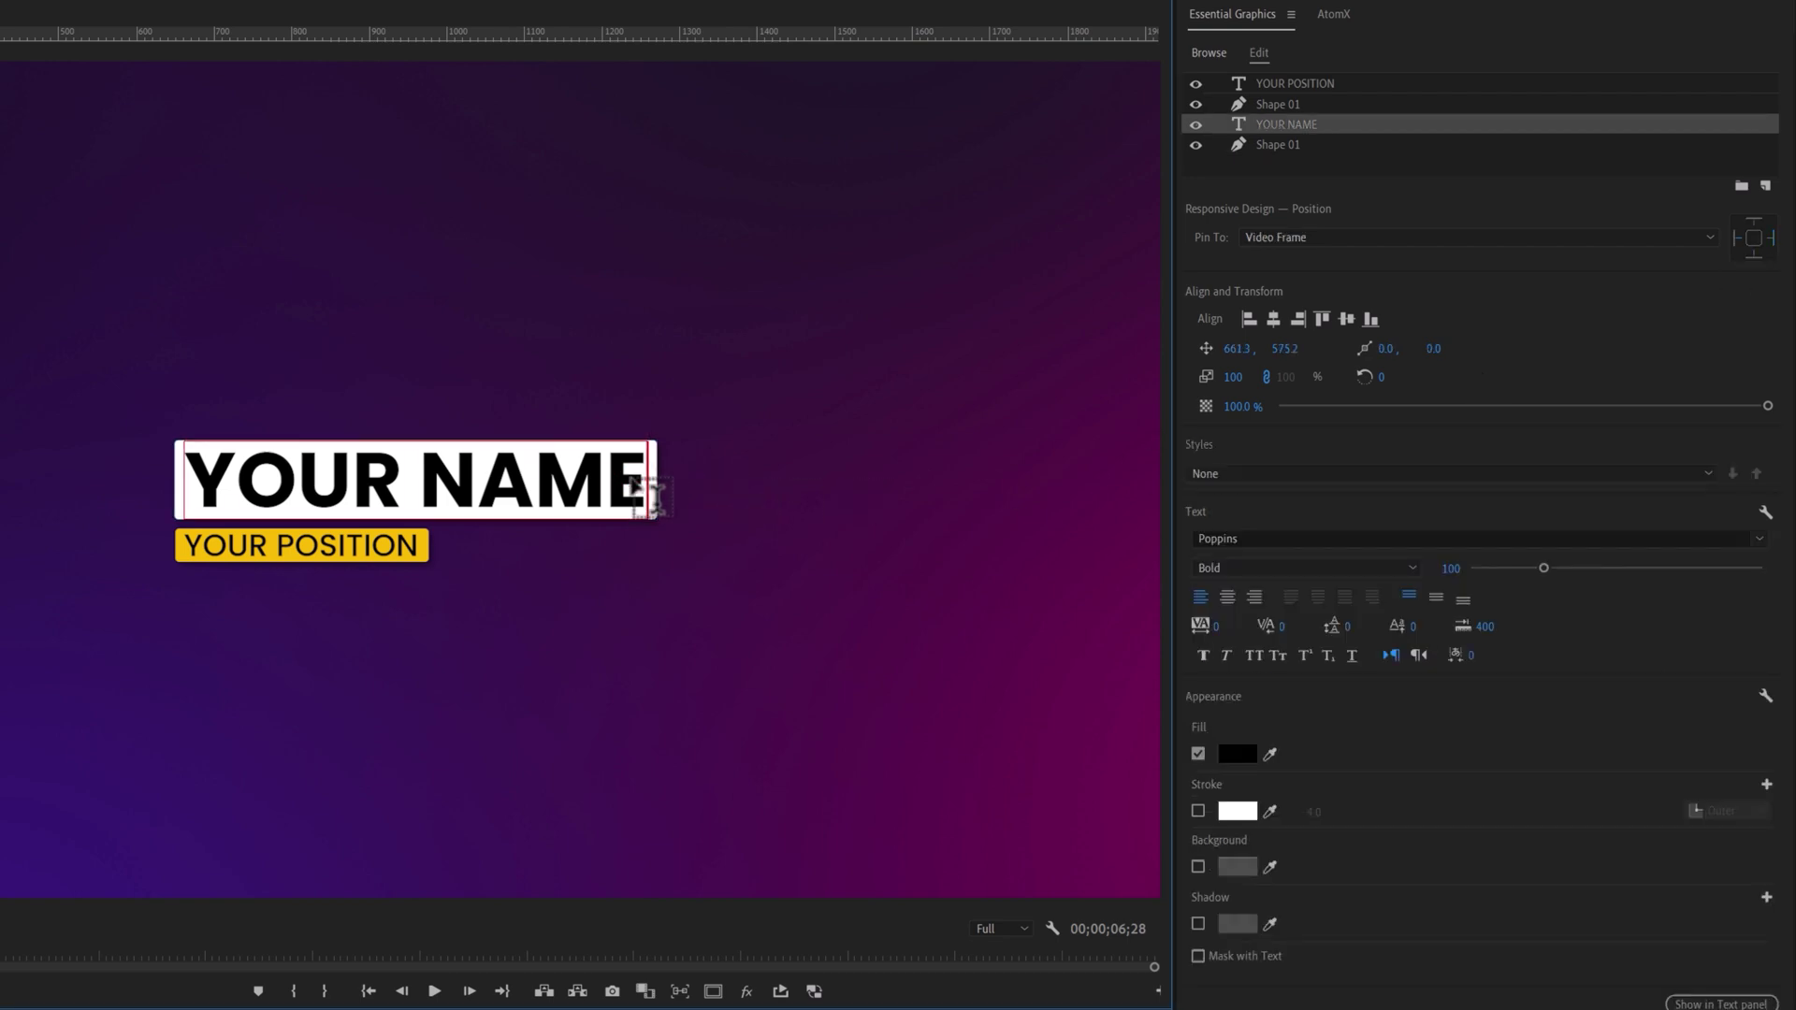
key("BackSpace")
key("BackSpace")
key("BackSpace")
key("BackSpace")
key("BackSpace")
key("BackSpace")
key("BackSpace")
key("BackSpace")
key("BackSpace")
type("ENAM ALAM")
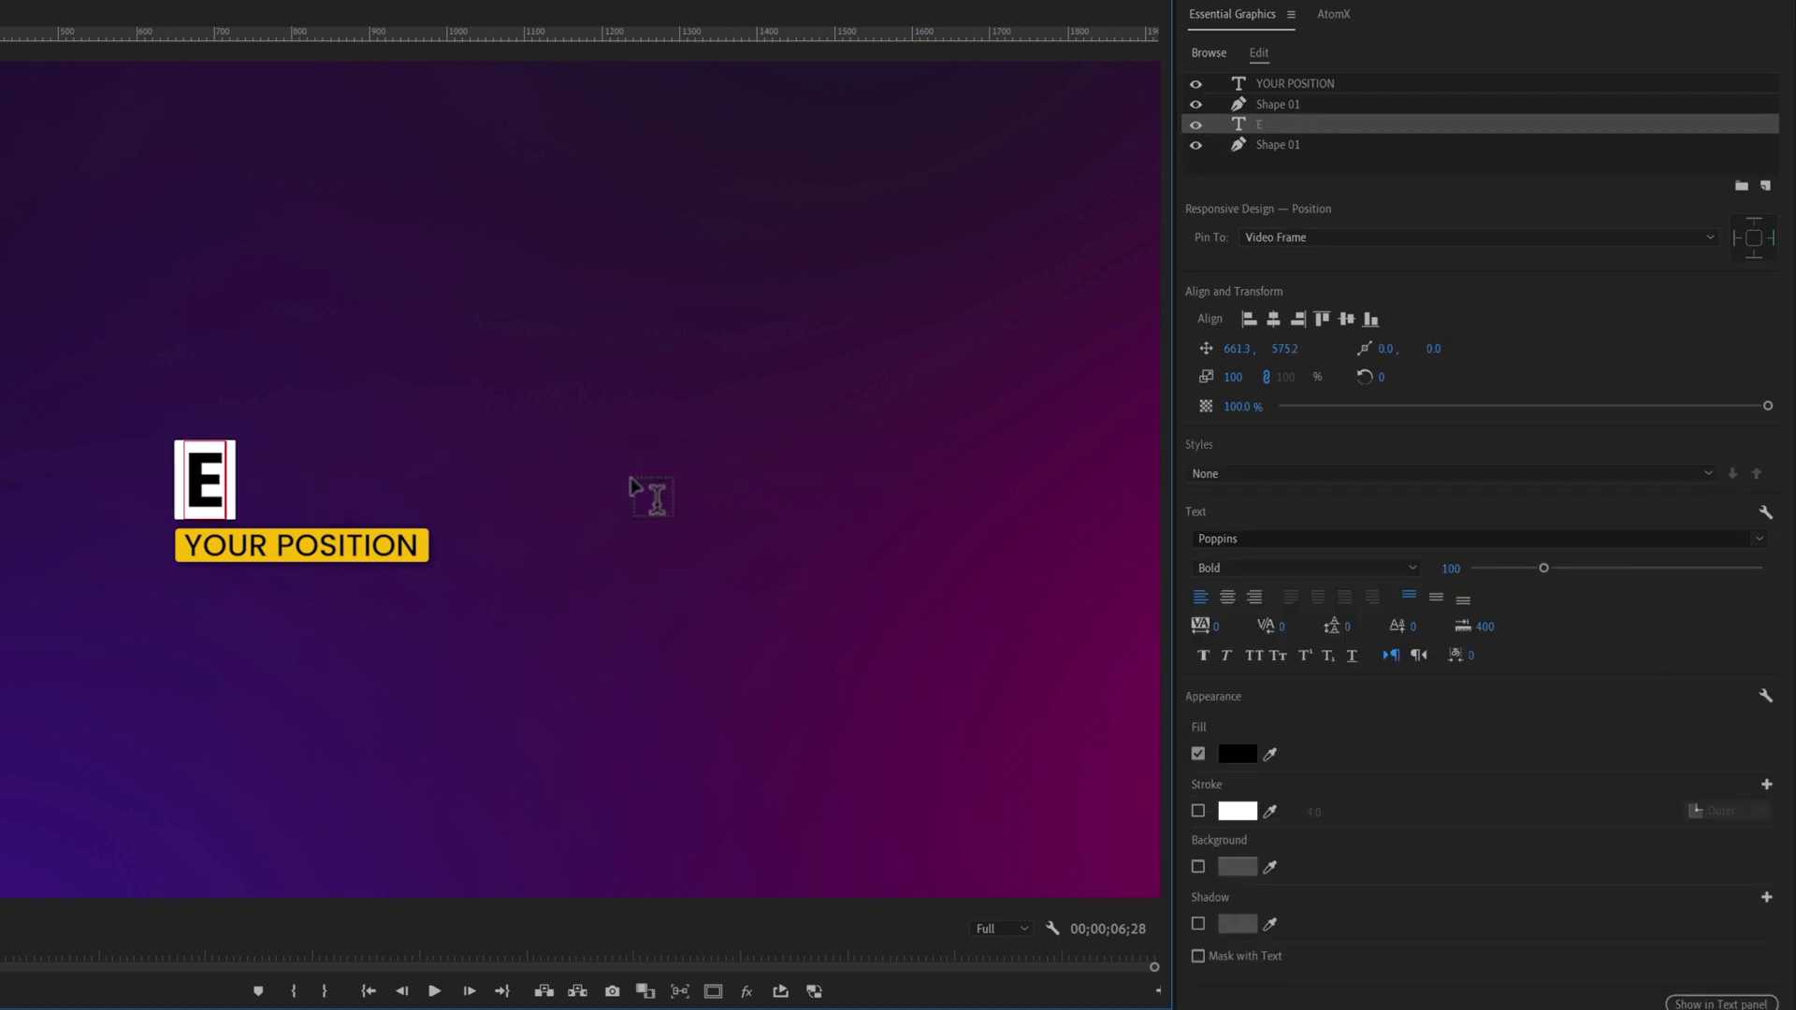
type("IN")
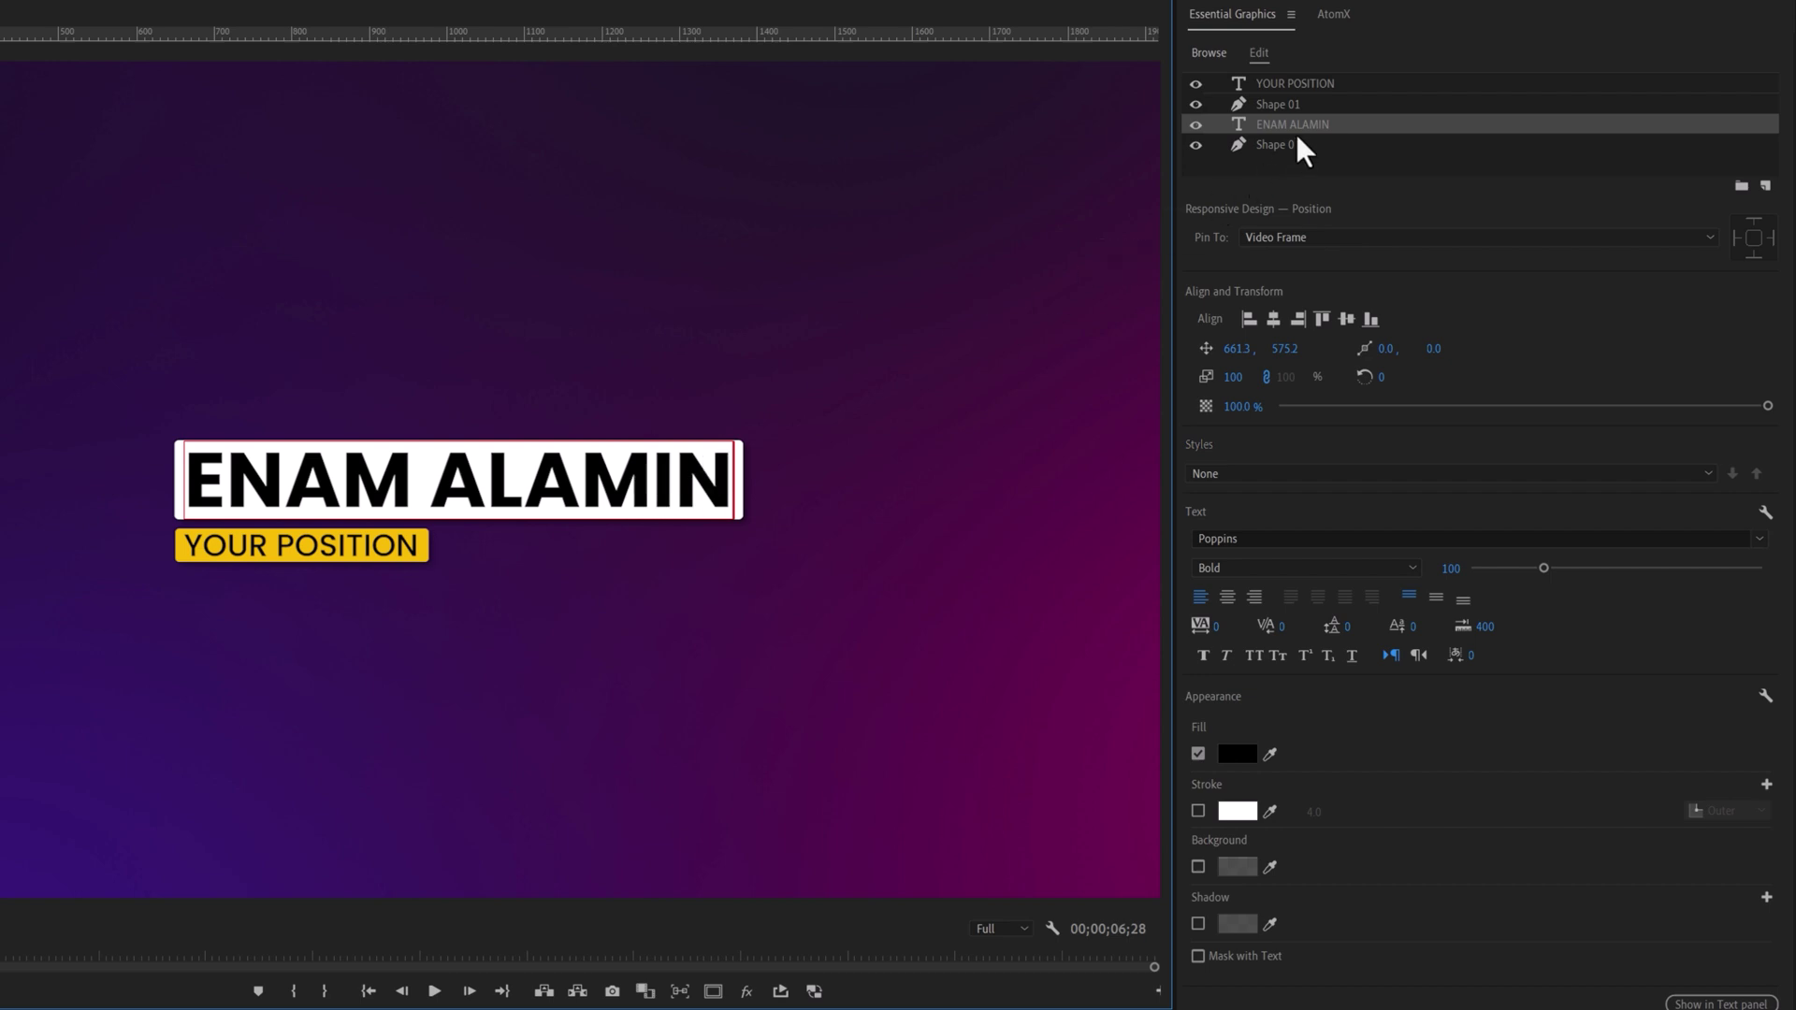
Pin the subtitle box to YOUR POSITION and retype the subtitle as FILMMAKER & EDITOR.
left_click(1317, 105)
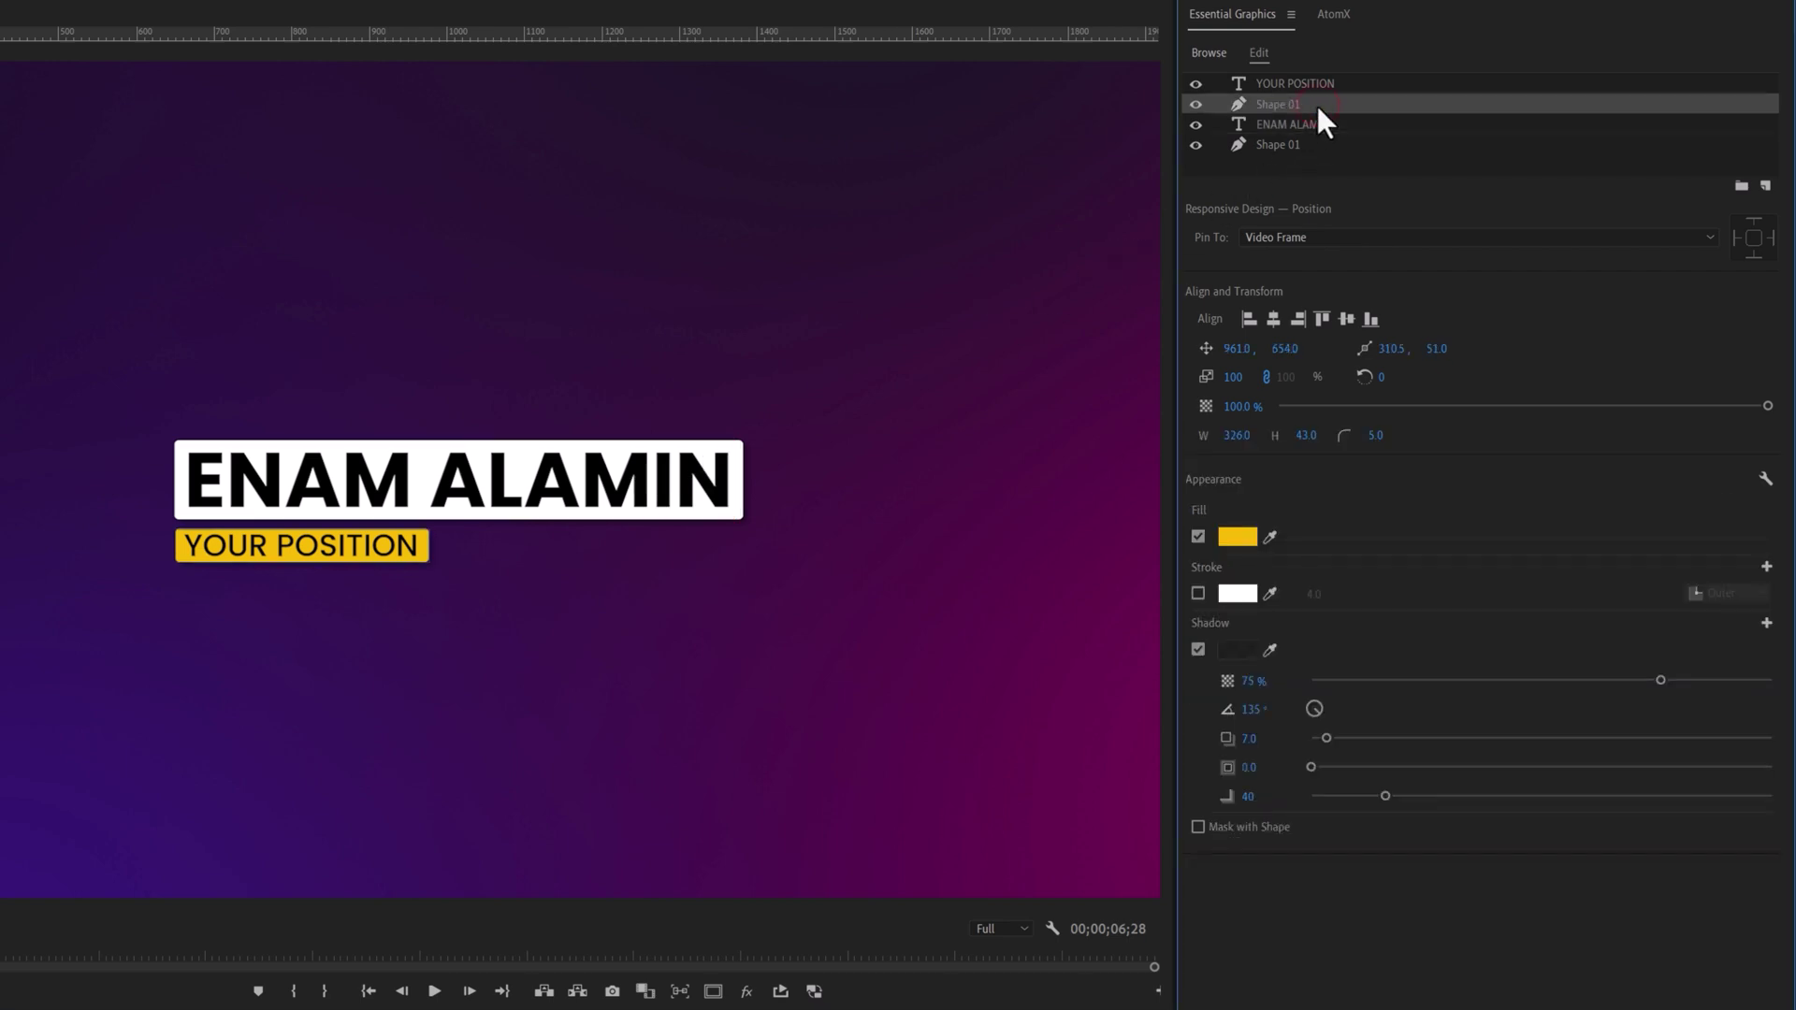
left_click(1338, 238)
left_click(1347, 276)
left_click(415, 559)
key("ctrl+a")
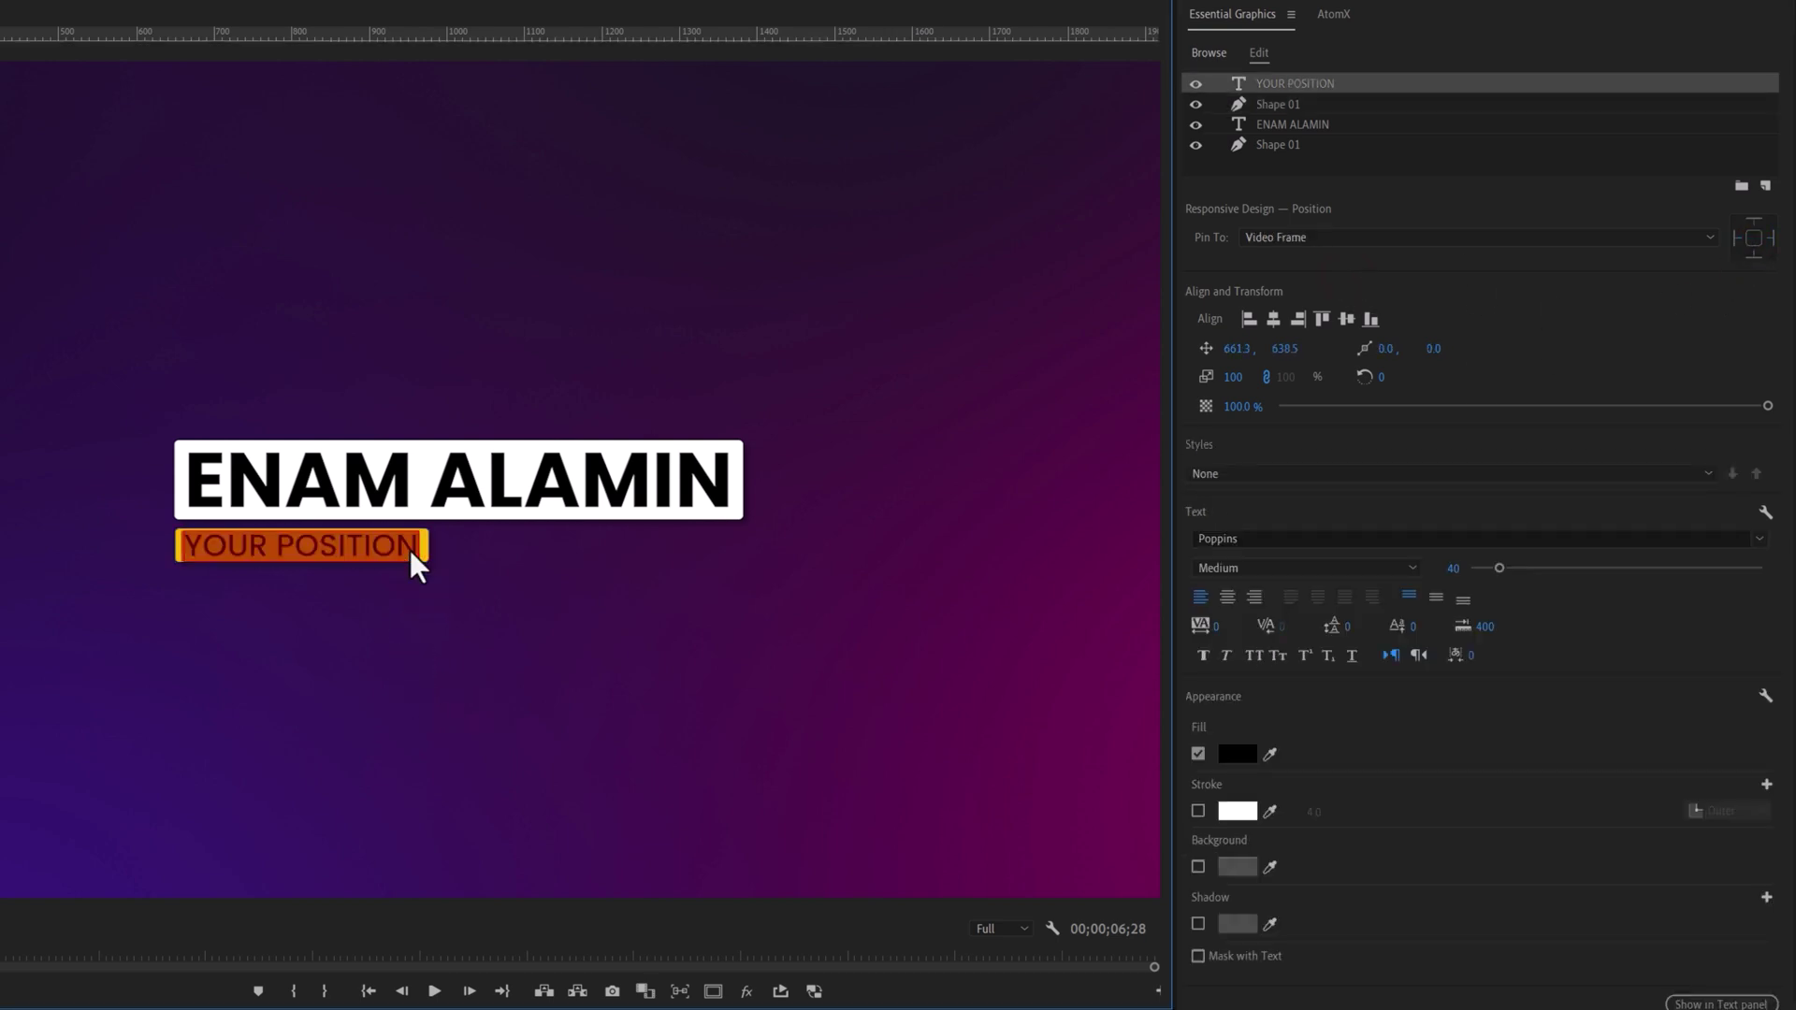
type("FILMMAKER & EDITOR")
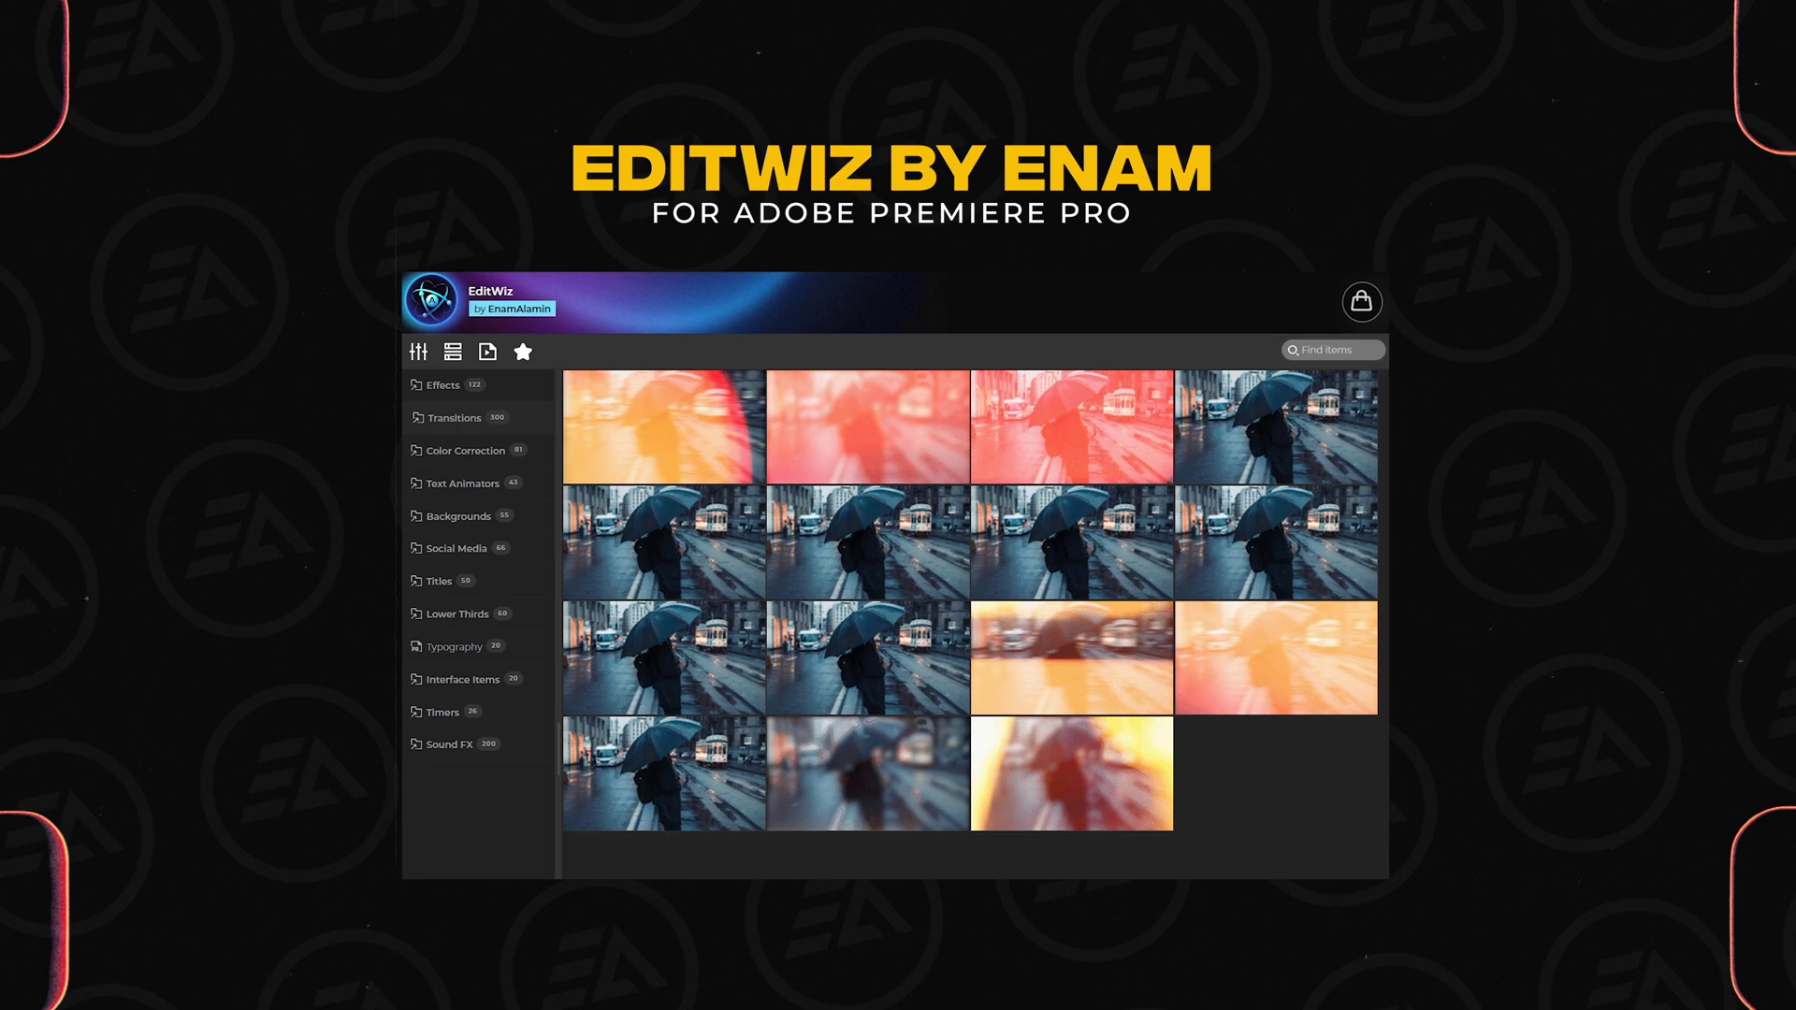
Expand the Transitions category in the EditWiz library.
left_click(454, 417)
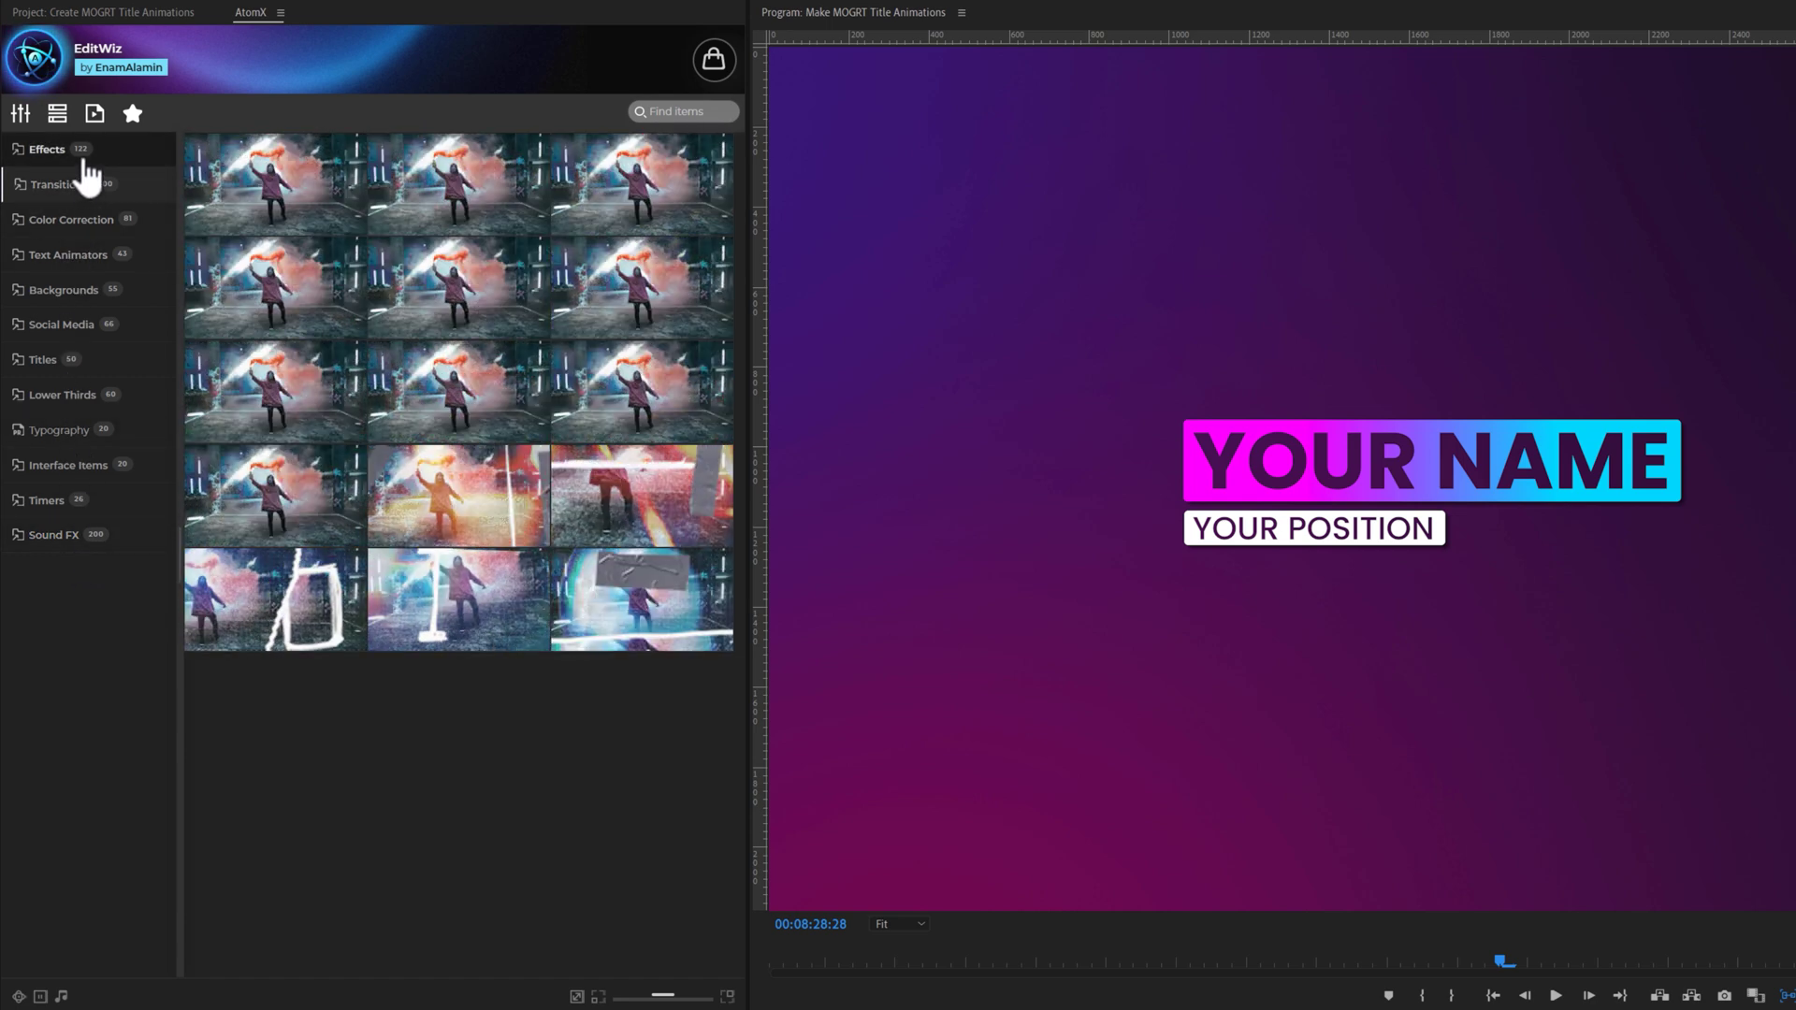
Browse the Glitch, Film Burn, Arcane and Marker & Tape transitions, then expand Torn Paper.
left_click(82, 154)
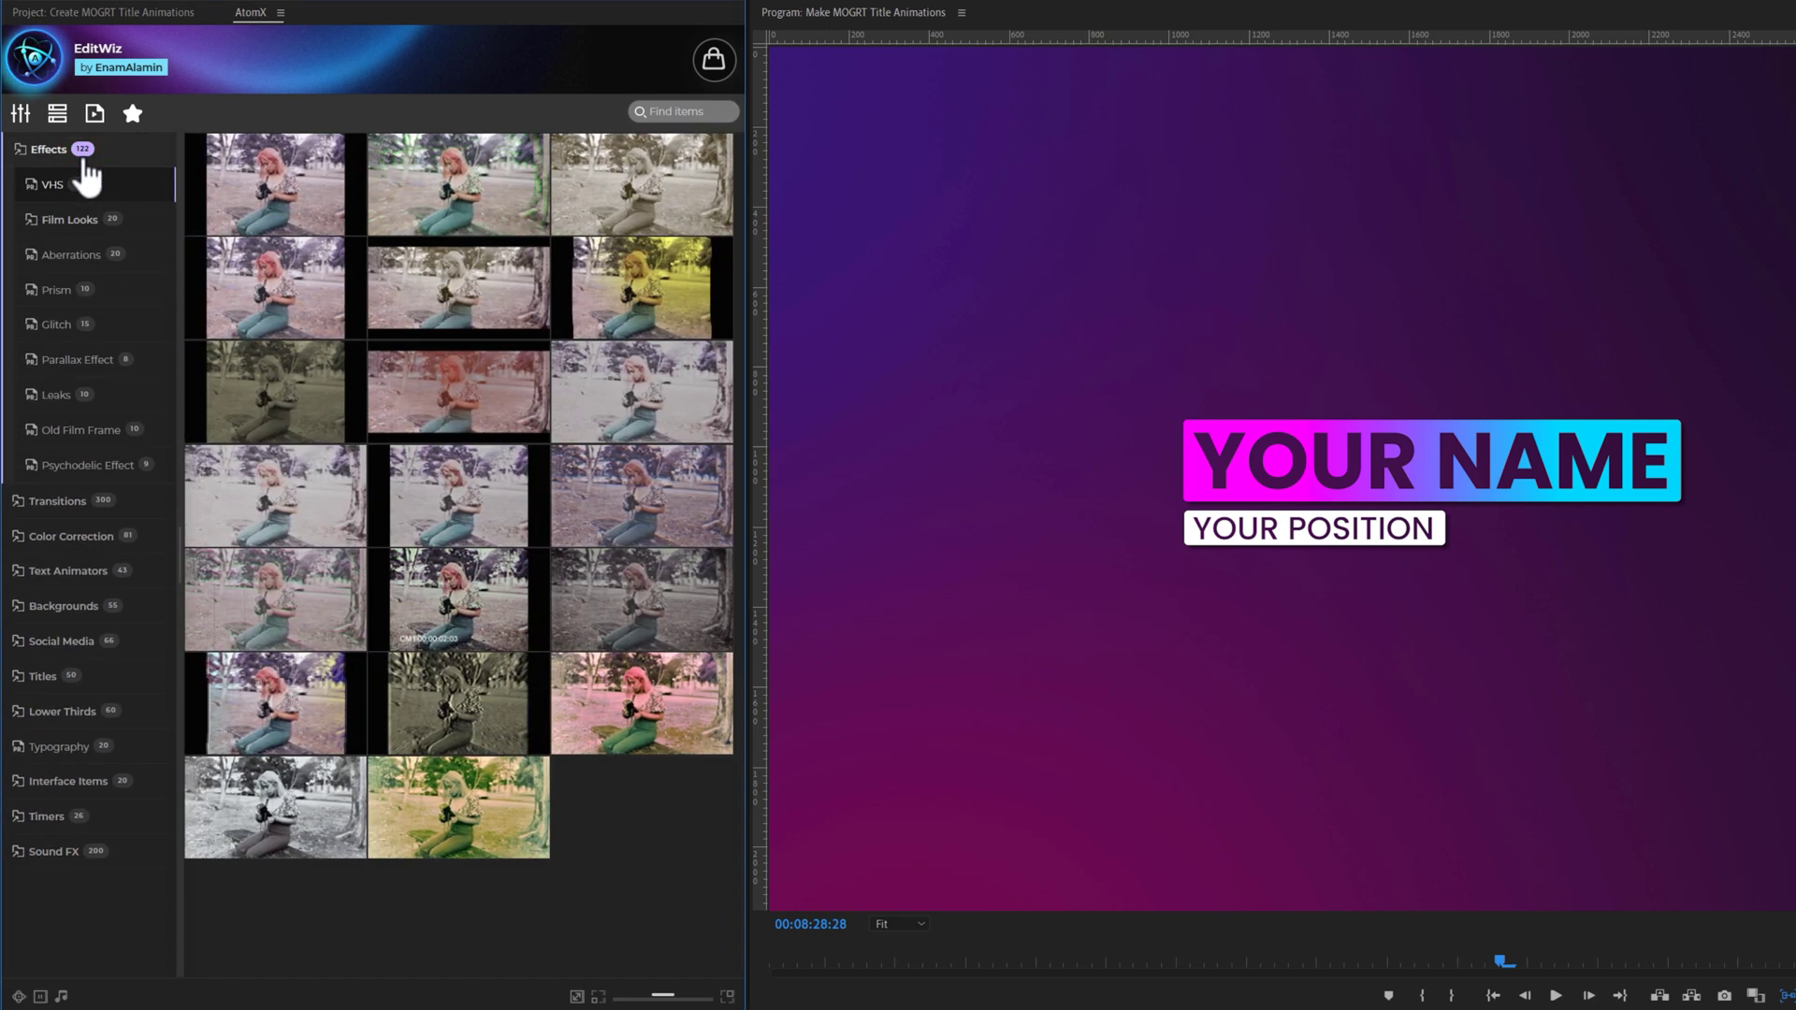
left_click(78, 185)
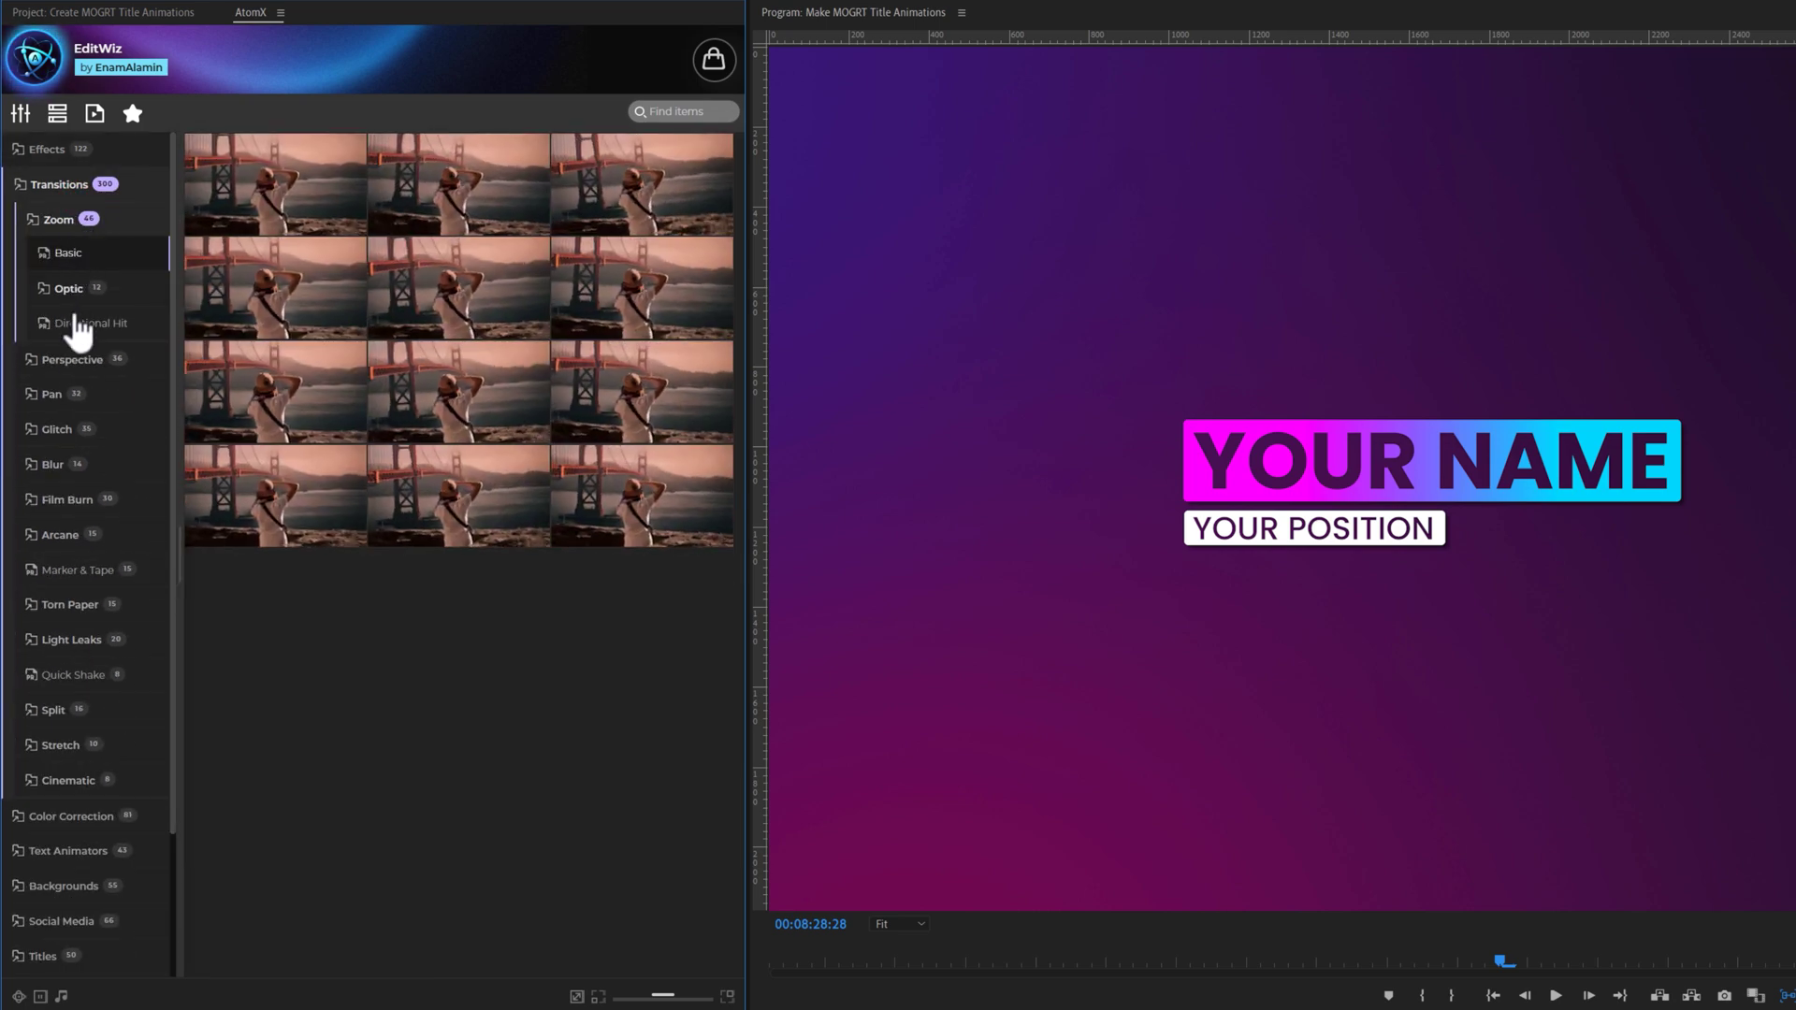
left_click(72, 432)
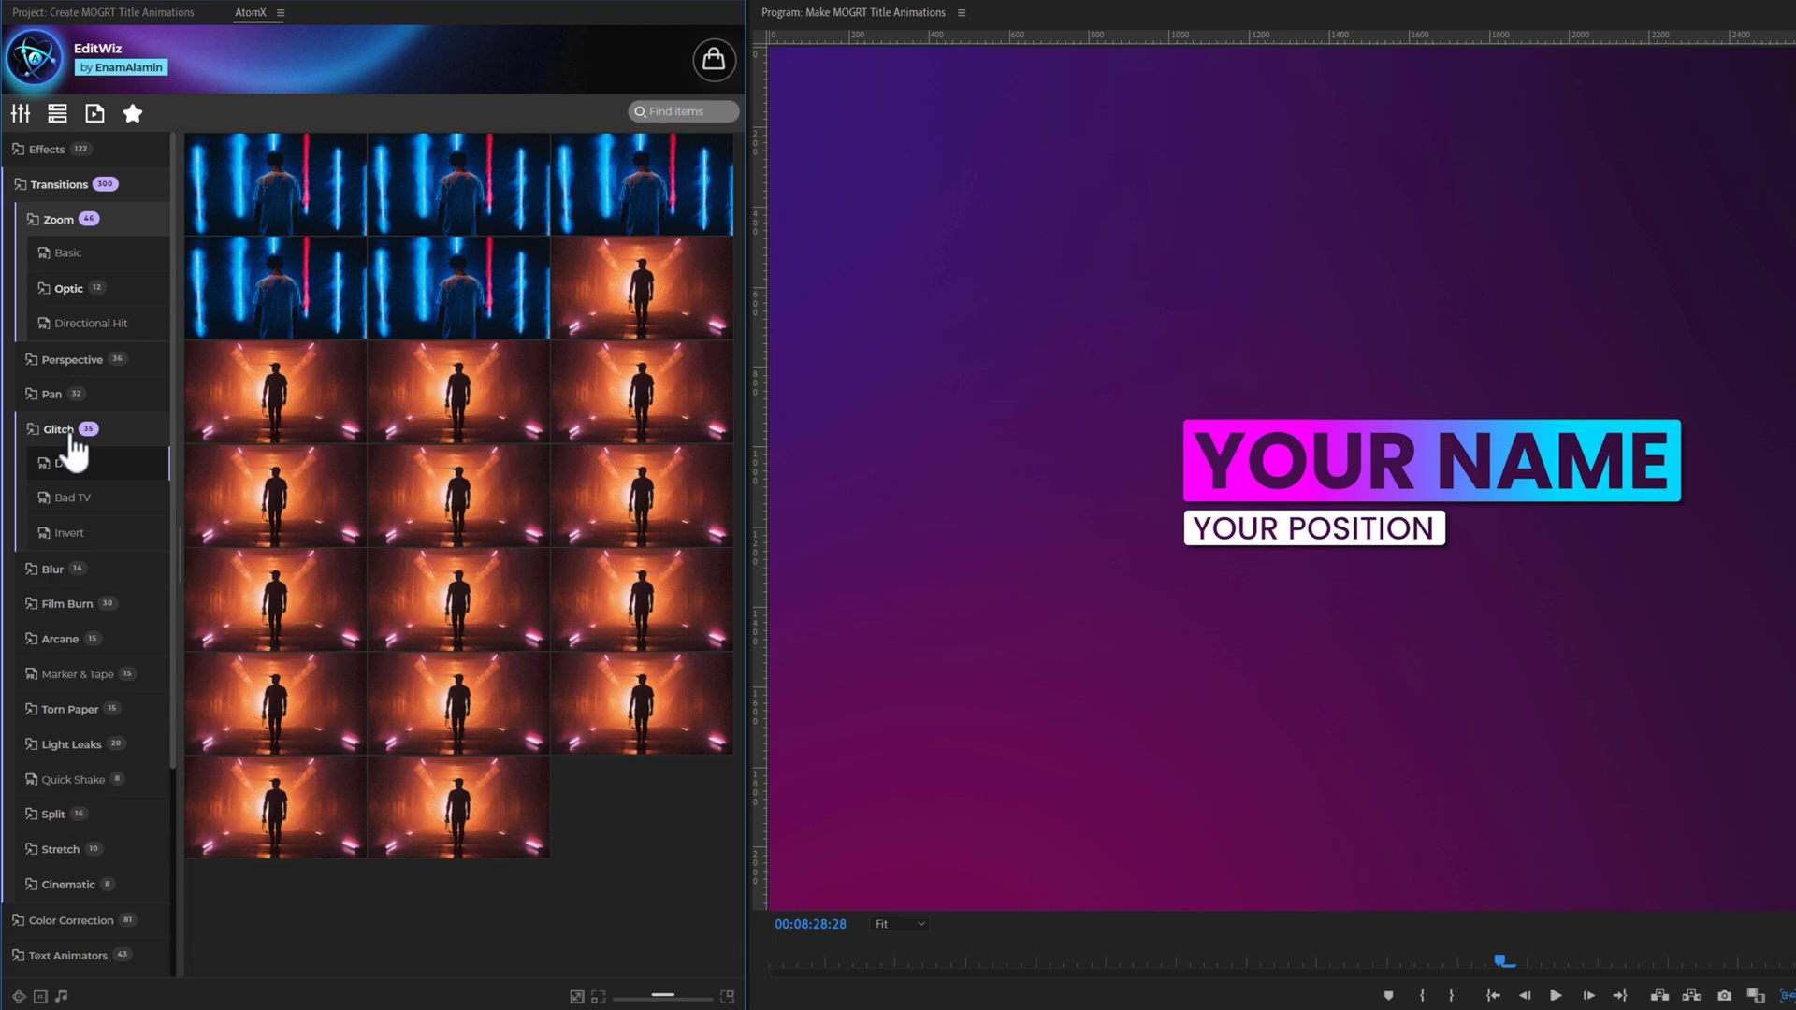
left_click(68, 432)
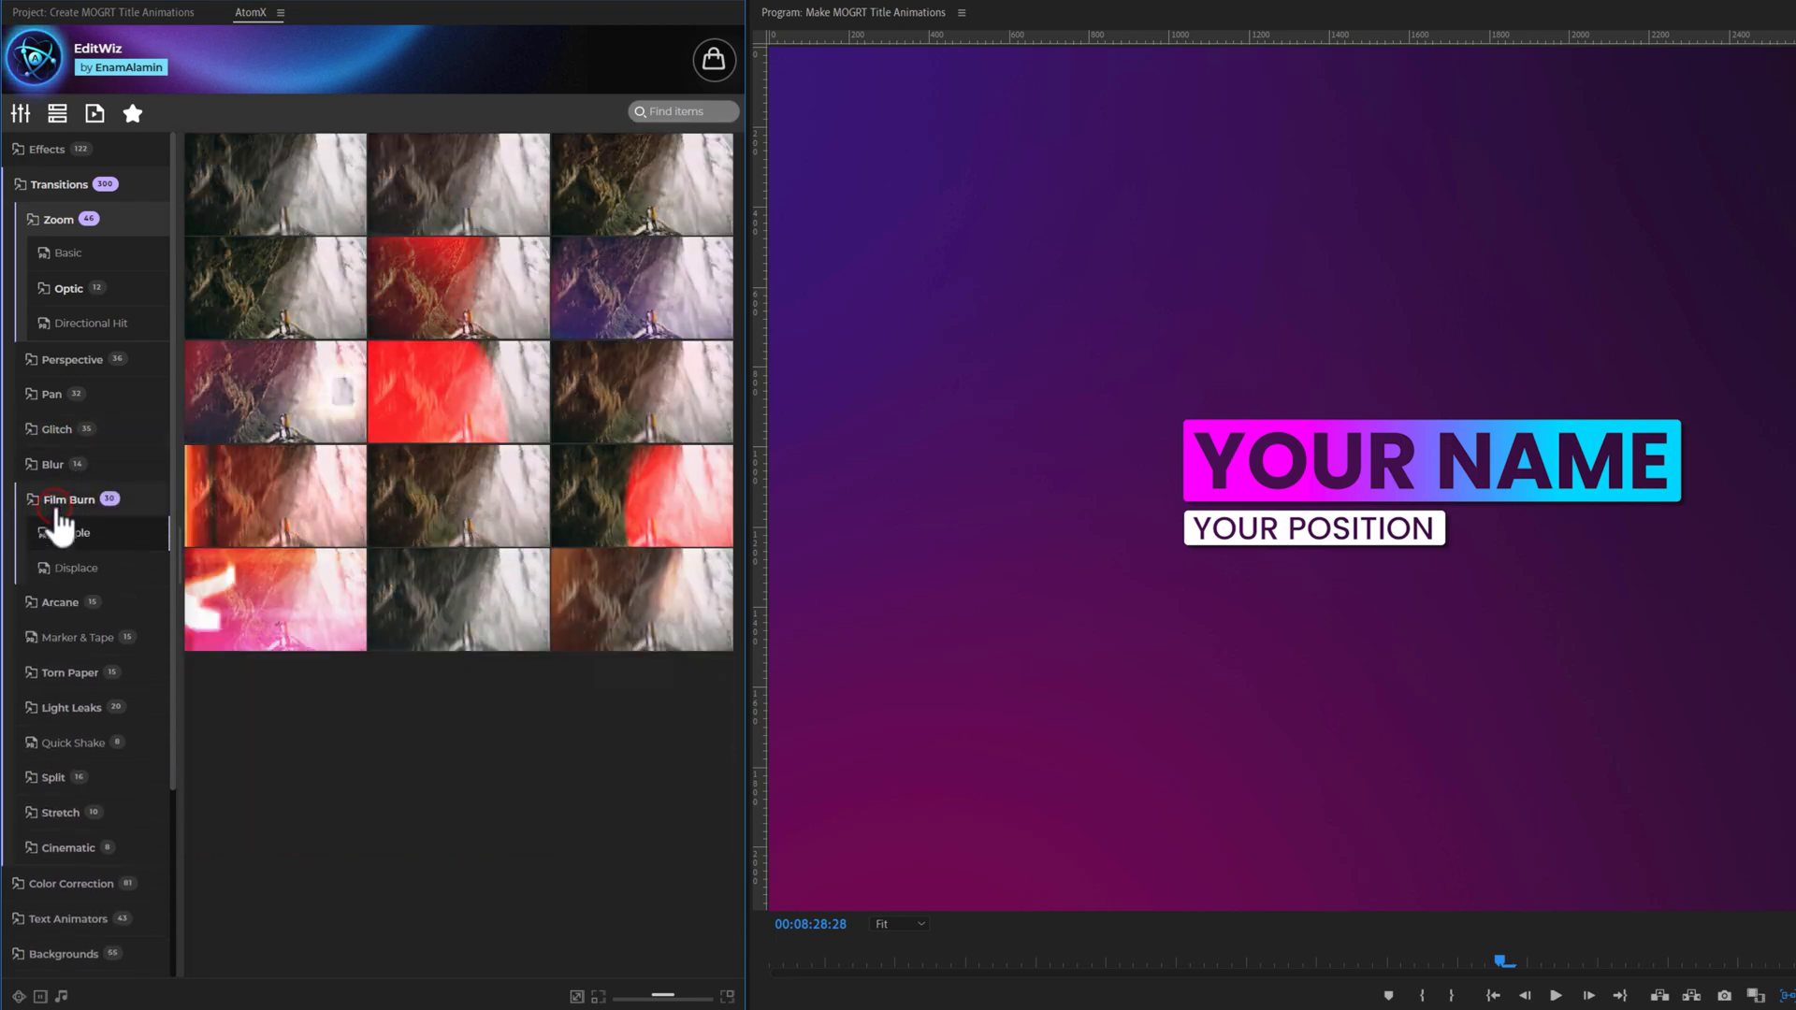
left_click(58, 505)
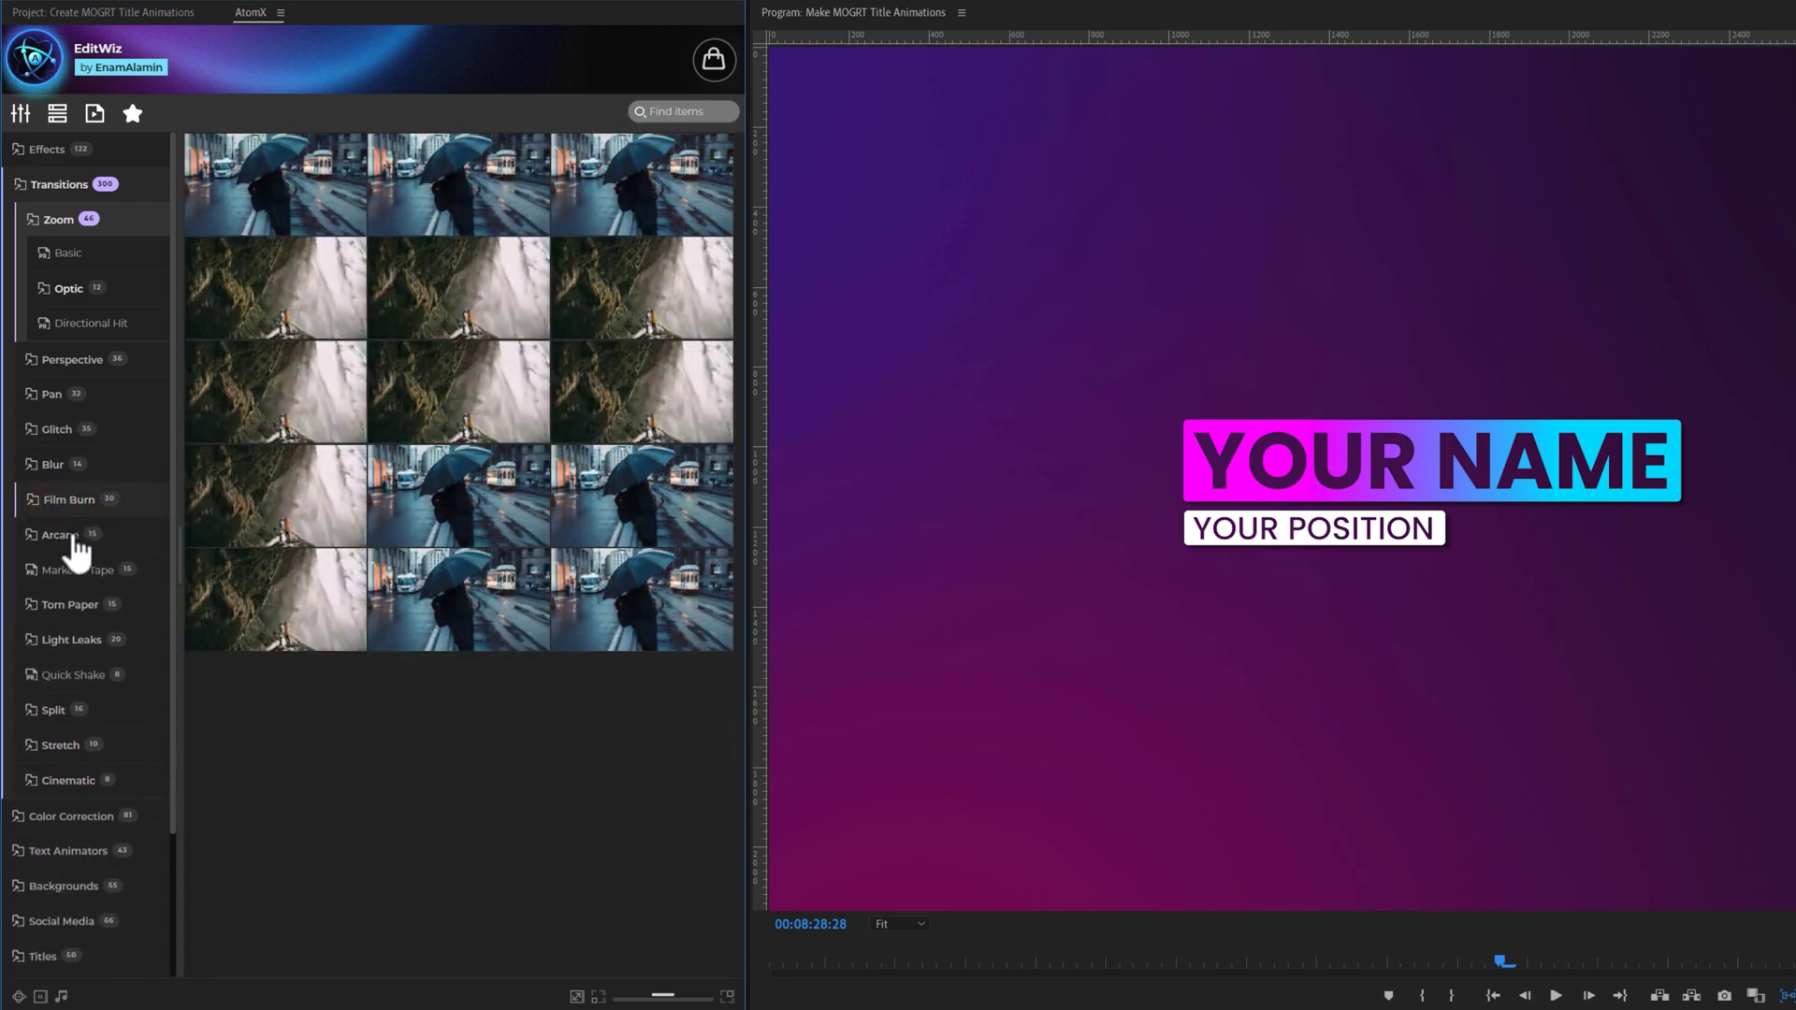
left_click(75, 540)
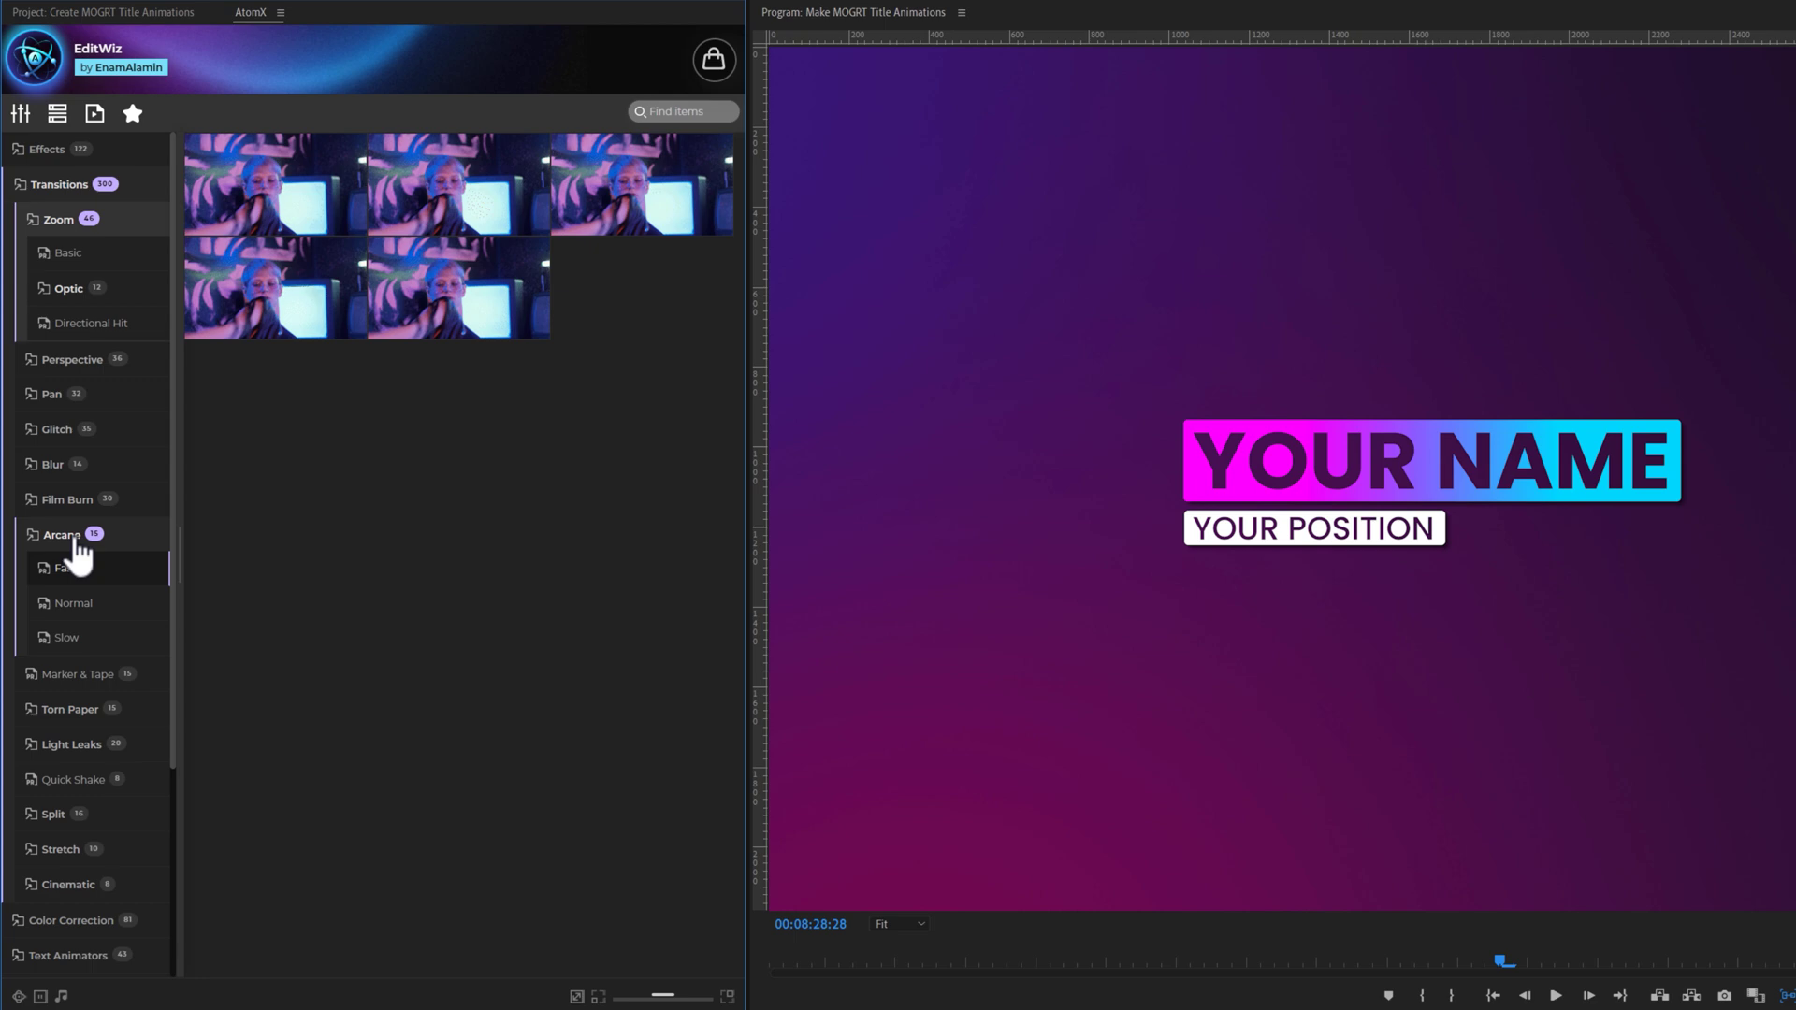
left_click(74, 540)
left_click(77, 571)
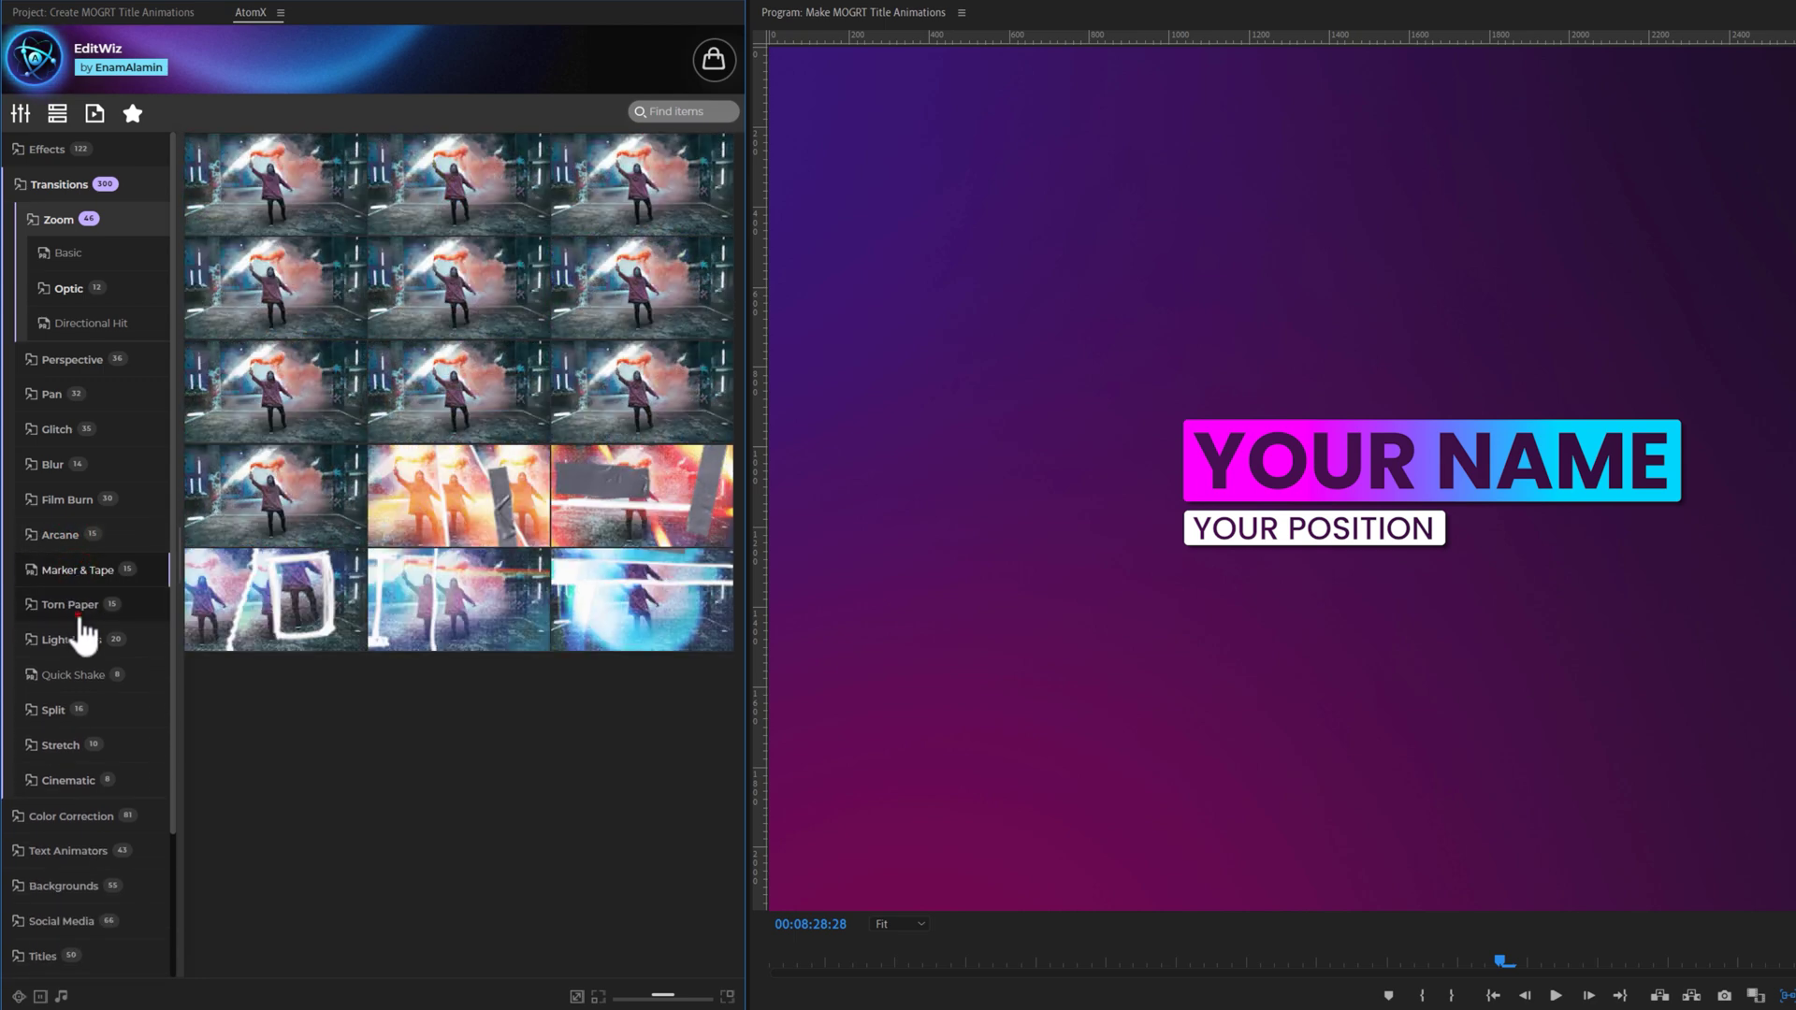
left_click(80, 616)
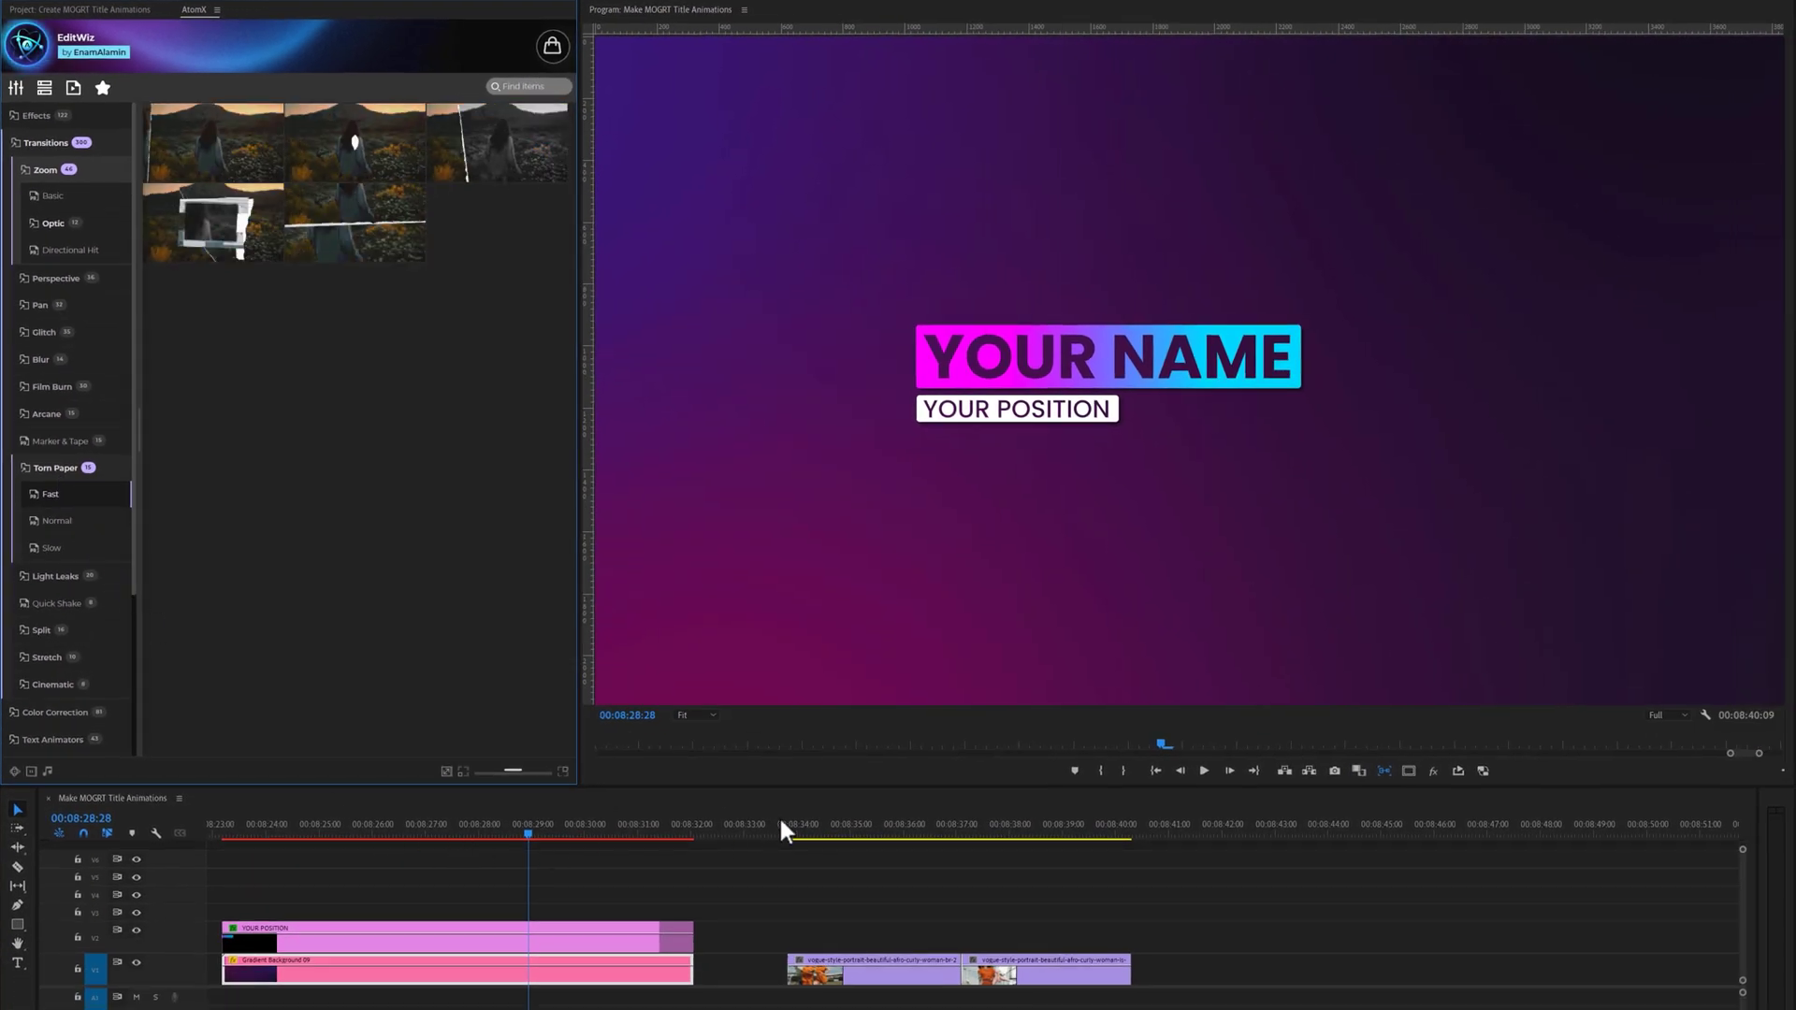
Drop a Torn Paper transition over the cut between the fashion clips and preview it.
left_click_drag(835, 825, 962, 833)
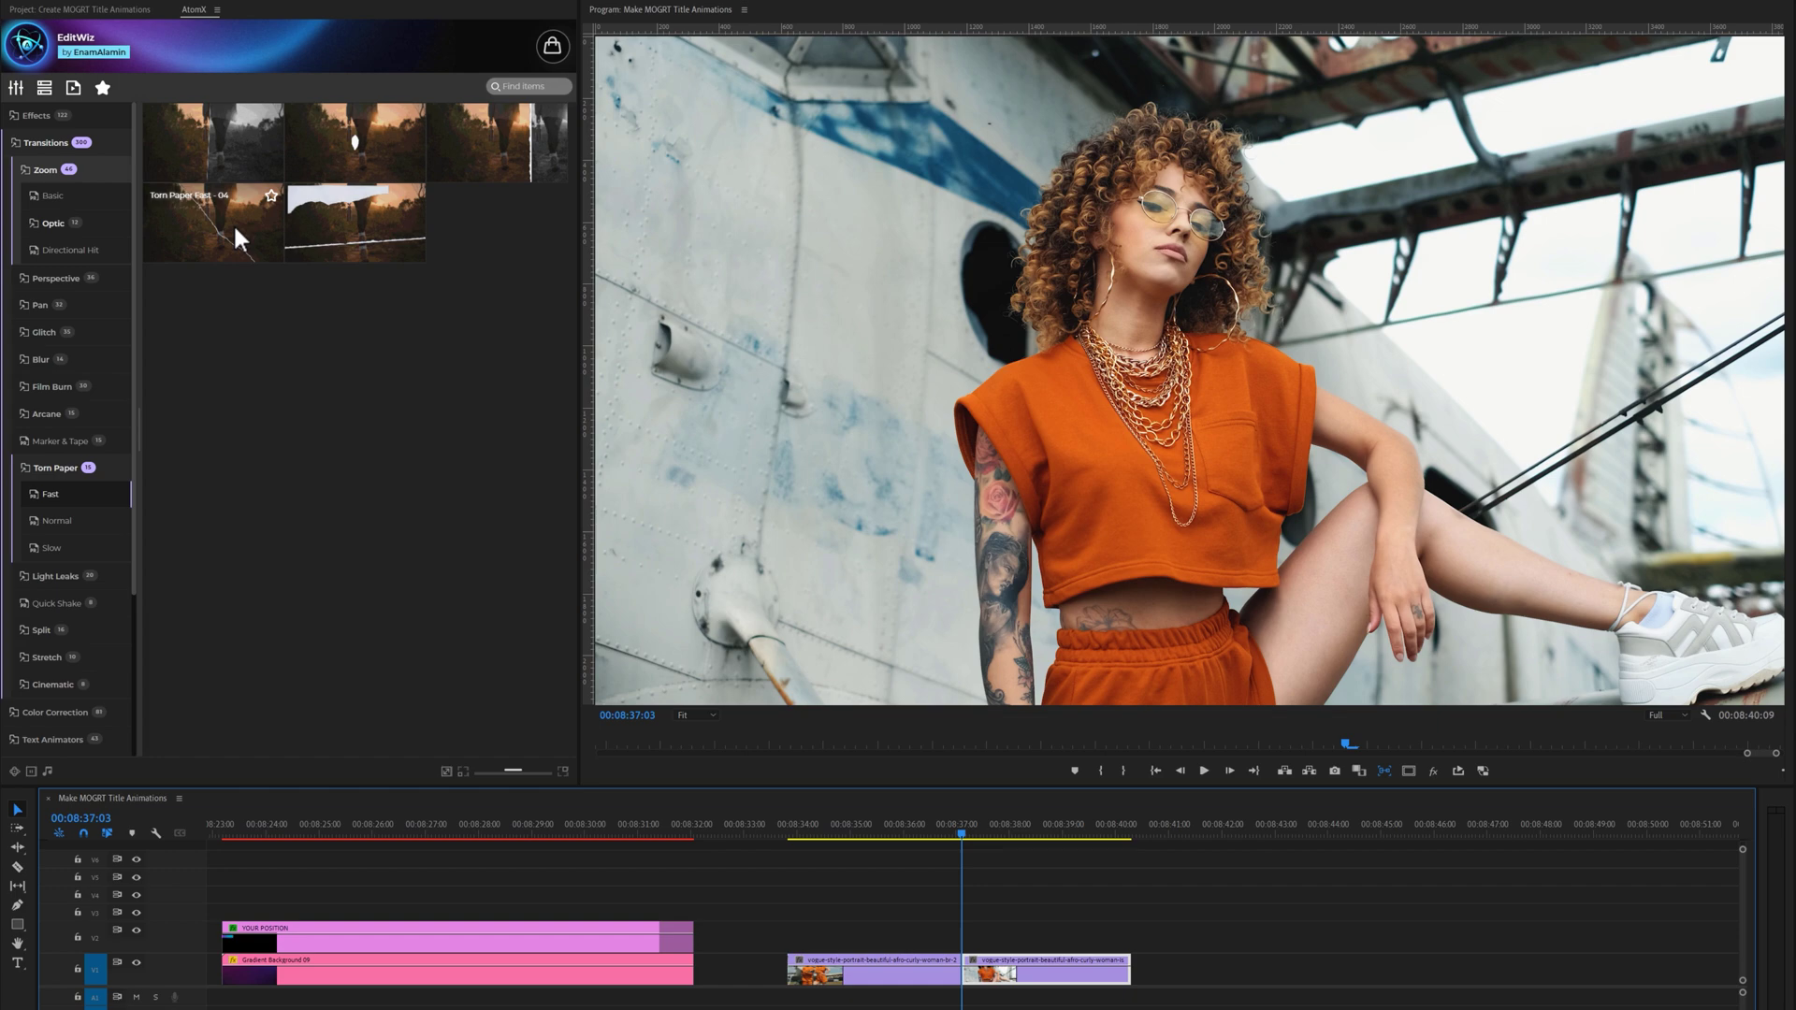
left_click_drag(233, 223, 964, 932)
left_click(902, 831)
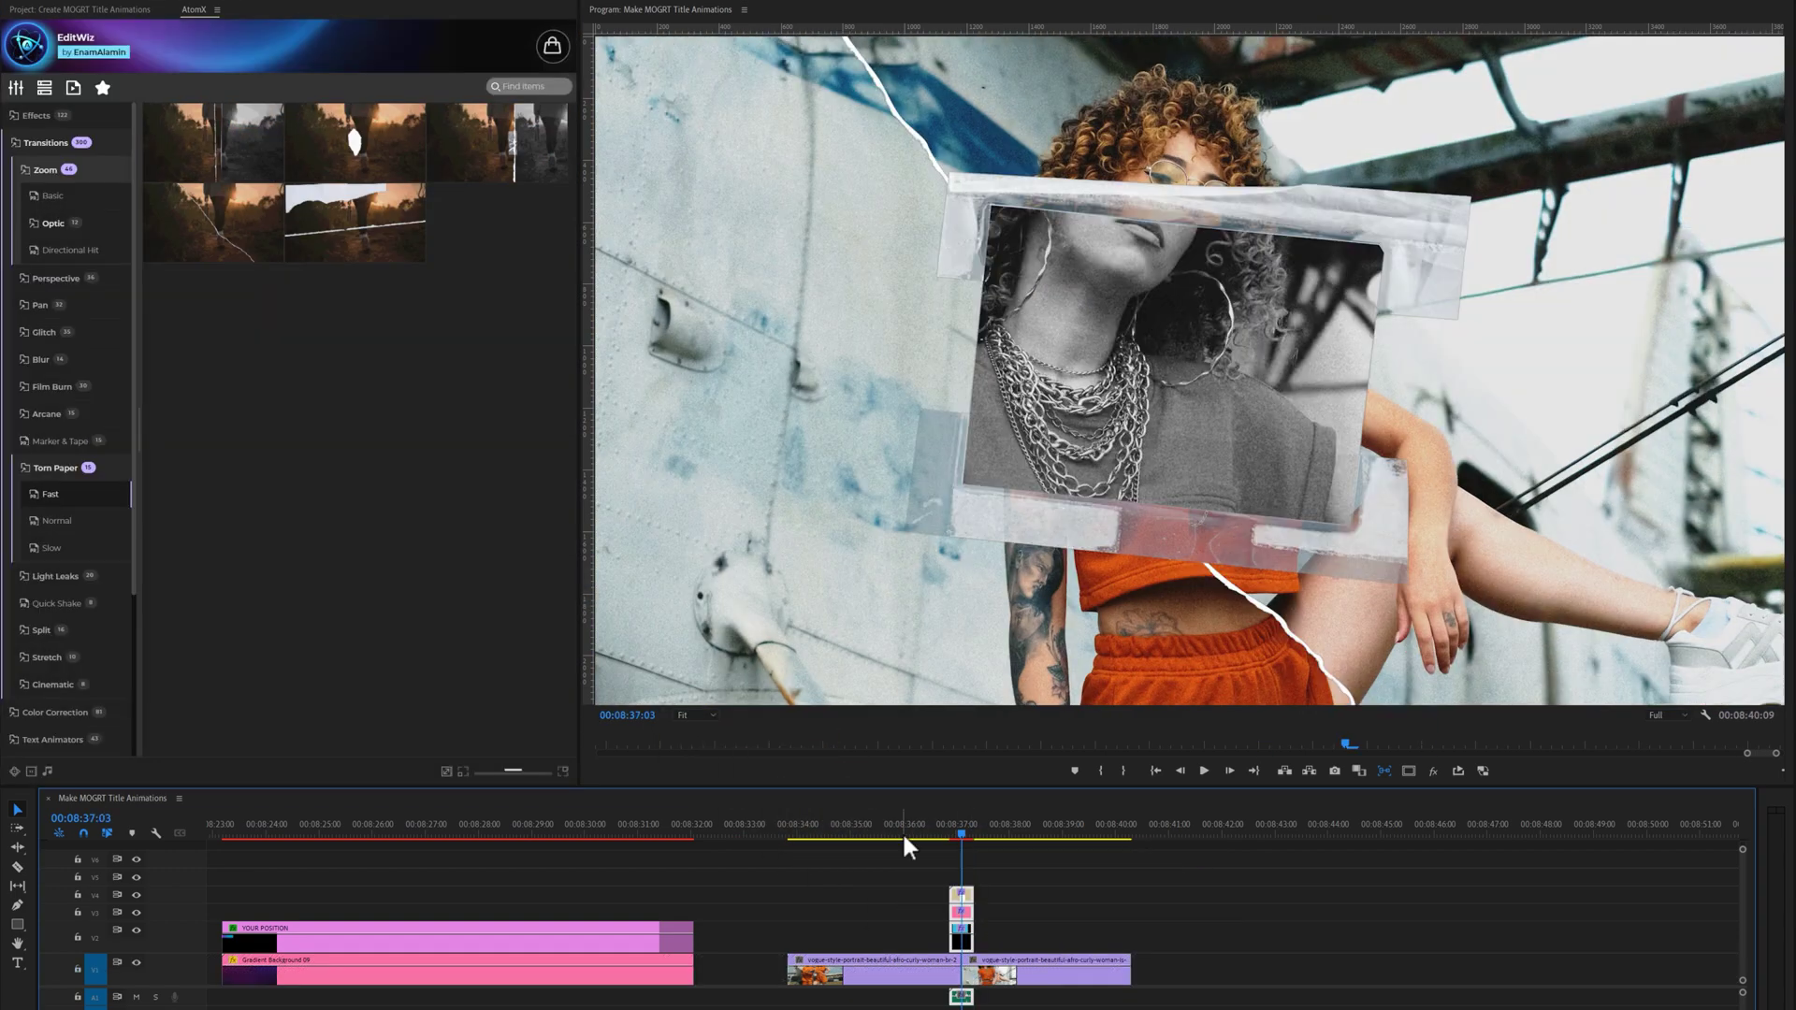
key("space")
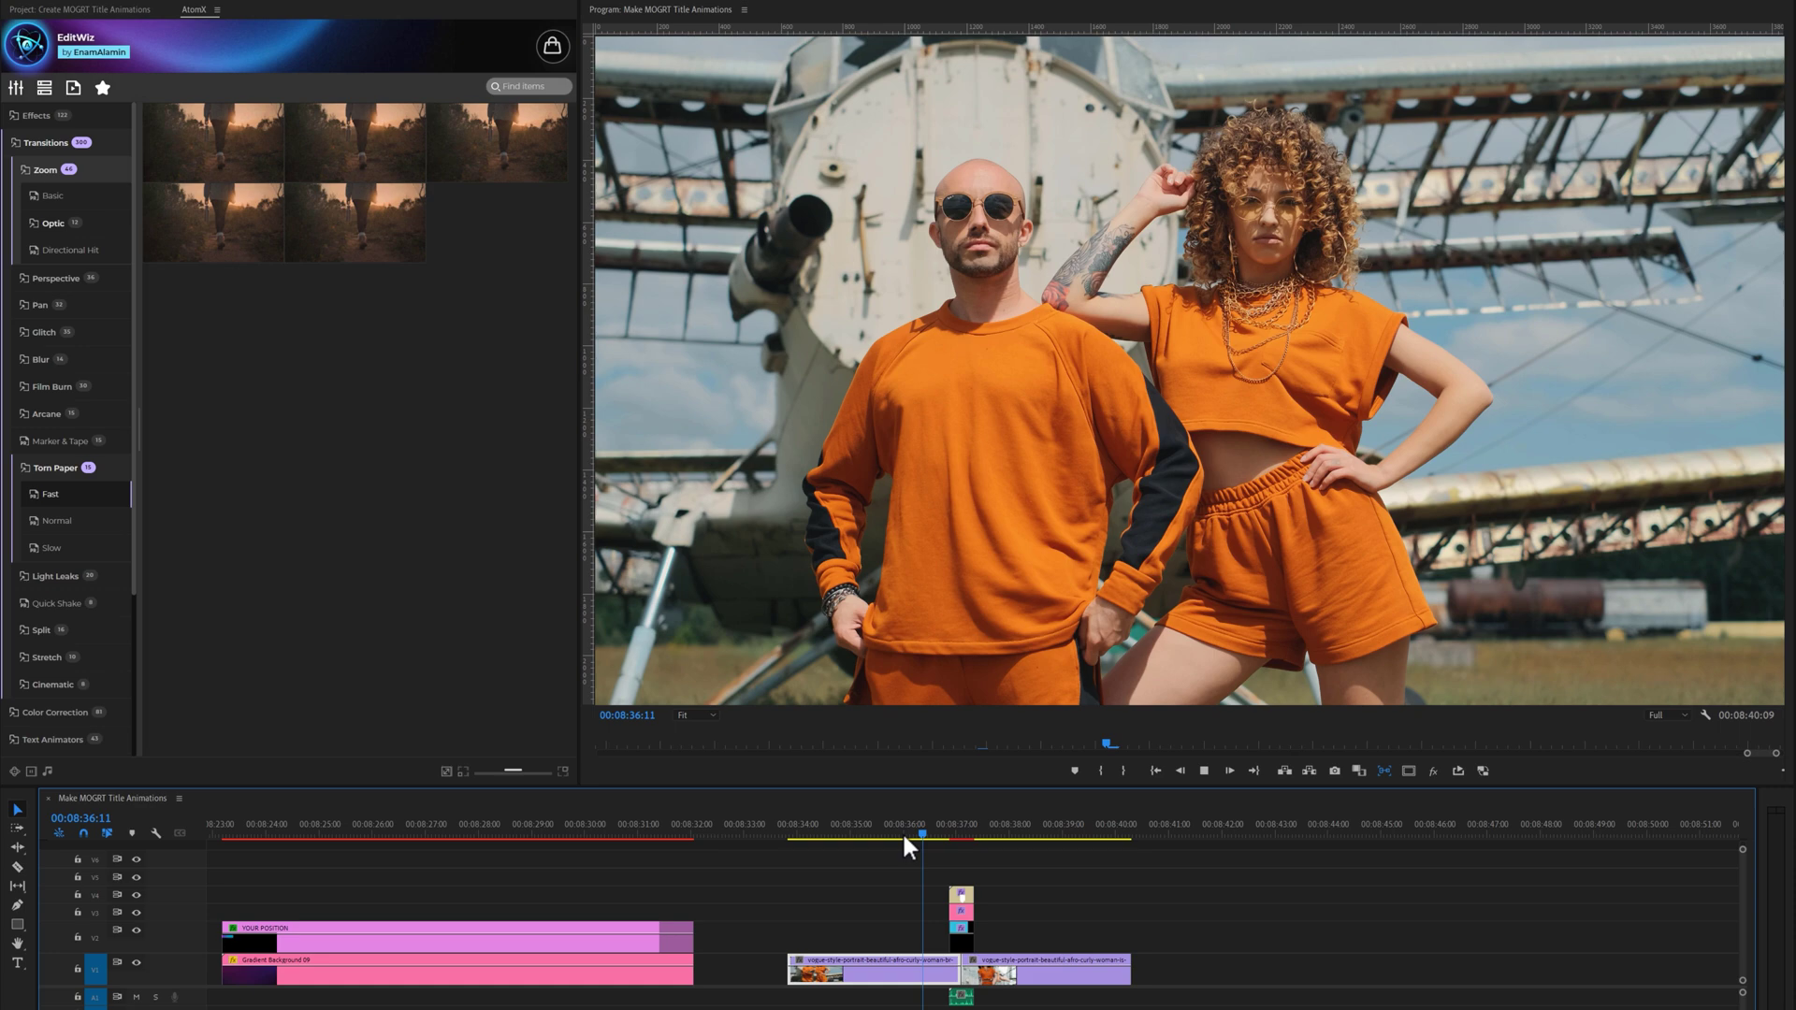
key("space")
Undo that transition, apply Torn Paper Fast - 01 at the cut, and preview it.
key("ctrl+z")
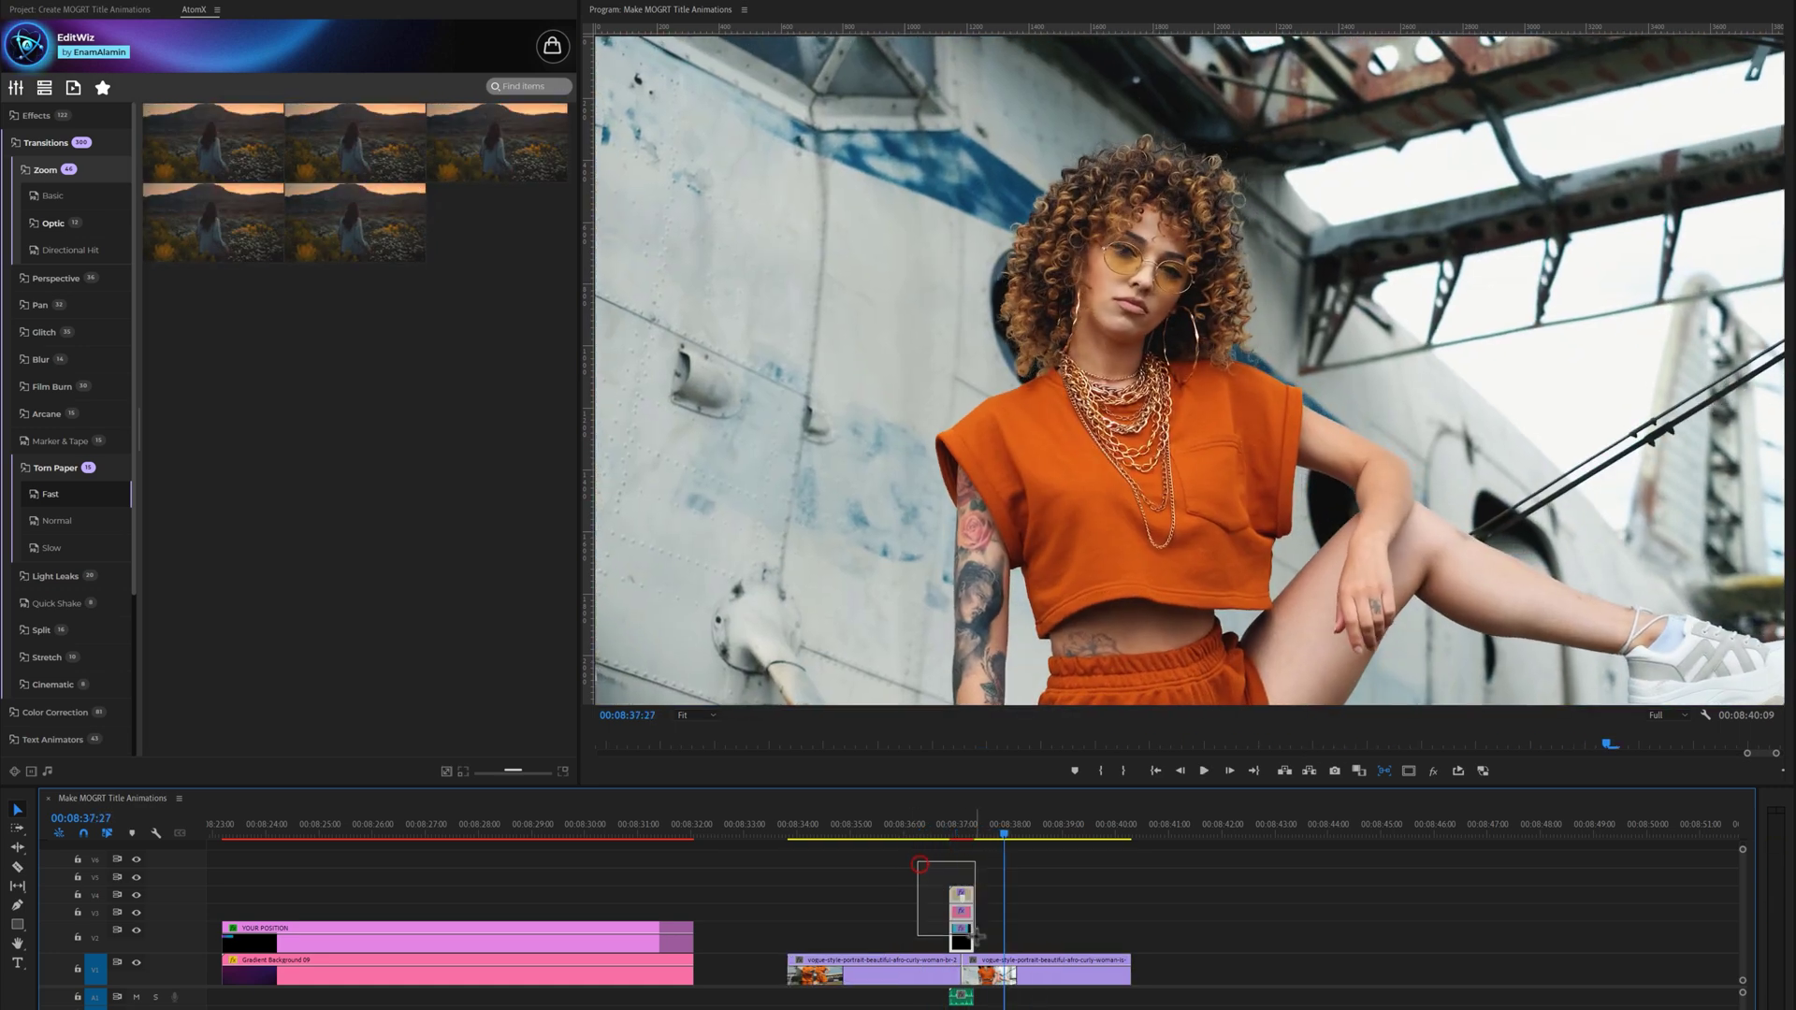
left_click(963, 833)
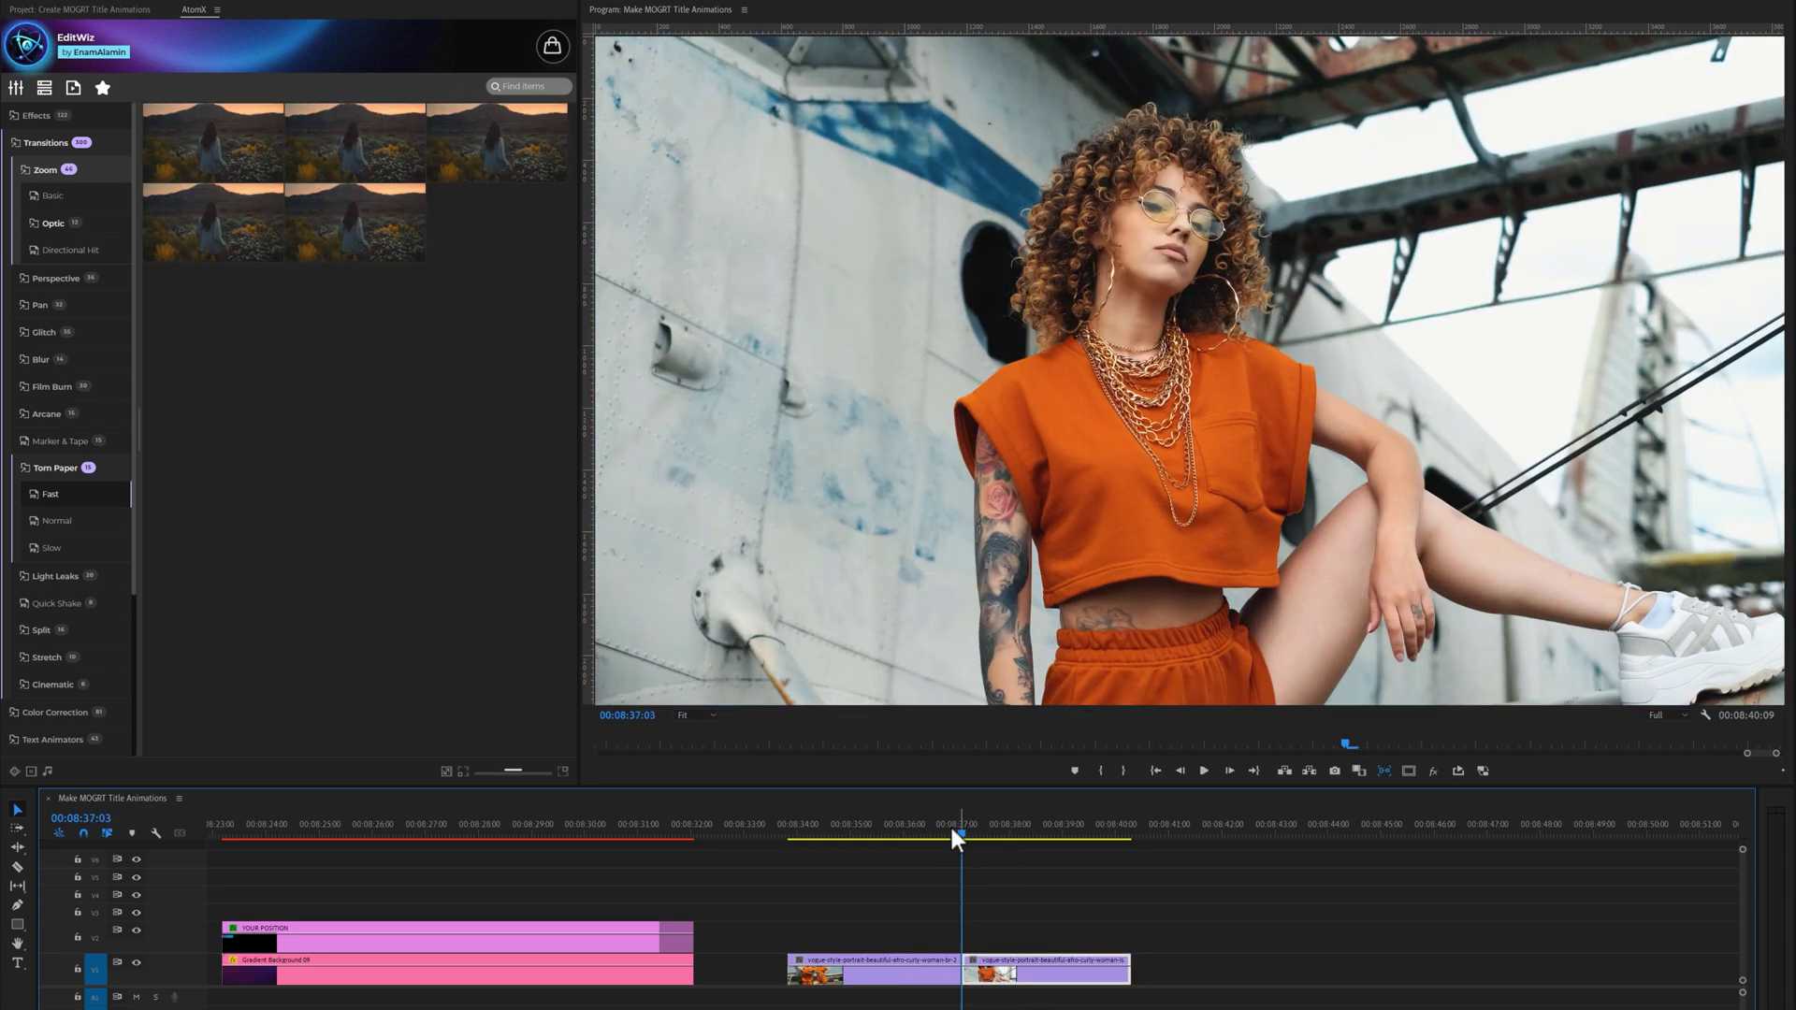
left_click(225, 157)
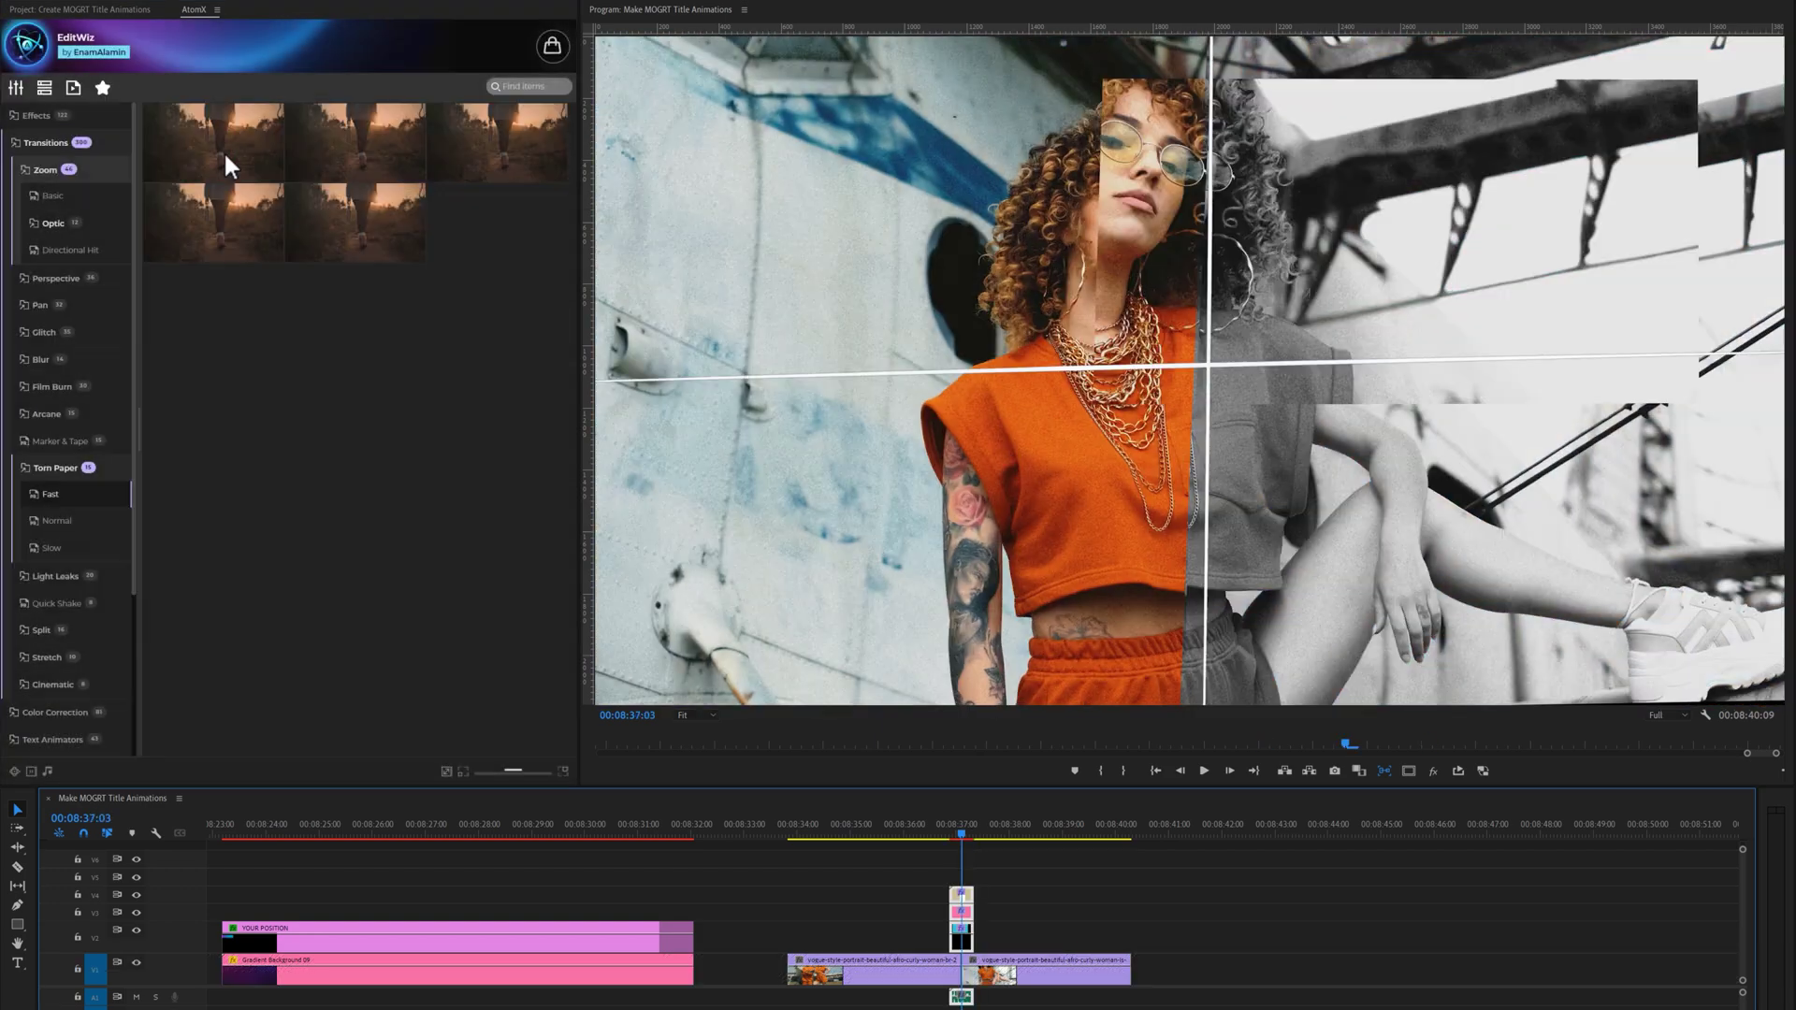
left_click(901, 824)
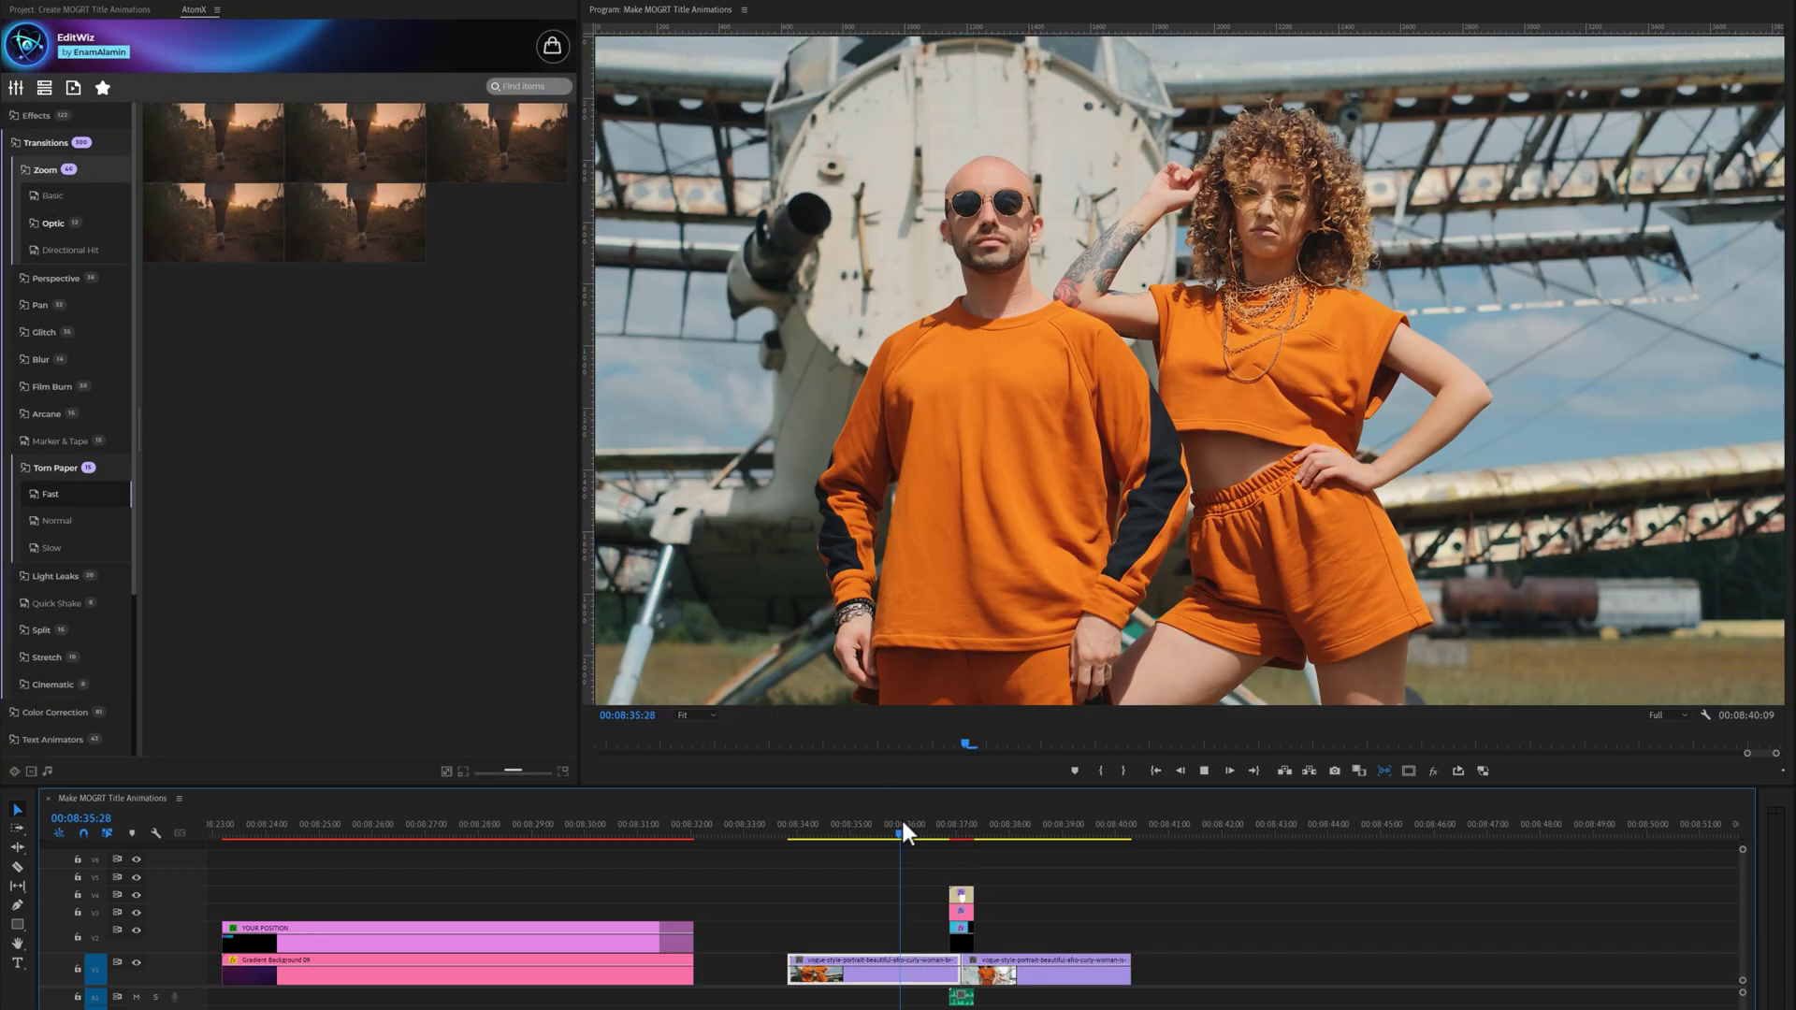
key("space")
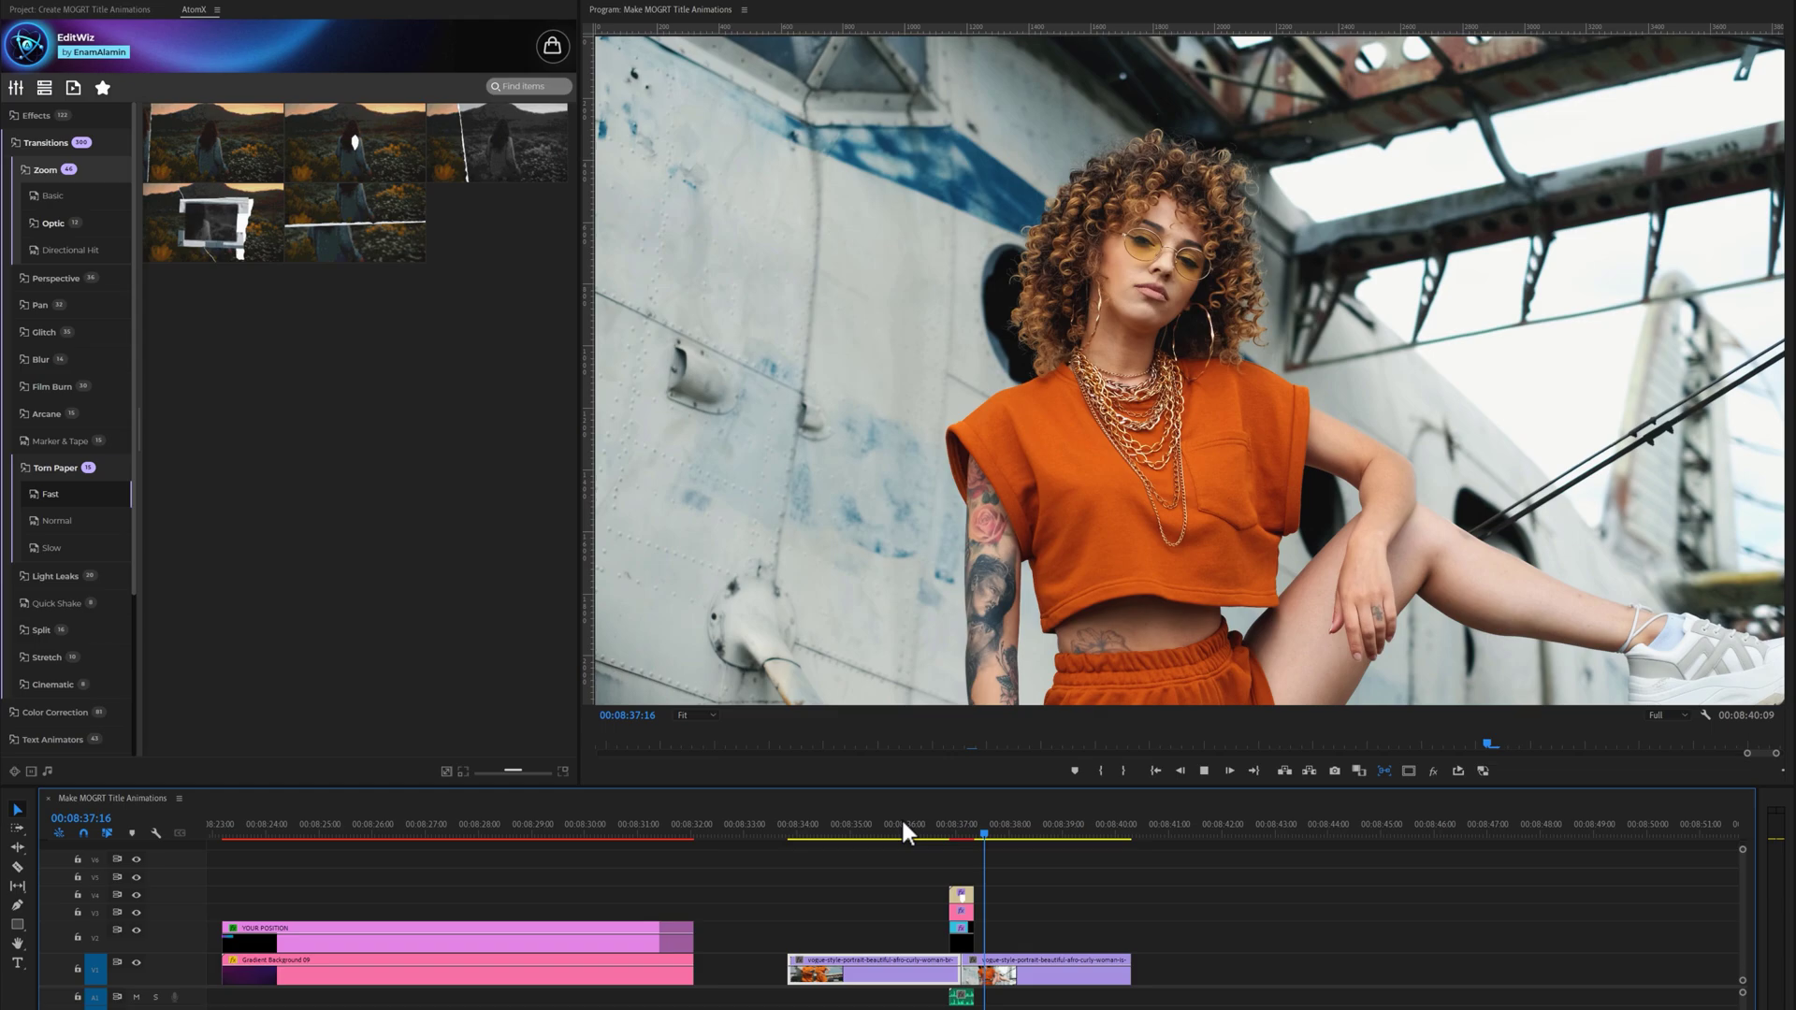
left_click(902, 823)
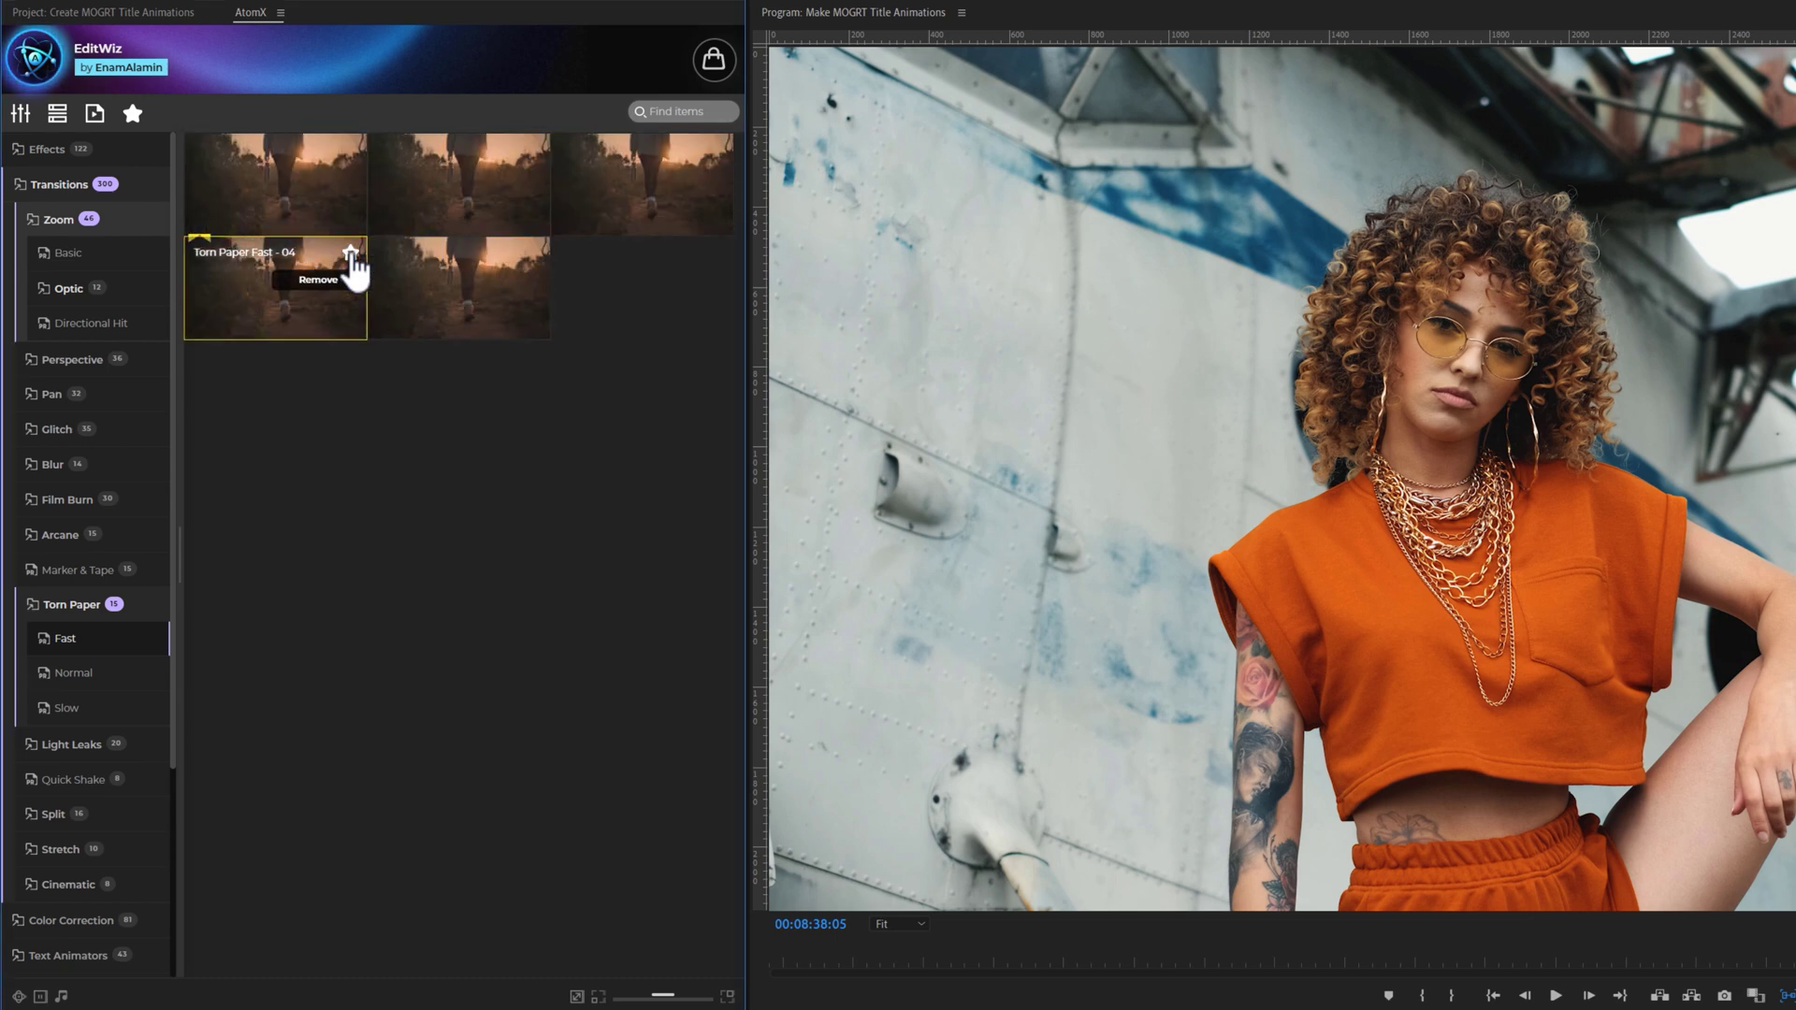
Star Torn Paper Fast - 04 as a favourite and show only favourited items.
left_click(352, 256)
left_click(132, 114)
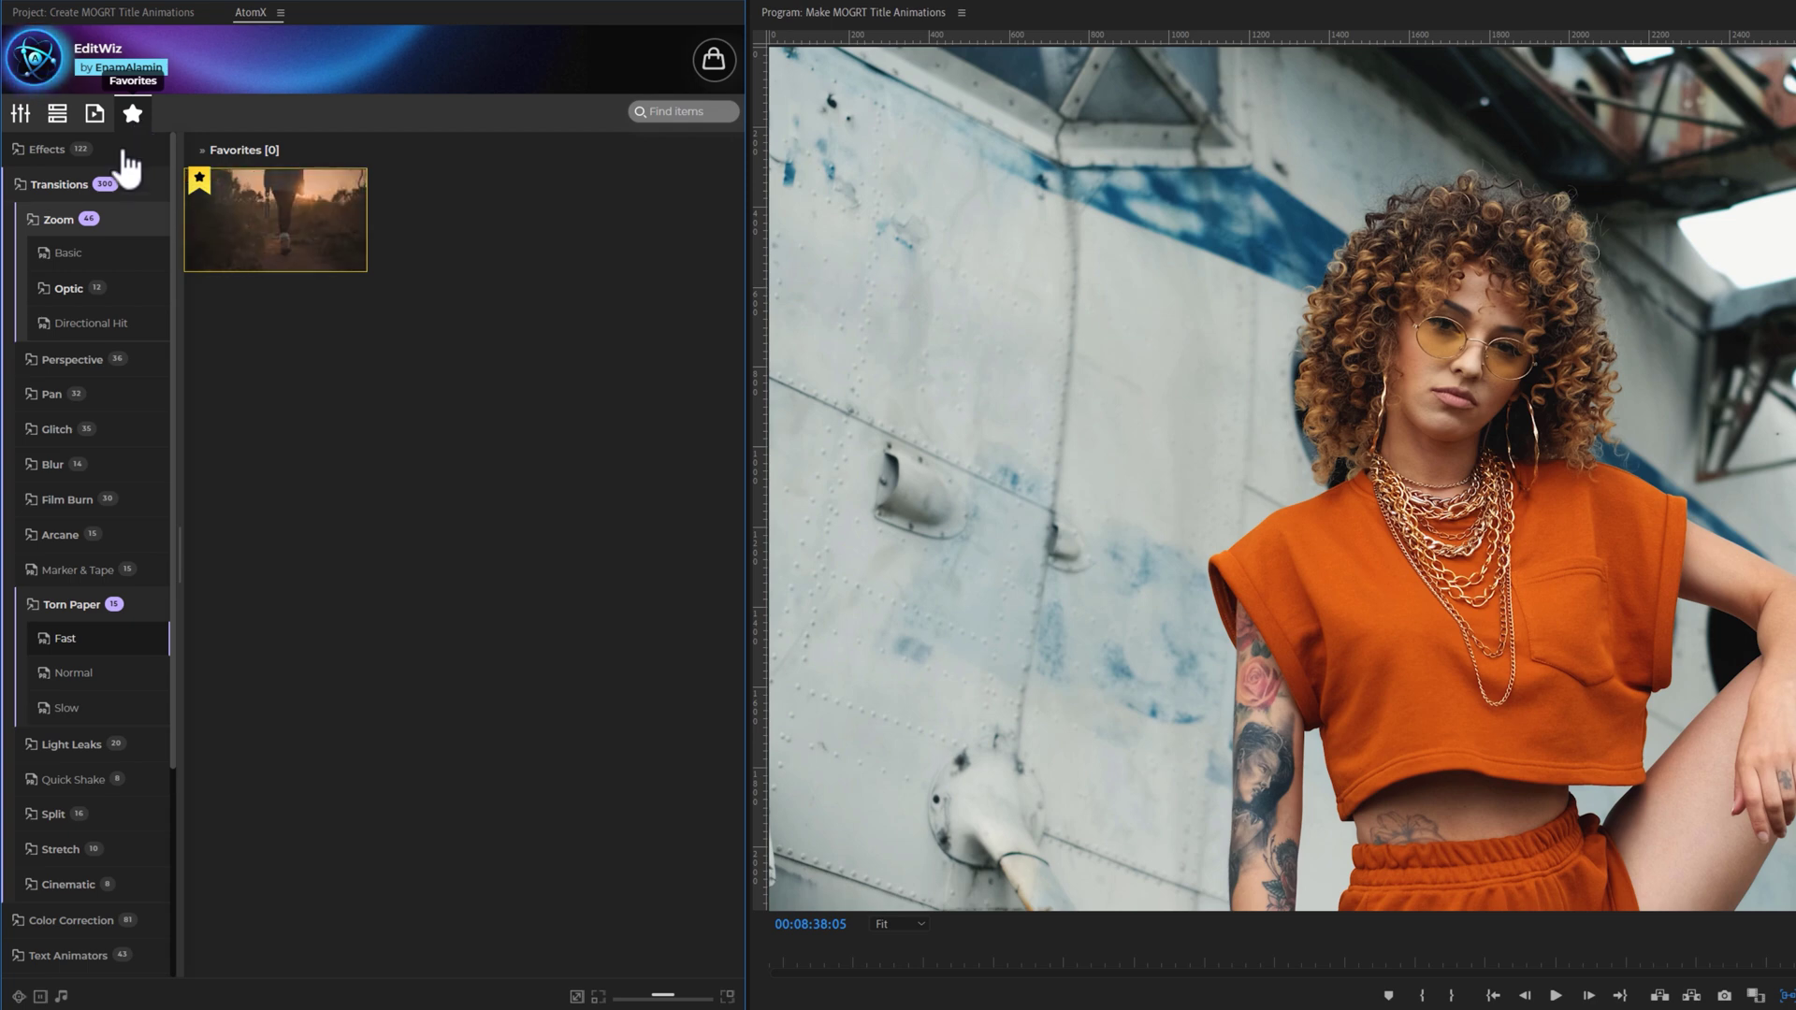
left_click(67, 185)
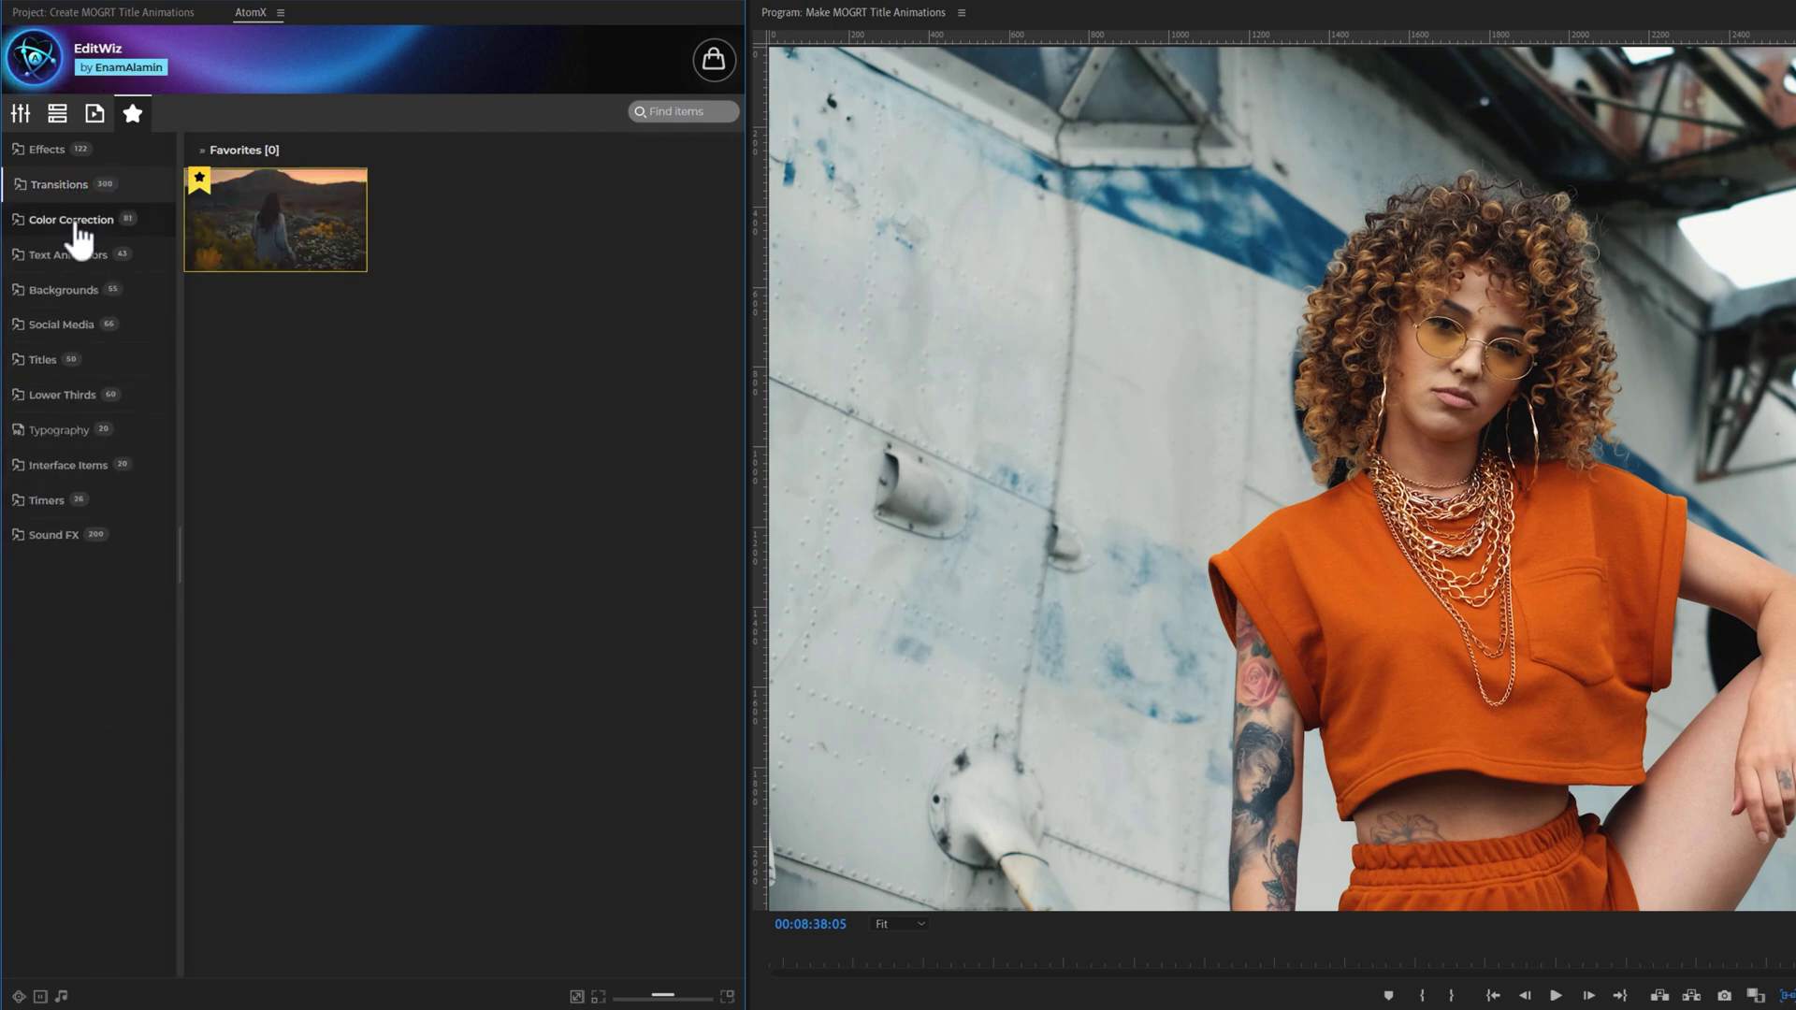
Browse the Color Correction, Text Animators, Backgrounds and Social Media preset categories.
left_click(70, 222)
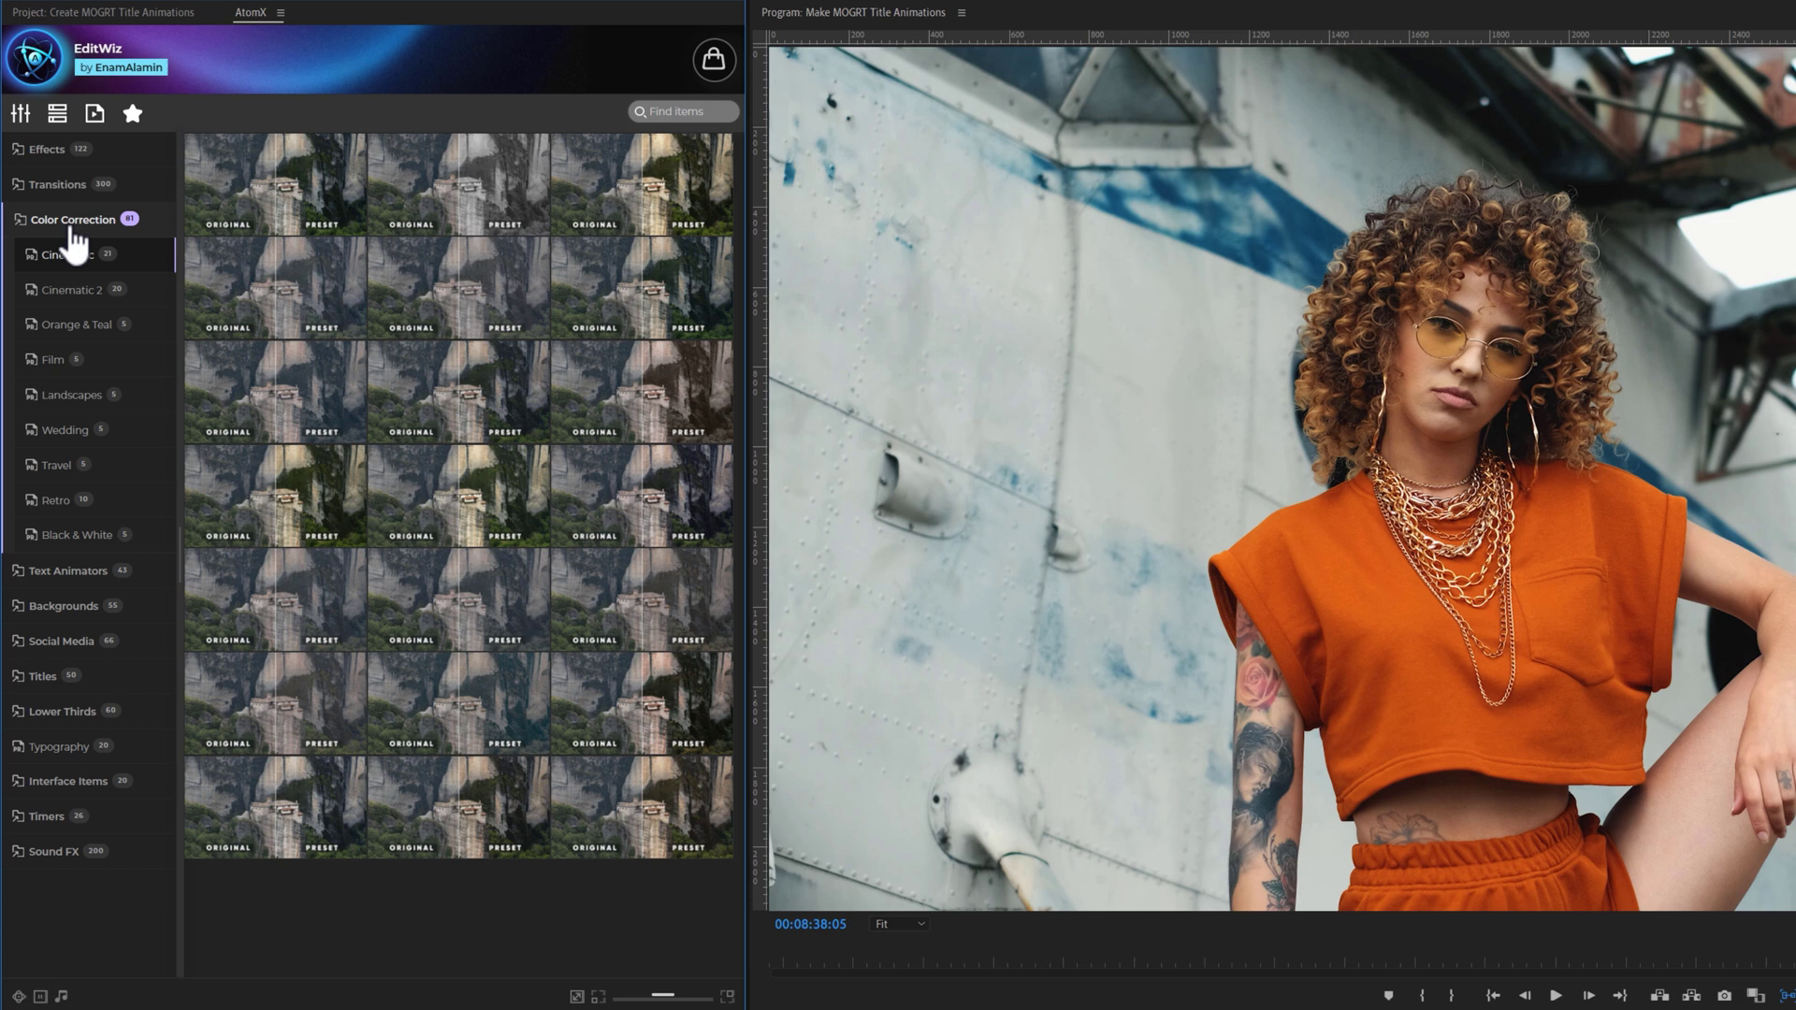
left_click(73, 225)
left_click(67, 257)
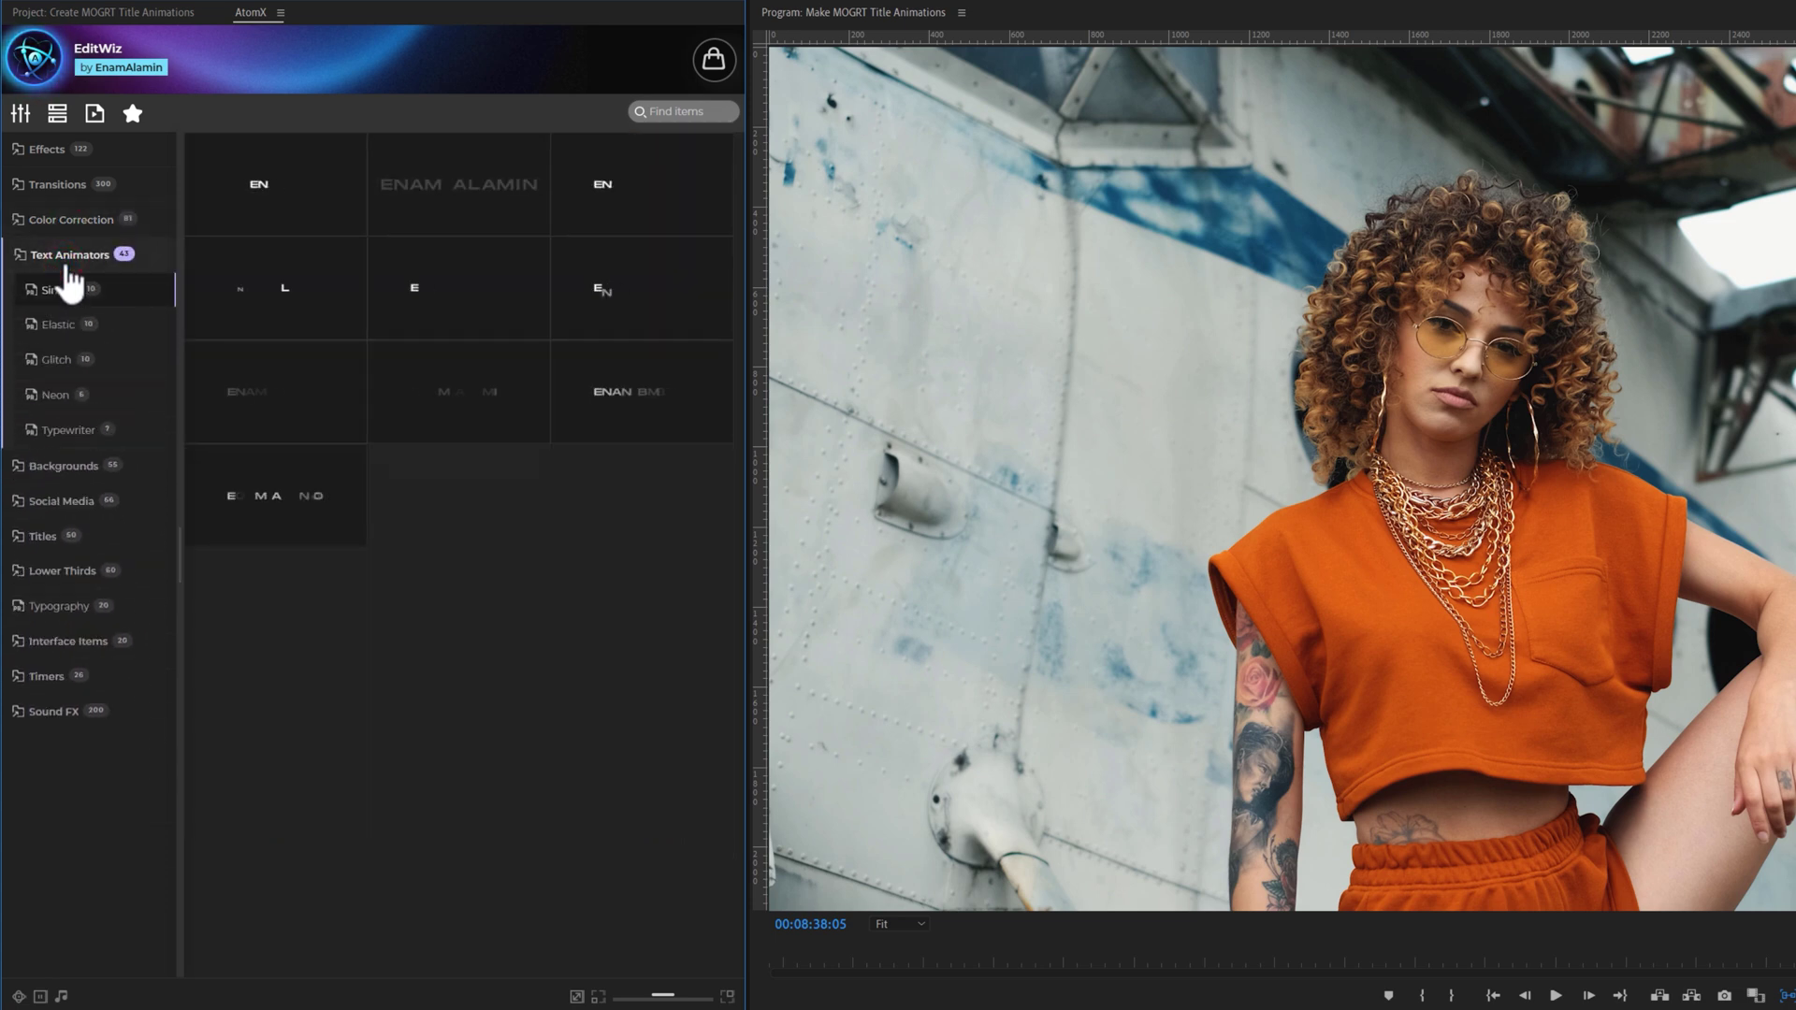
left_click(67, 260)
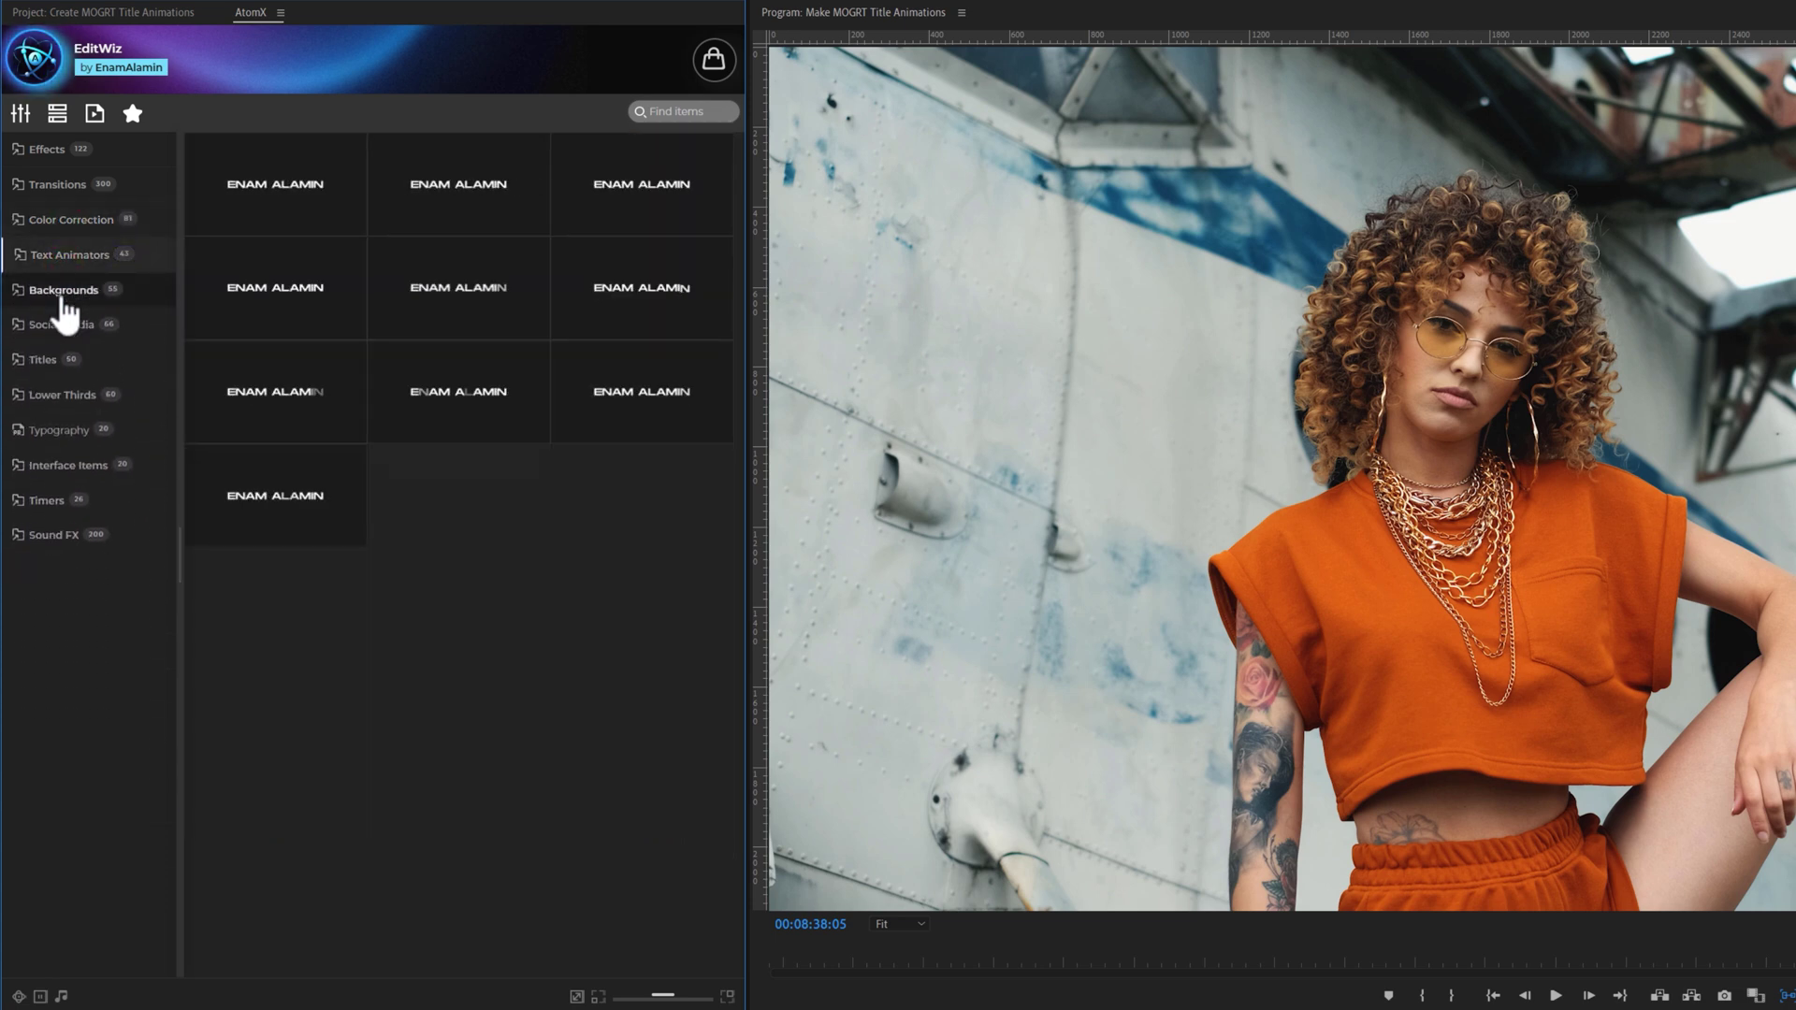
left_click(64, 297)
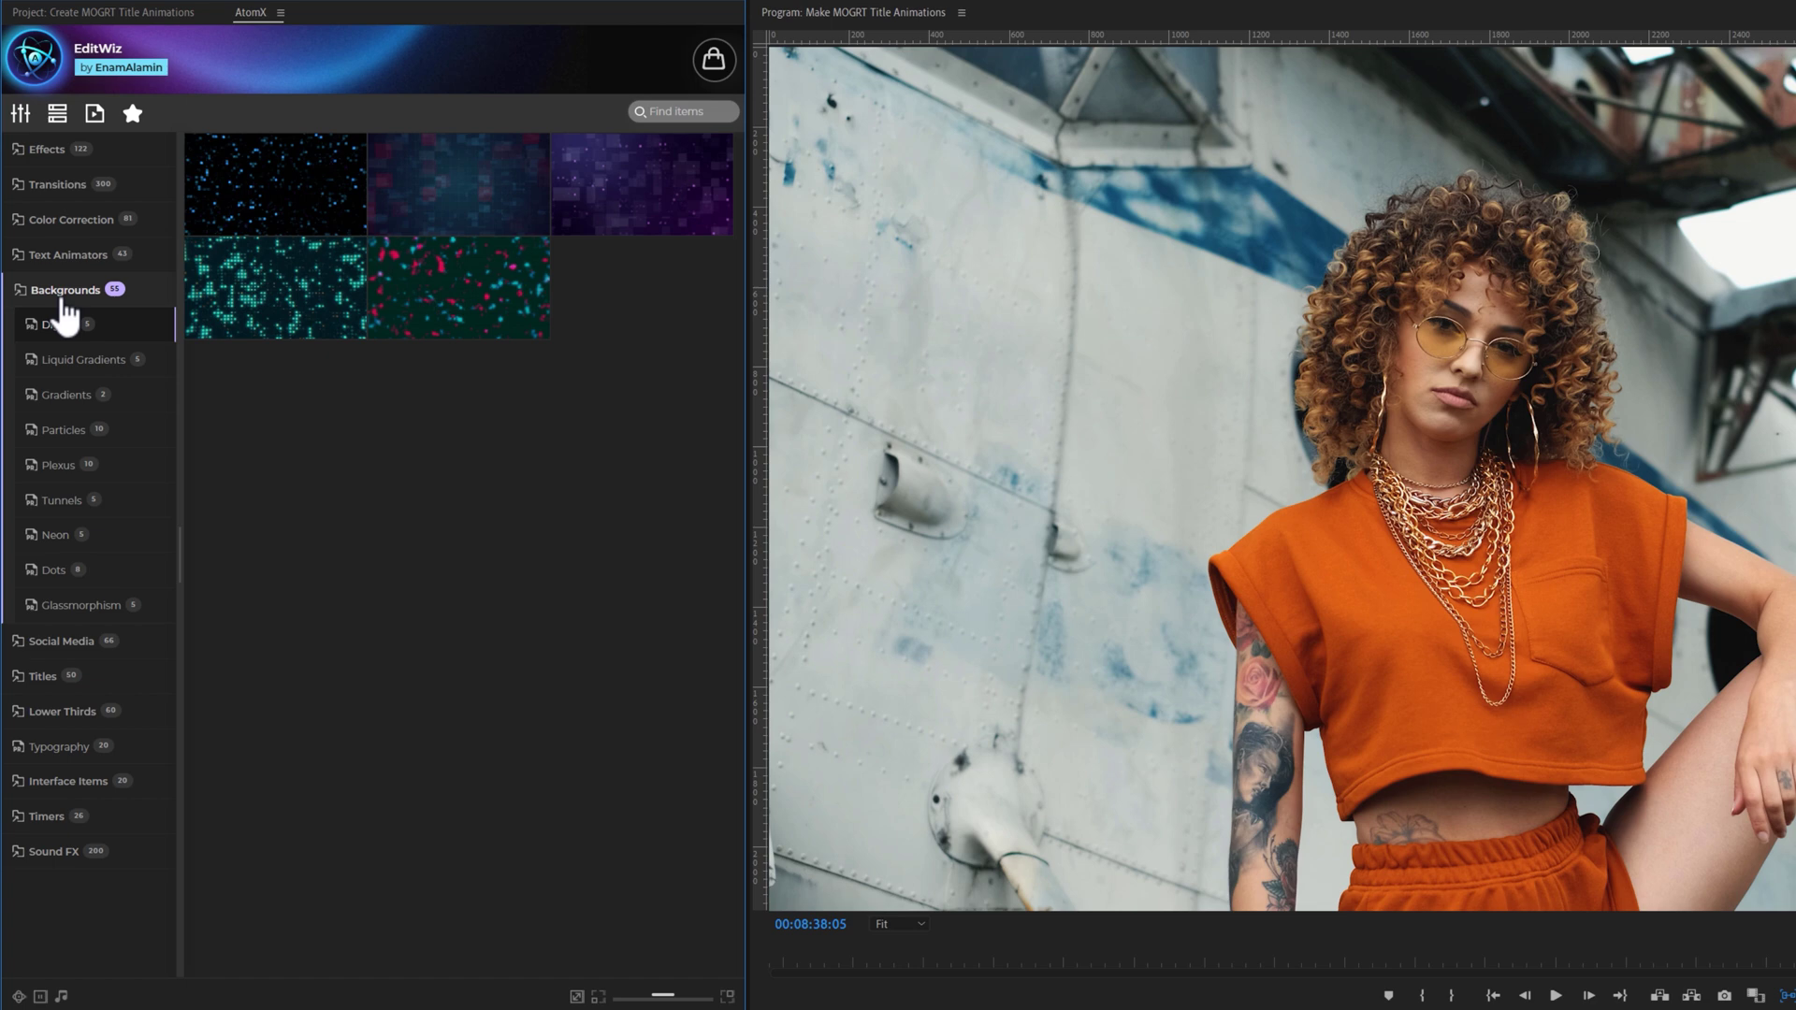
left_click(63, 295)
left_click(62, 328)
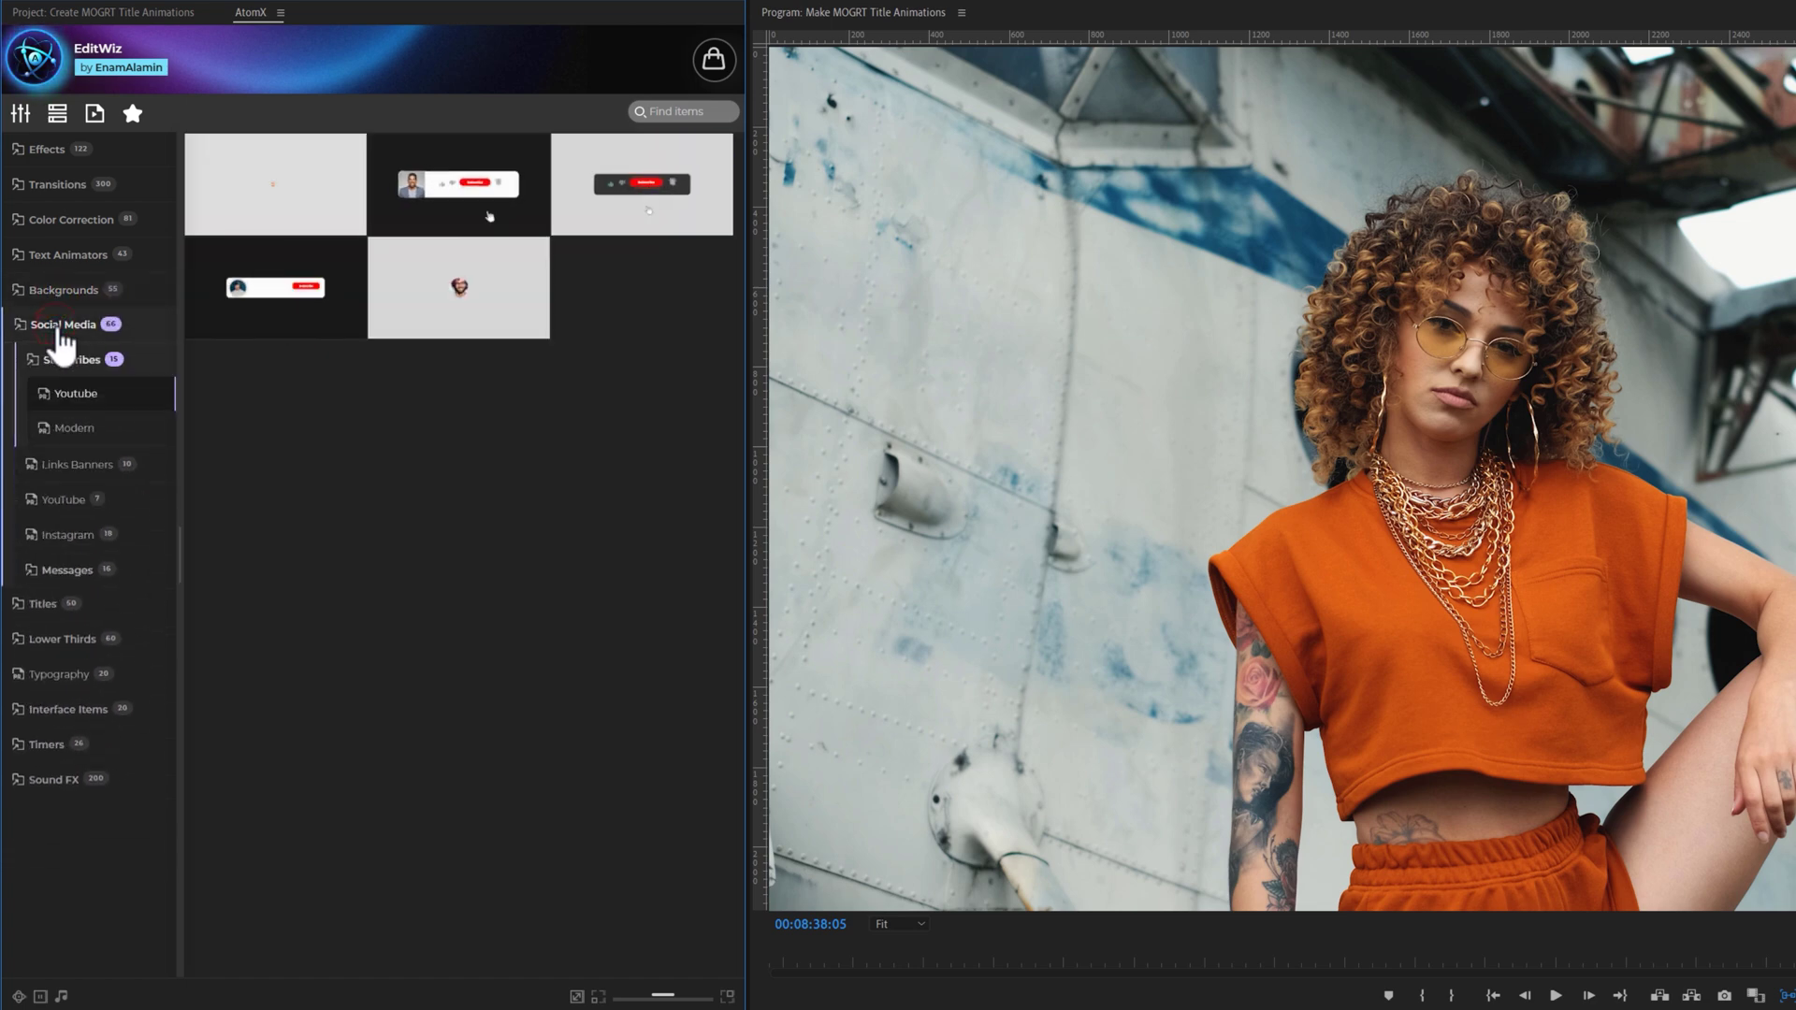
left_click(59, 329)
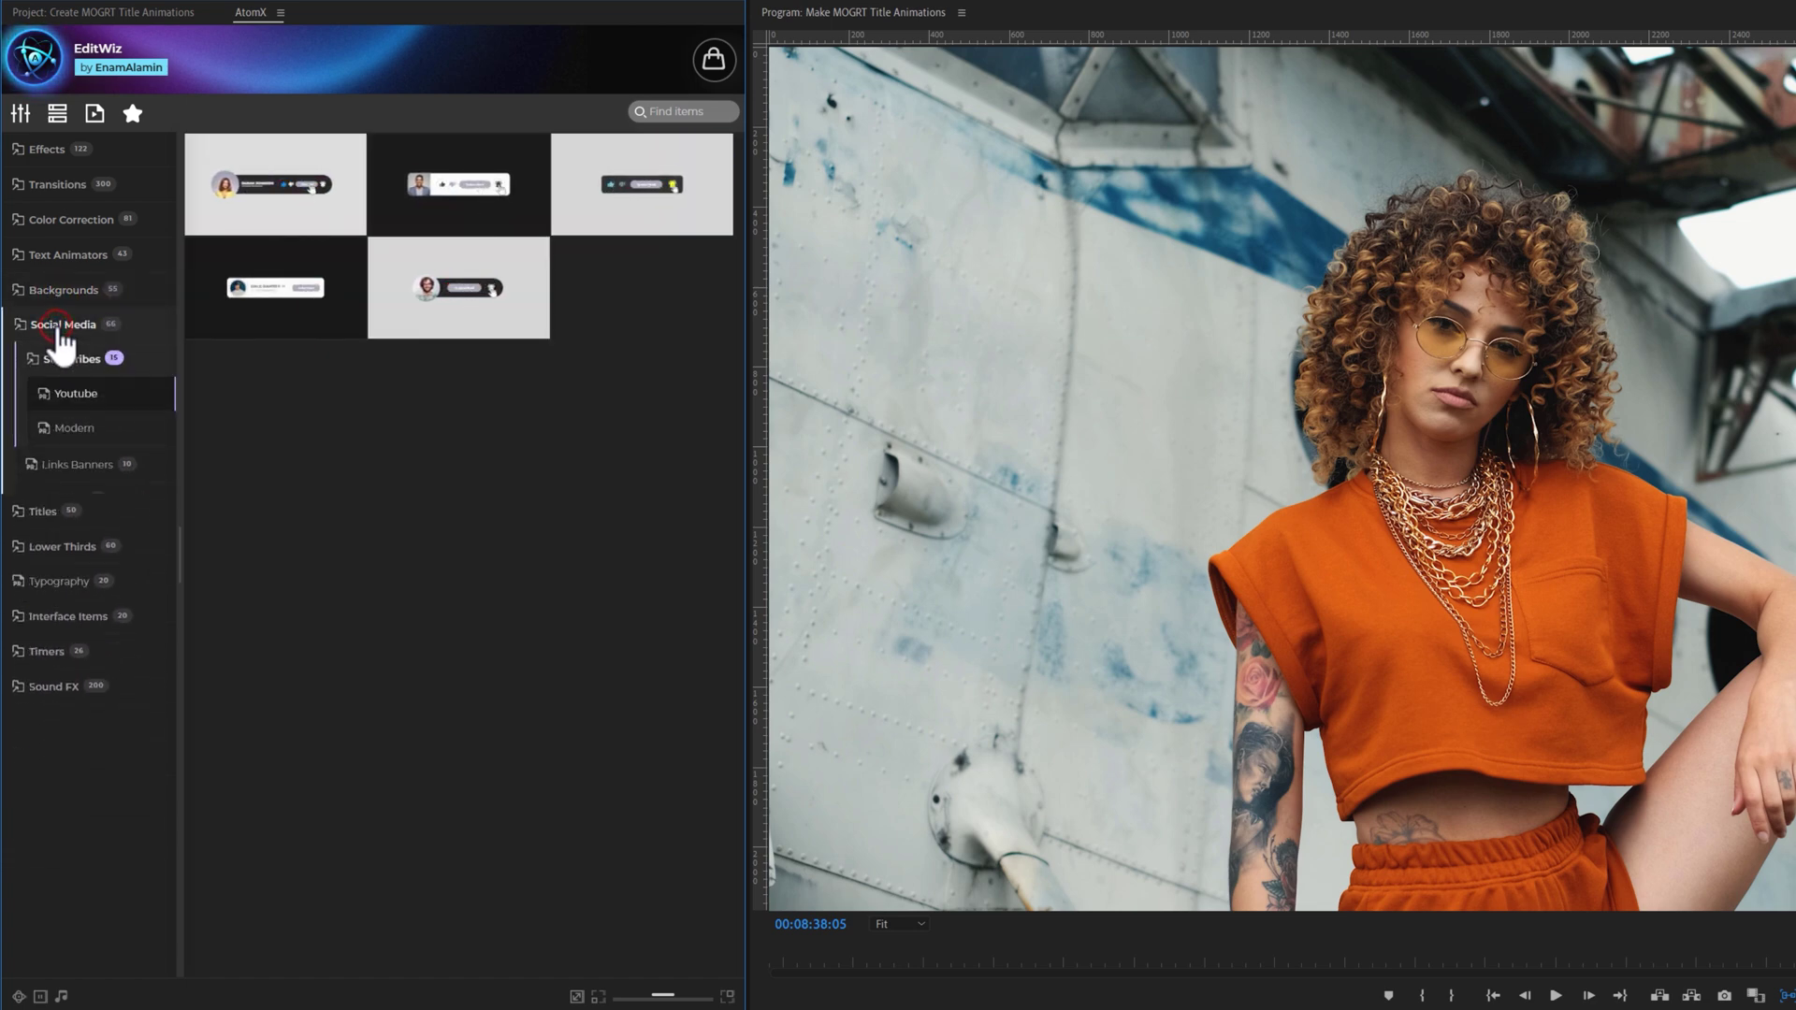
Expand Titles and look through its Glitch, Modern and Bold presets.
left_click(47, 367)
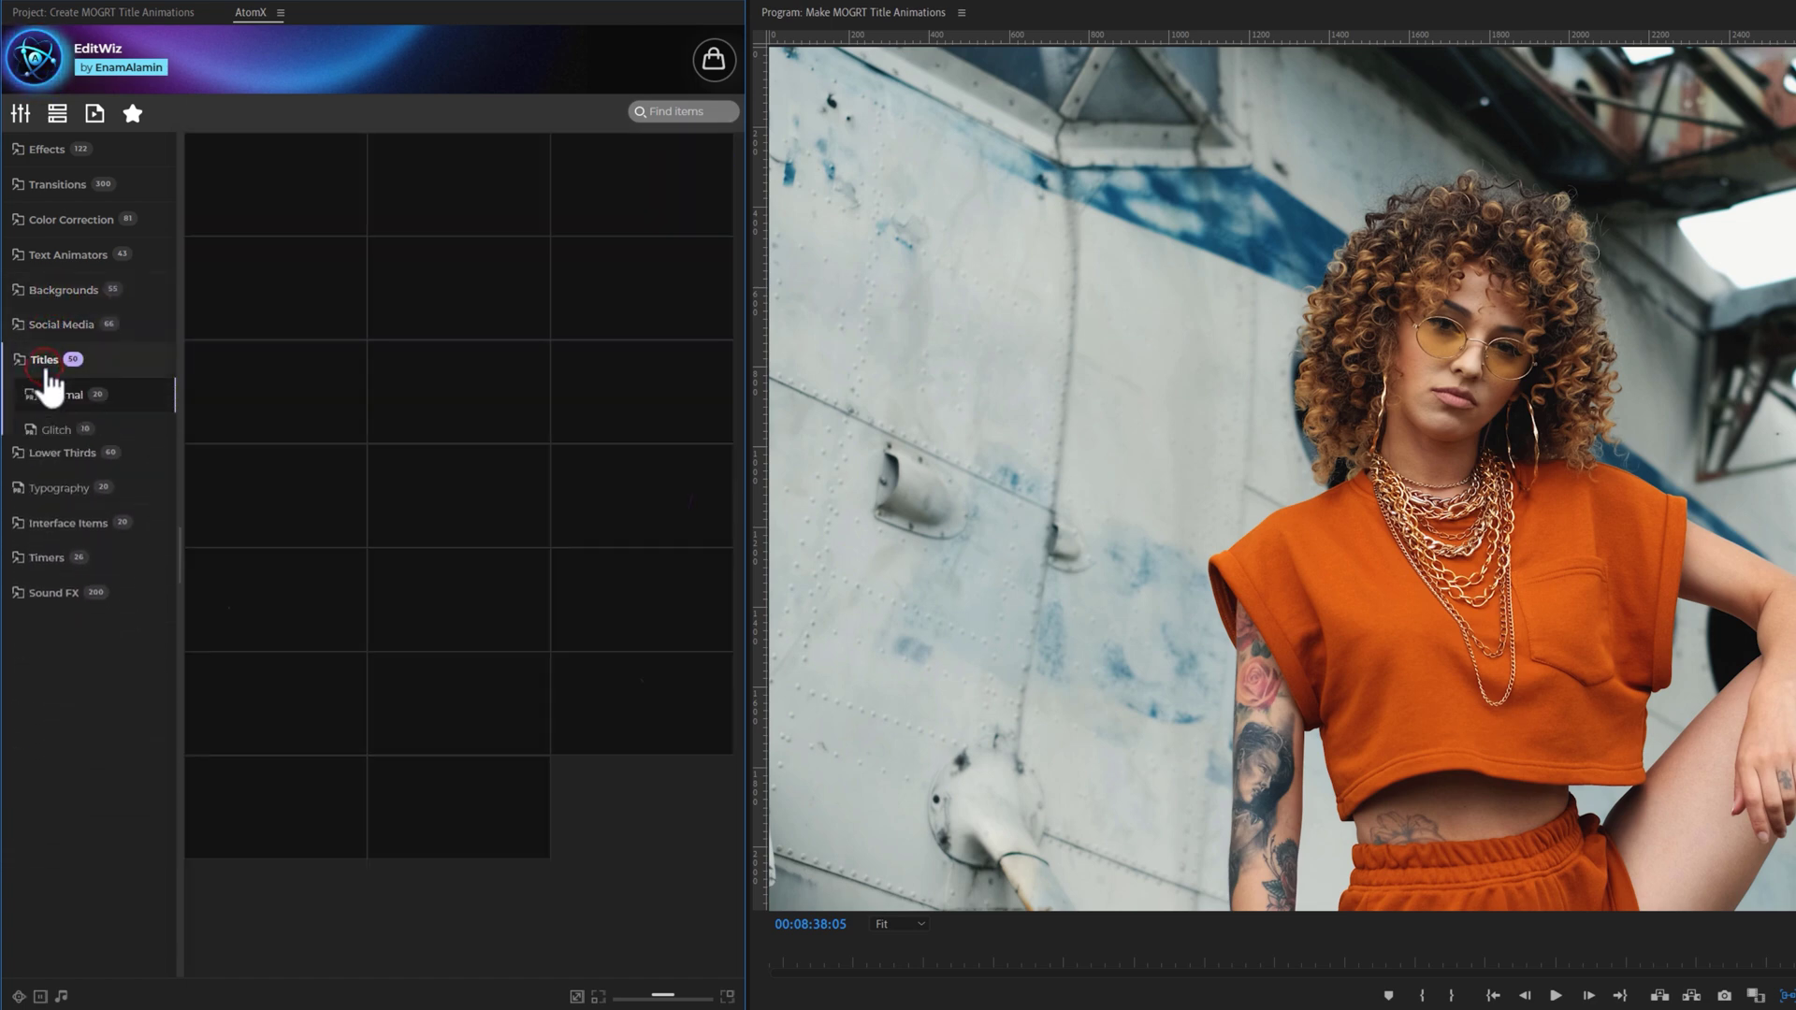
left_click(60, 435)
left_click(65, 468)
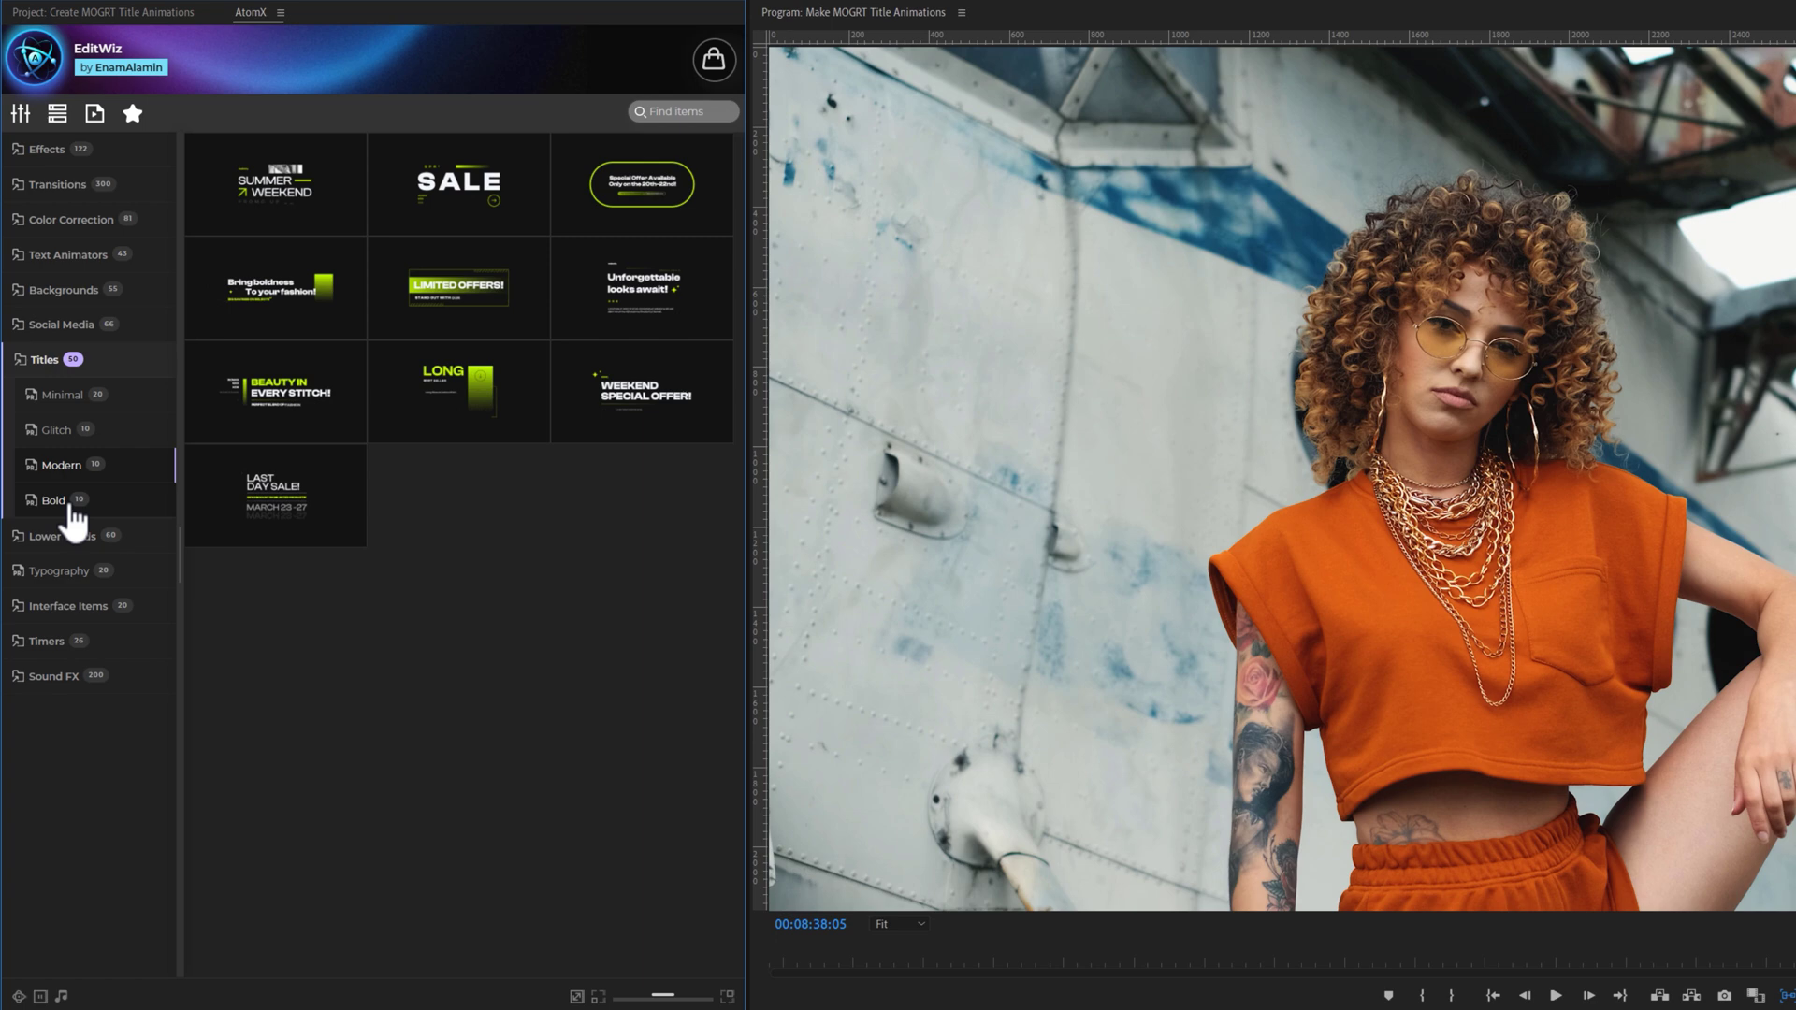
left_click(56, 502)
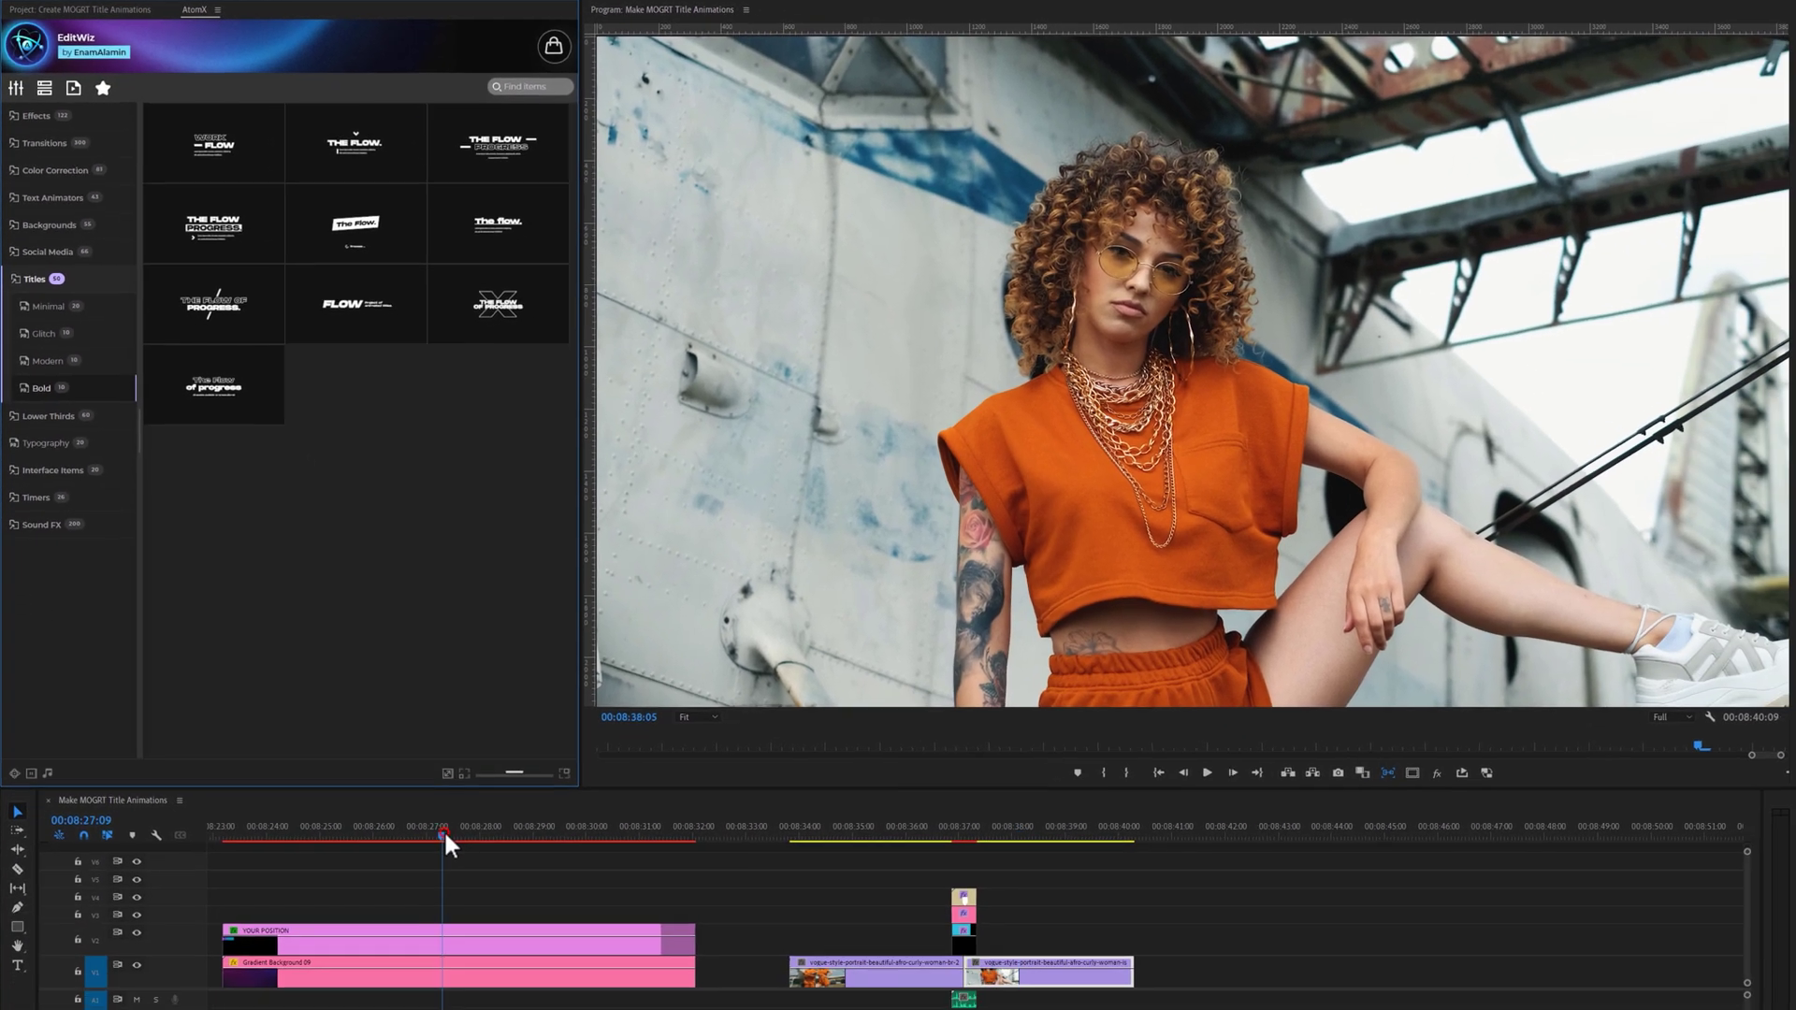
Hide the V2 lower third and add Minimal Title 16 on V3, trimmed to 00:00:04:20.
left_click(442, 827)
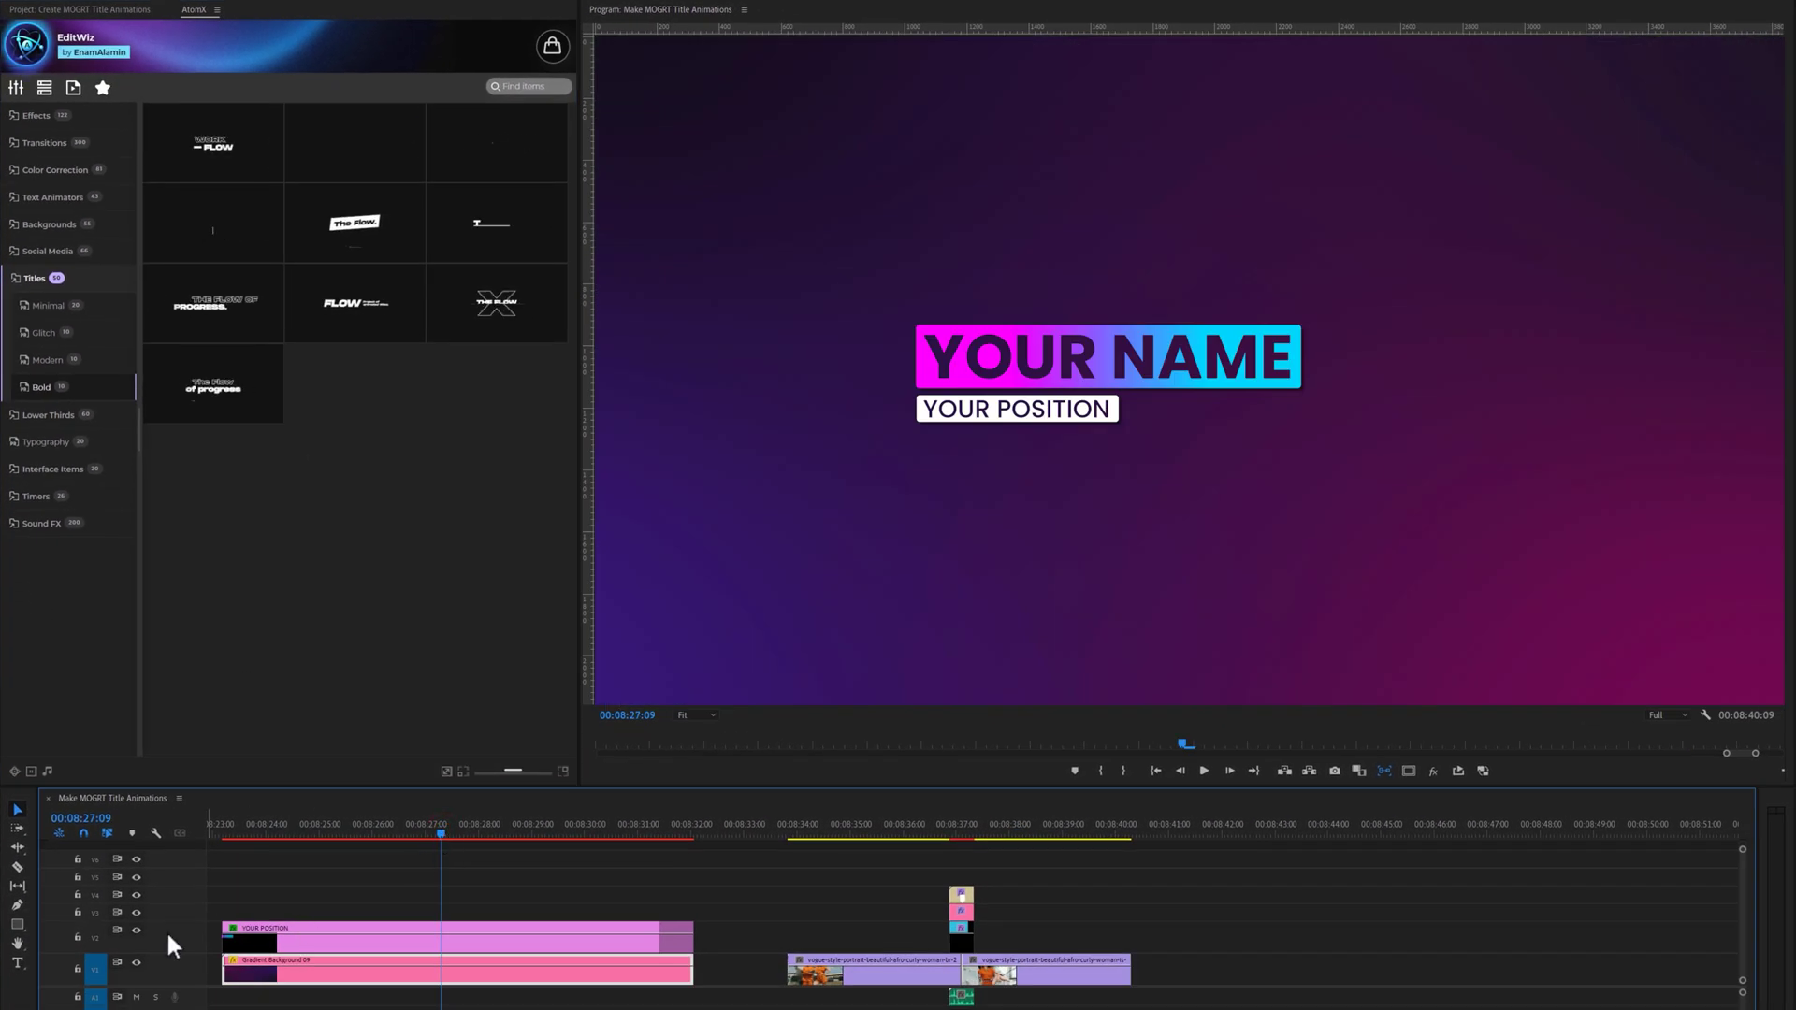
left_click(137, 930)
left_click(49, 307)
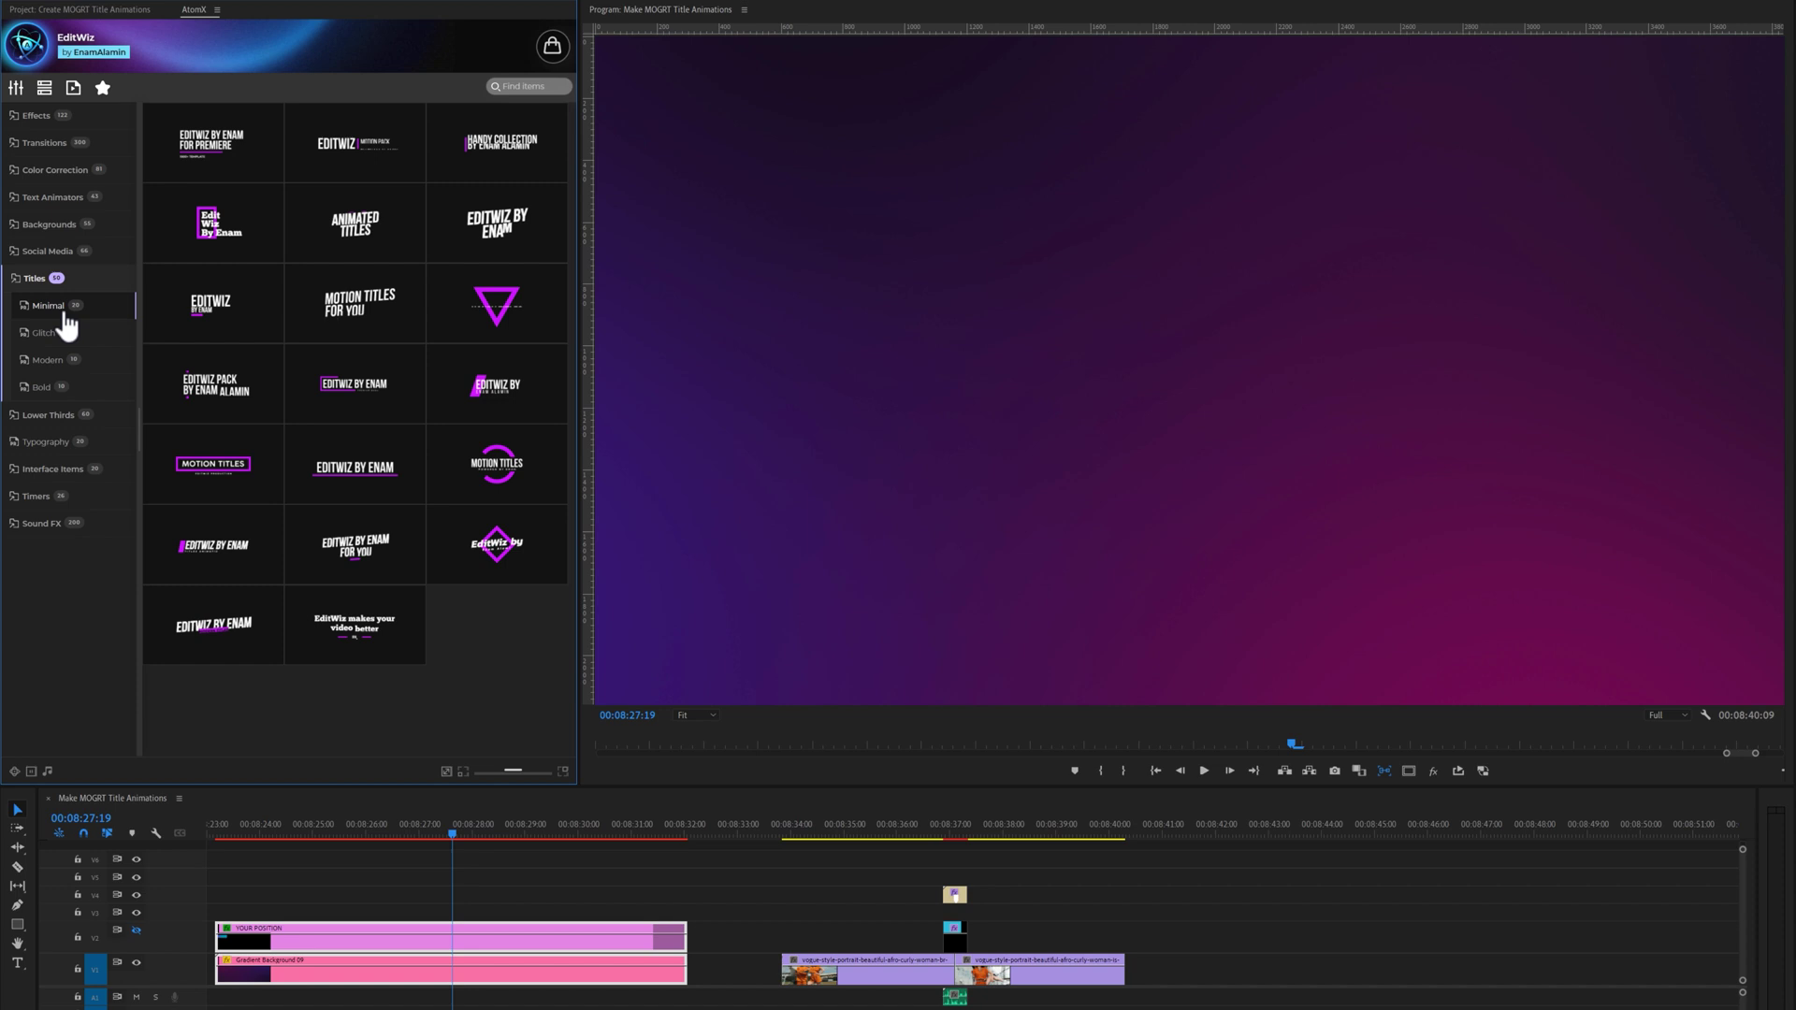
left_click_drag(229, 549, 285, 912)
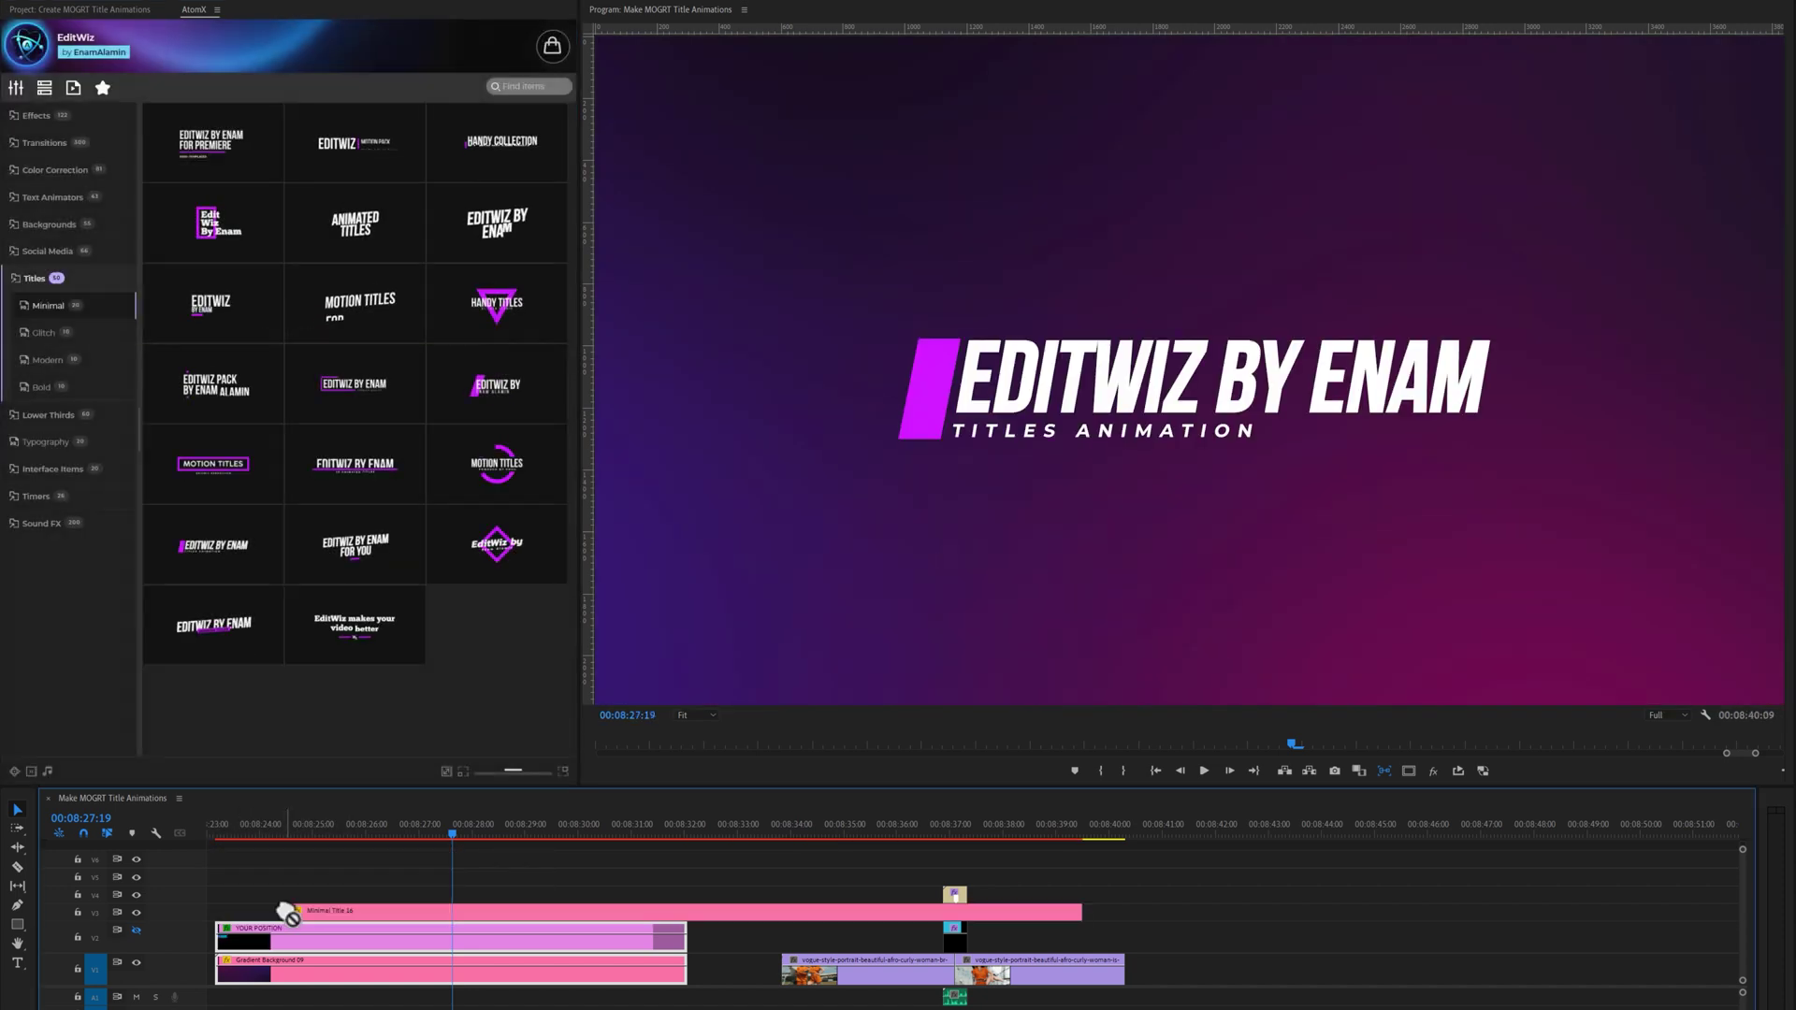
left_click_drag(1080, 912, 521, 914)
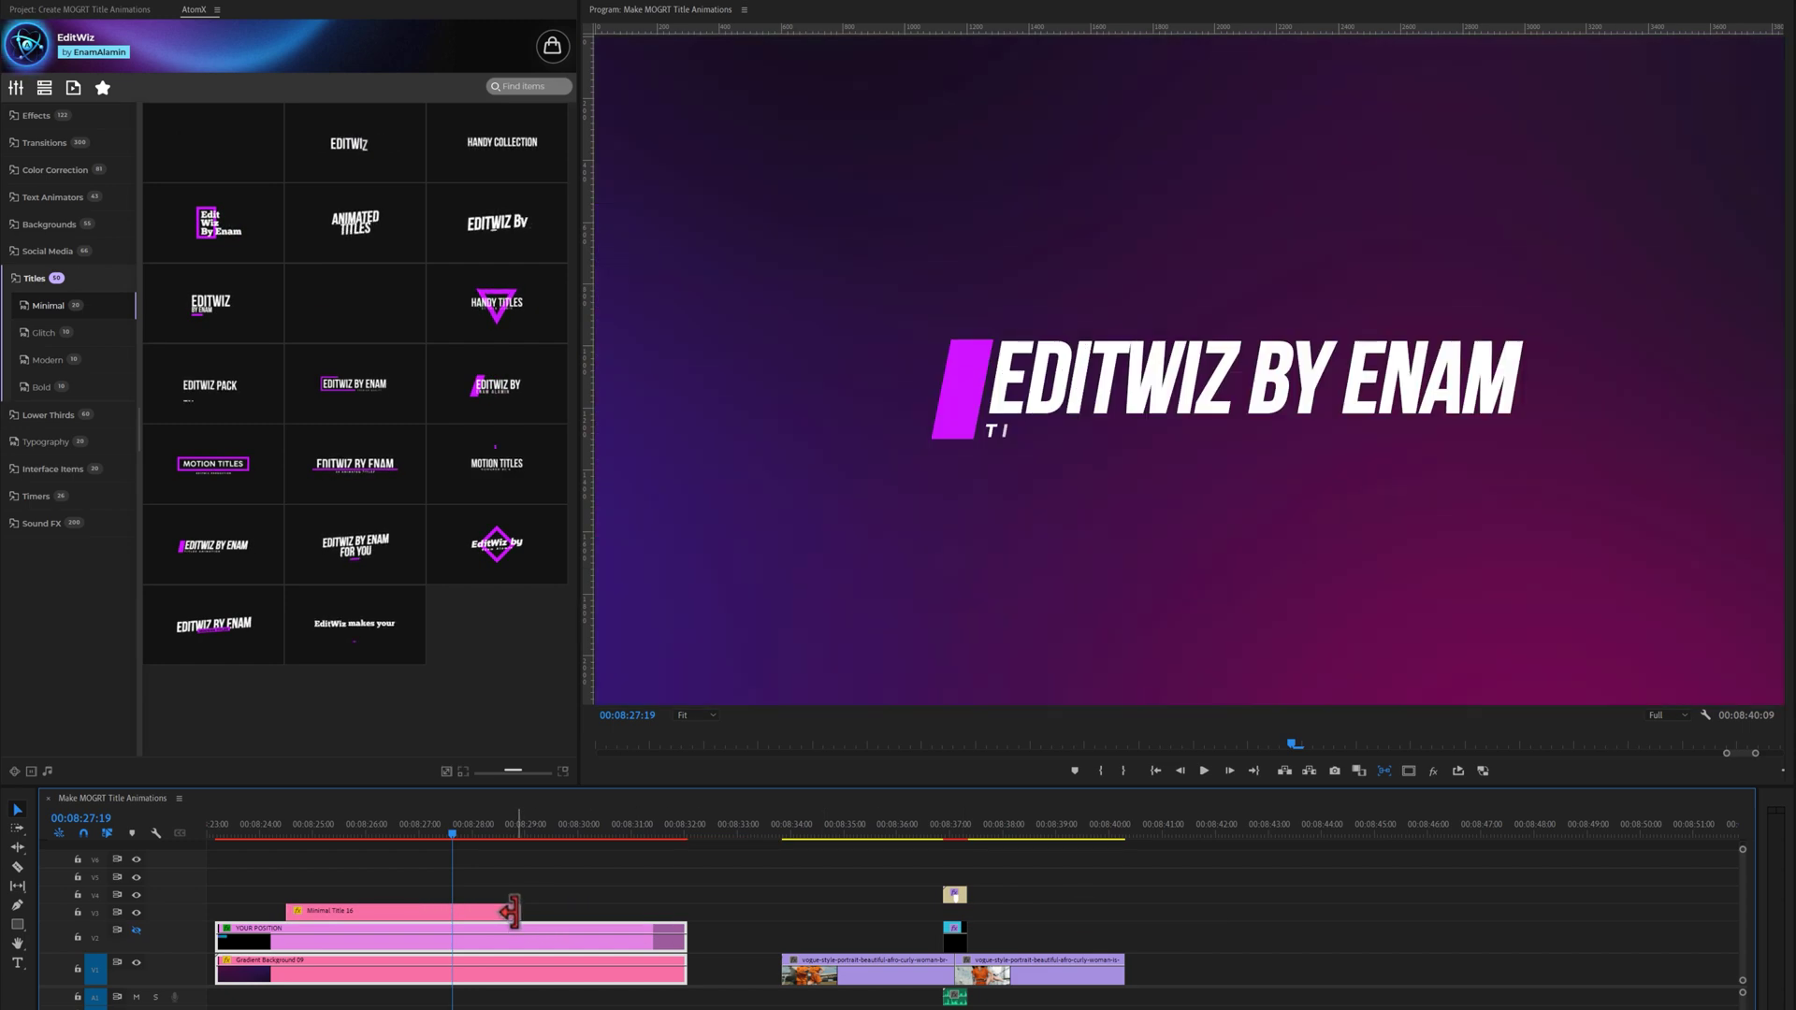
Play the Minimal Title 16 animation from its start, then select the title clip.
left_click(297, 831)
key("space")
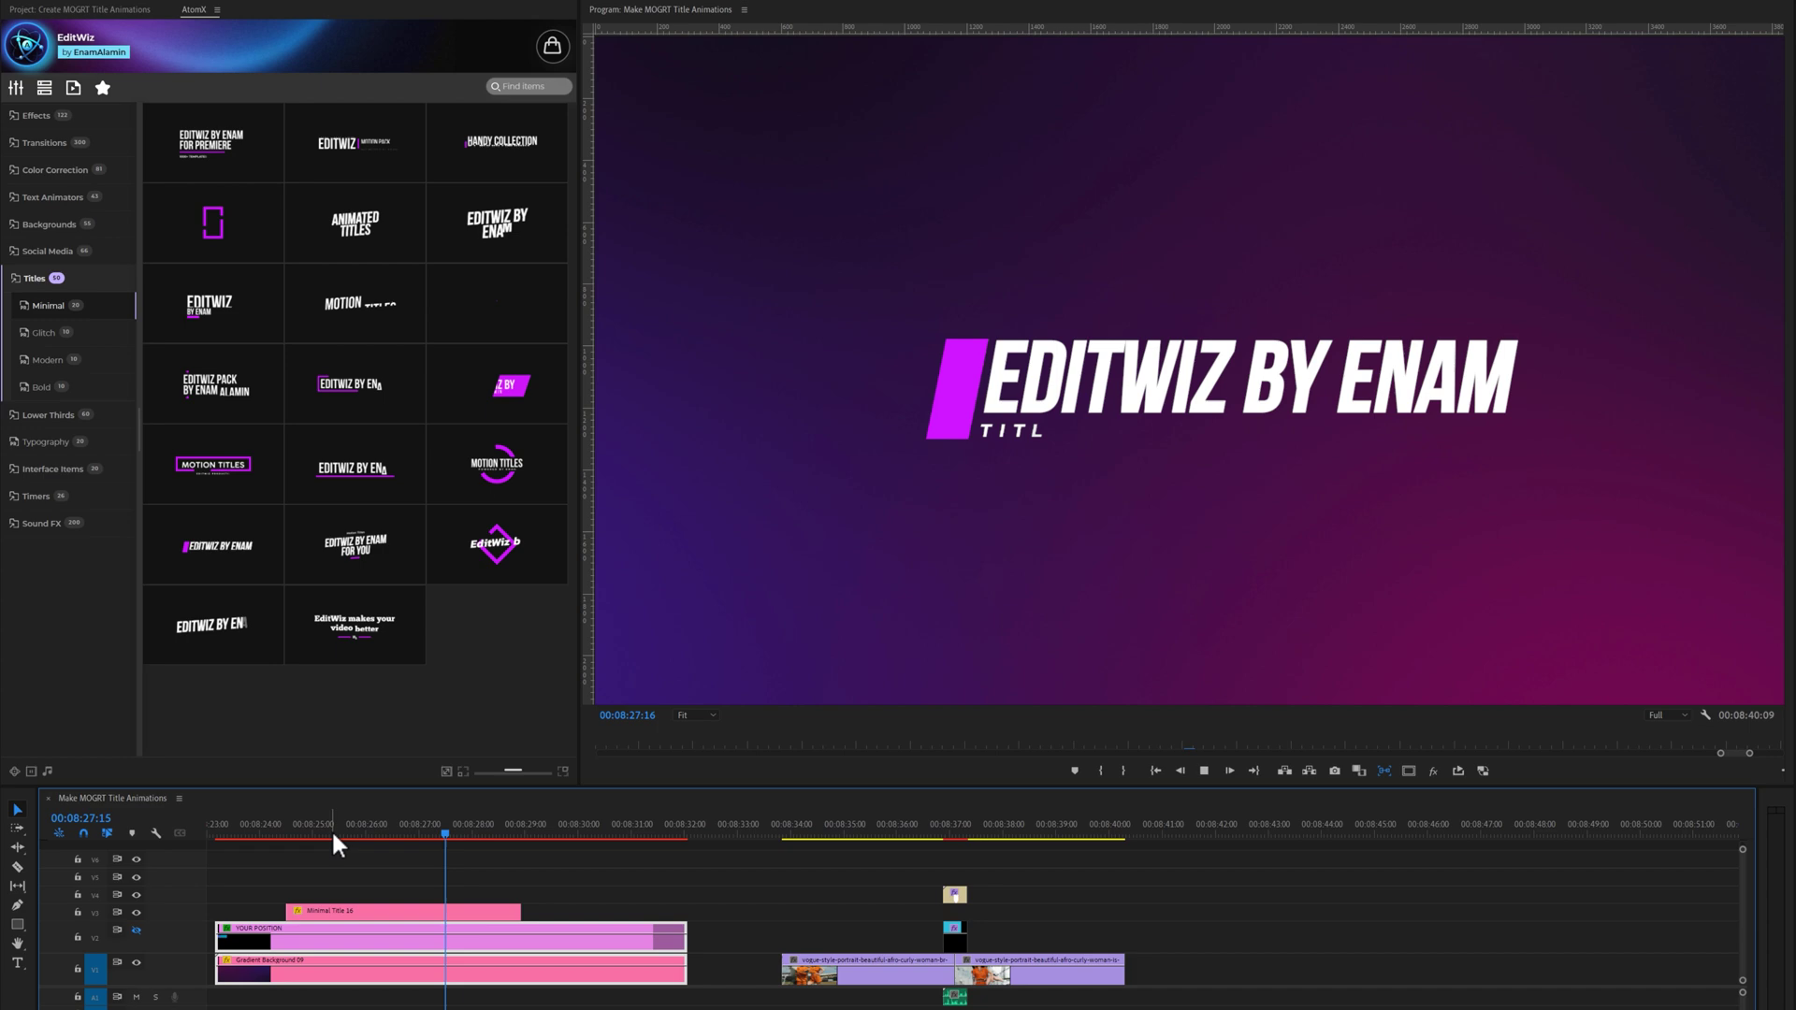
left_click(391, 825)
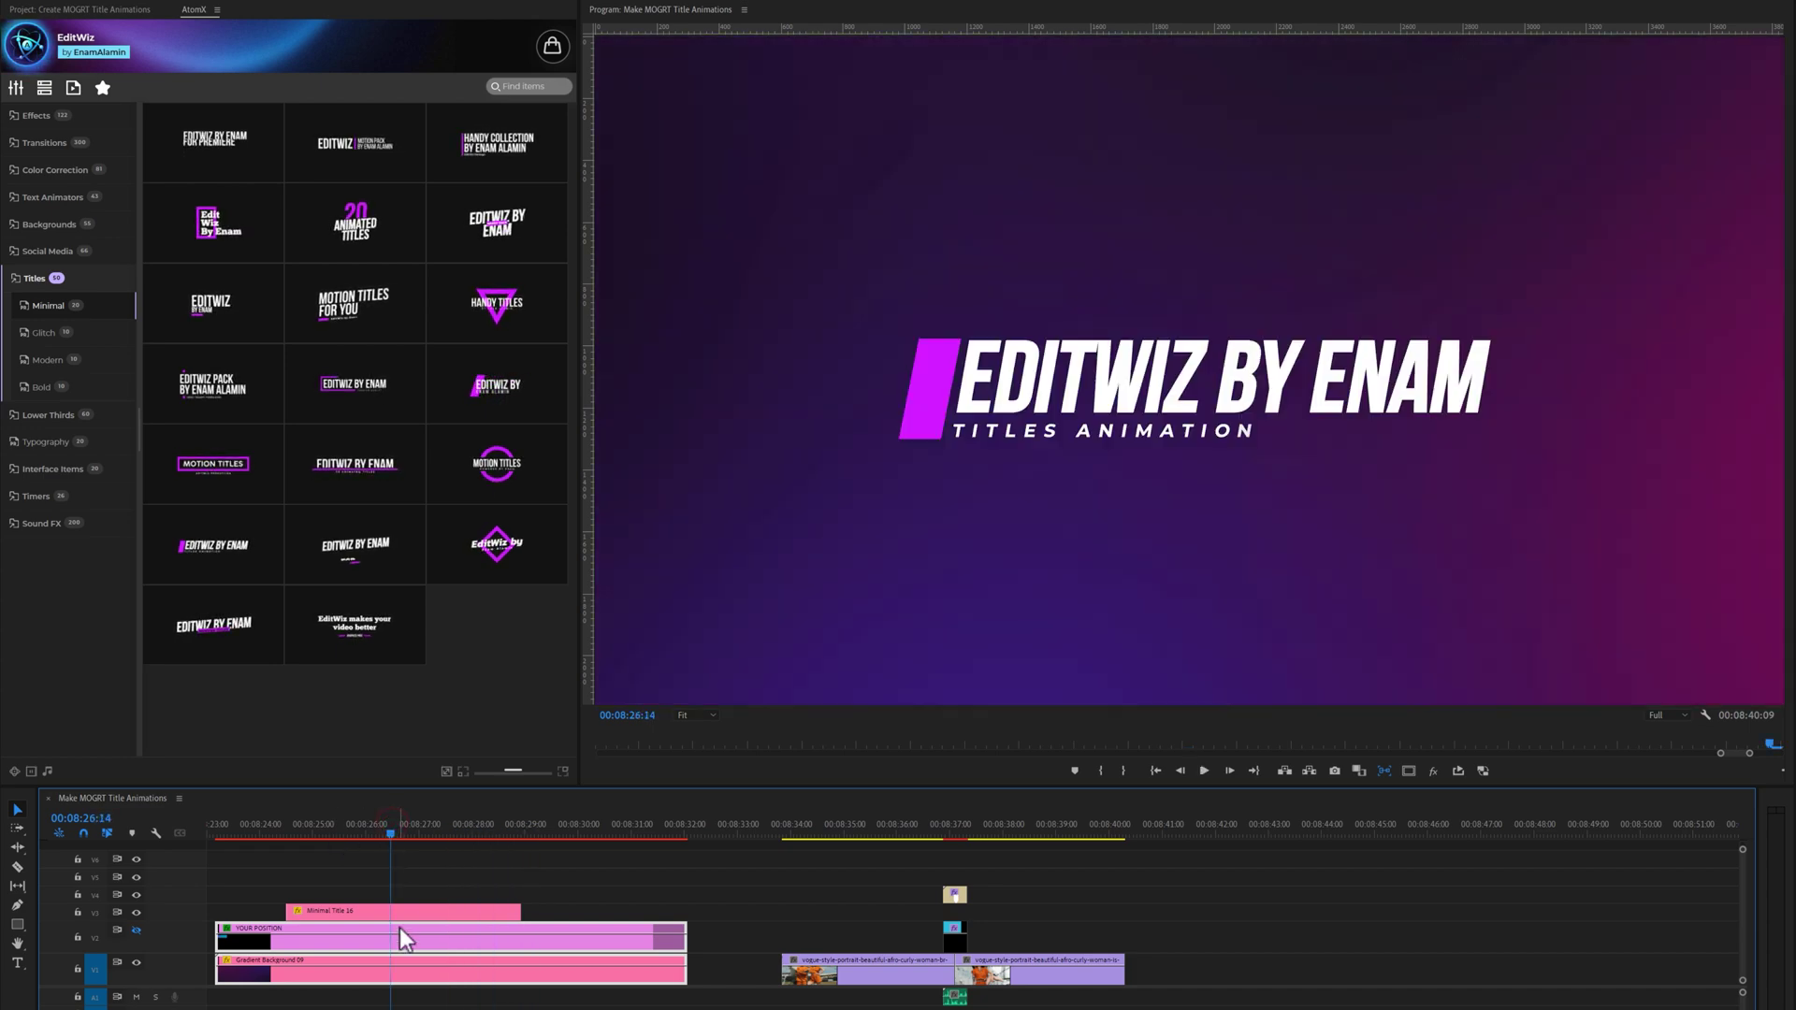
left_click(406, 915)
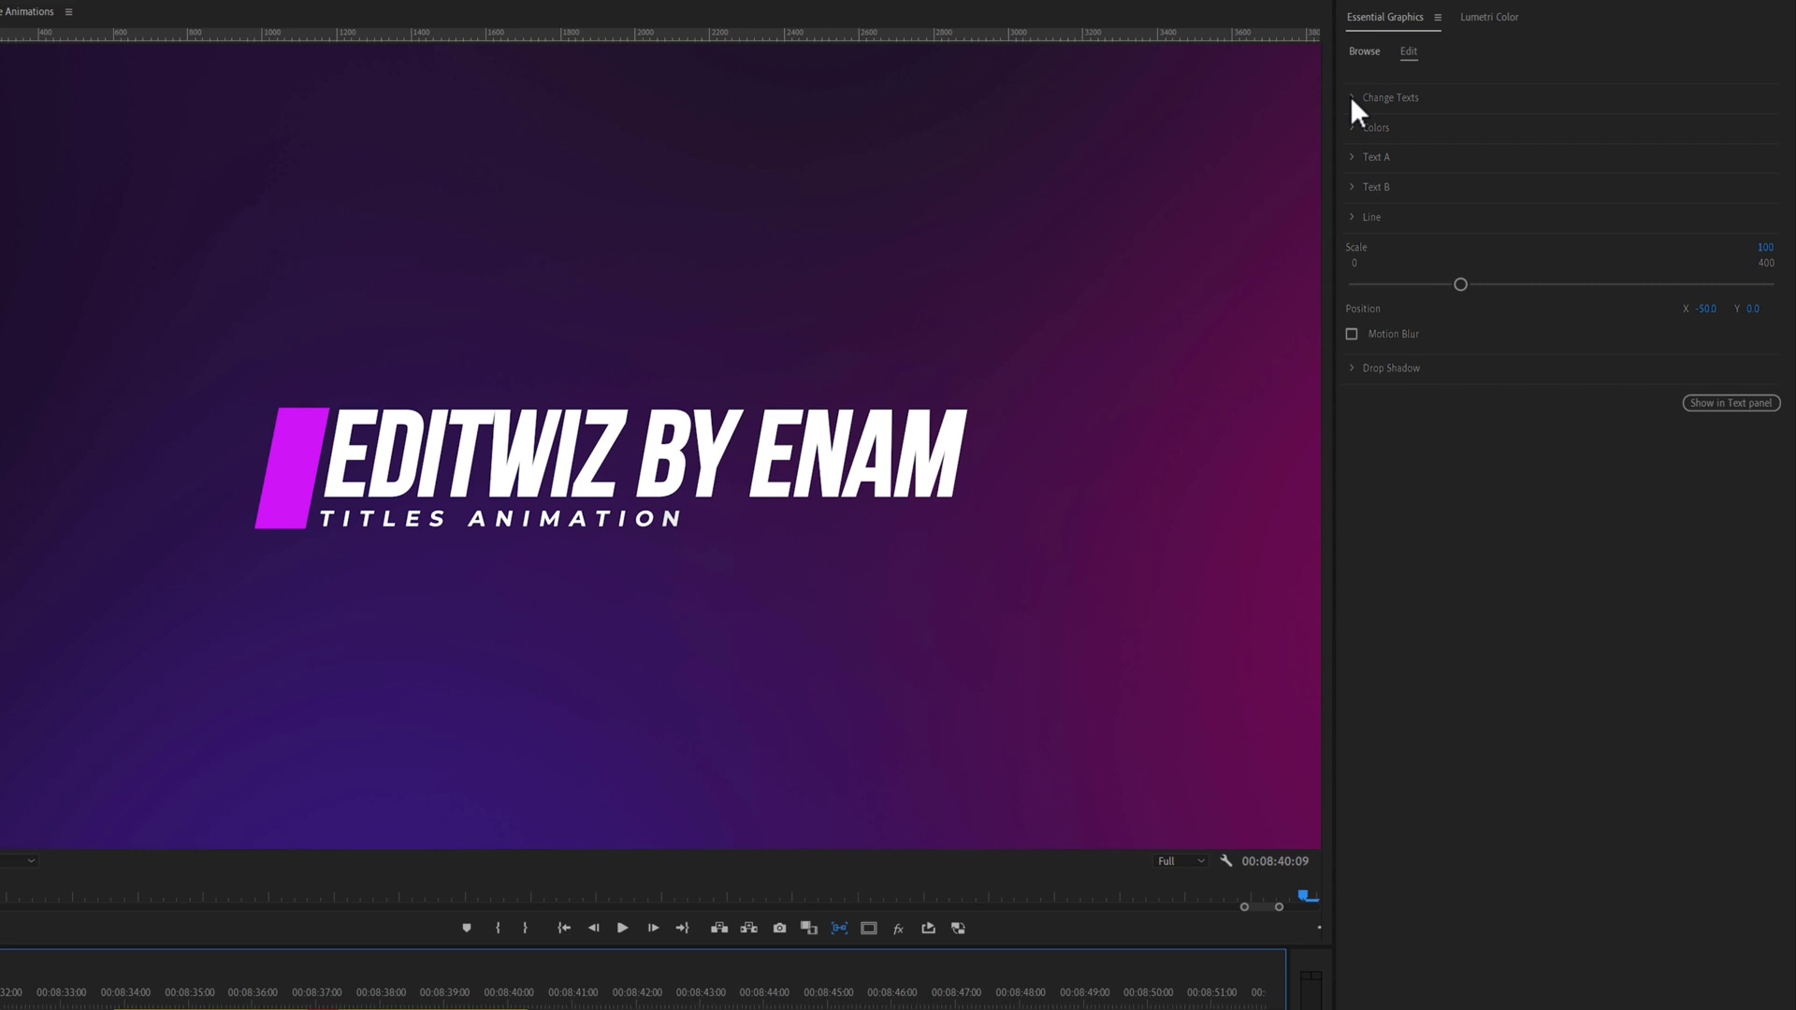
Inspect the title's main text, font list, subtitle text and colour options in Essential Graphics.
left_click(1352, 97)
left_click(1462, 136)
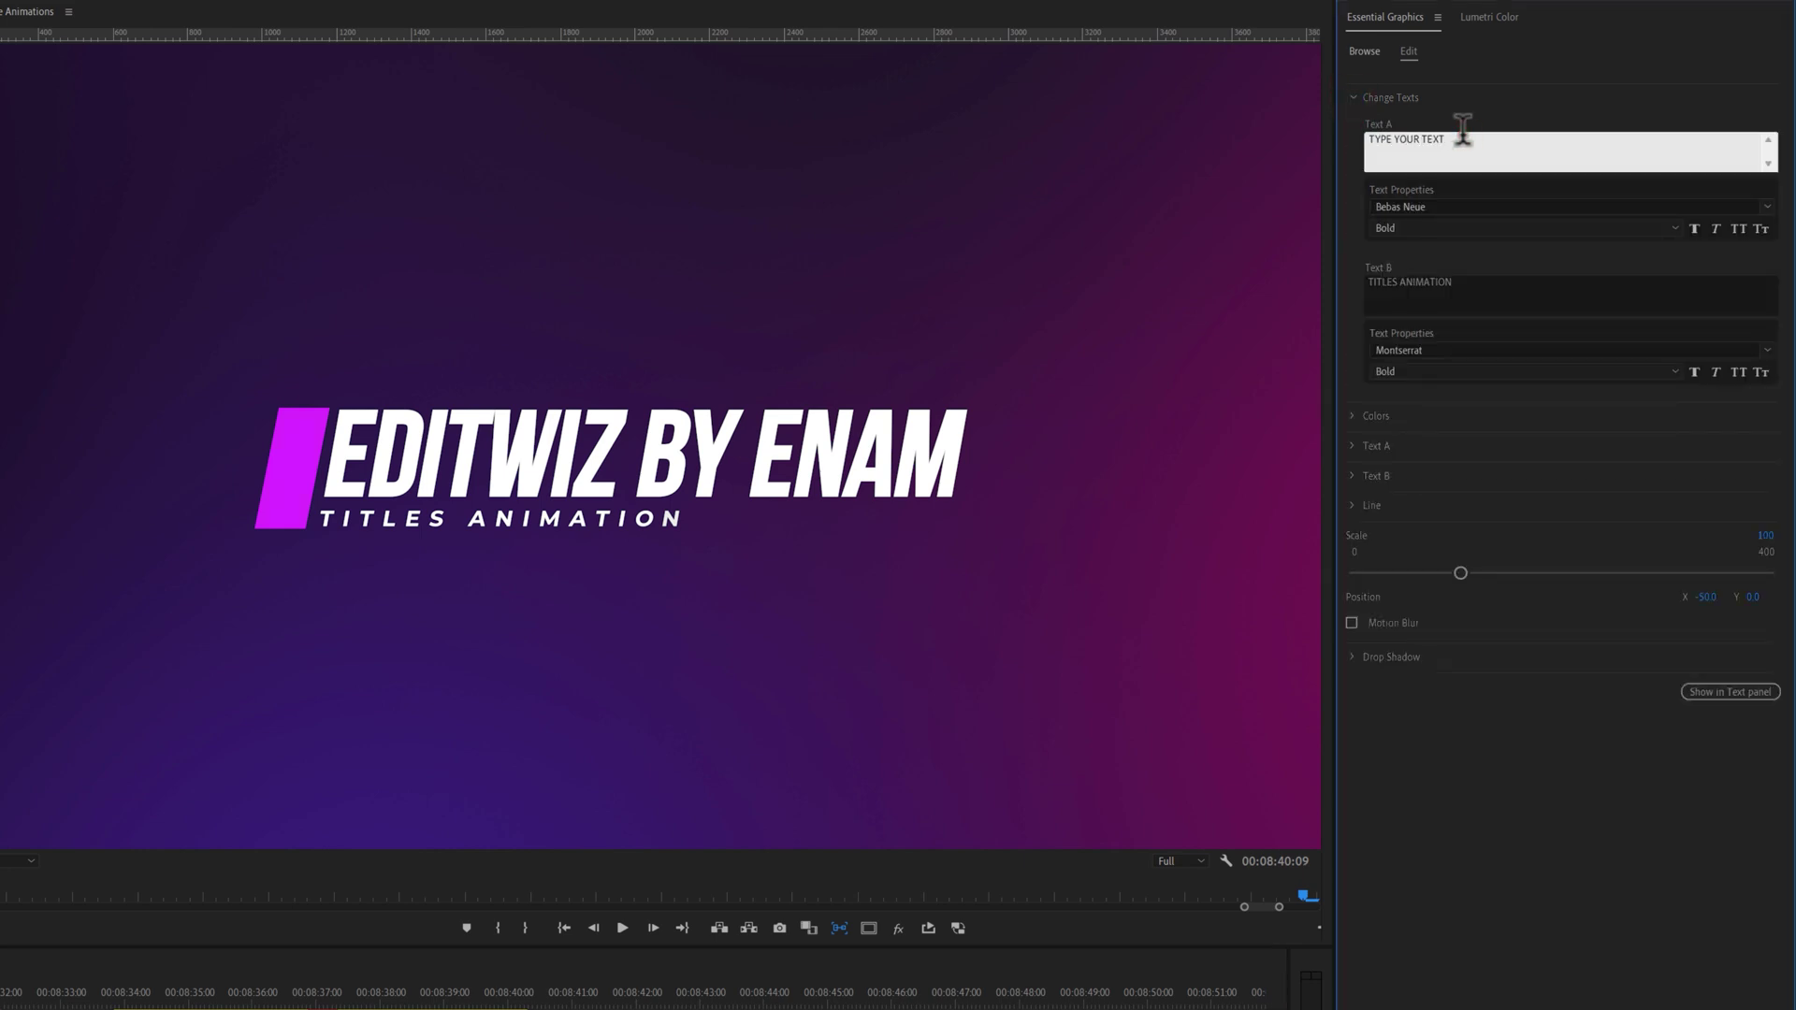
left_click(1462, 206)
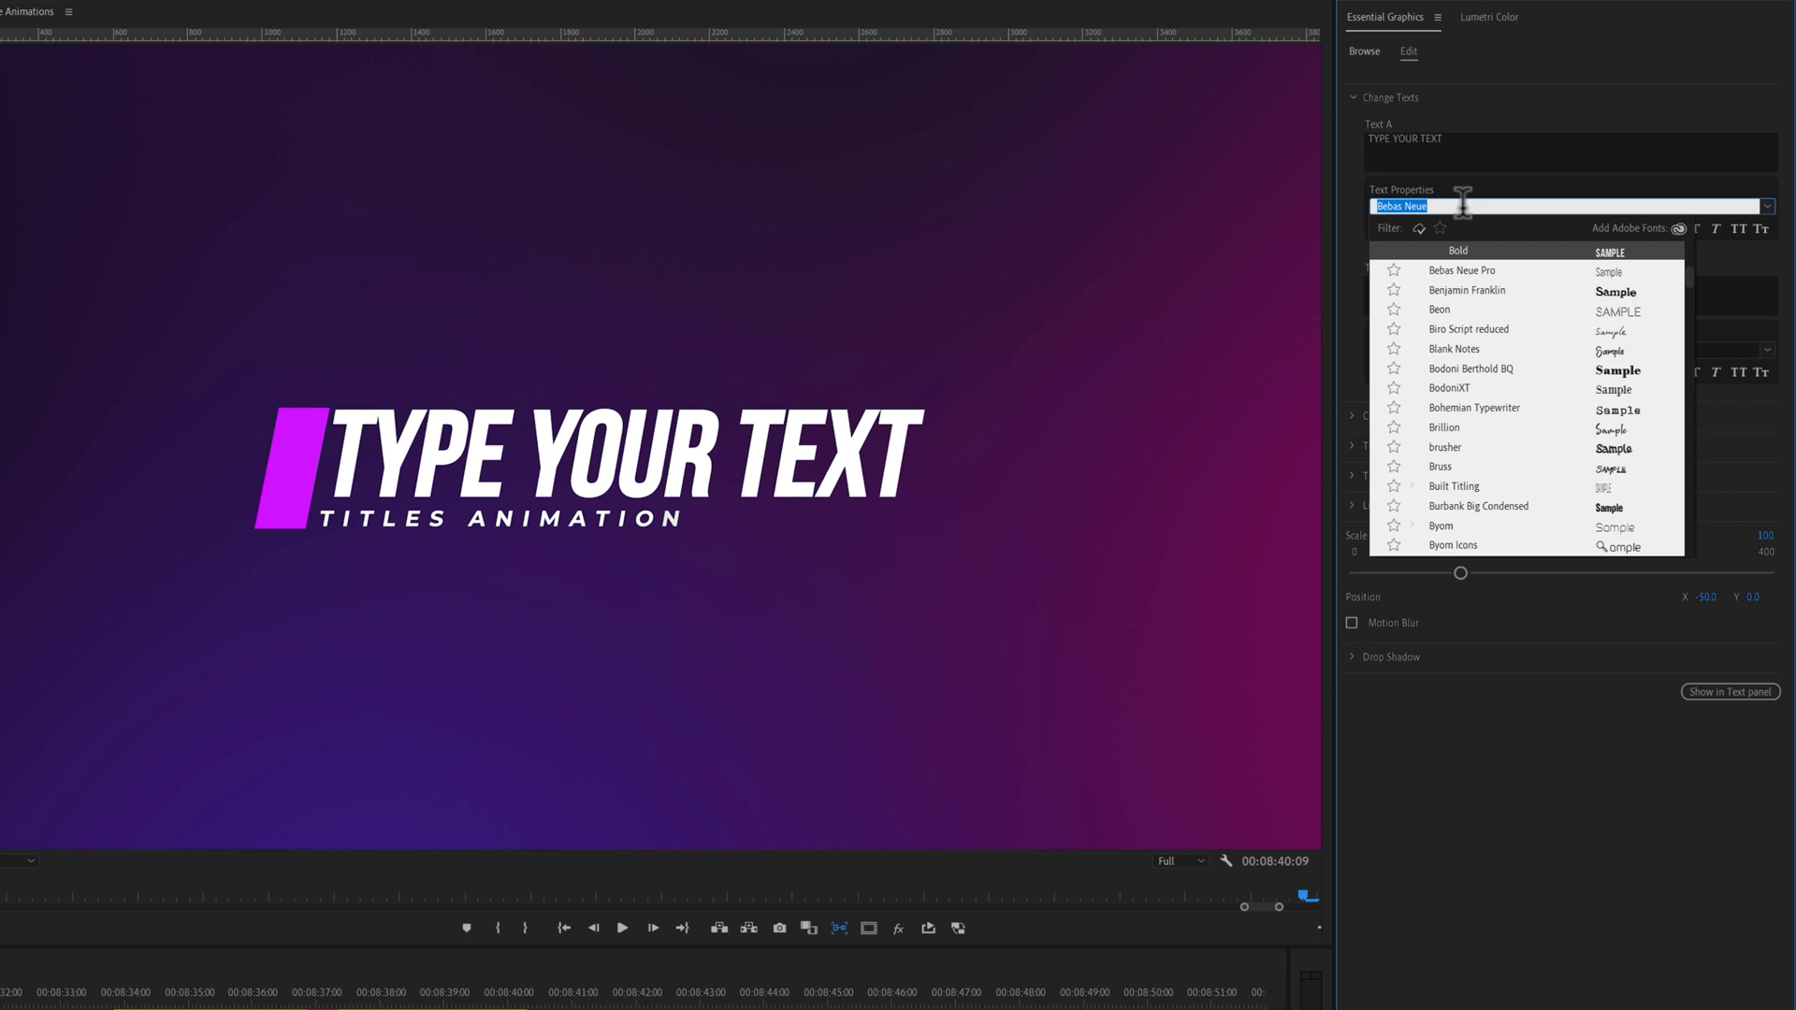
left_click(1755, 265)
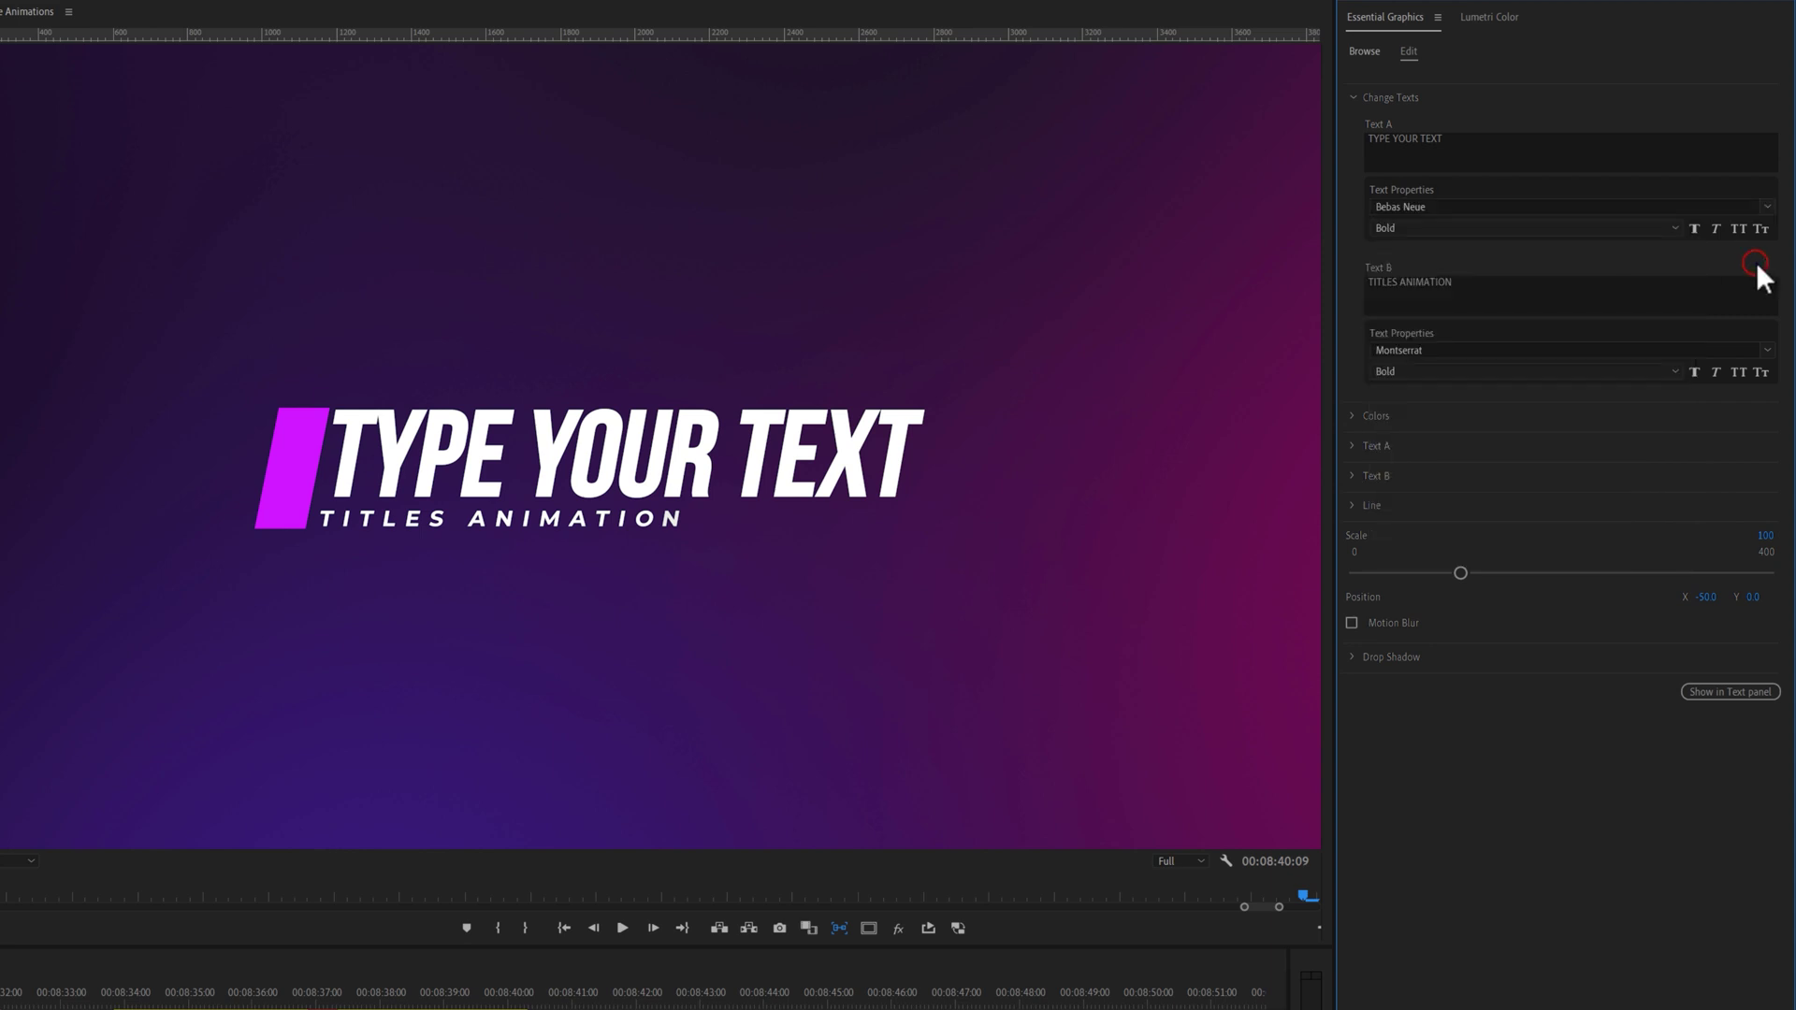
left_click(1496, 282)
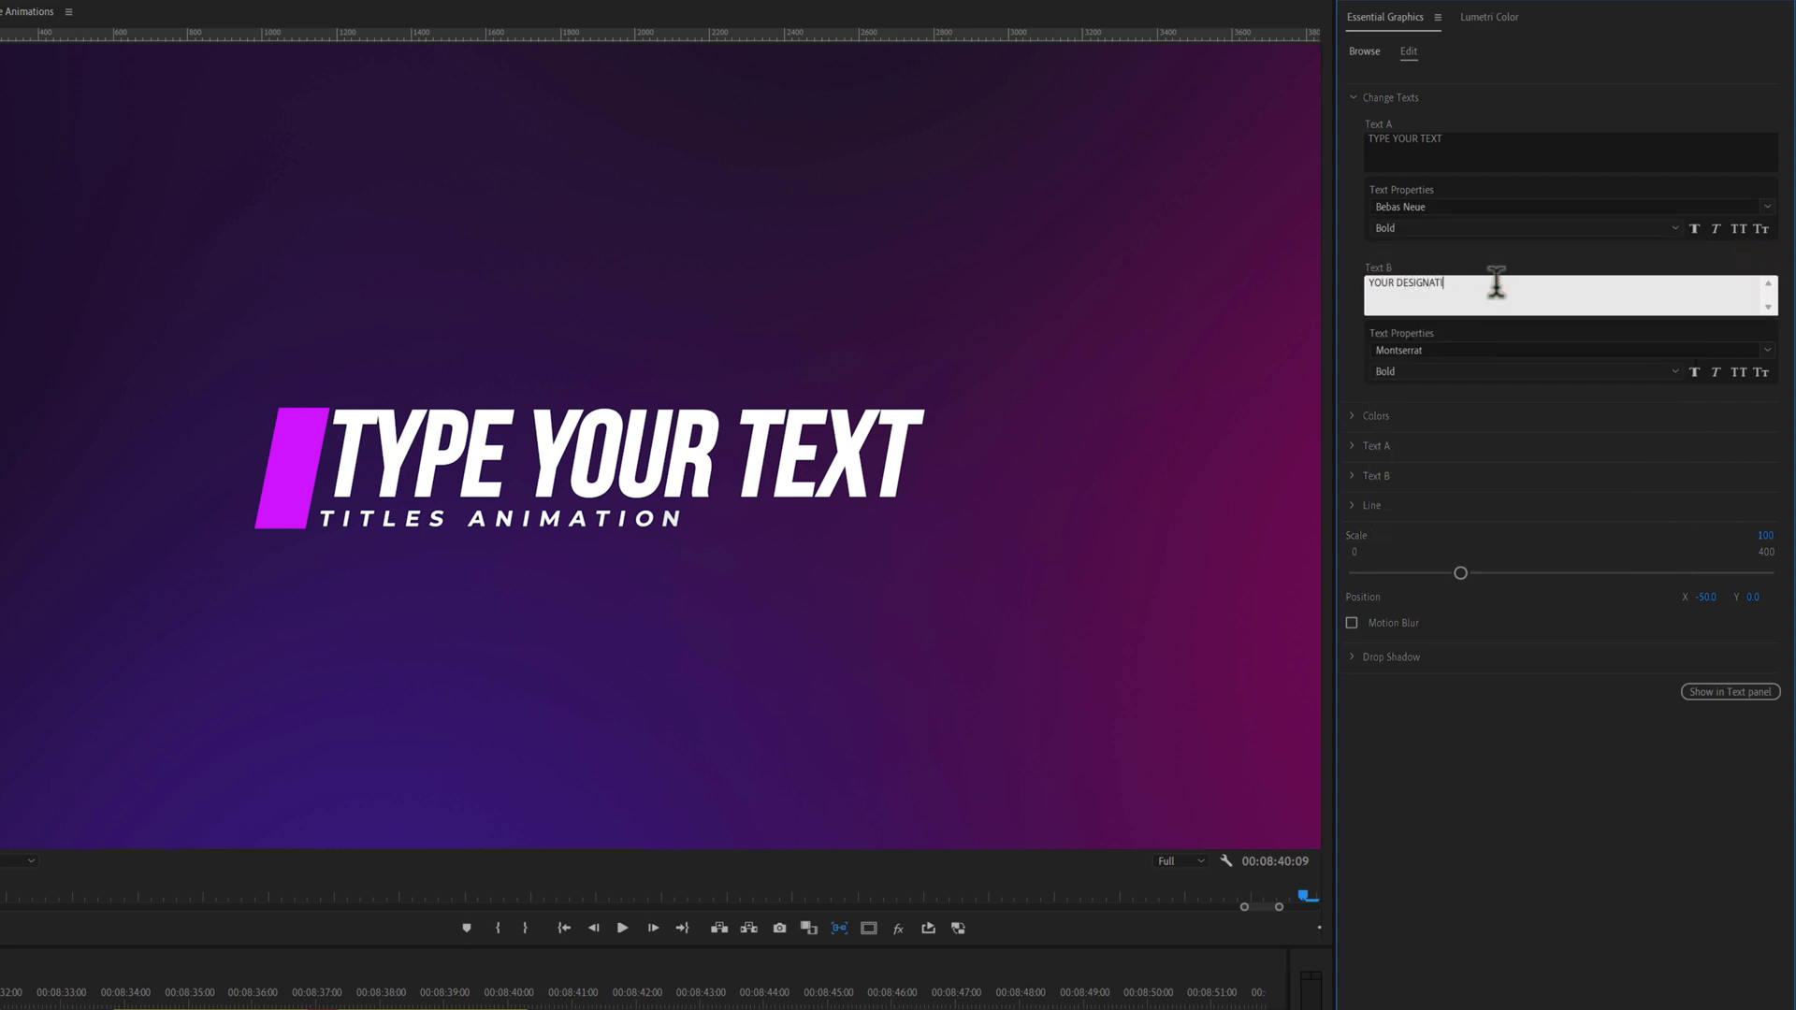
left_click(1353, 416)
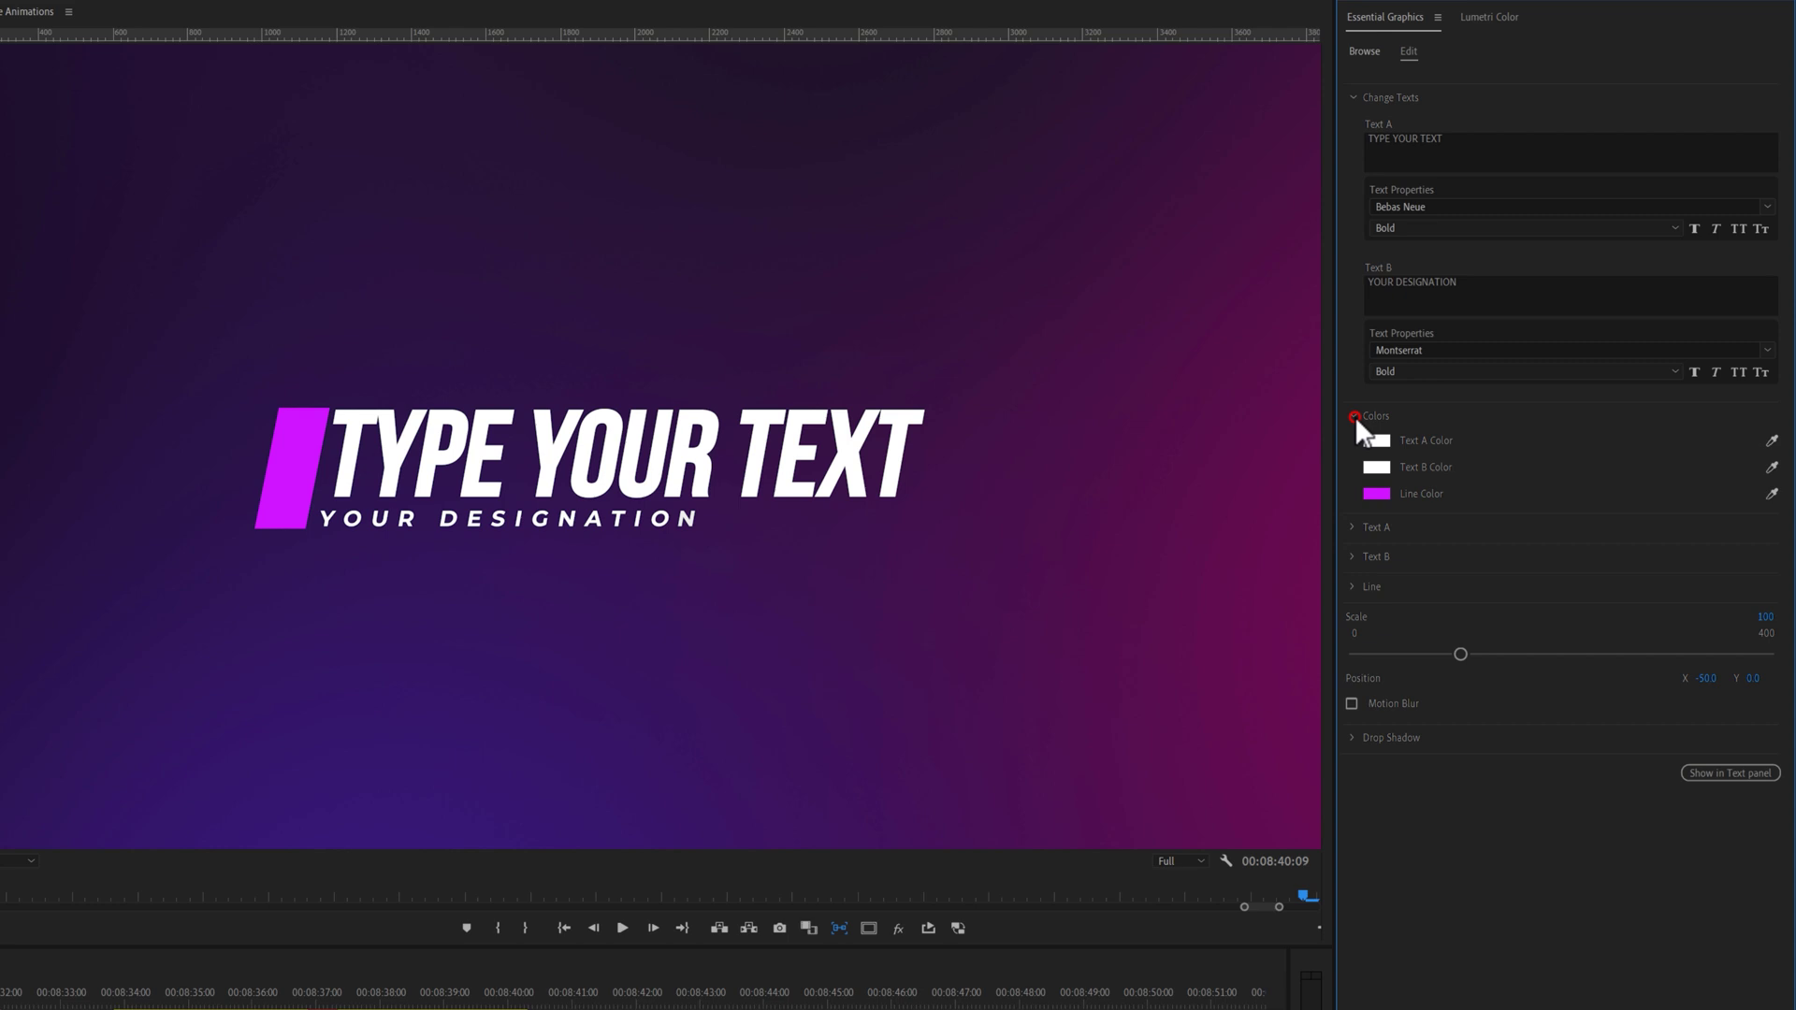
left_click(1354, 415)
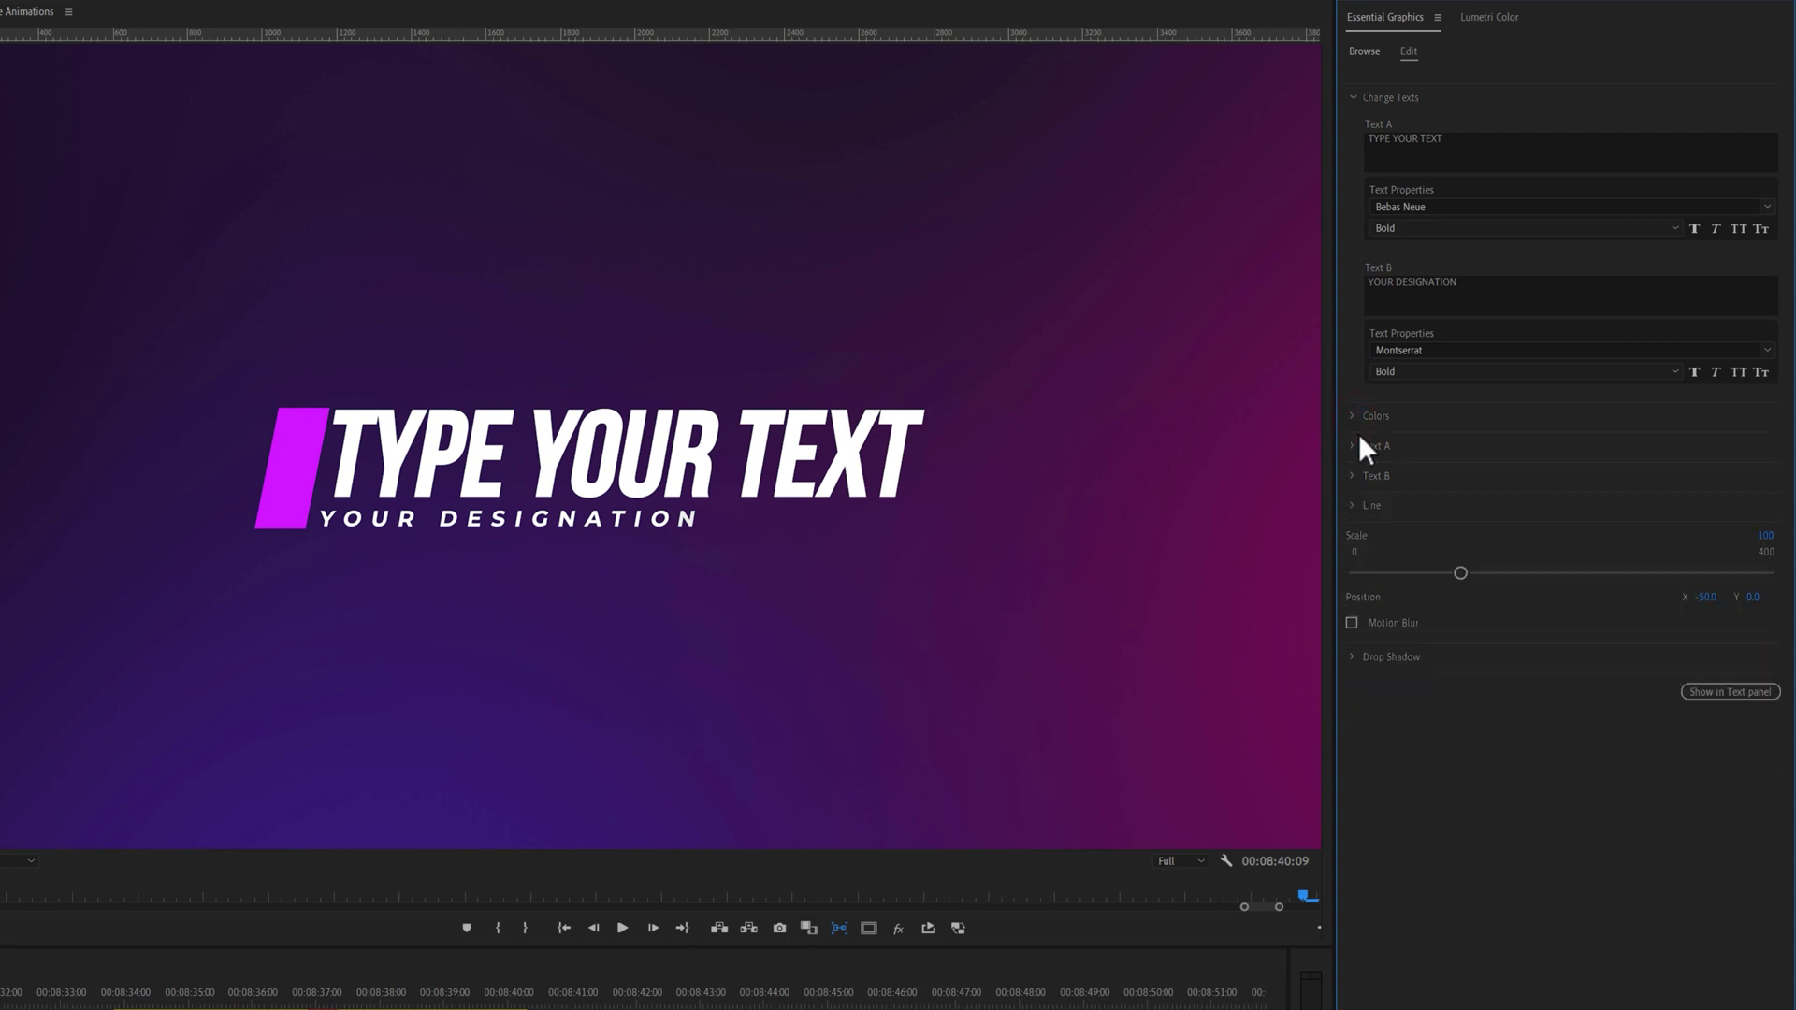
Set Text A tracking to 5 and expand the Line and Drop Shadow settings.
left_click(1351, 447)
left_click_drag(1498, 508, 1507, 508)
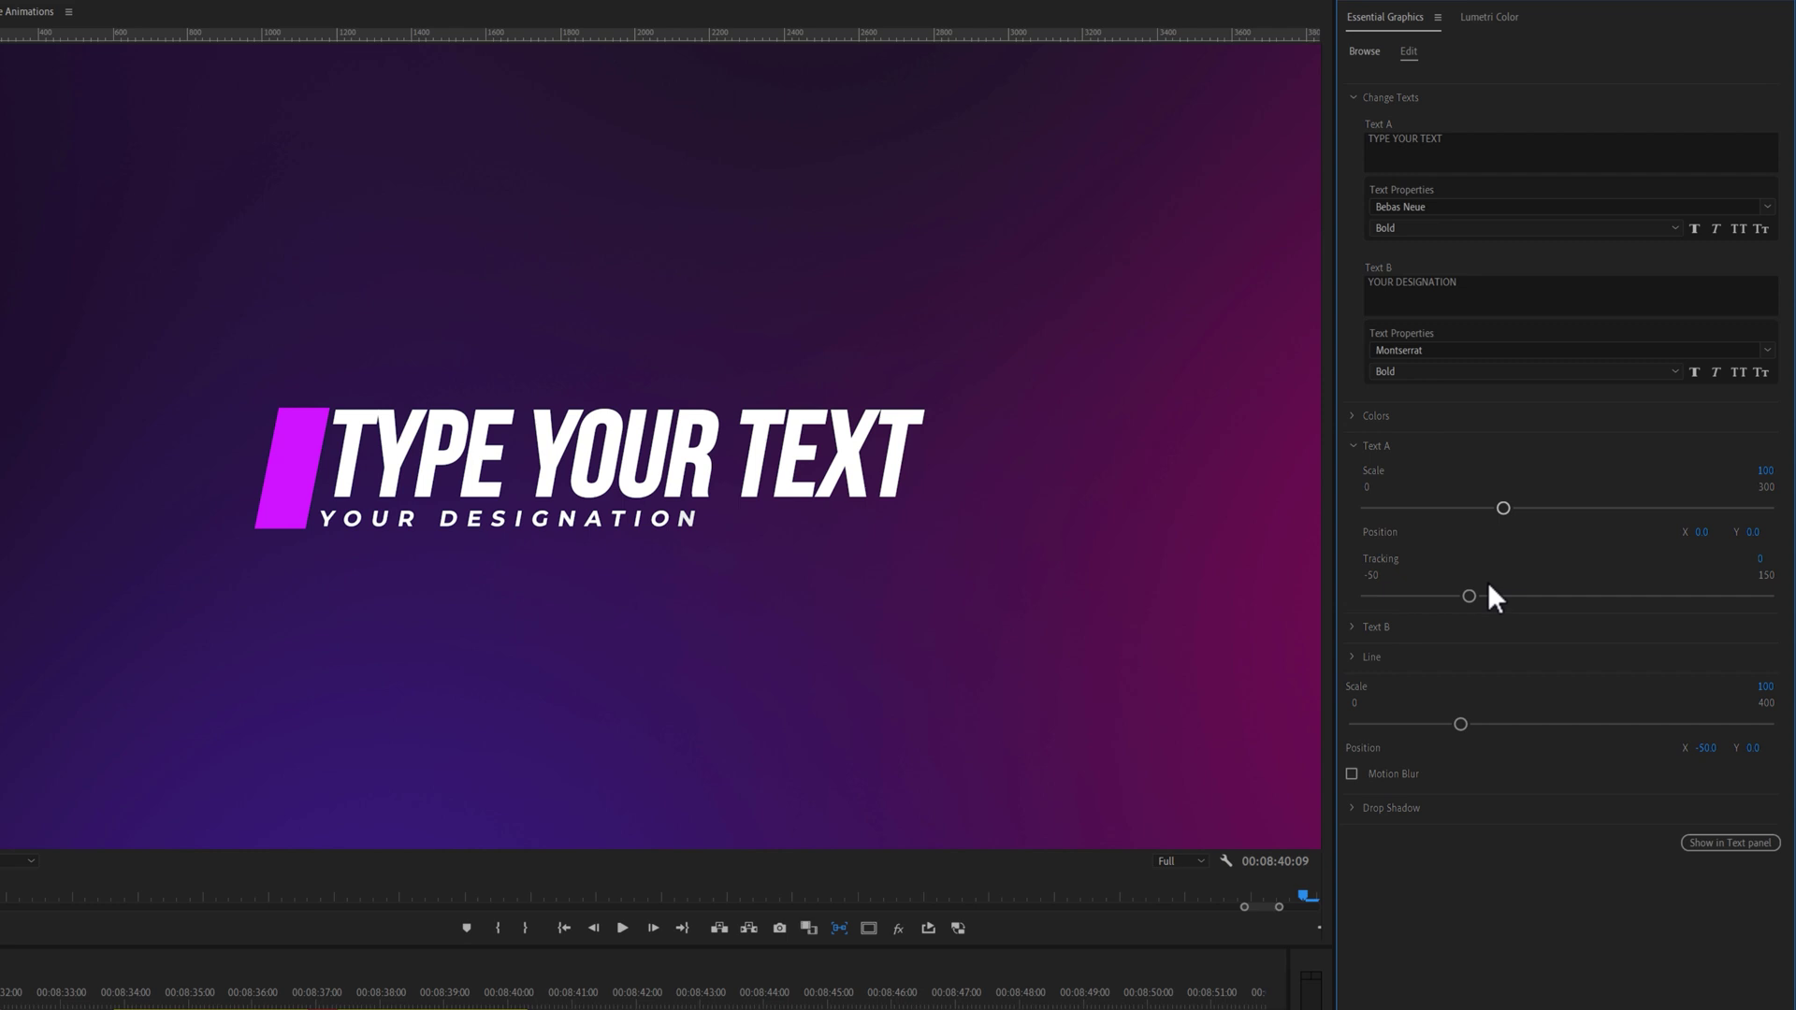
mouse_move(1487, 592)
left_mouse_down()
mouse_move(1508, 600)
mouse_move(1478, 602)
left_mouse_up()
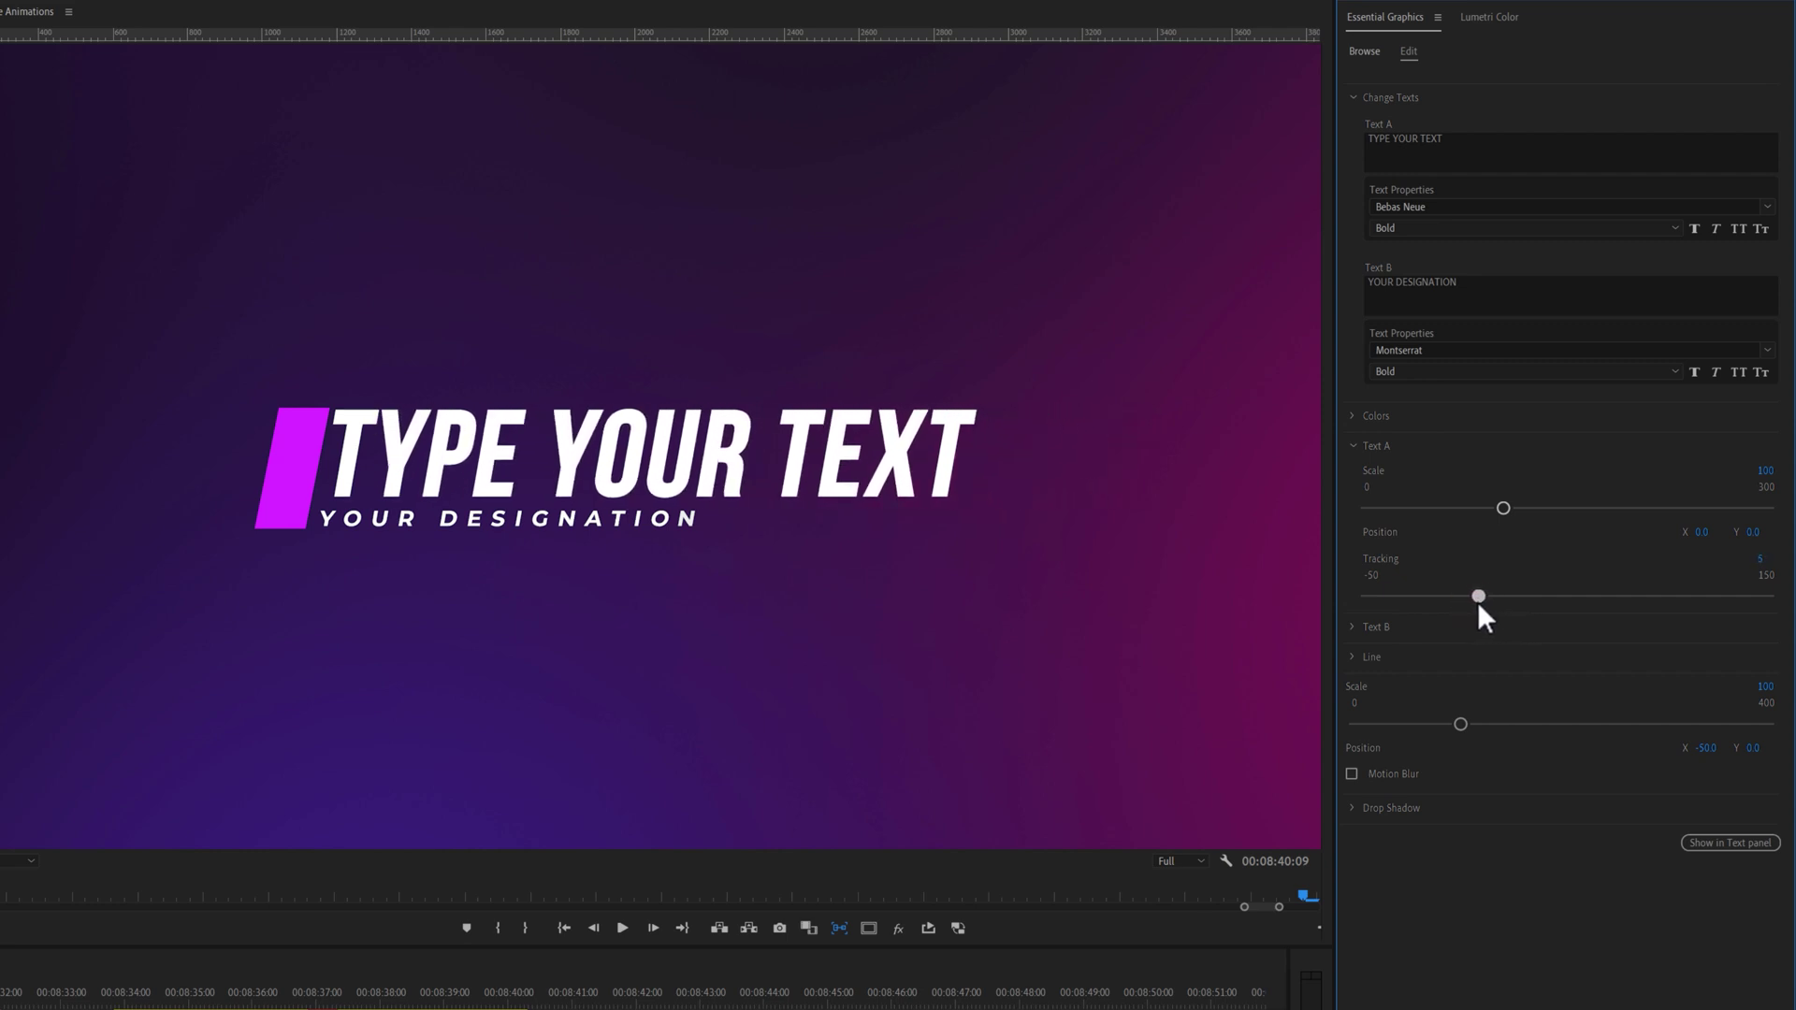
left_click(1352, 658)
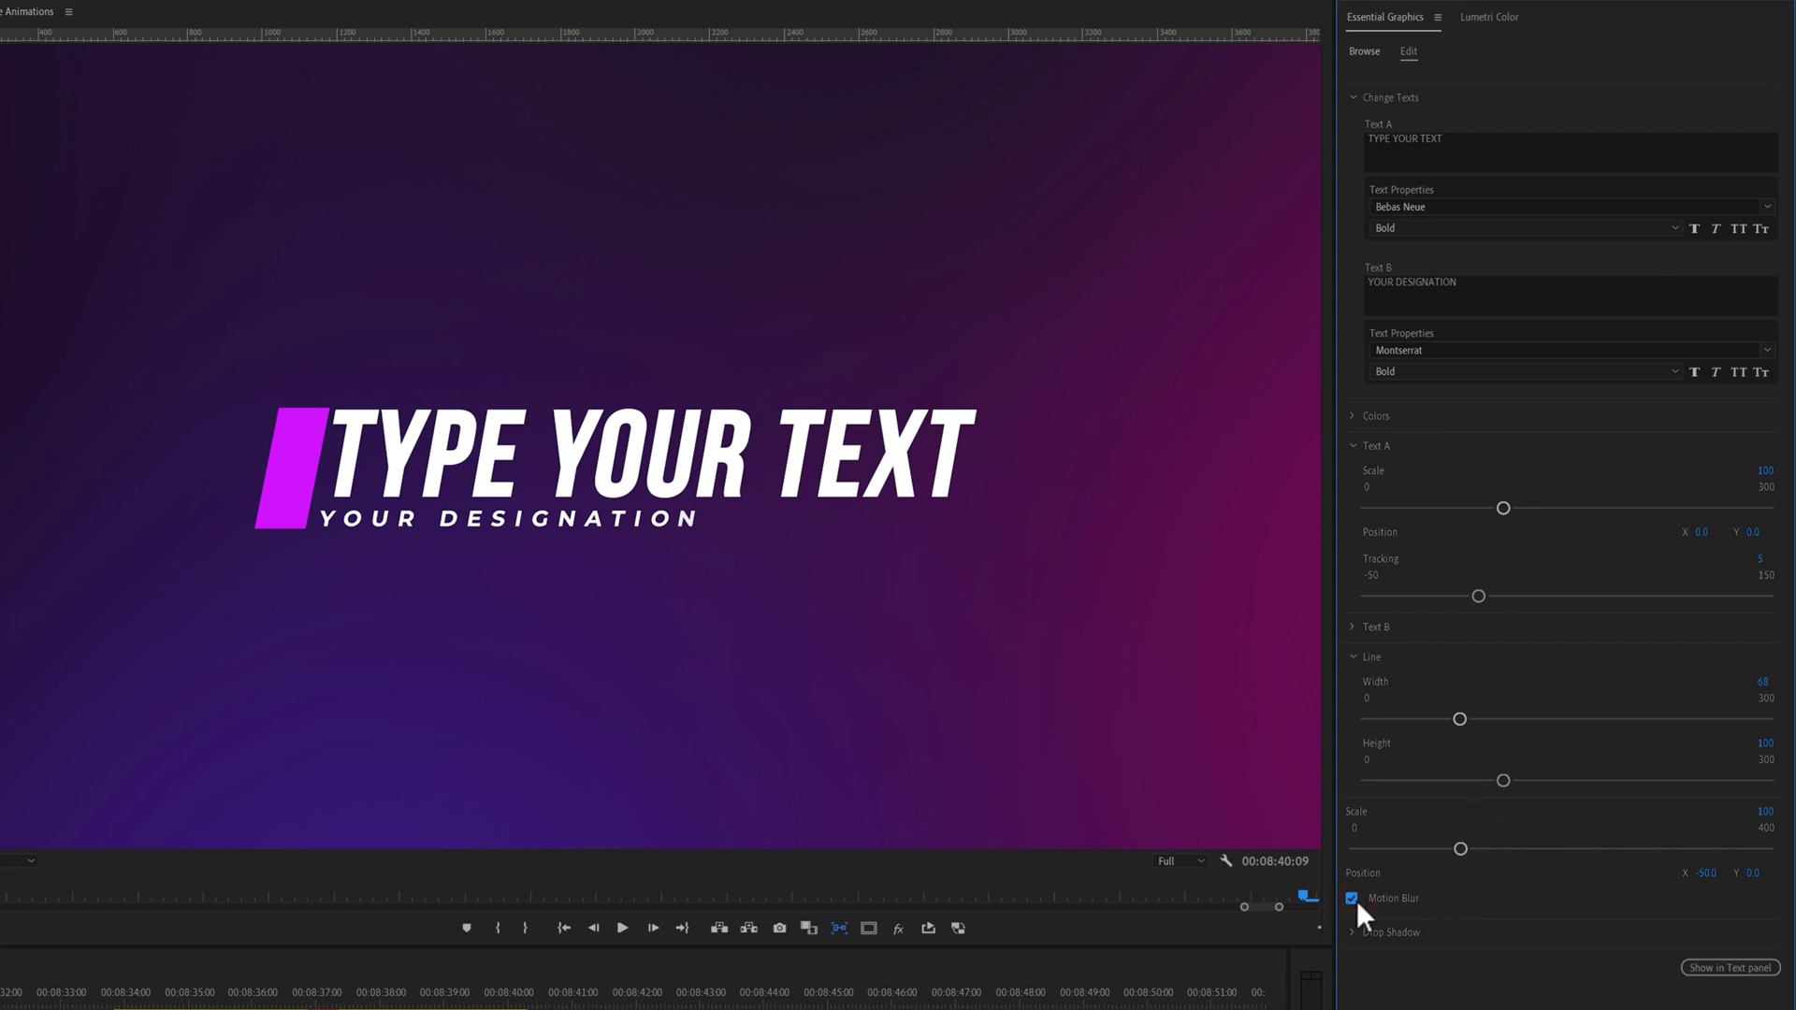
left_click(1355, 934)
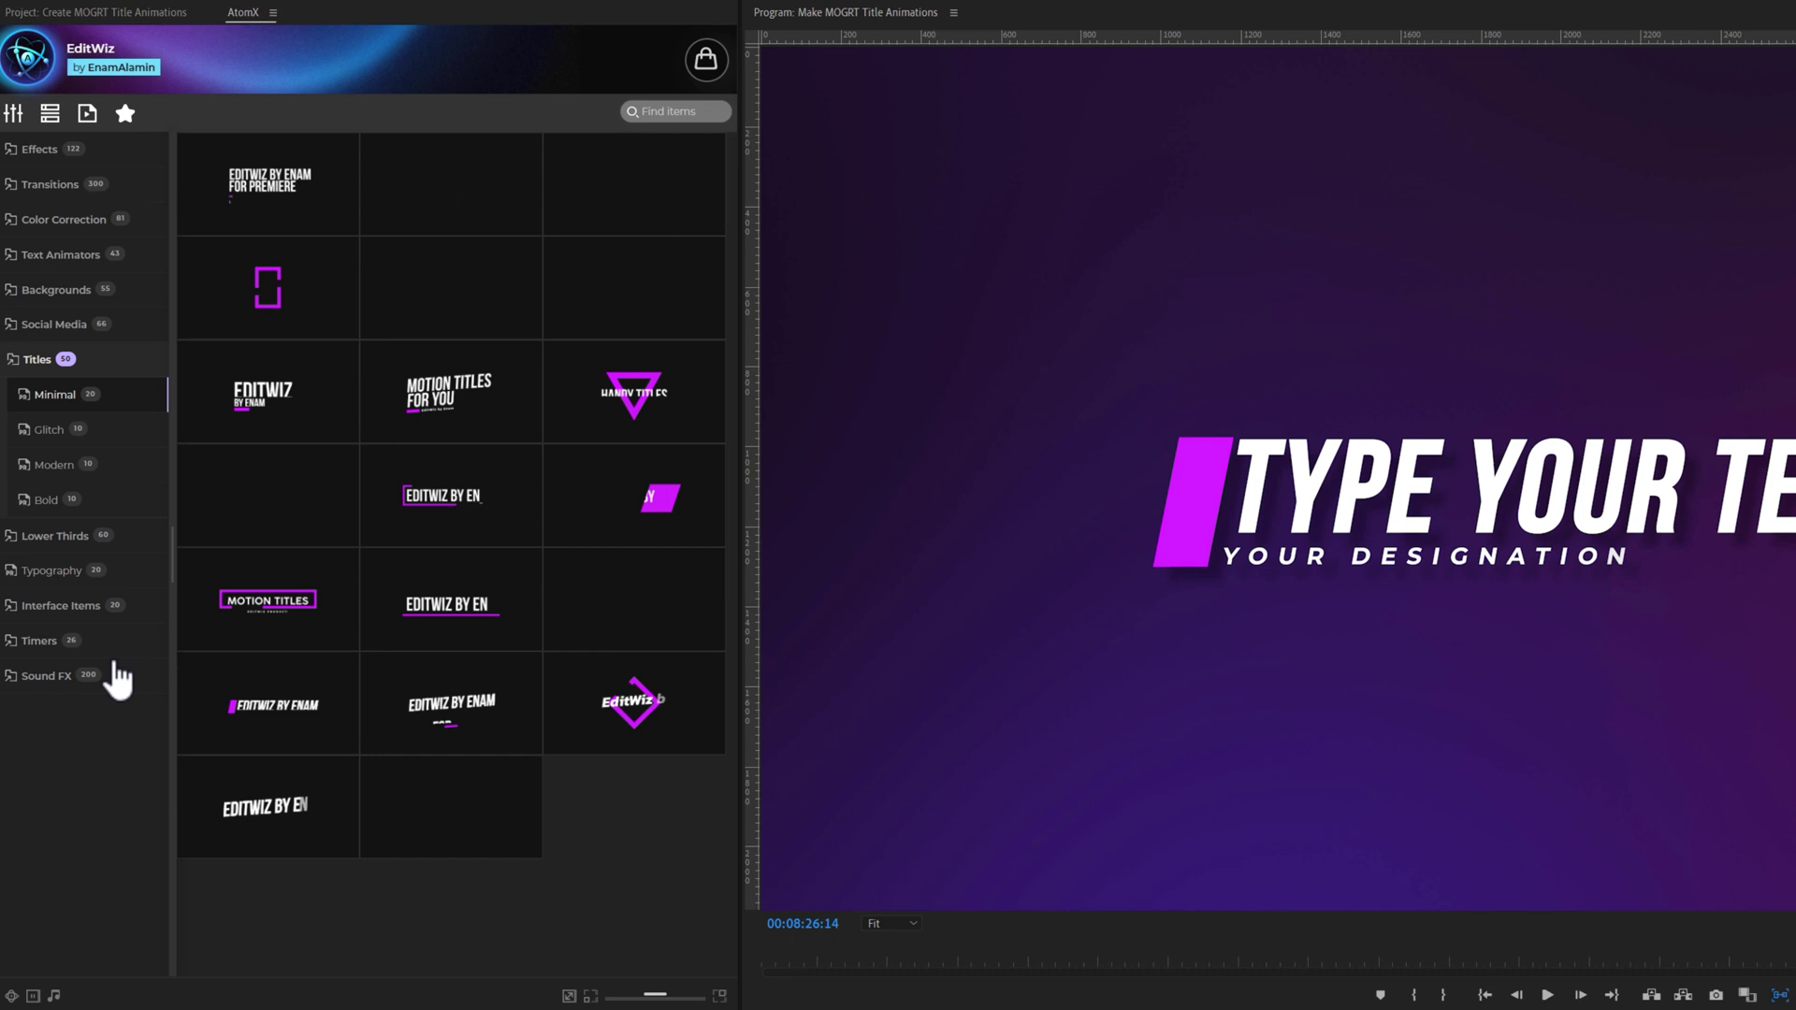
Browse AtomX's Lower Thirds, Typography, Interface Items, Timers and Sound FX categories.
left_click(105, 552)
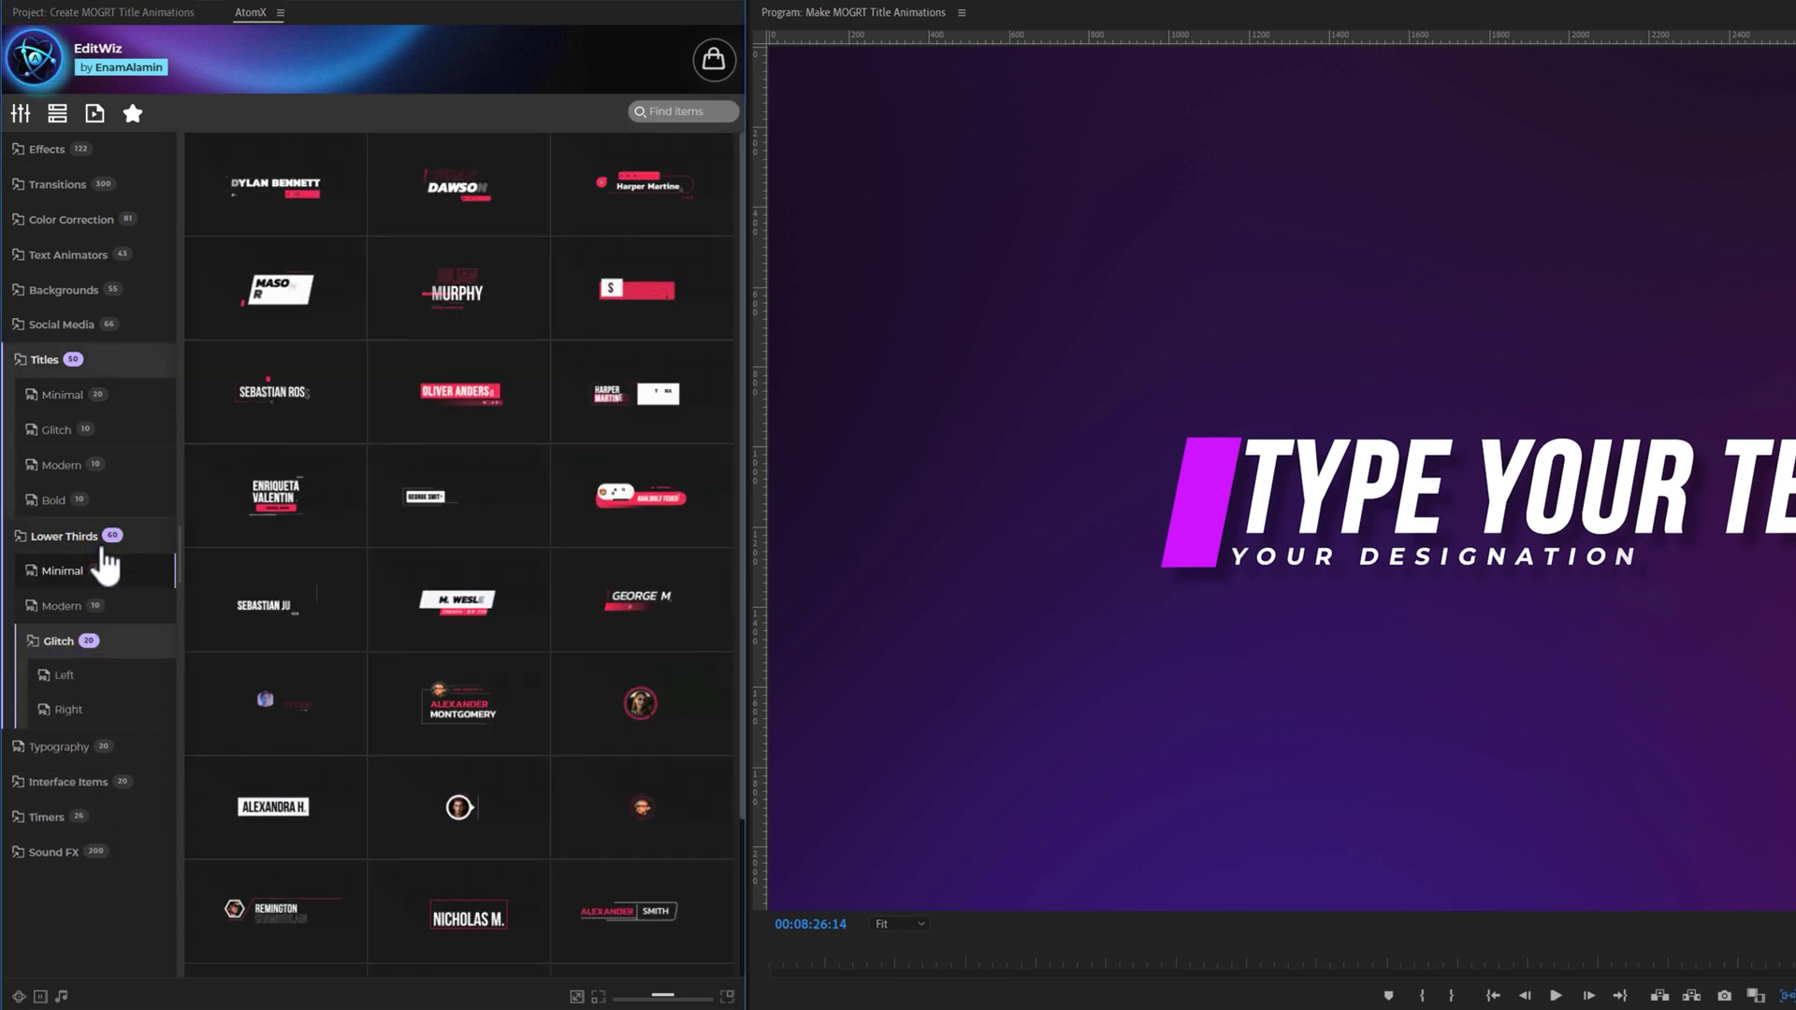
left_click(65, 754)
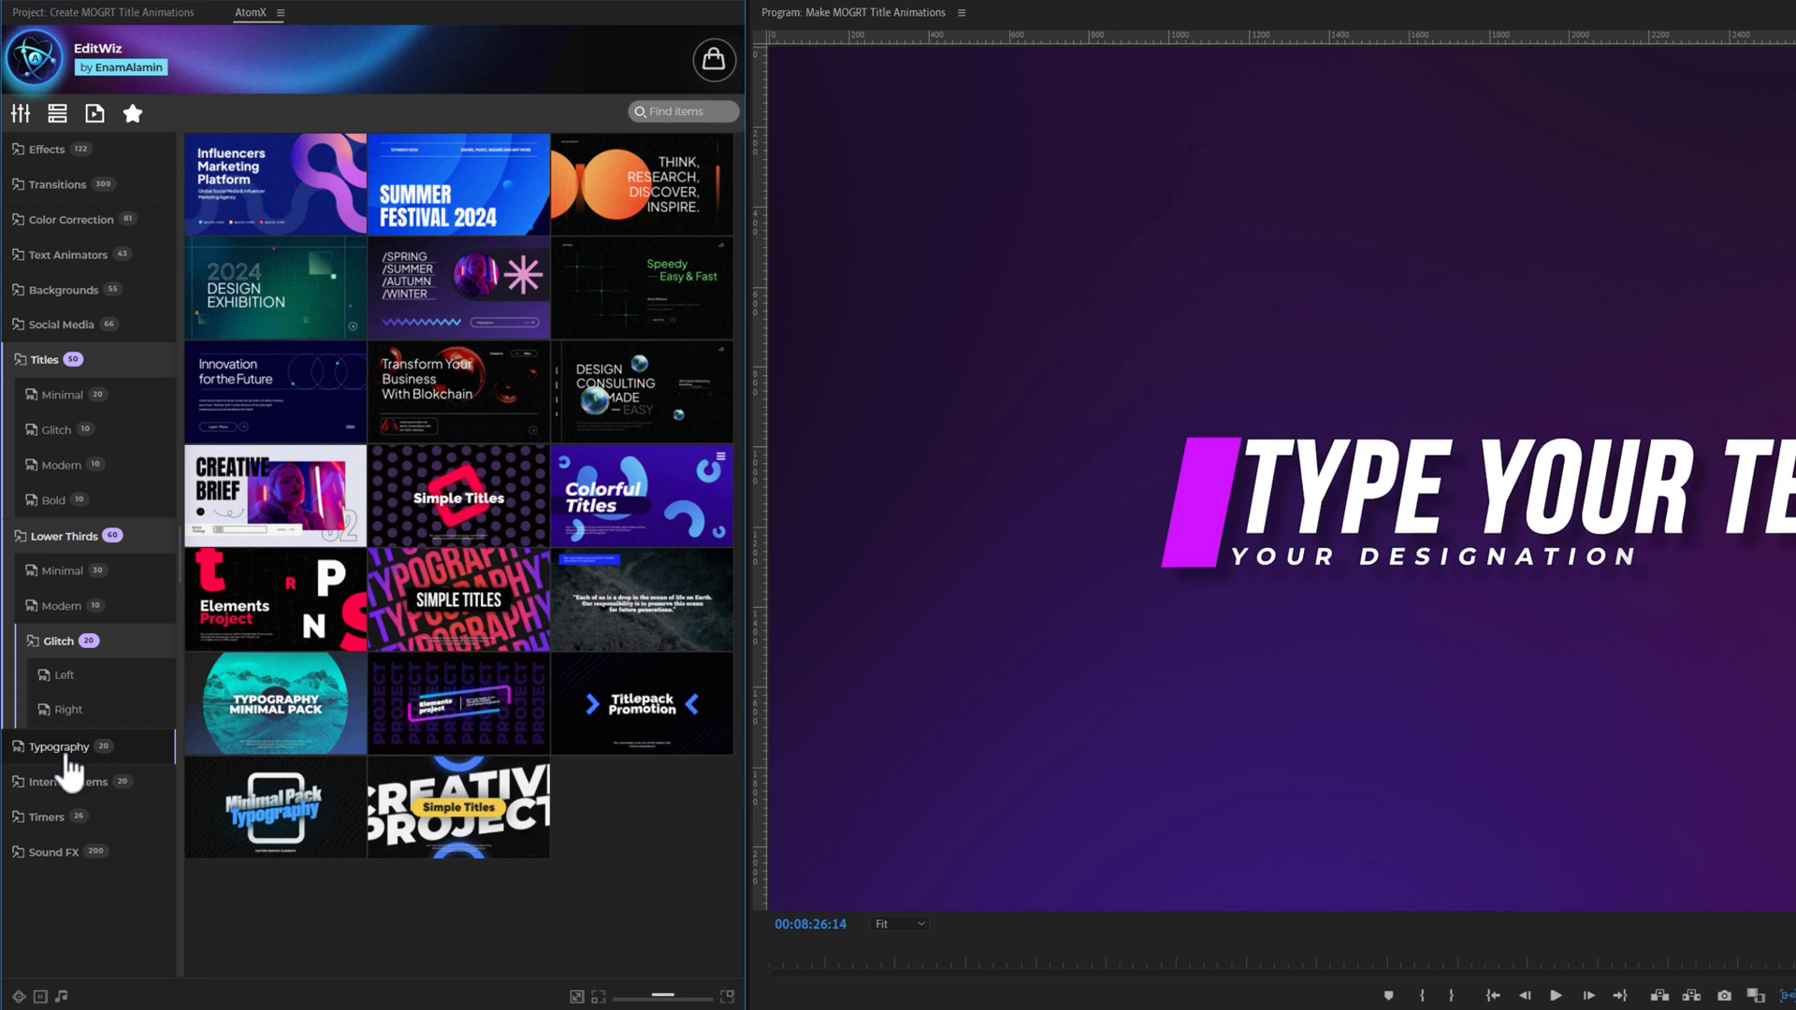
left_click(69, 782)
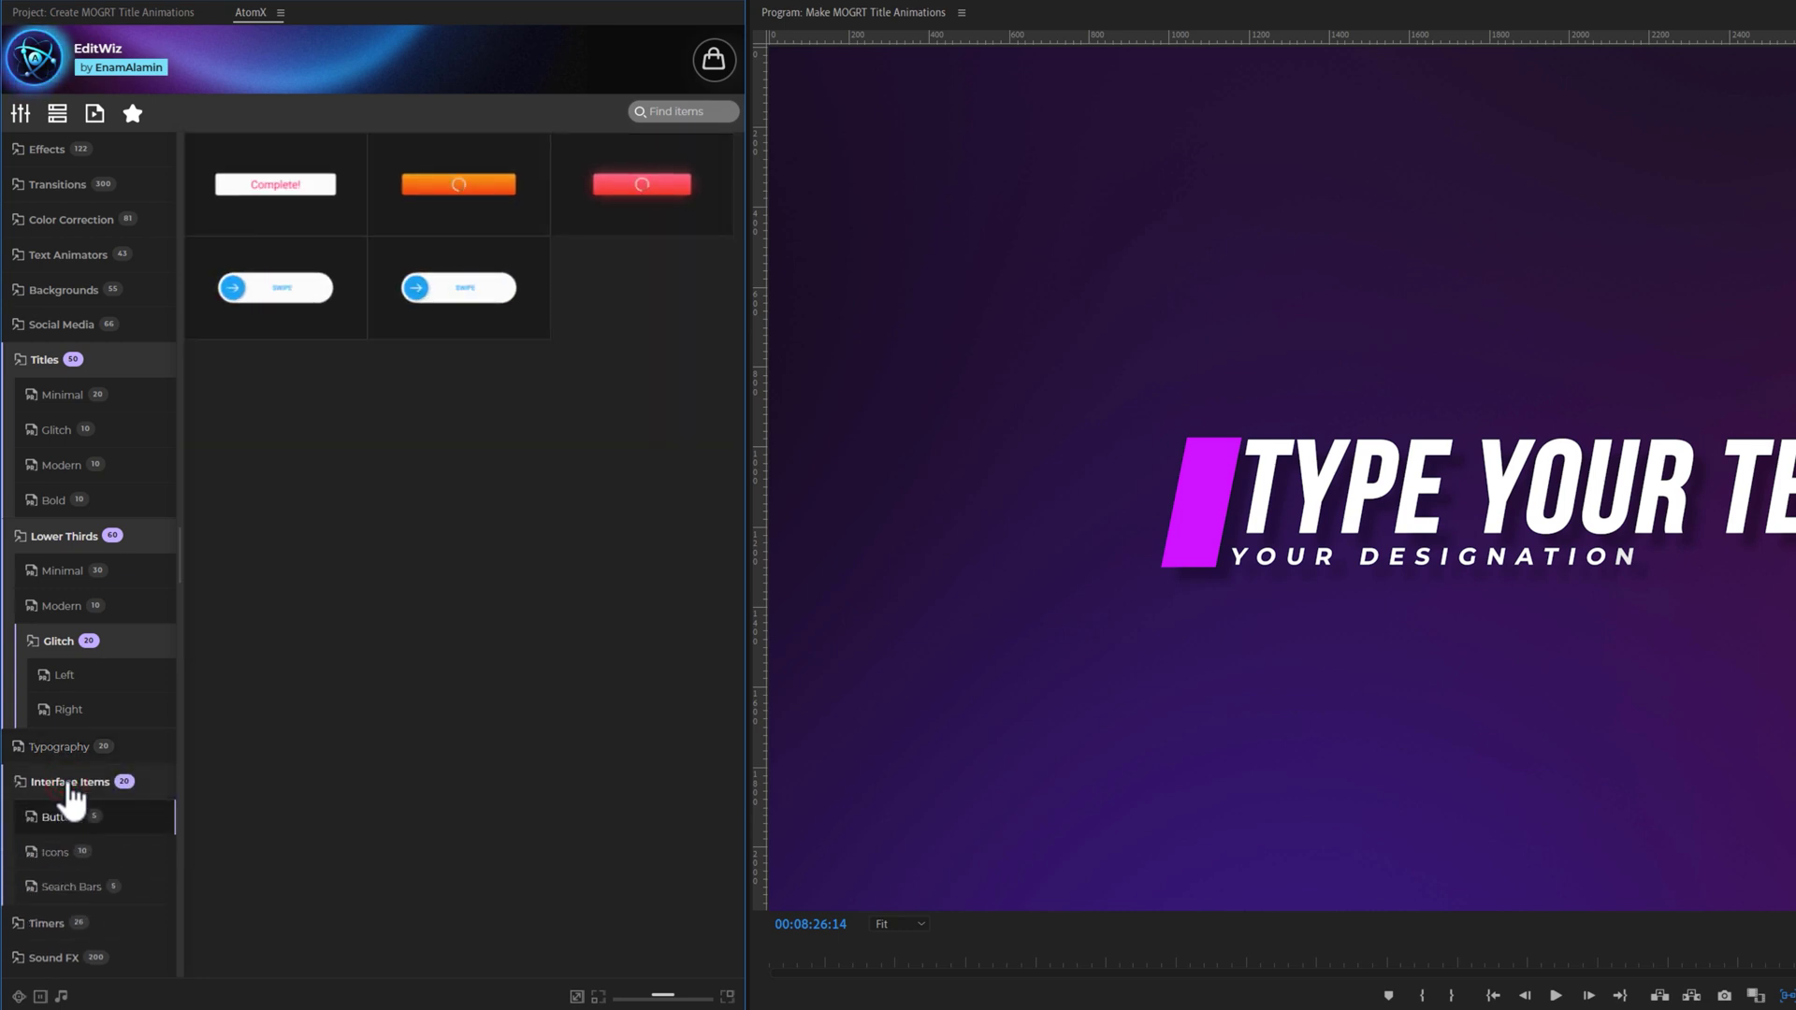
left_click(84, 923)
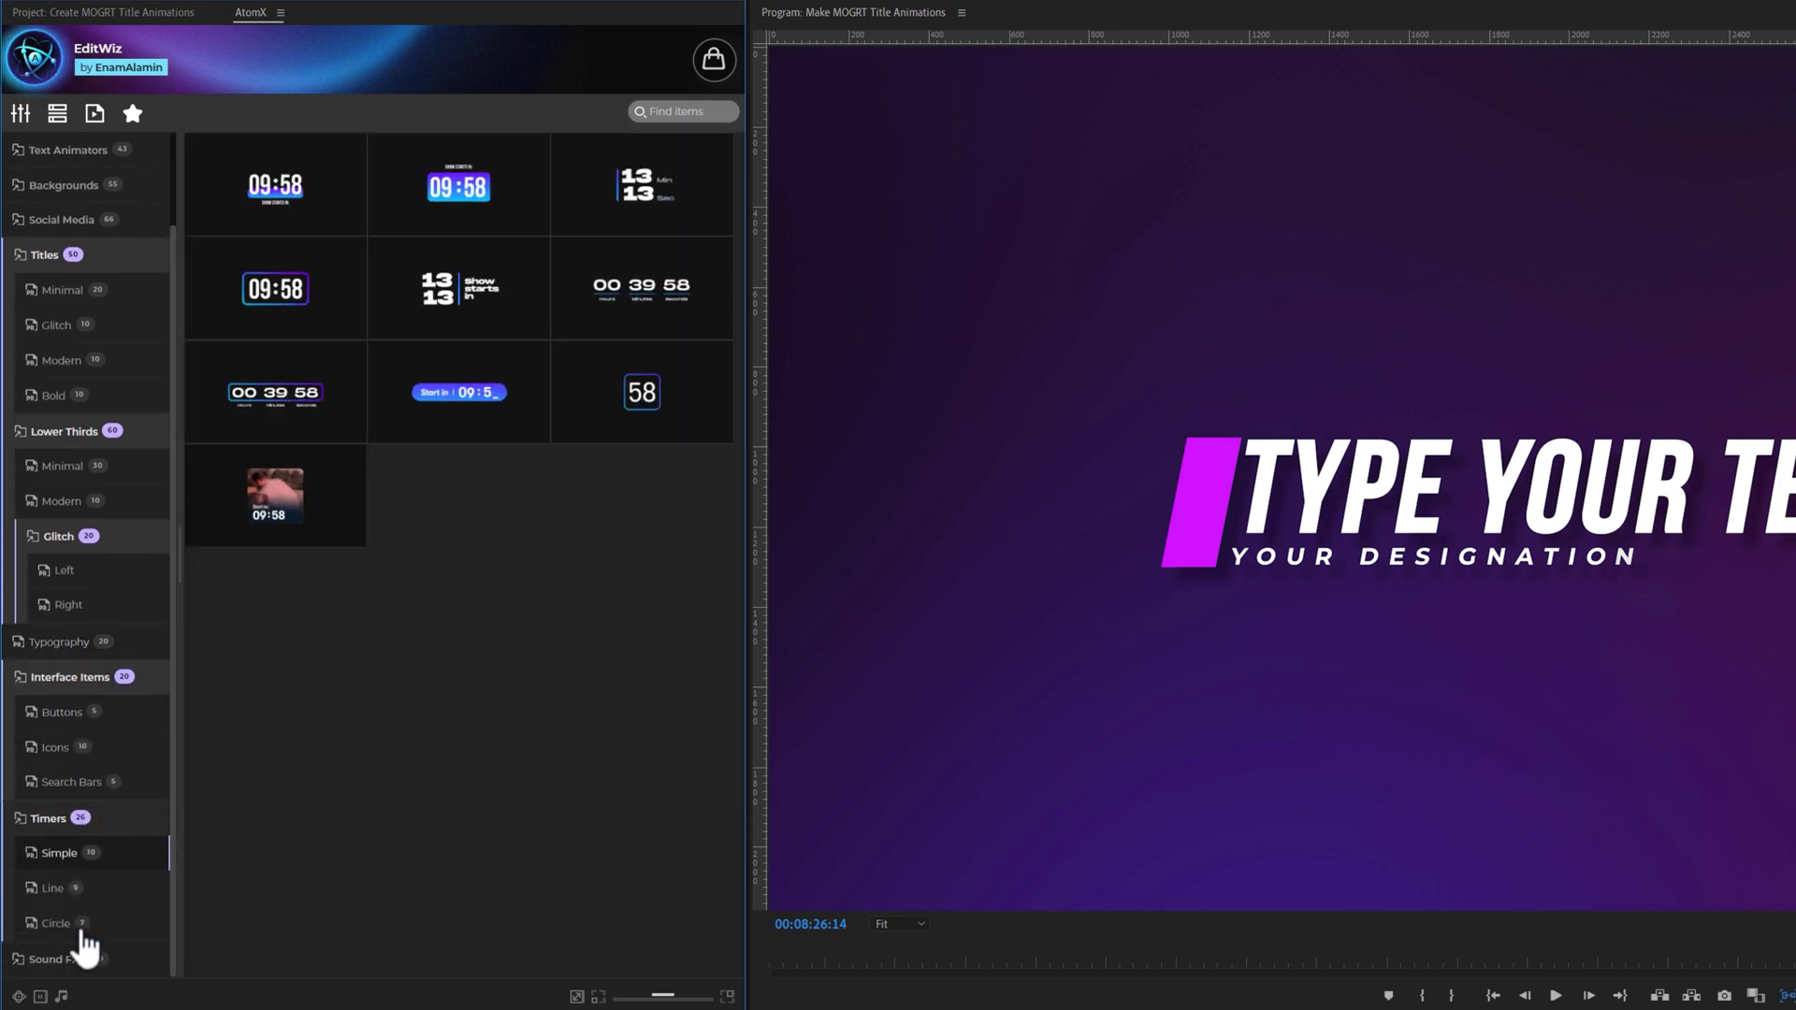
left_click(91, 970)
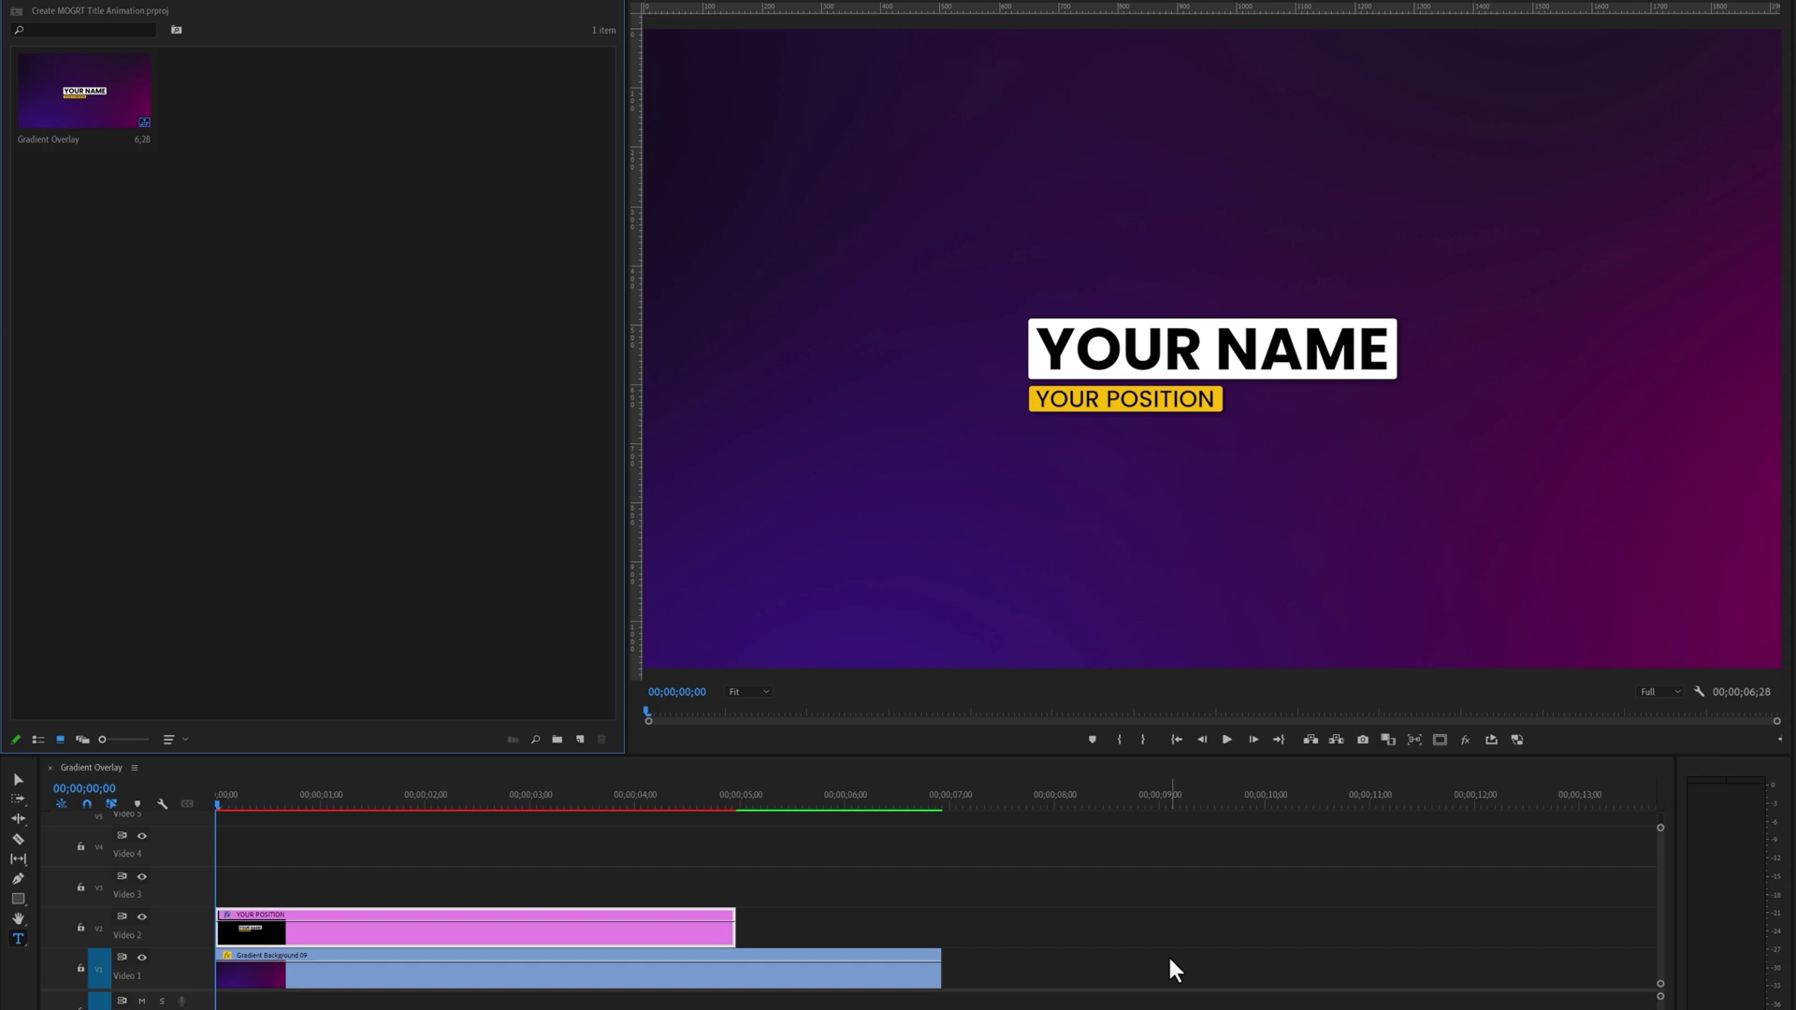
Select both YOUR NAME and YOUR POSITION lines and drag them to the lower left.
left_click(20, 780)
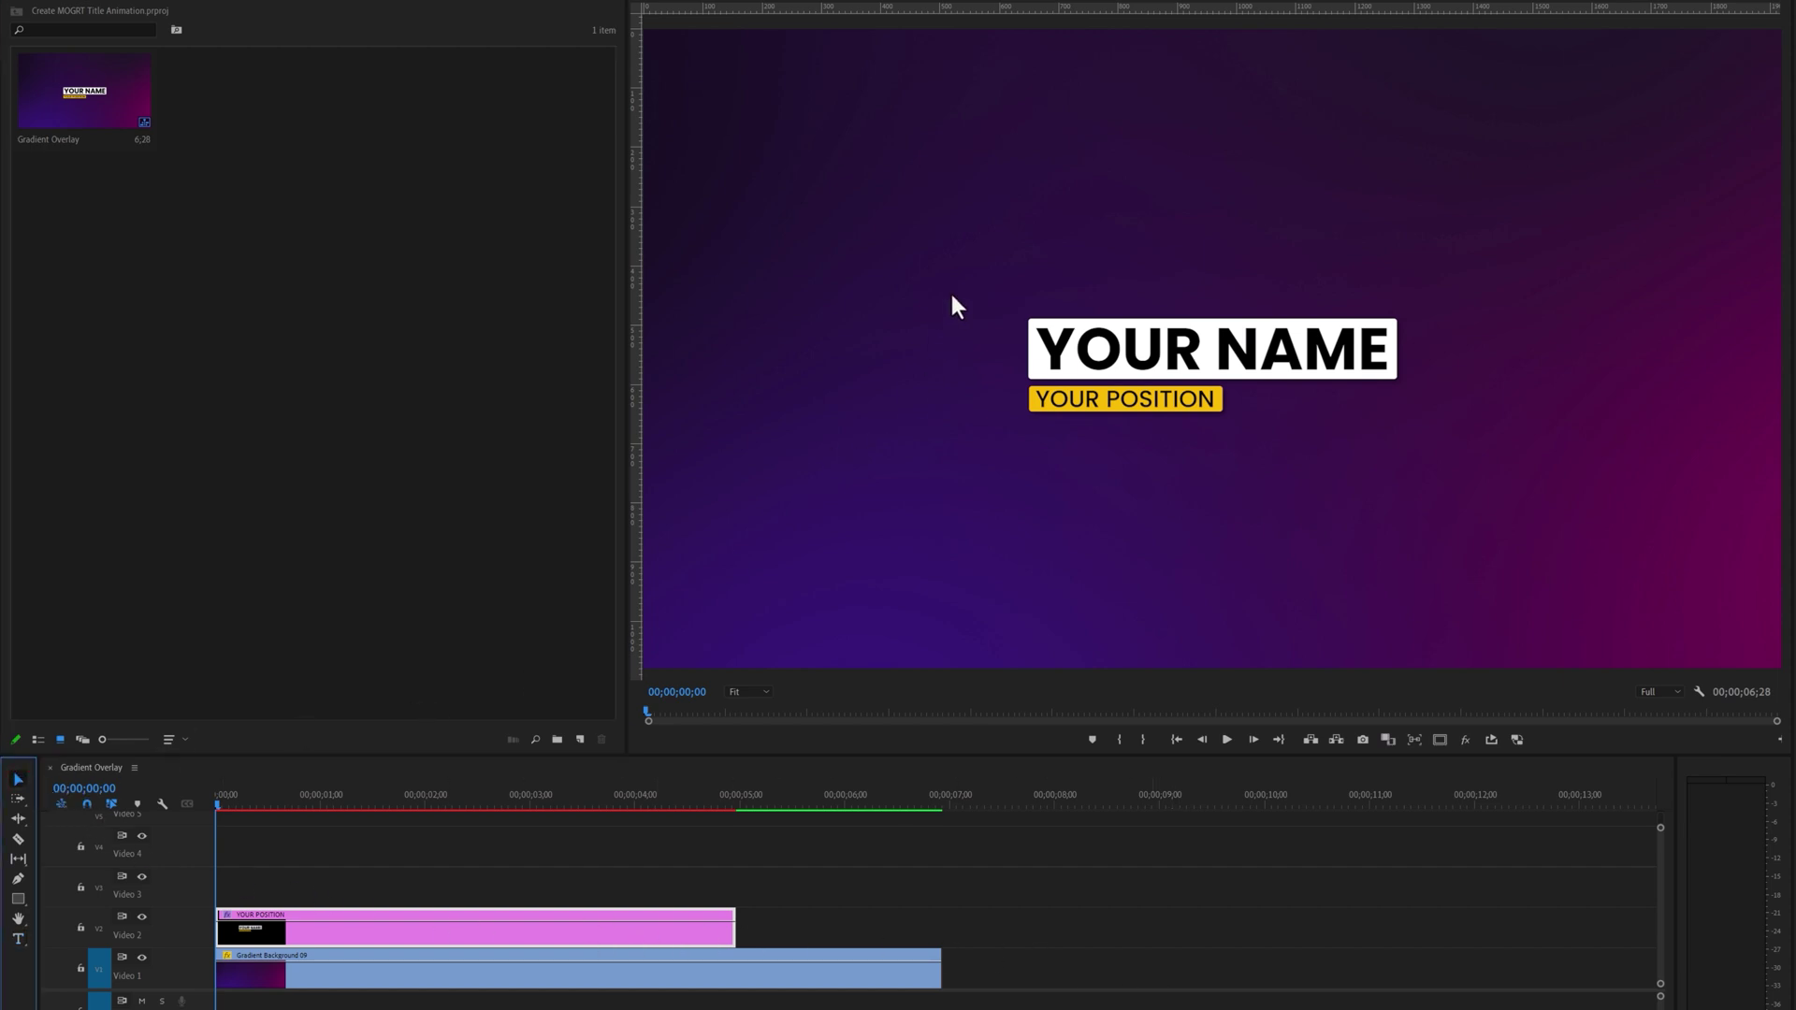
left_click_drag(959, 281, 1420, 469)
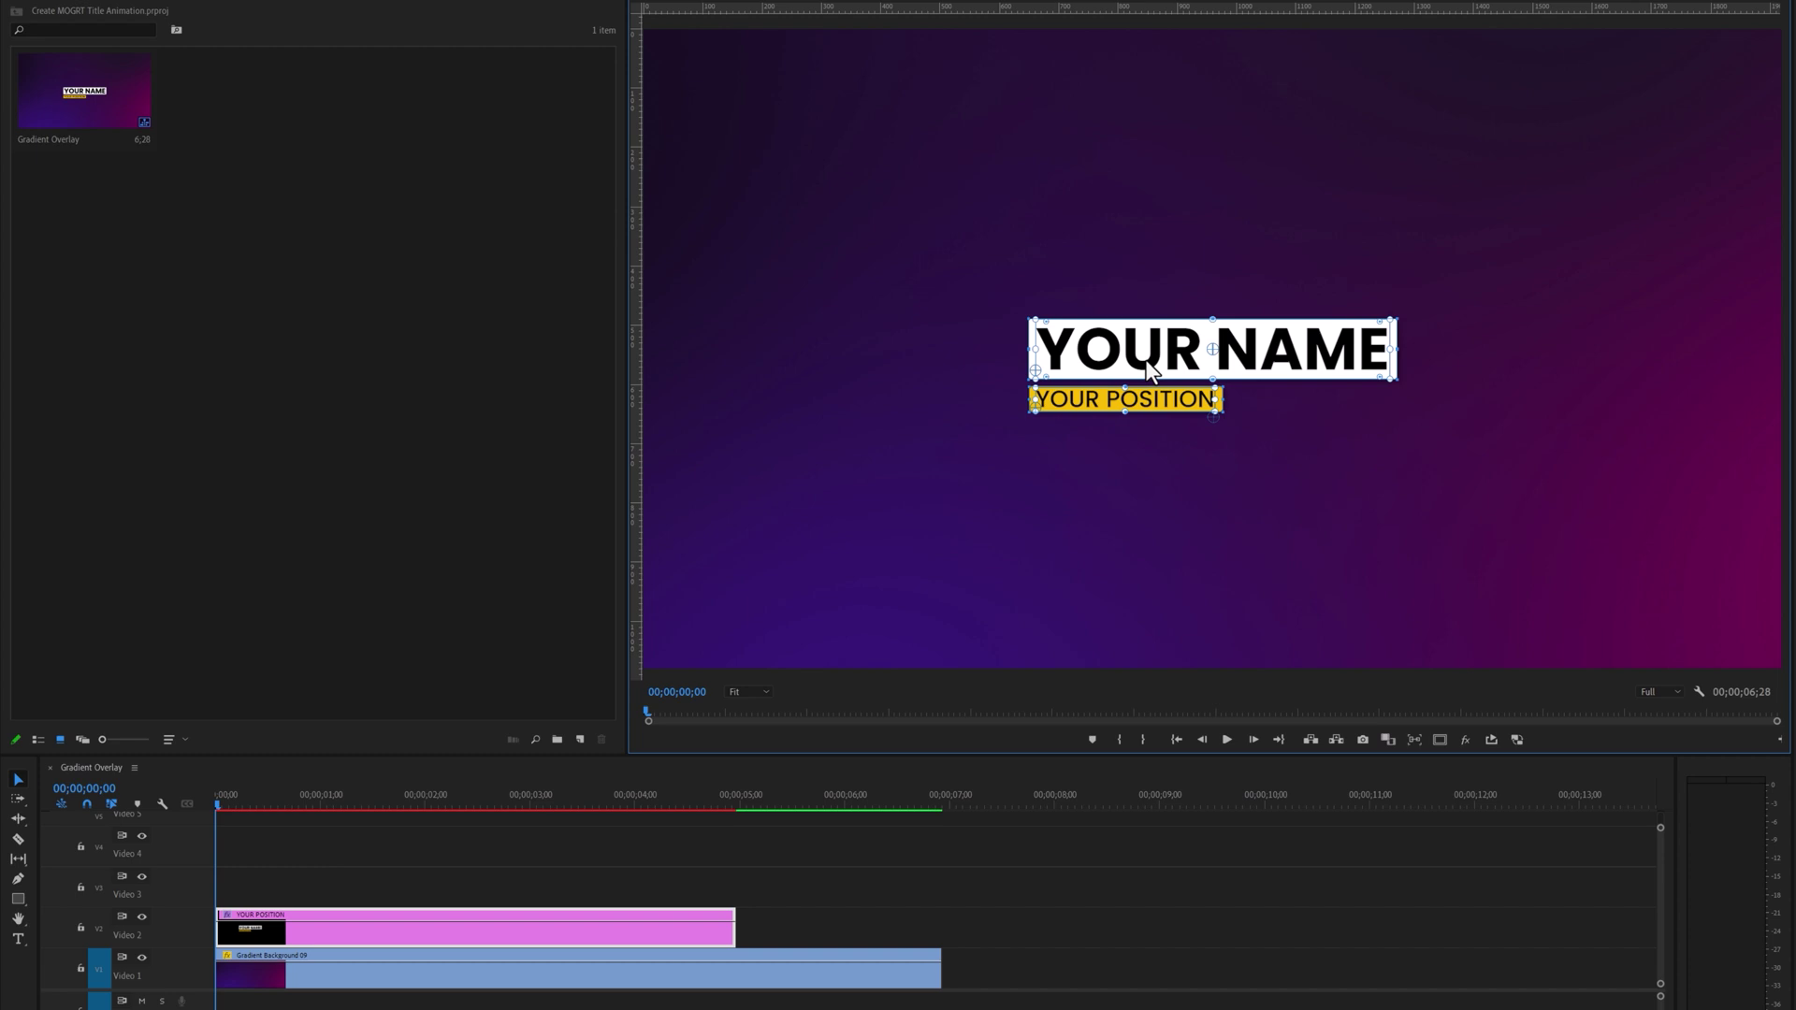
left_click_drag(1147, 361, 810, 578)
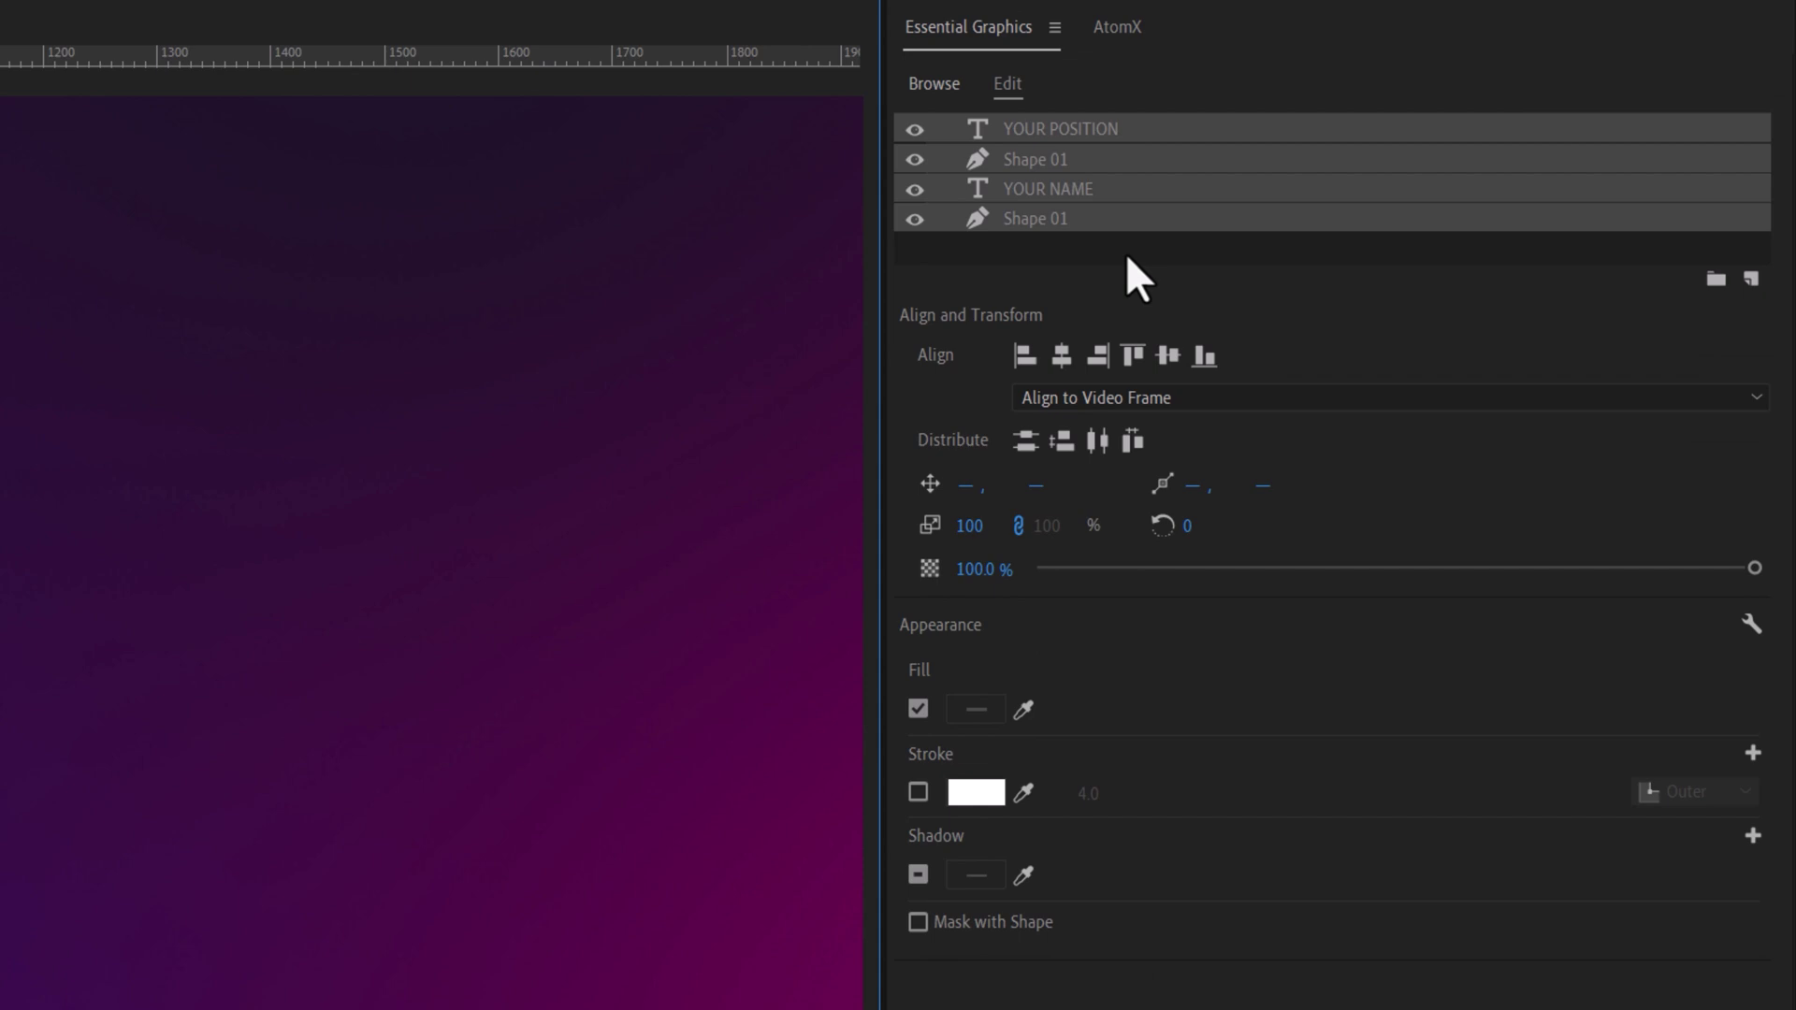
Put the white box shape behind YOUR NAME into its own group.
left_click(1126, 251)
left_click(1099, 218)
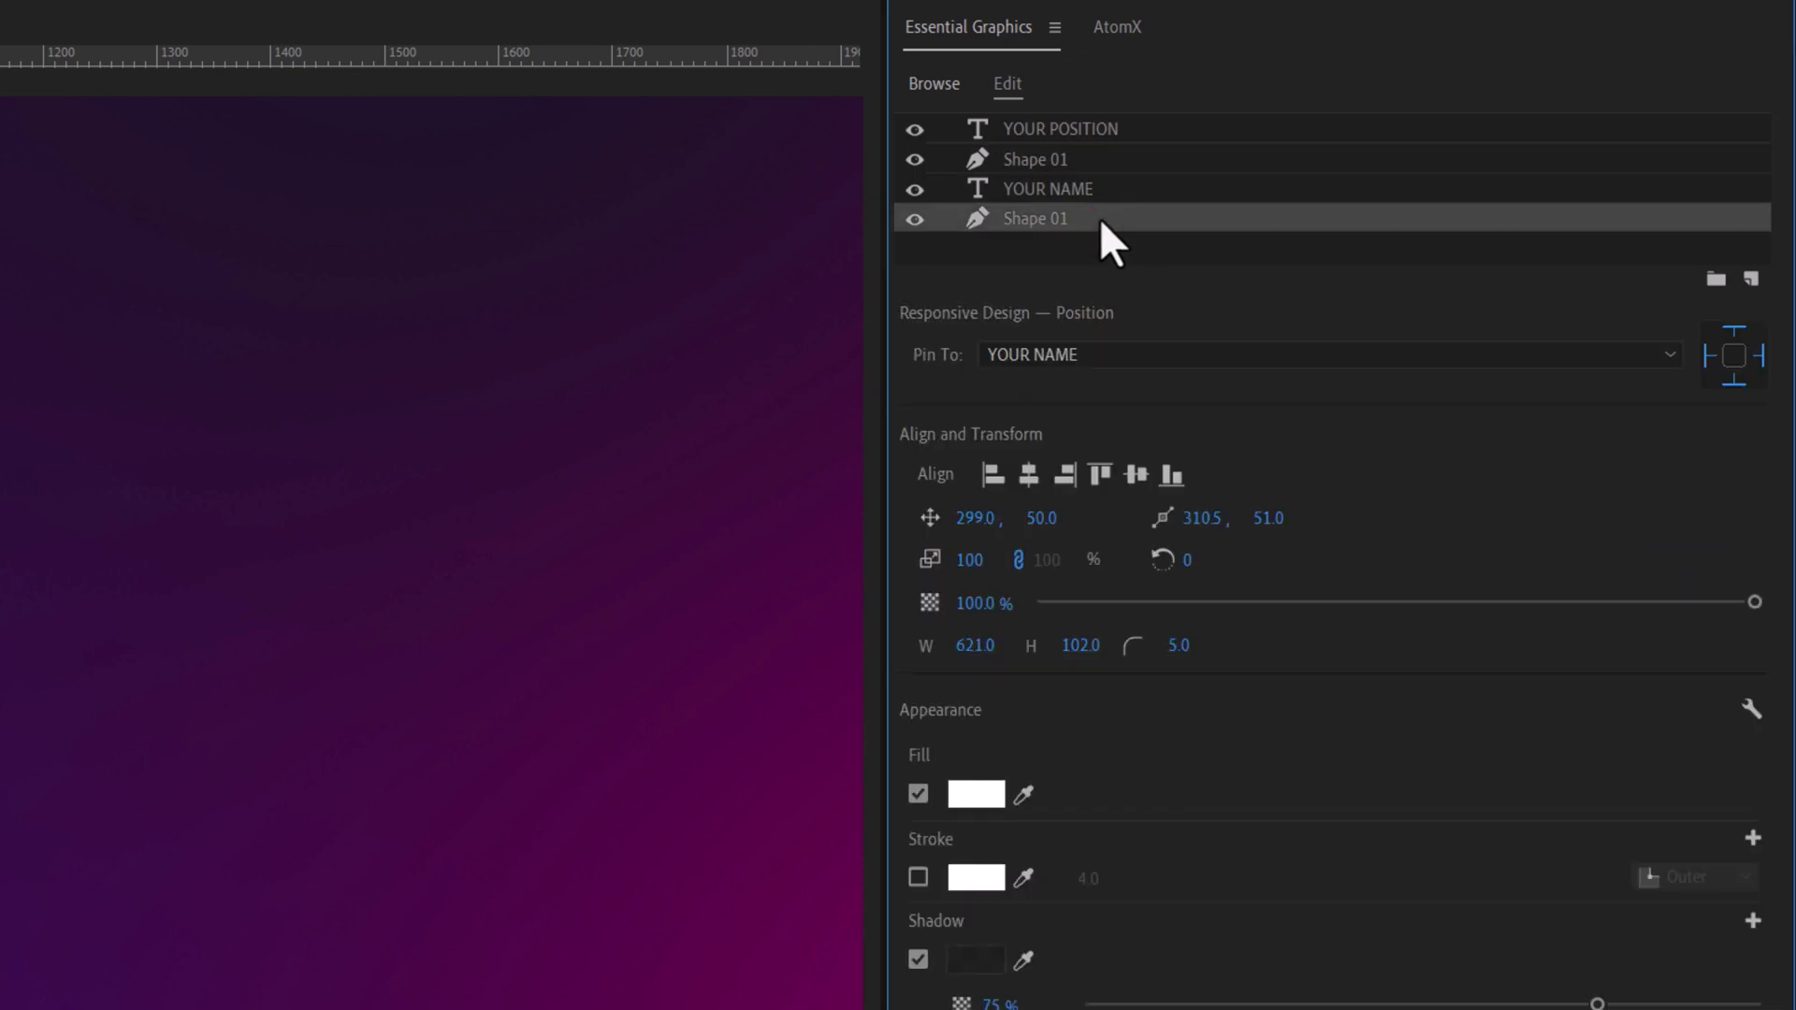
left_click(1716, 279)
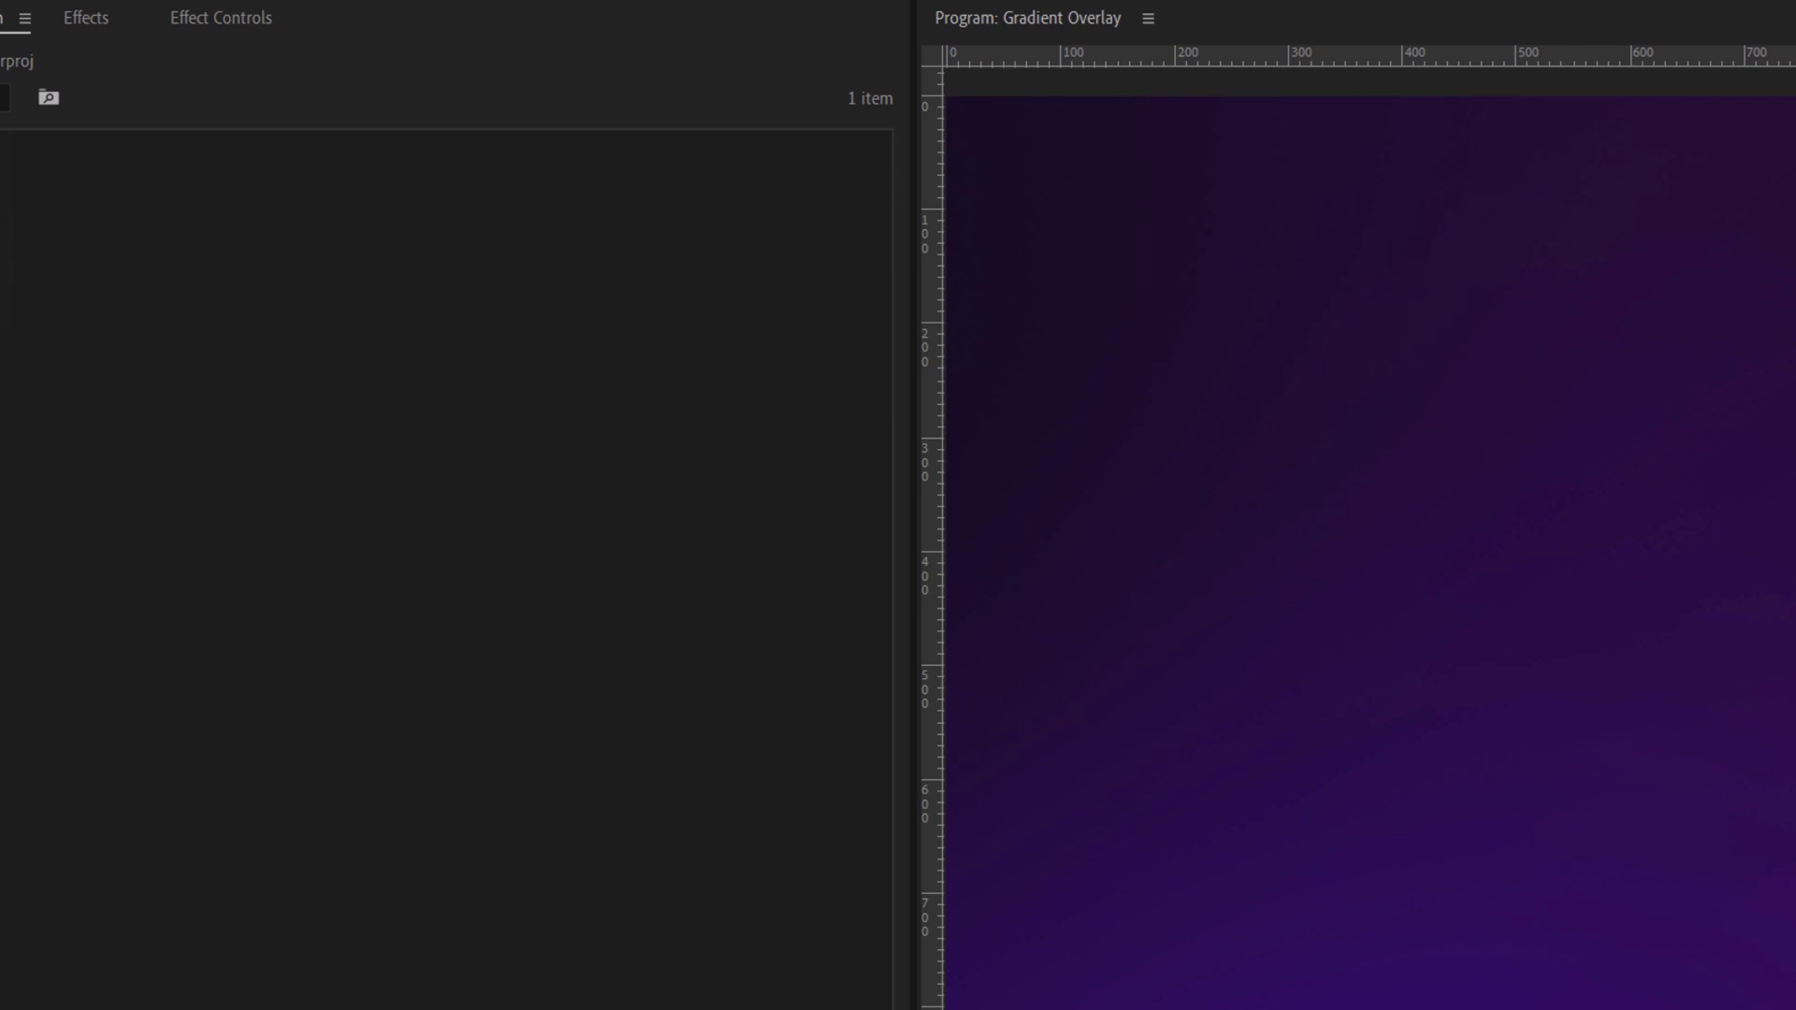
Apply the Transform effect to the white box's group and view it in Effect Controls.
left_click(388, 28)
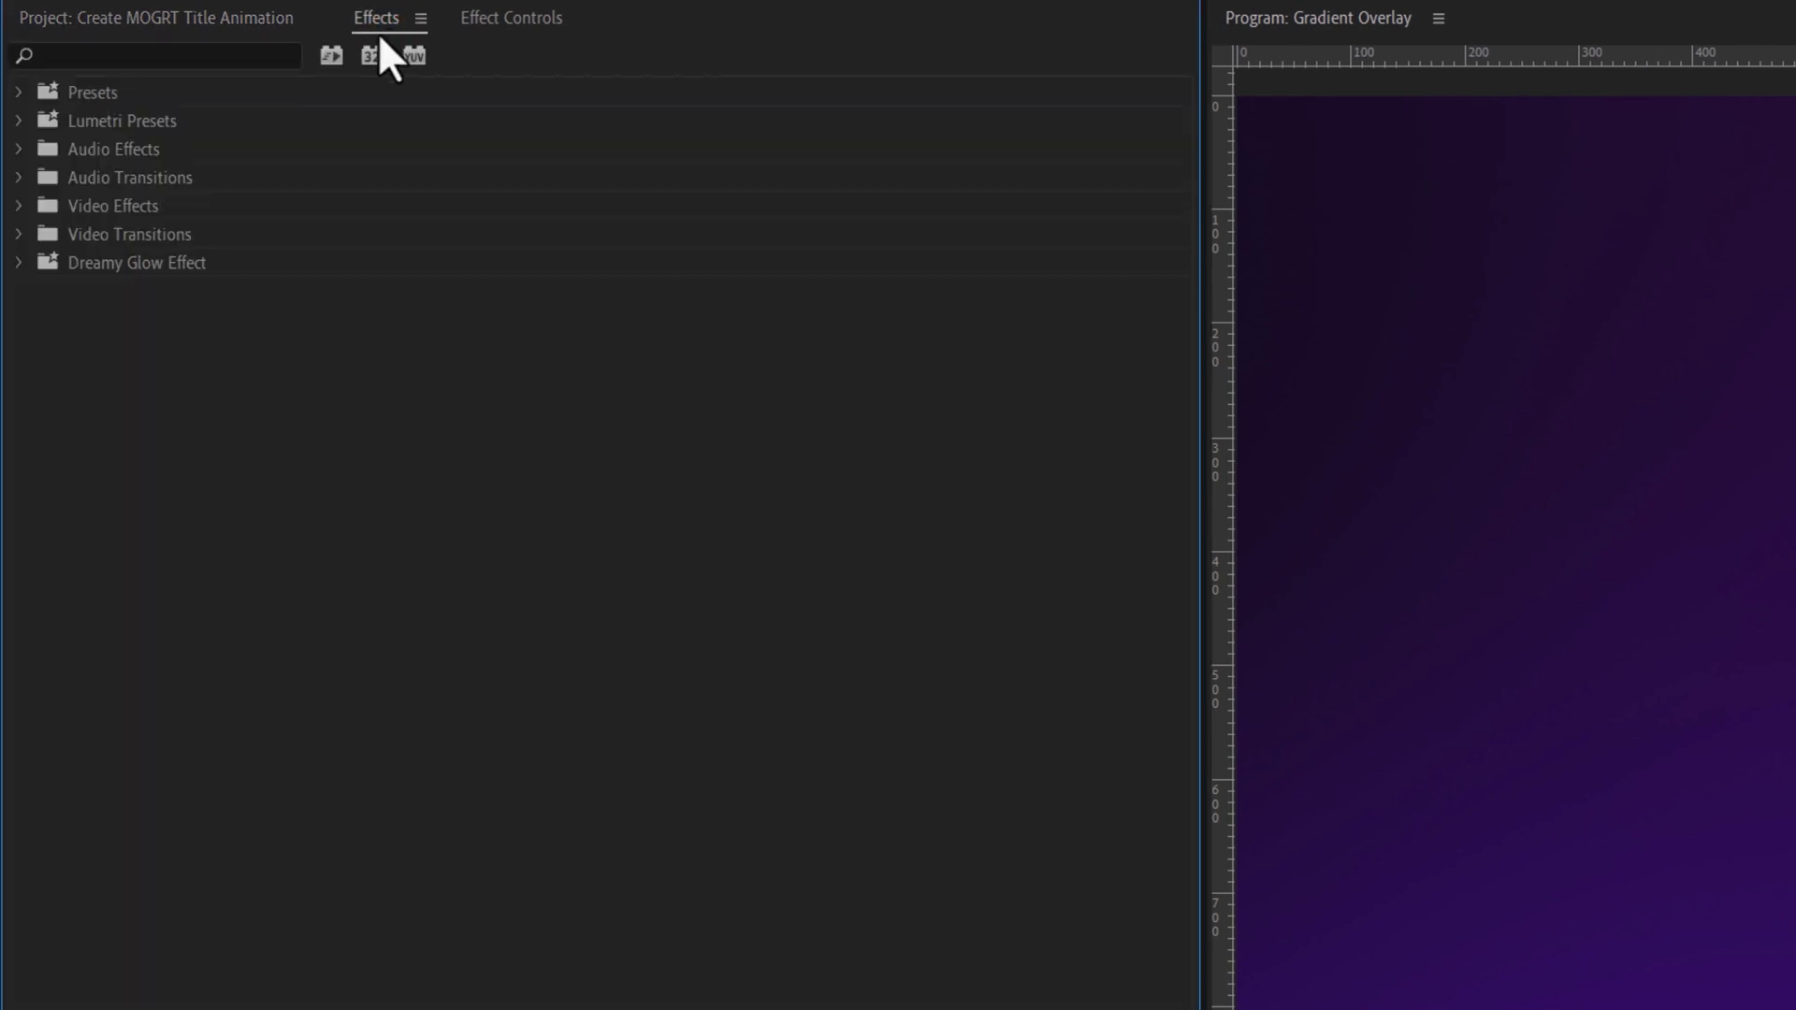
left_click(232, 56)
type("Transform")
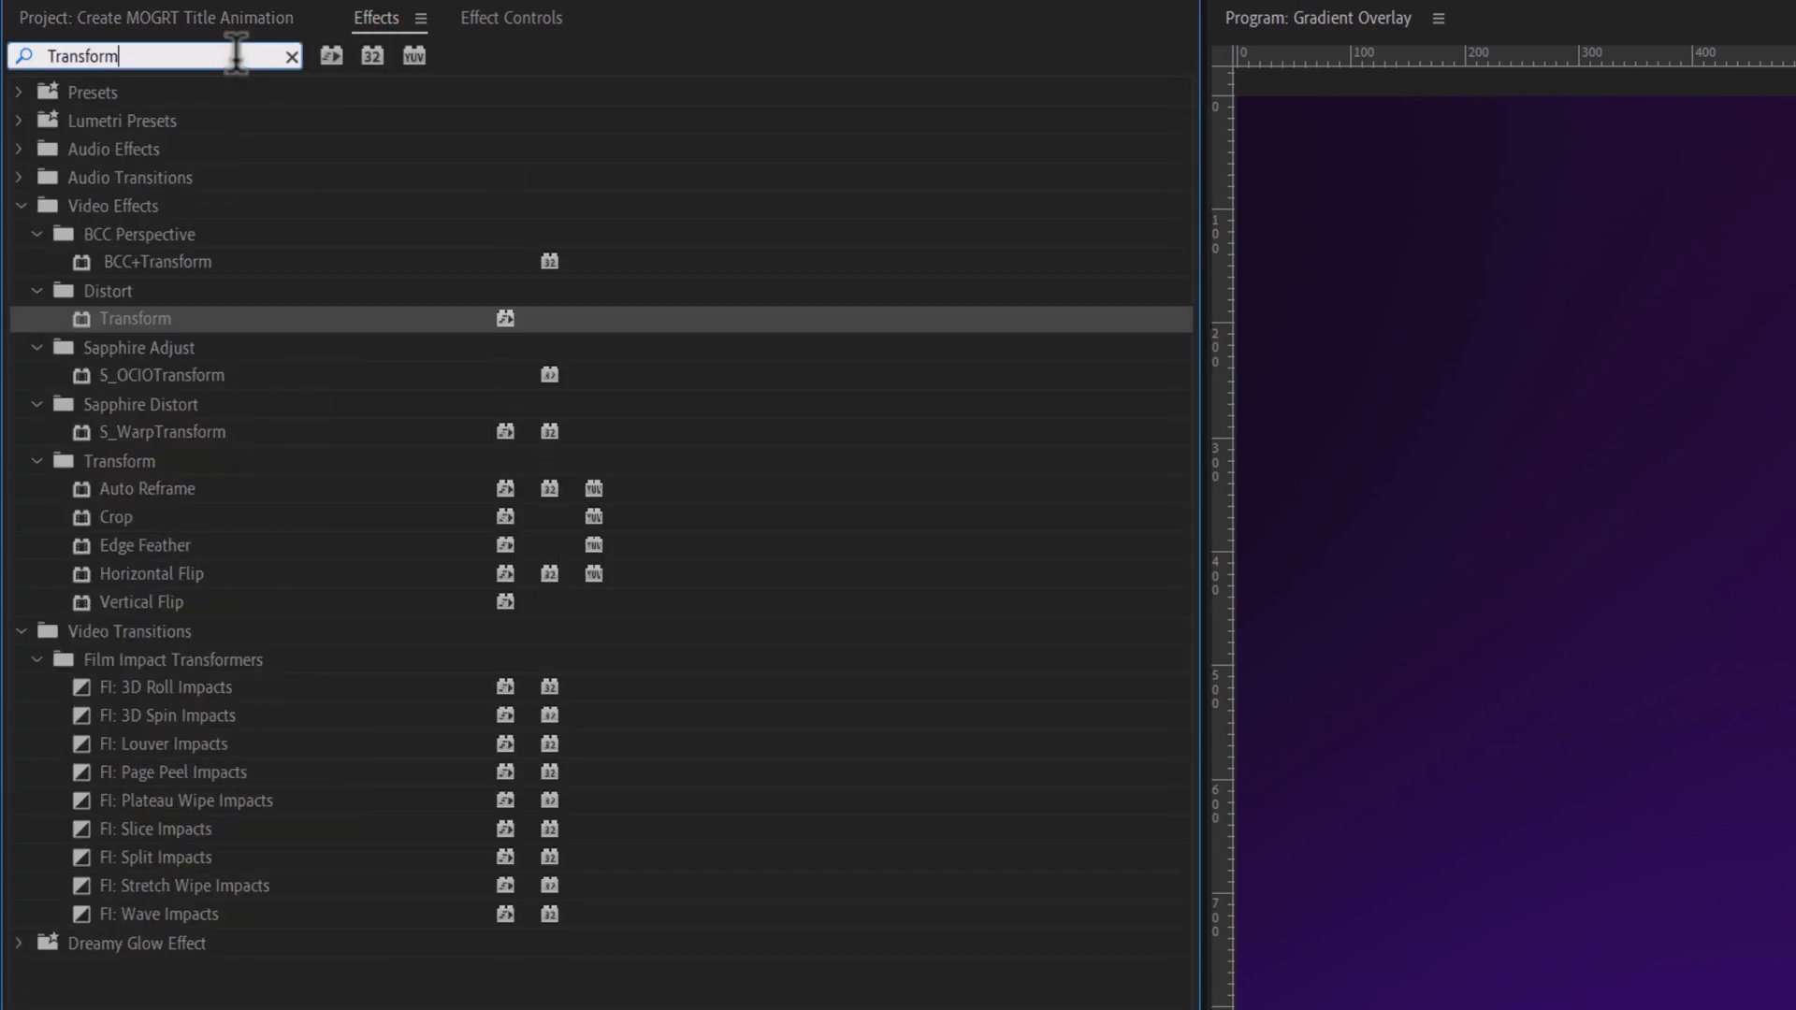
left_click_drag(208, 318, 1008, 265)
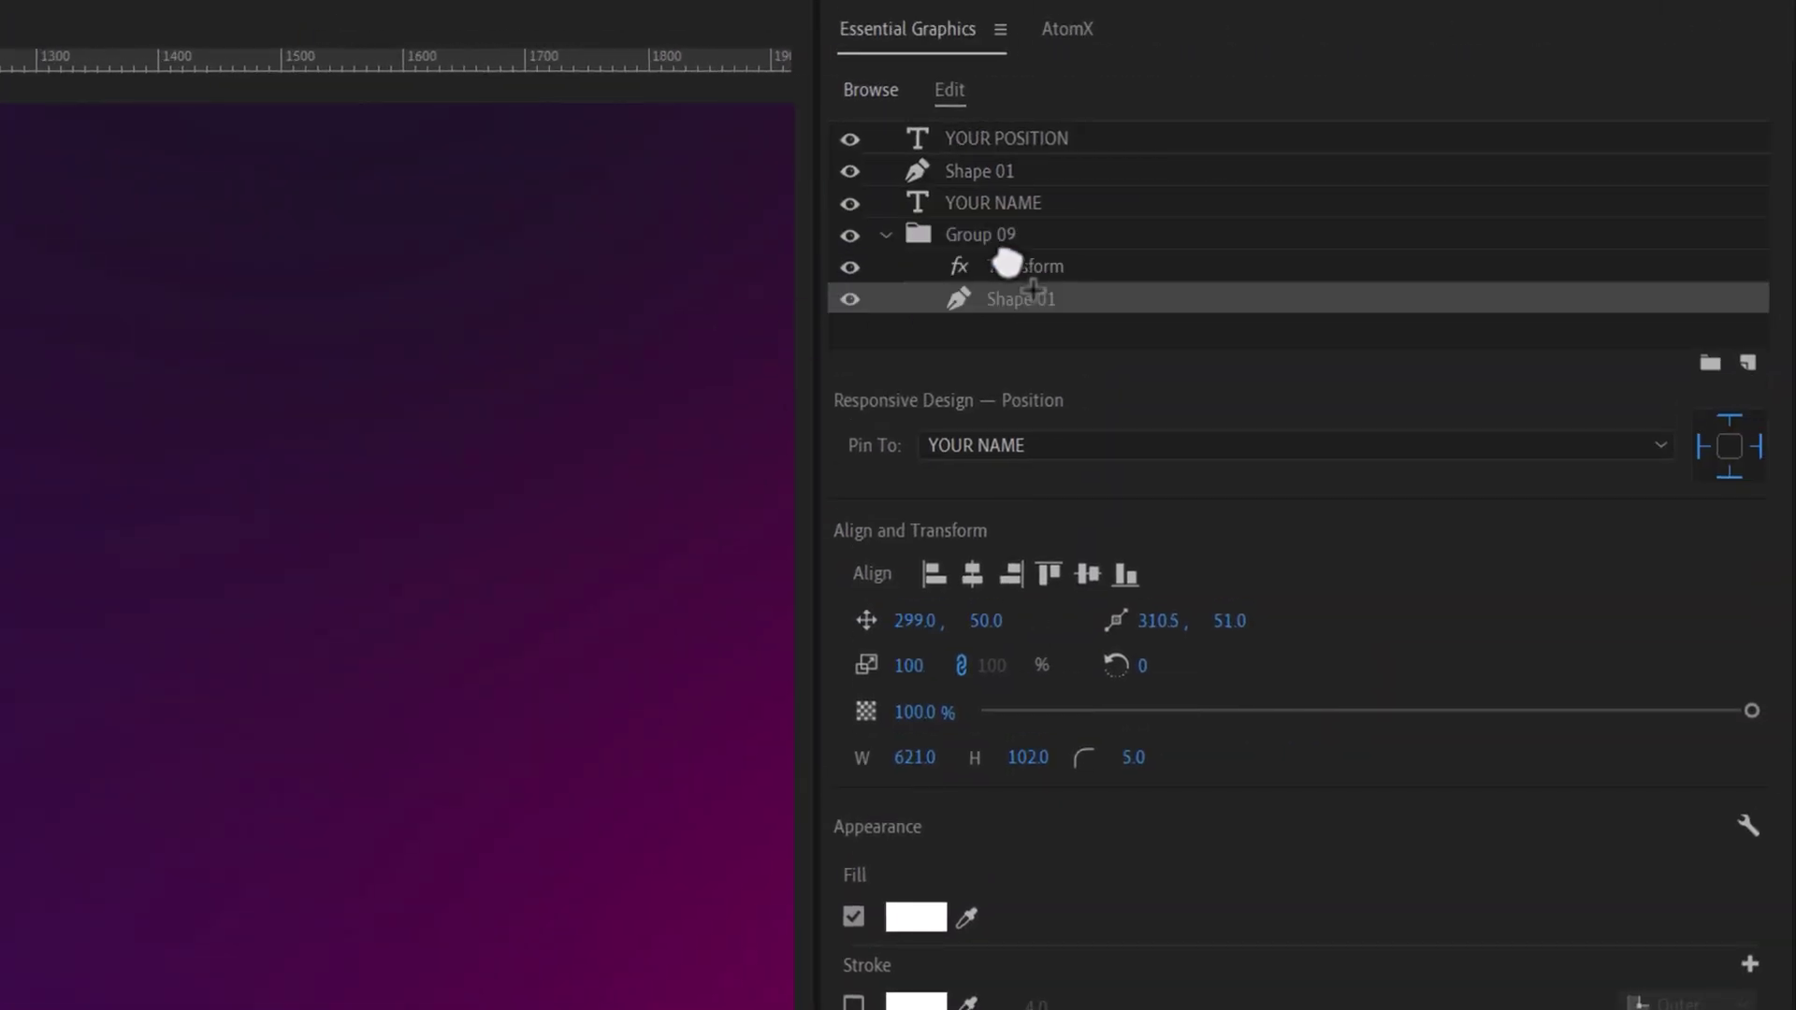
left_click(1096, 270)
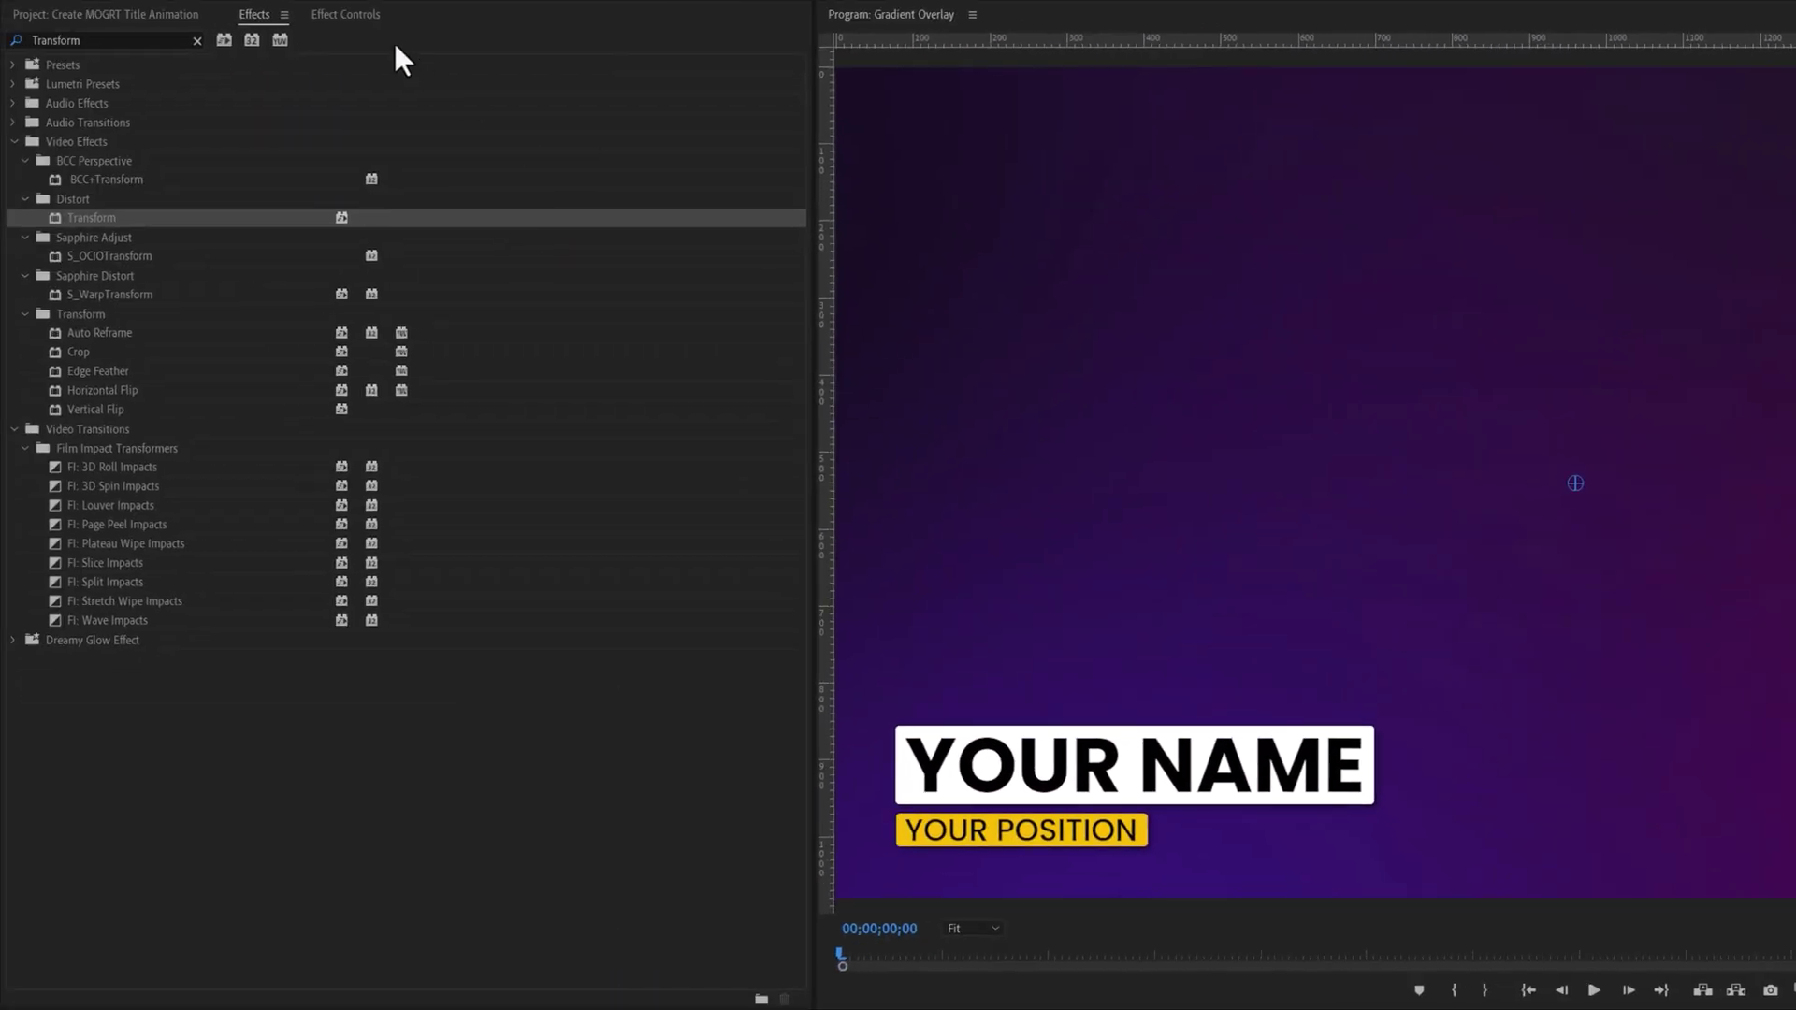
left_click(346, 15)
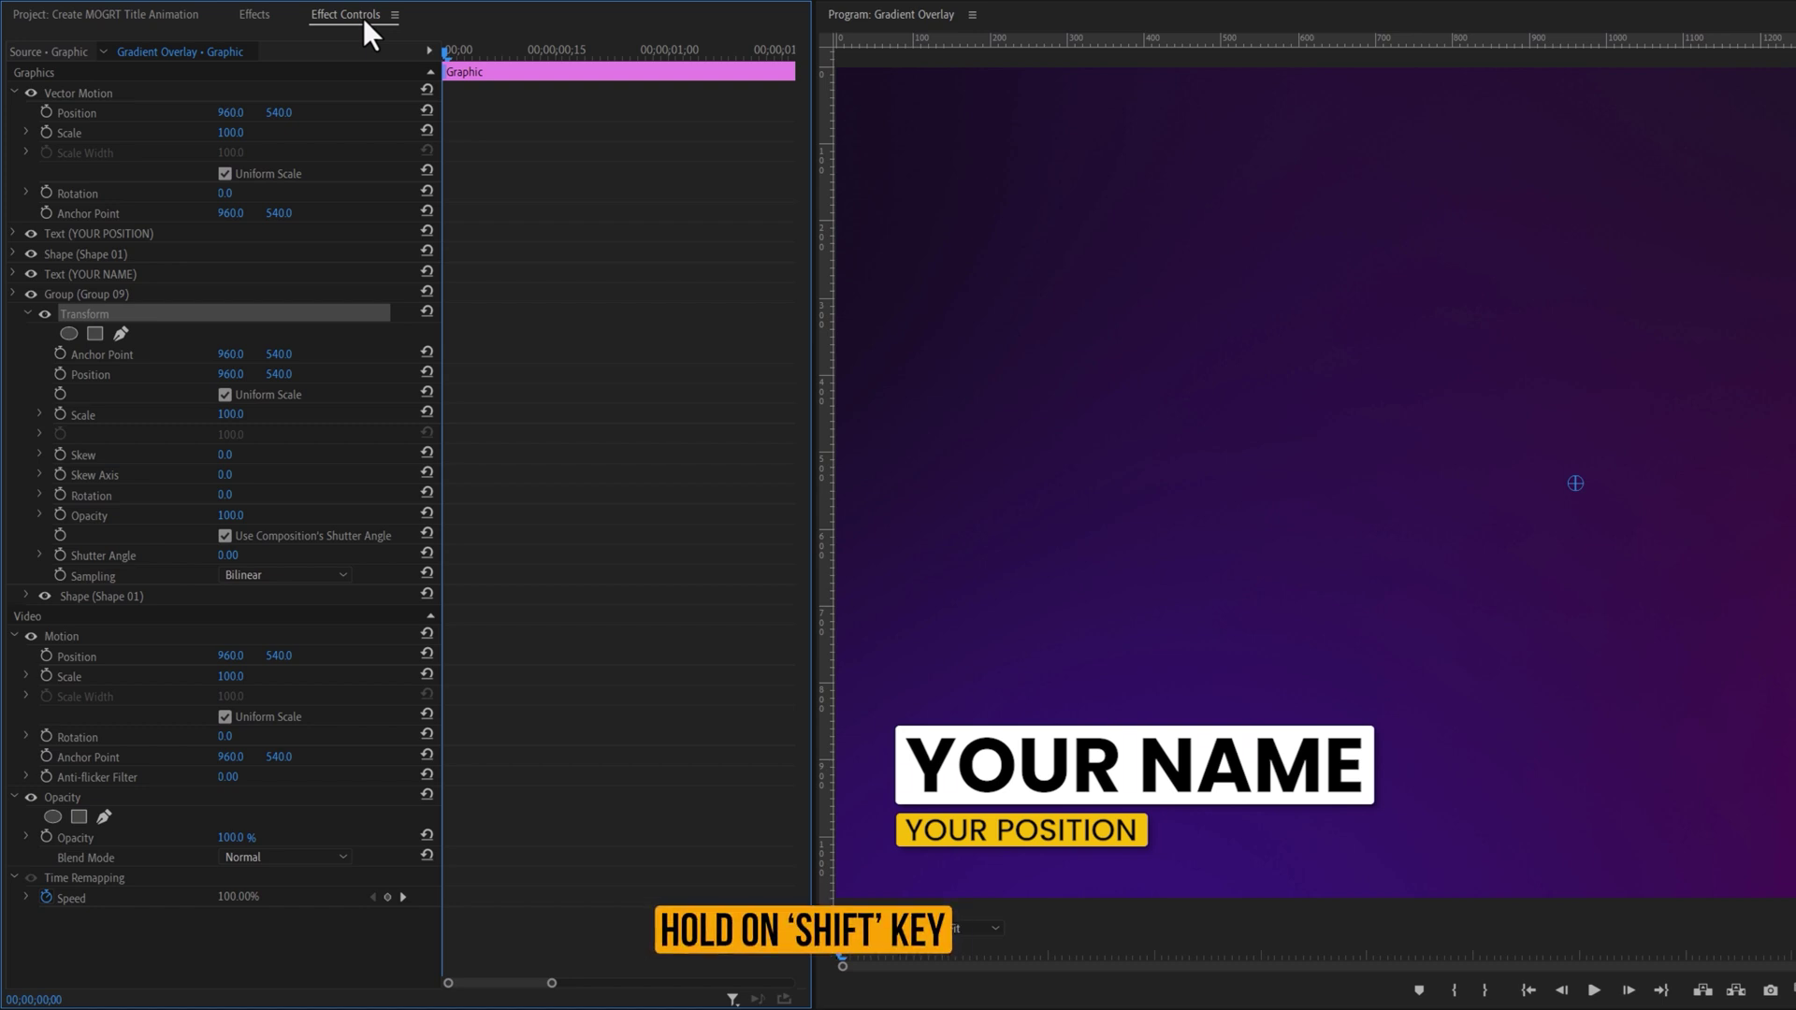
Keyframe Transform Position at frame 15, then push the box off-screen left at frame 0.
key("shift+Right")
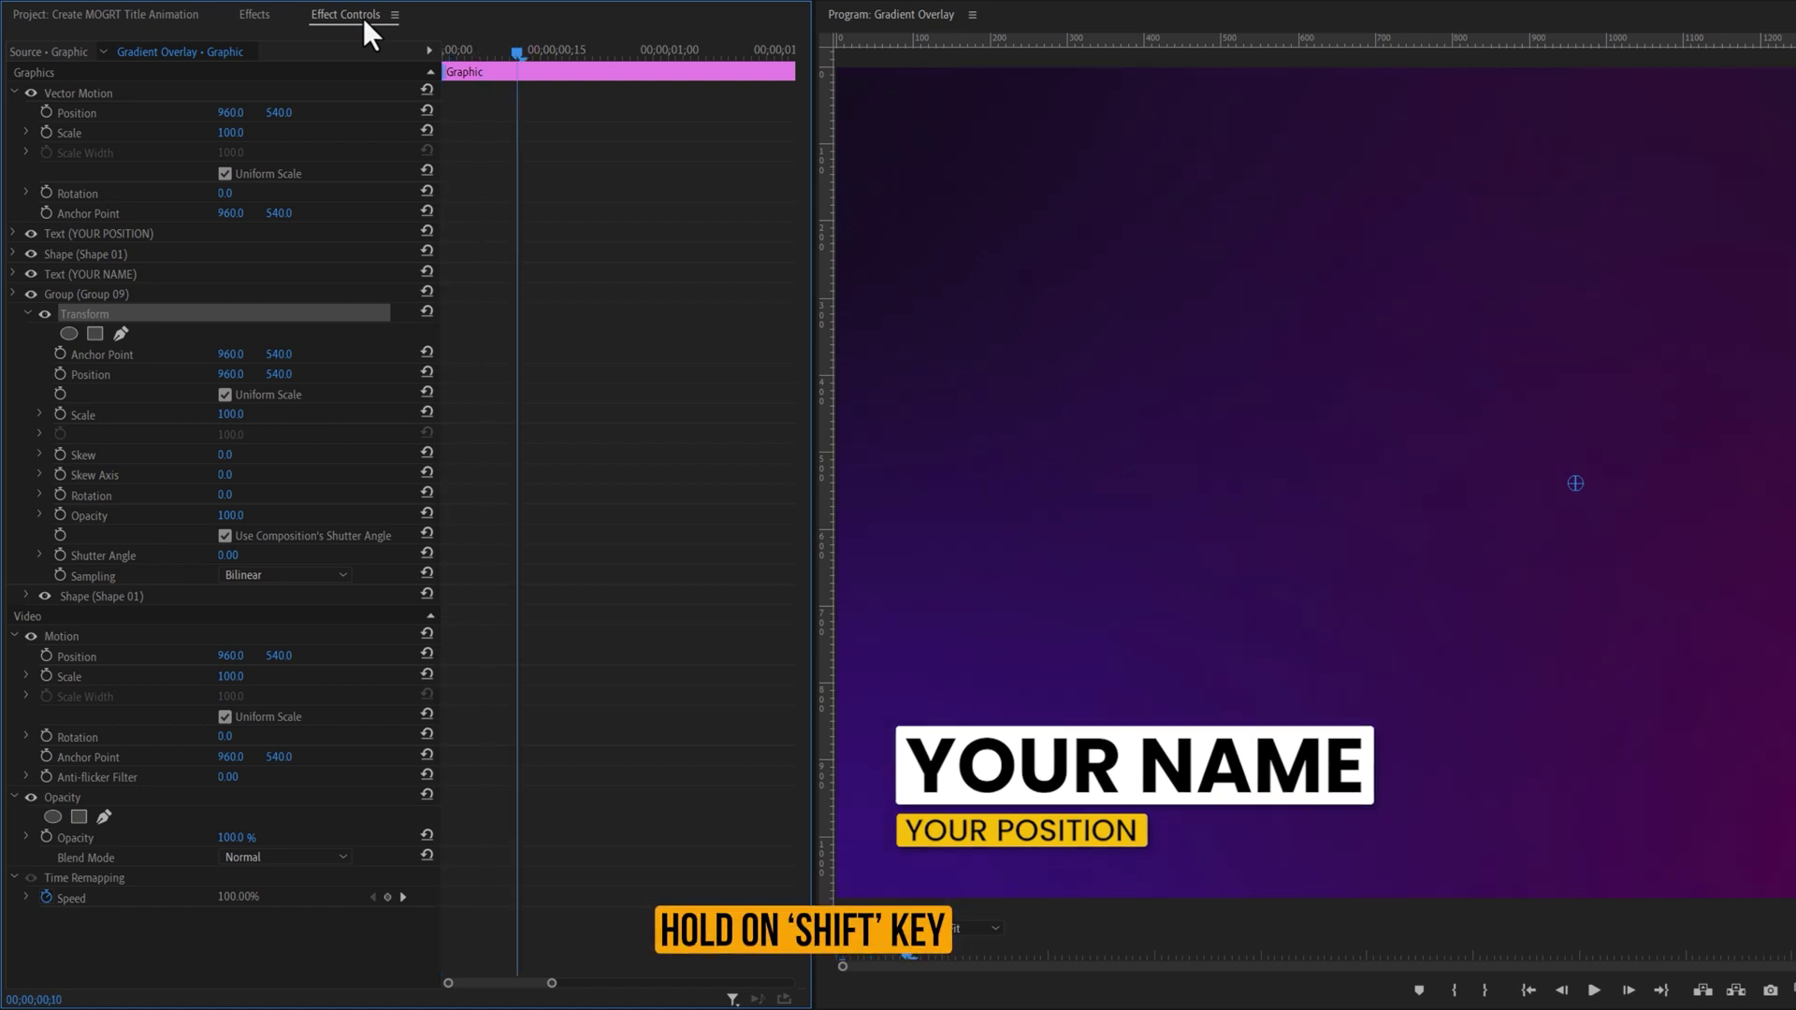
key("shift+Right")
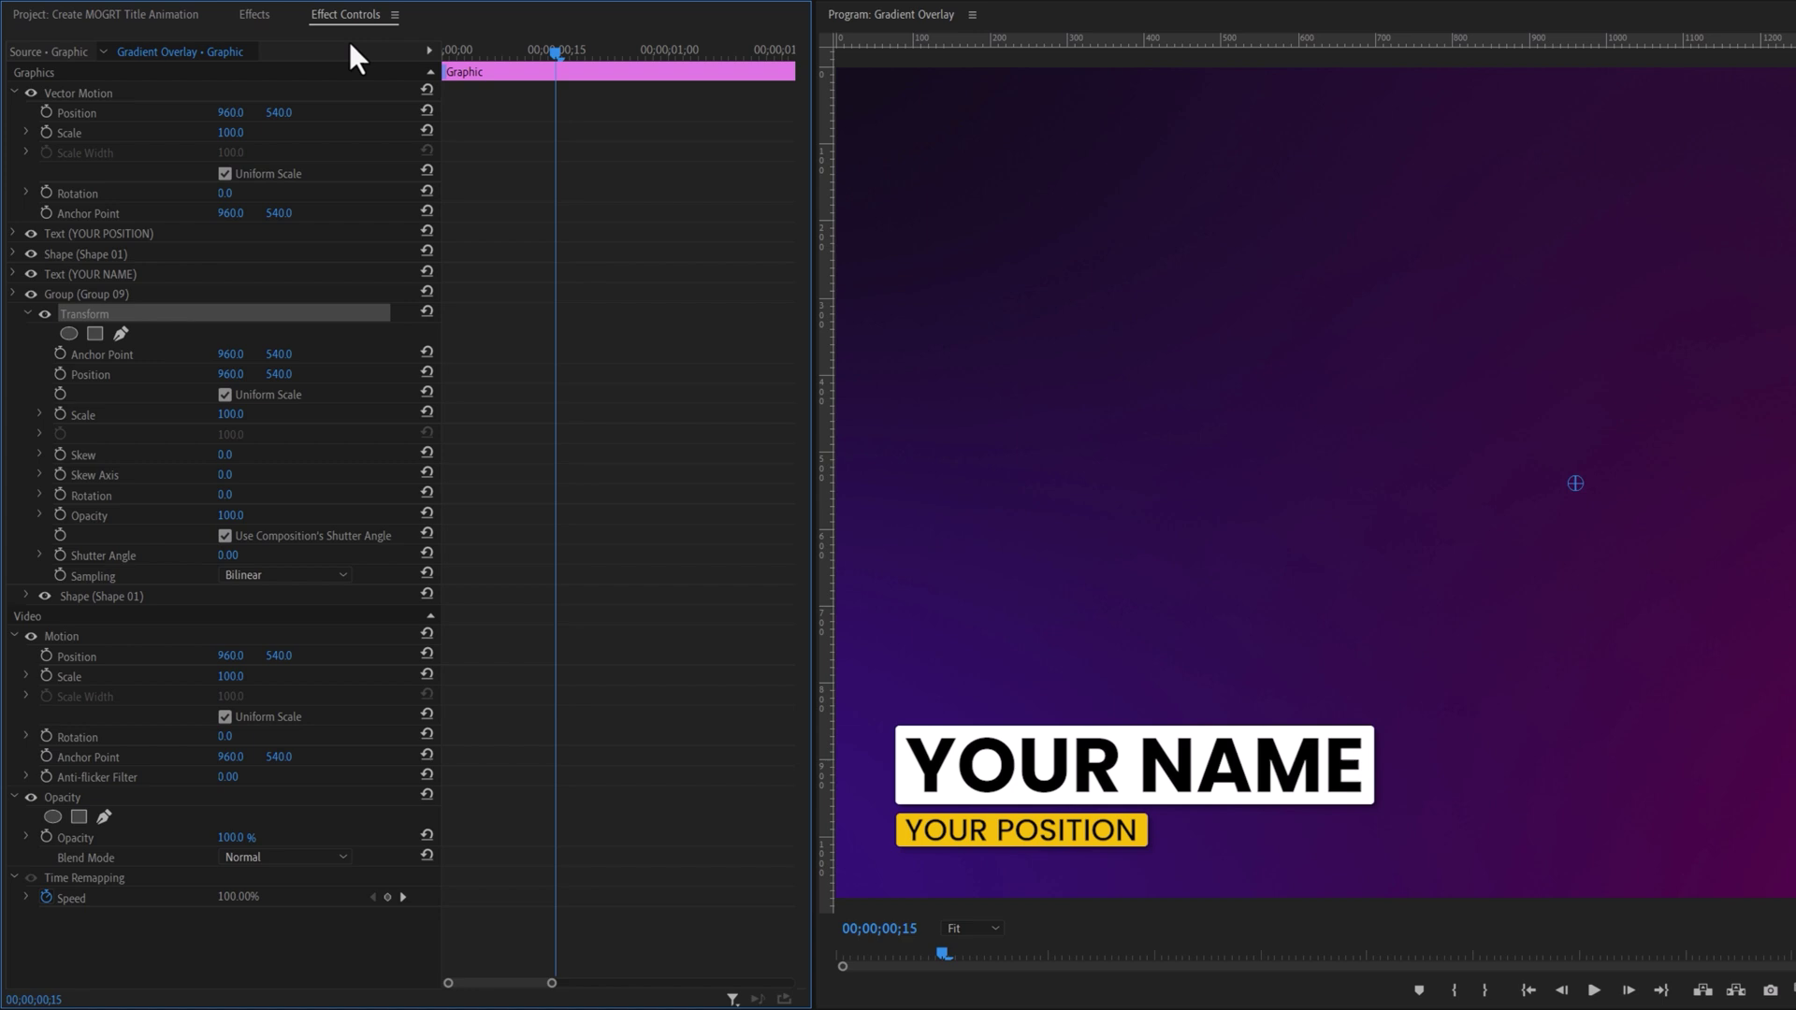
left_click(118, 314)
left_click(60, 375)
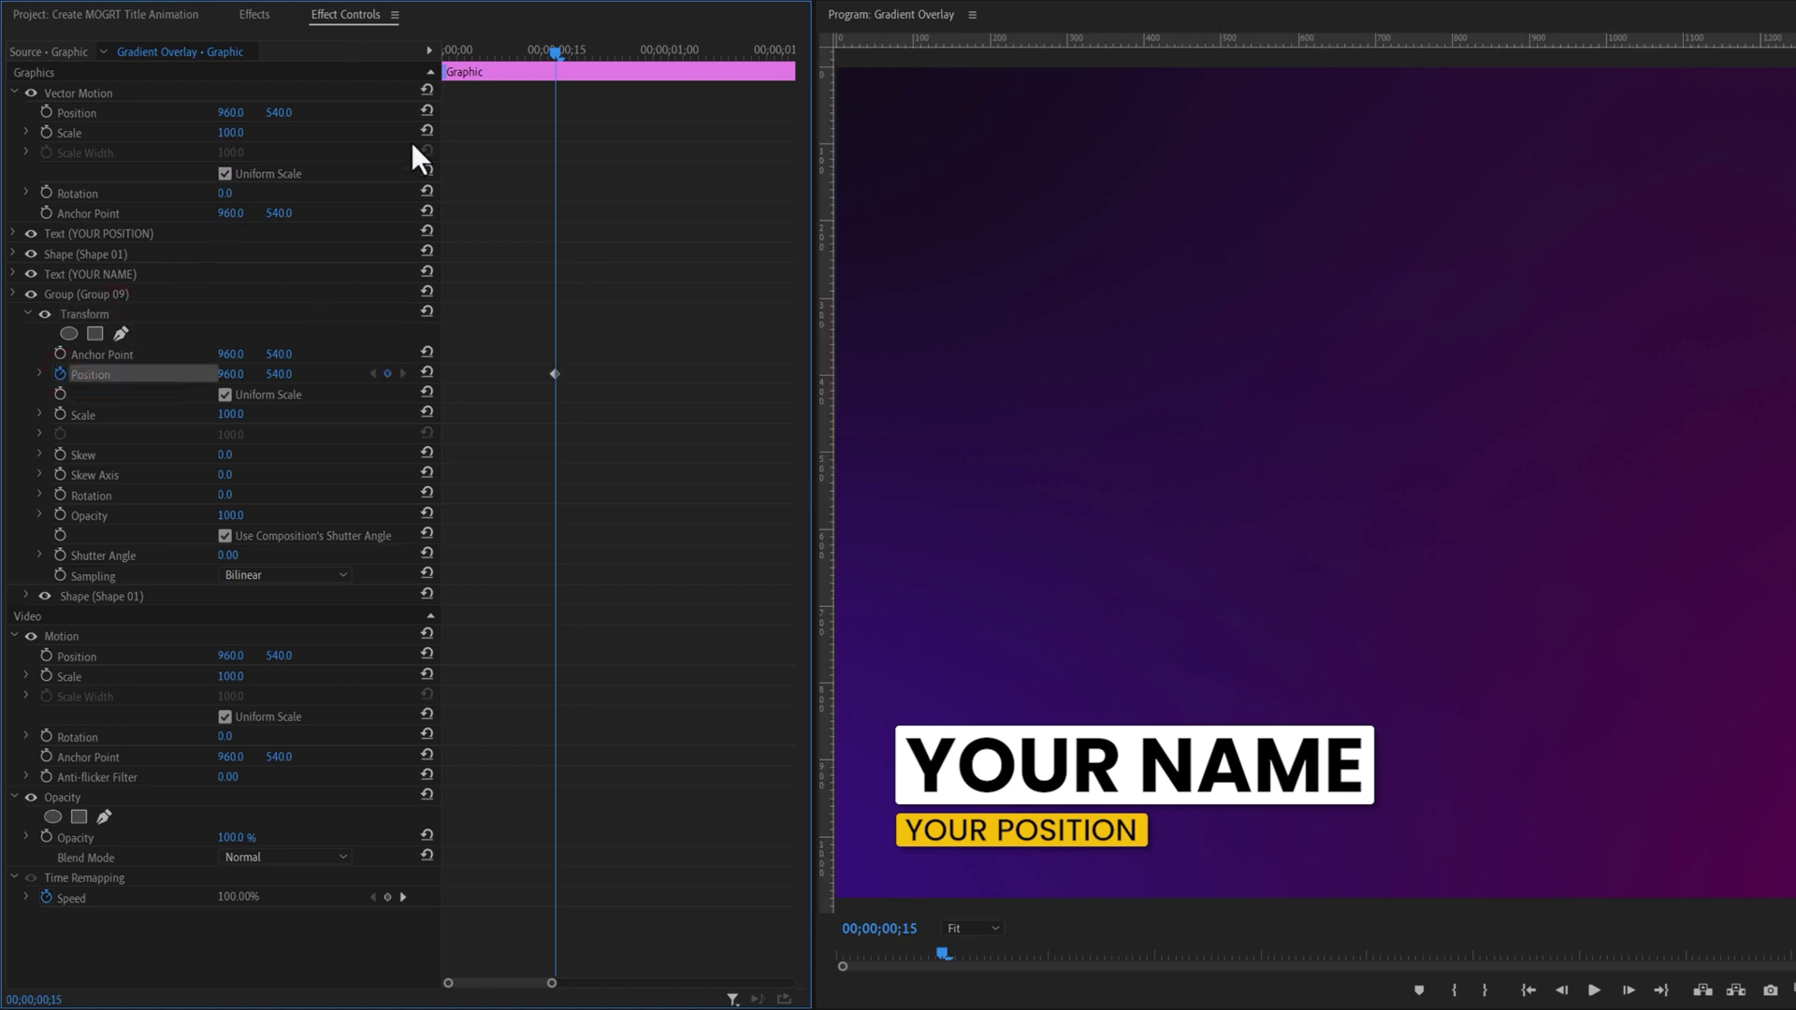
left_click_drag(463, 47, 432, 52)
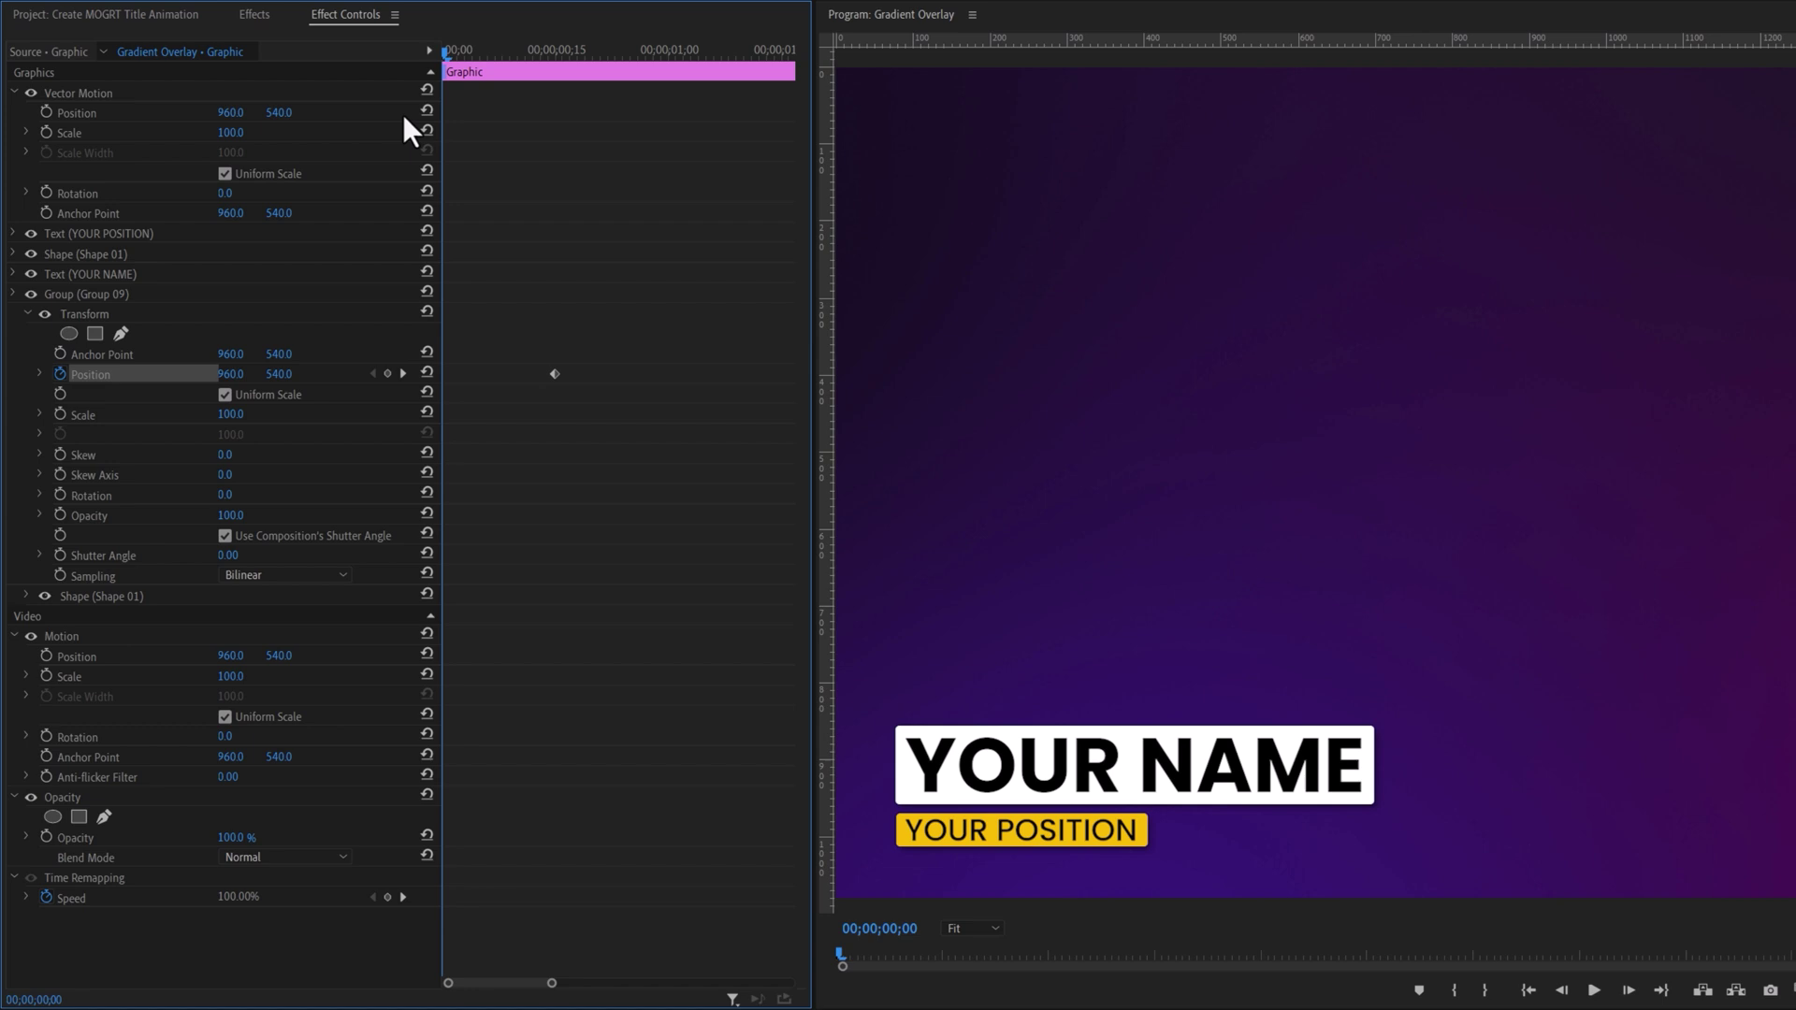
left_click_drag(230, 374, 4, 376)
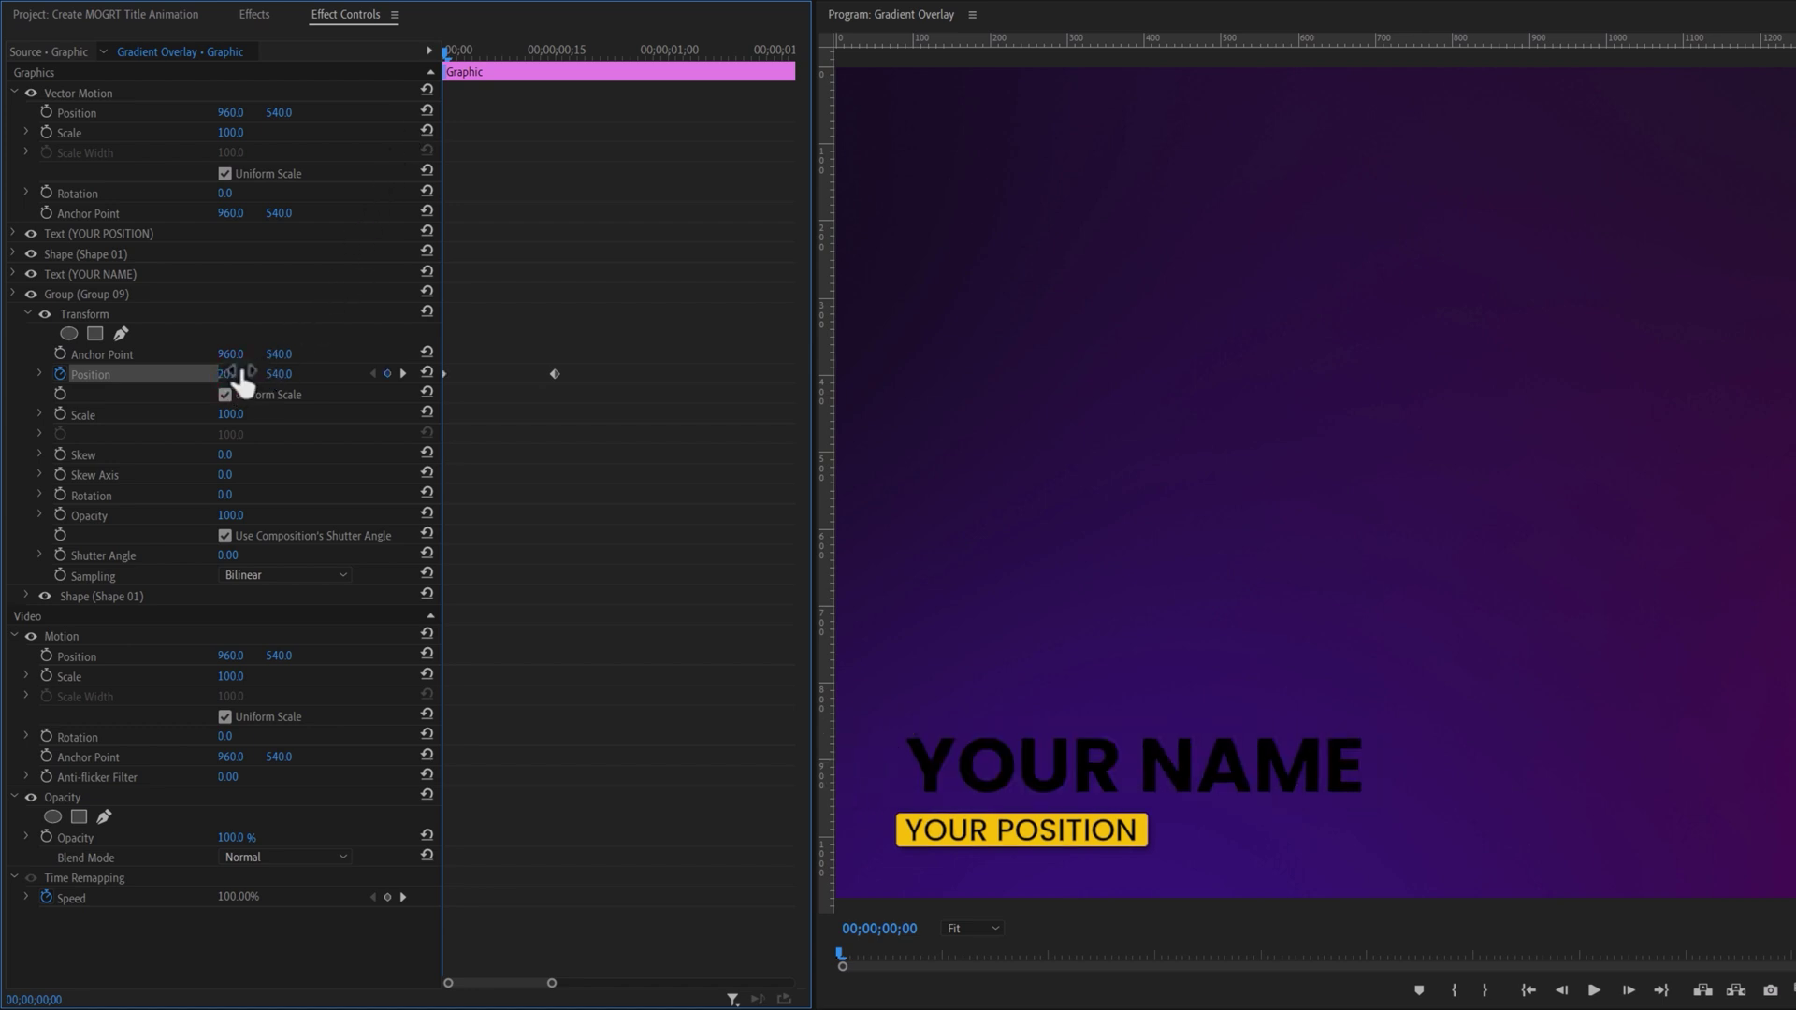
Set the end keyframe to Ease In and steepen its velocity curve for a hard stop.
right_click(555, 375)
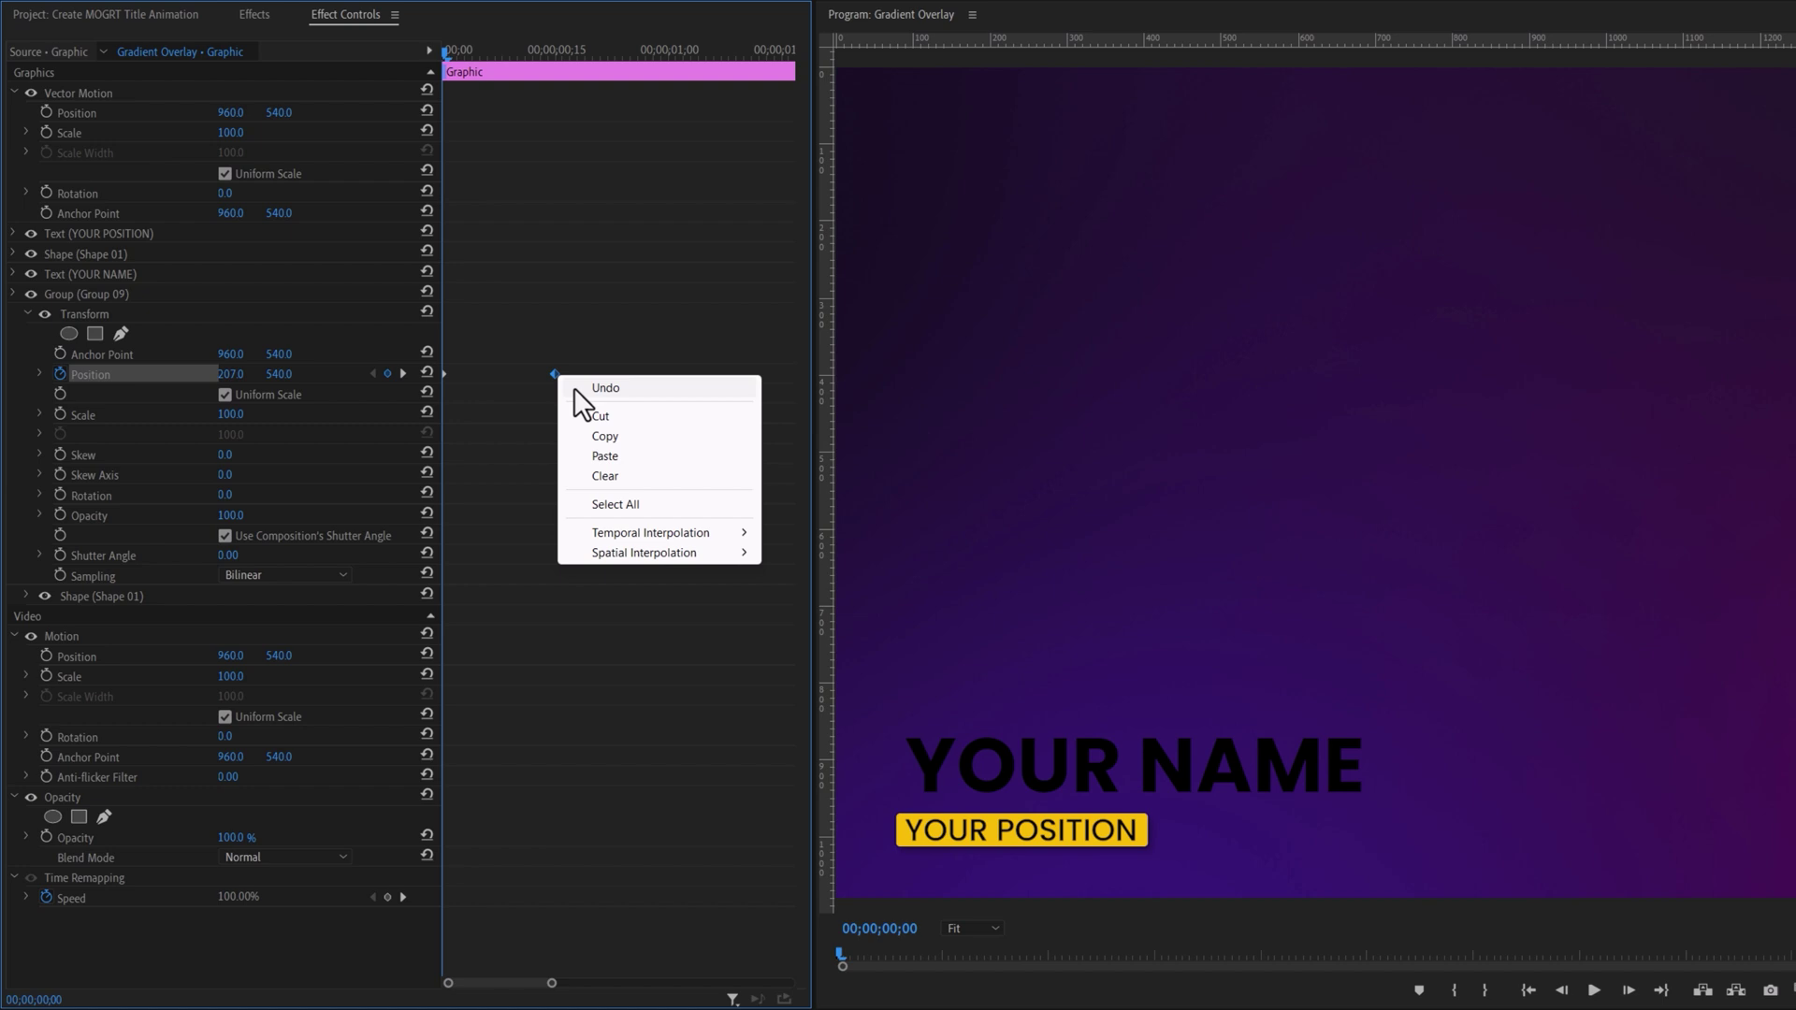
mouse_move(647, 529)
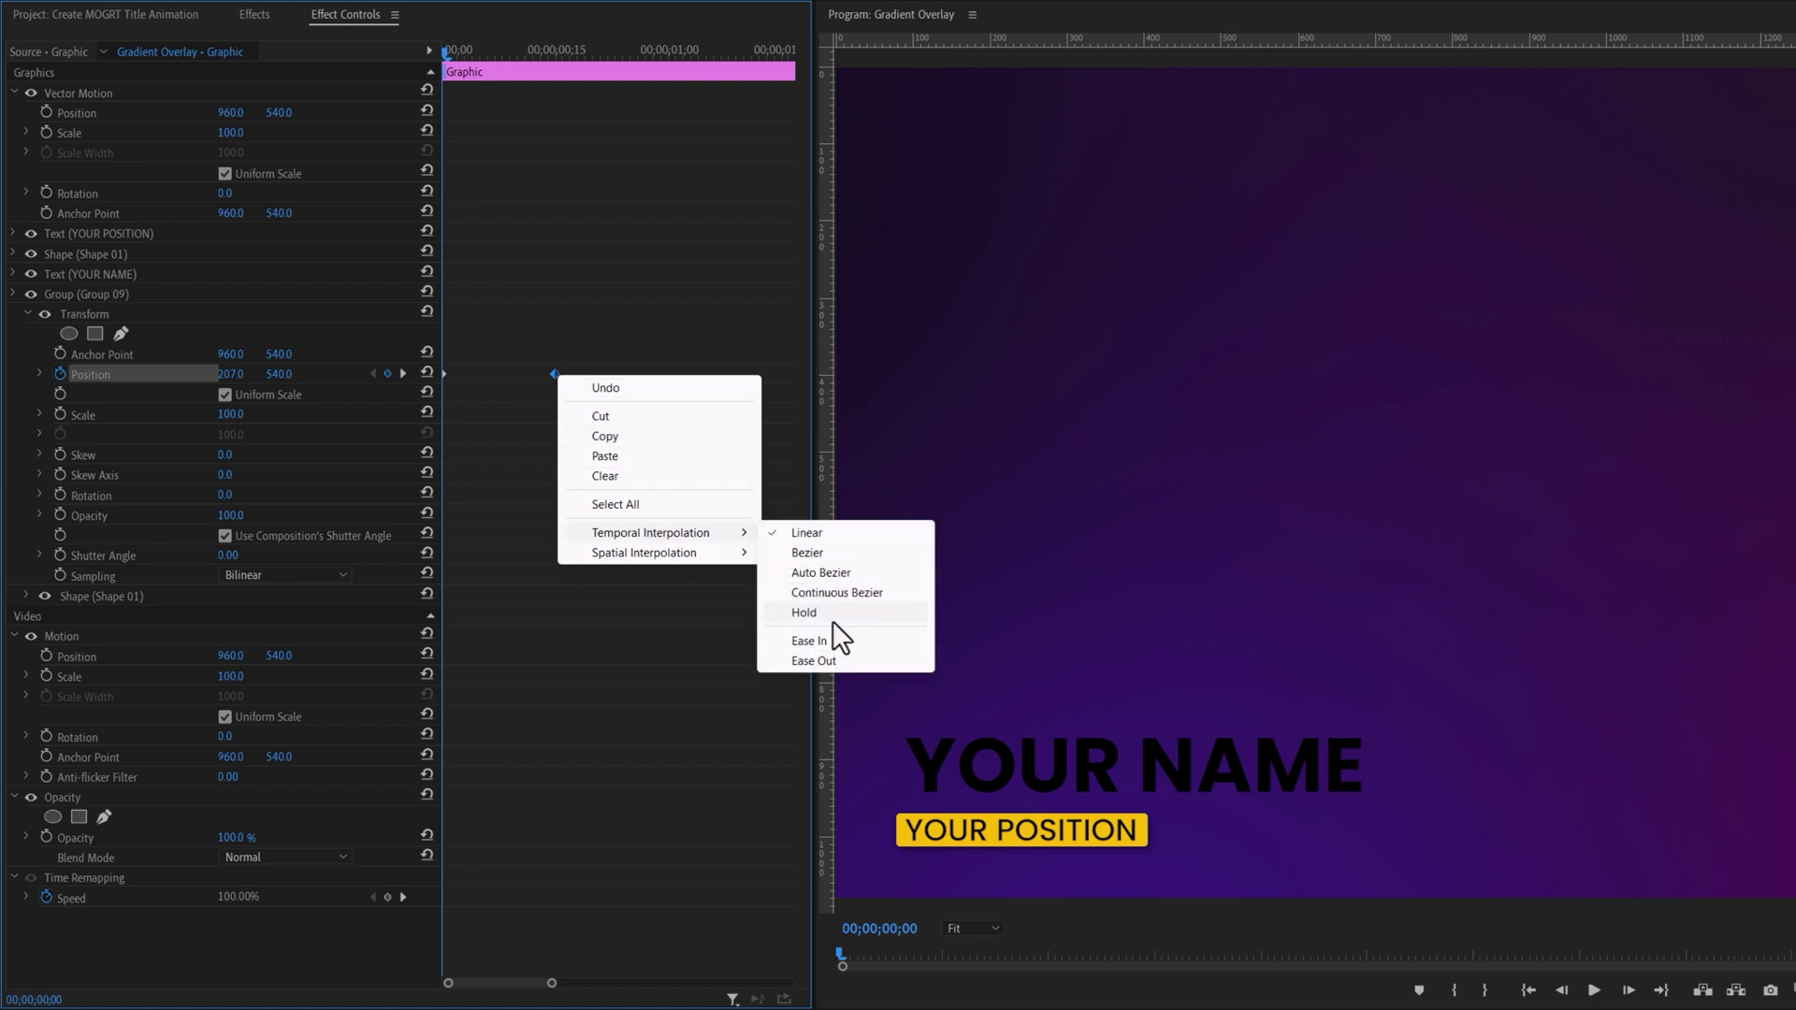
left_click(837, 643)
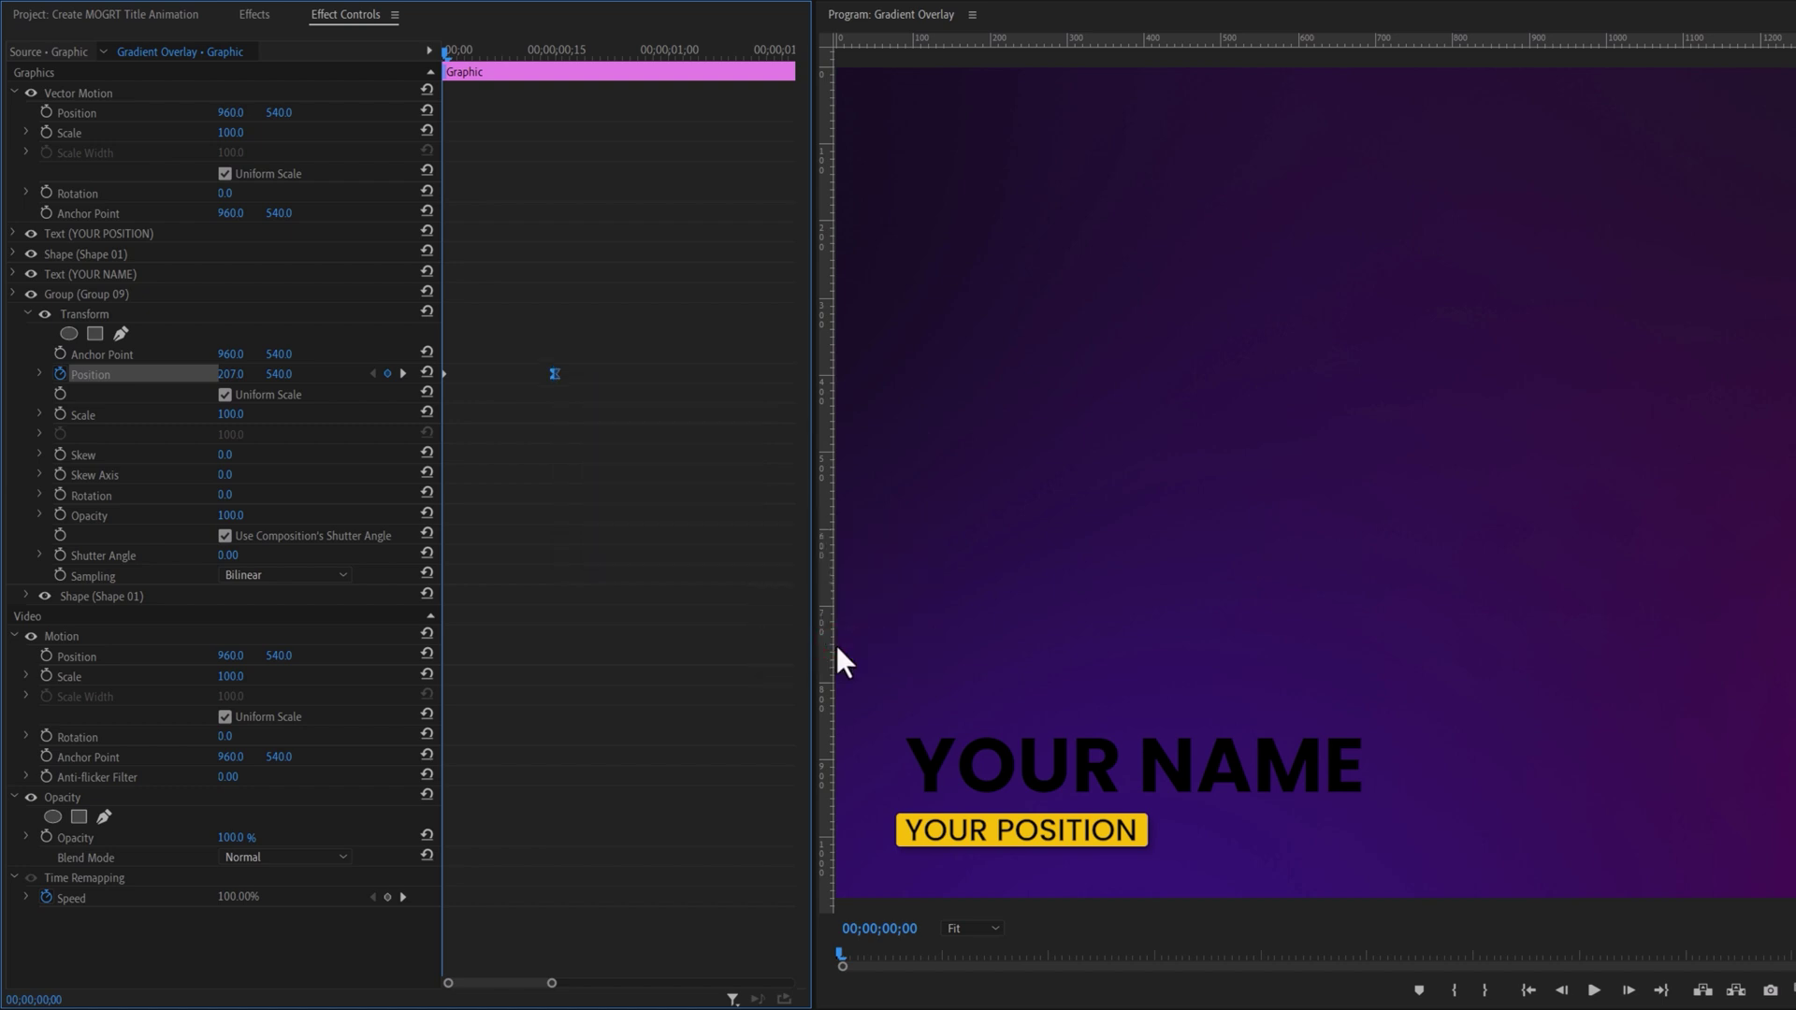
left_click(39, 375)
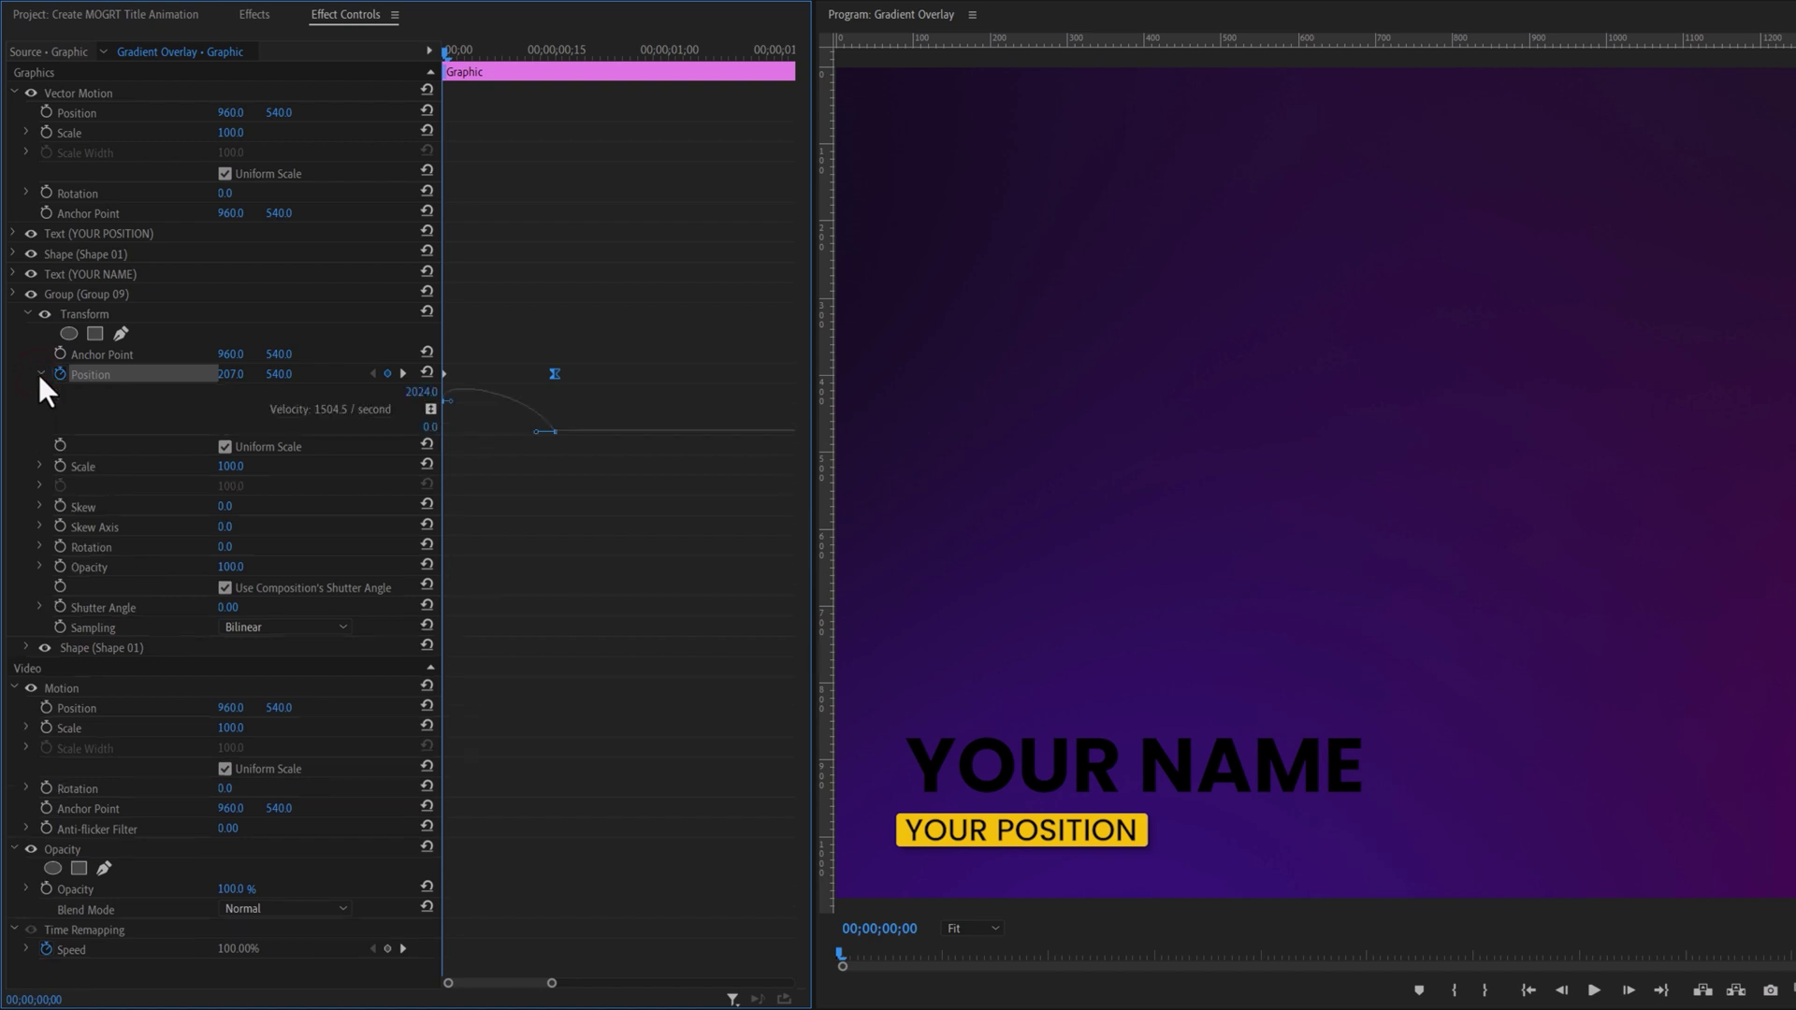
left_click_drag(535, 433, 471, 438)
Set Transform shutter angle to 180 and play back the slide-in.
left_click(224, 607)
type("180")
key("Return")
key("space")
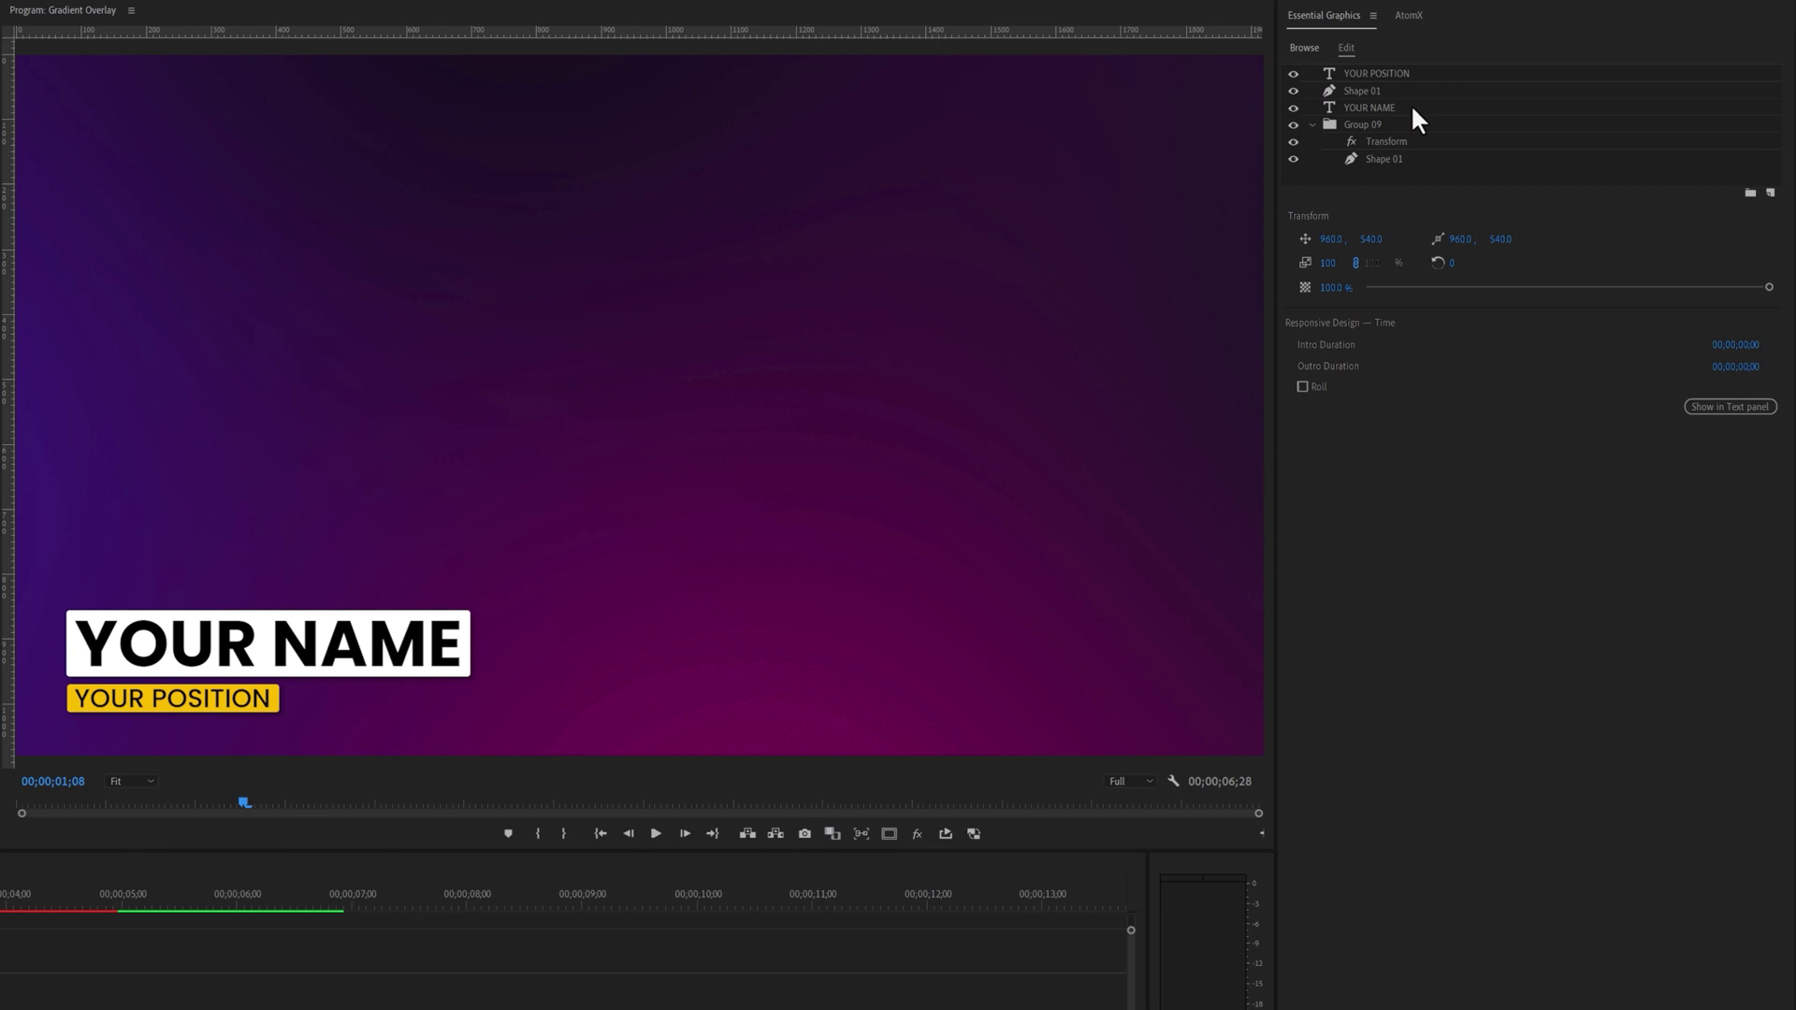
Turn on Mask with Text and Invert for YOUR NAME, then replay the sequence from the start.
left_click(1410, 107)
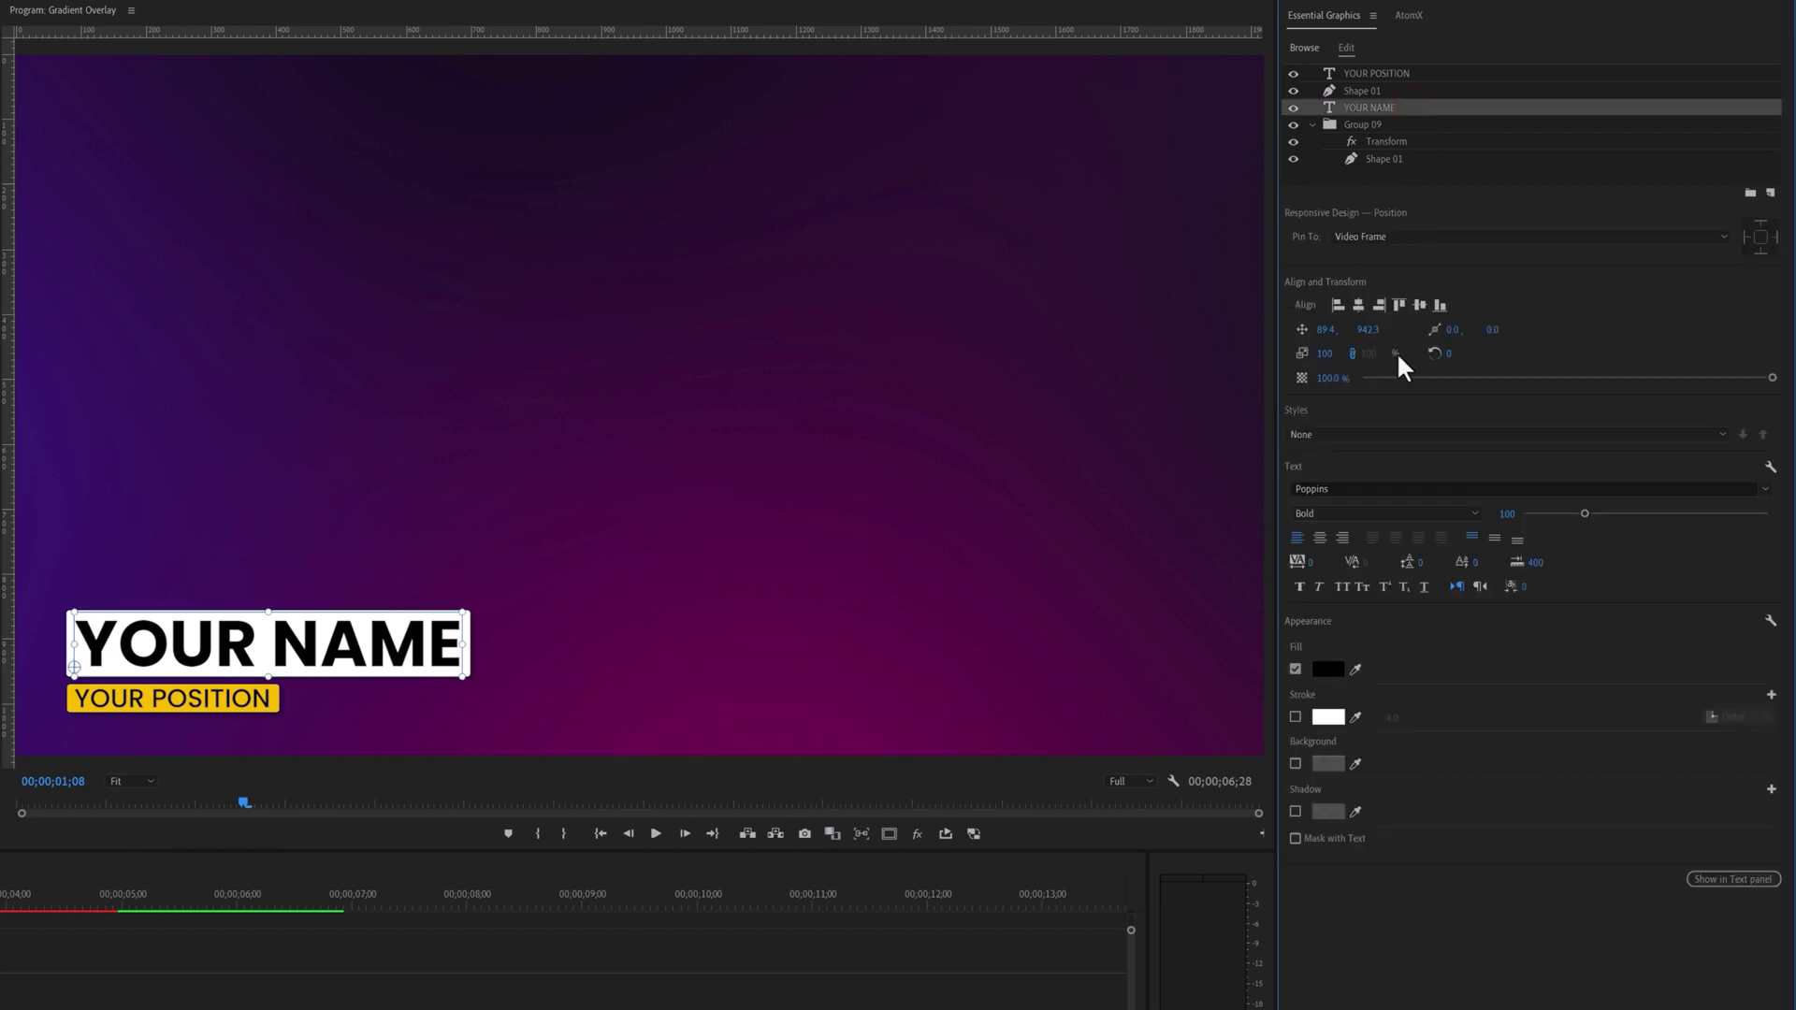
left_click(1297, 839)
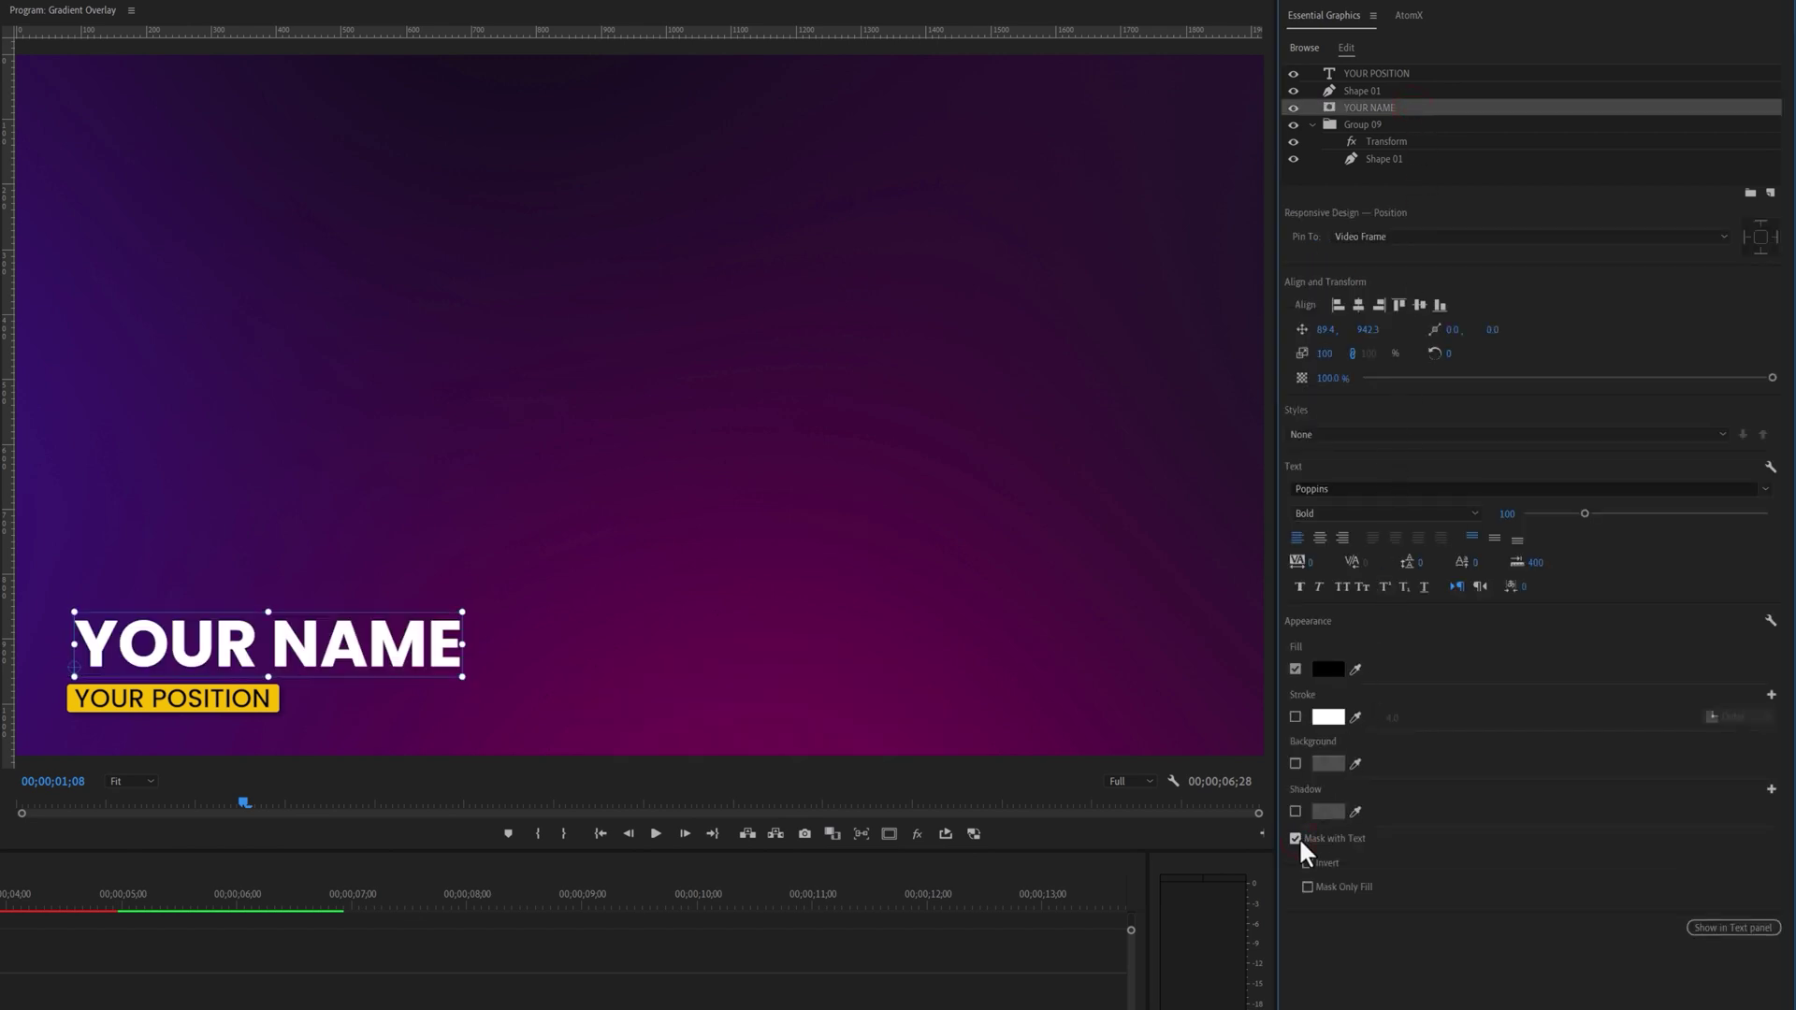
left_click(1309, 863)
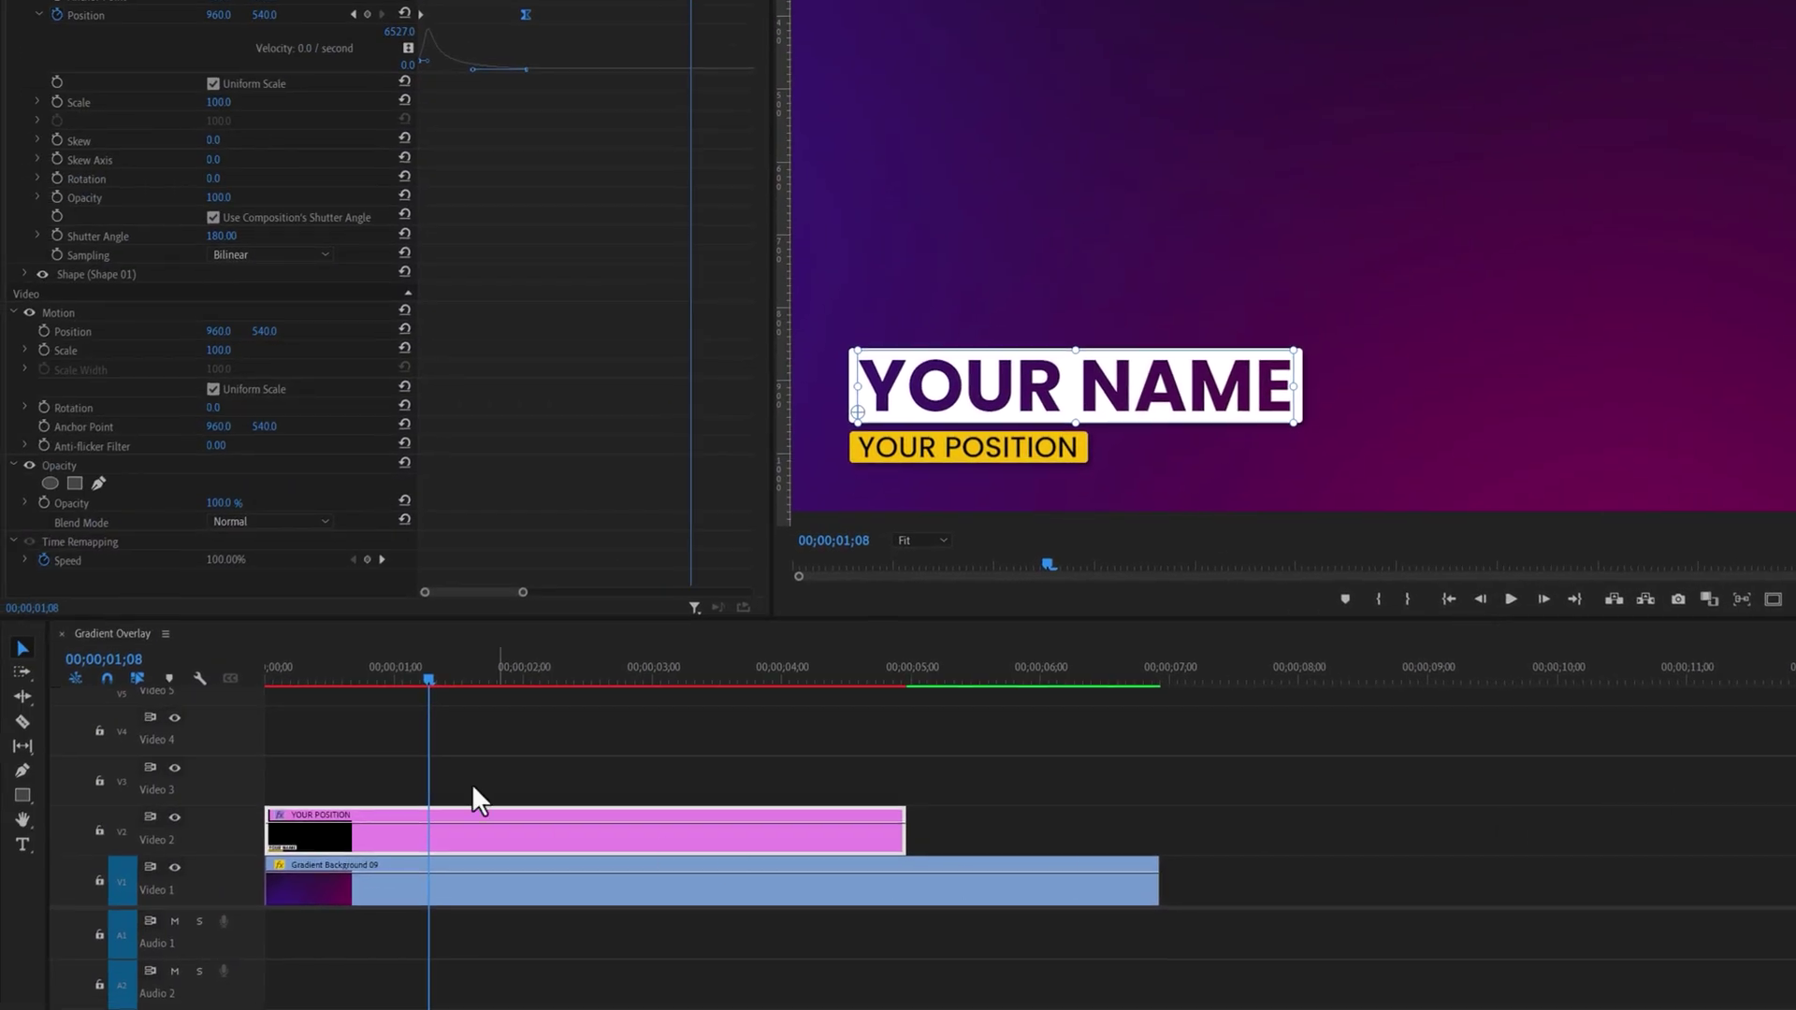
left_click_drag(429, 680, 232, 687)
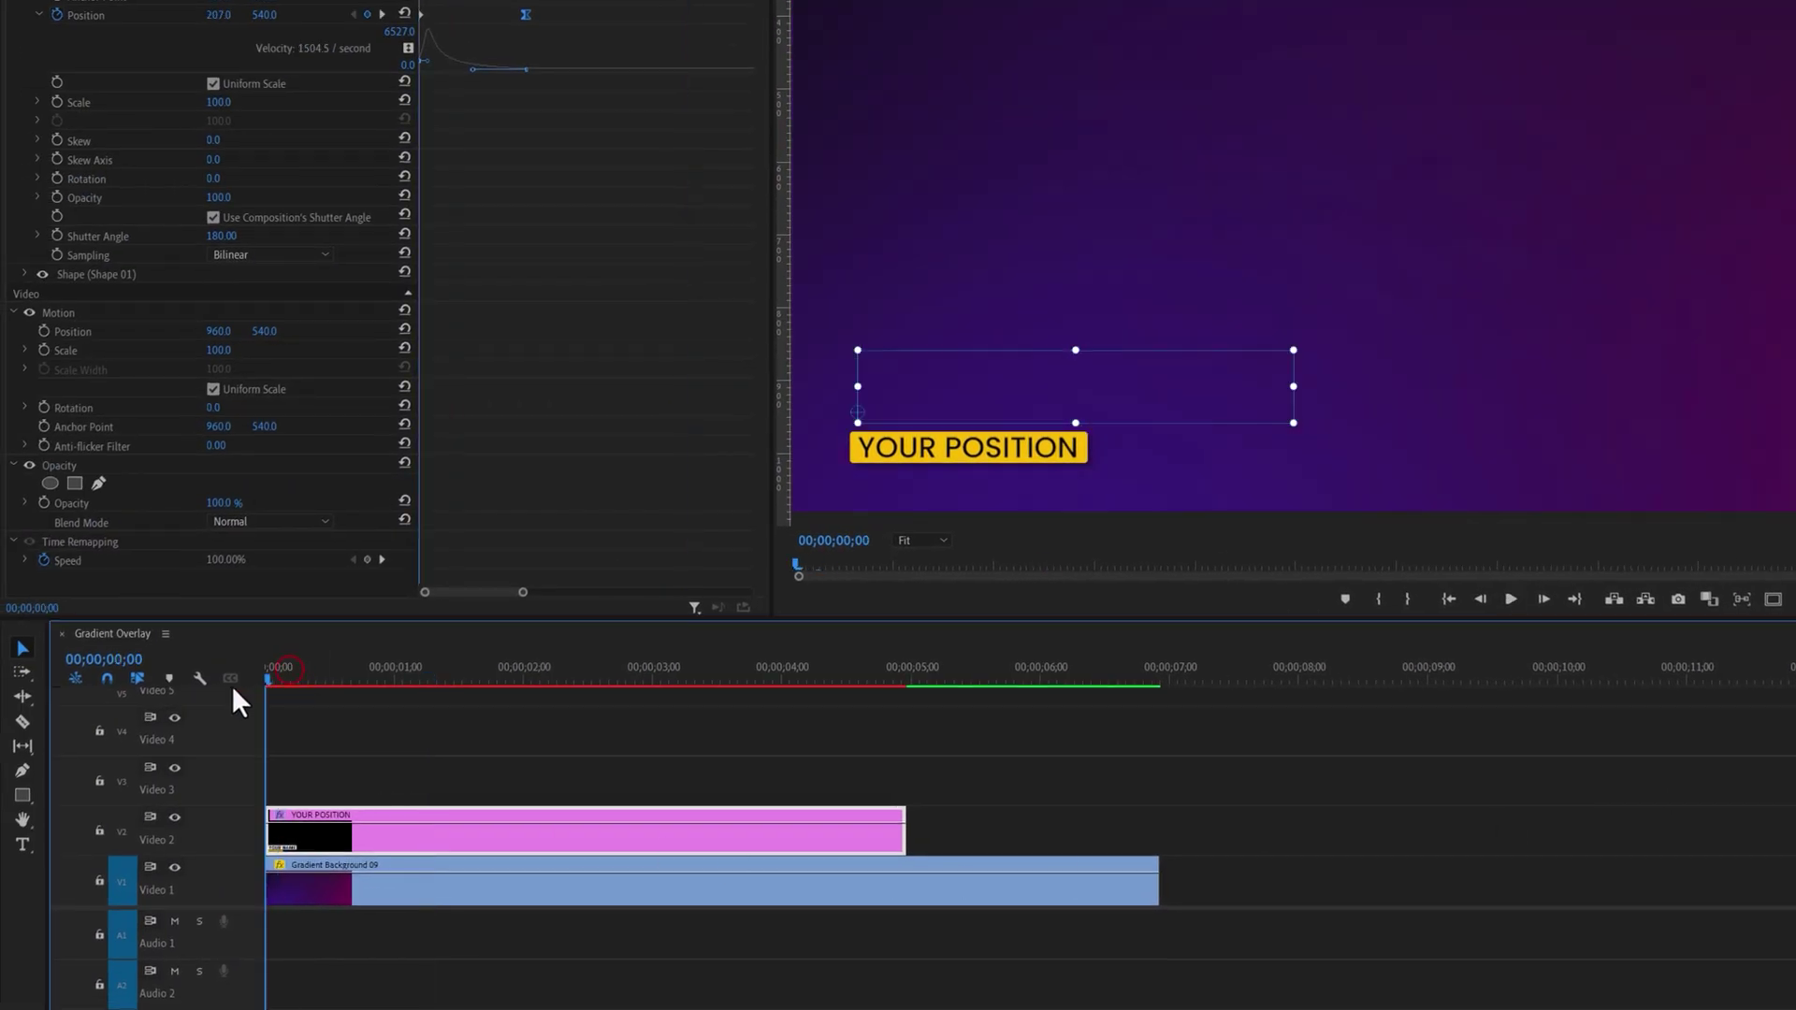
key("space")
left_click(272, 675)
key("space")
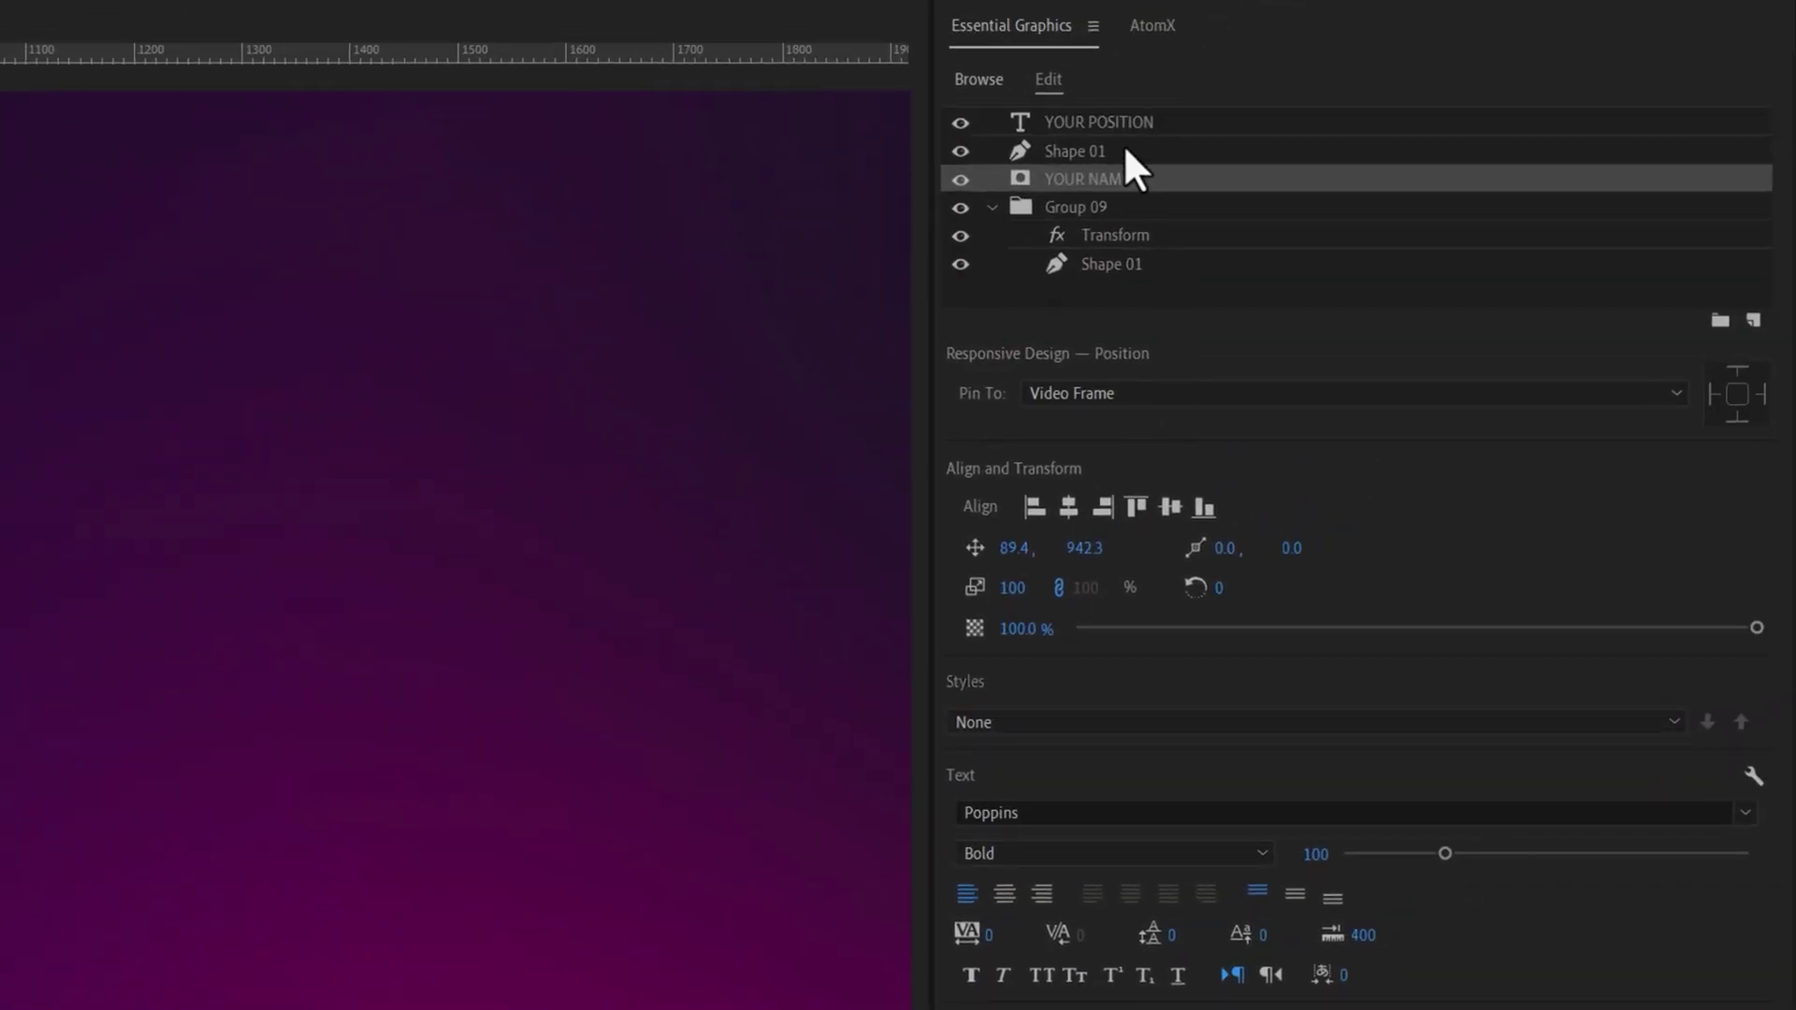
Rename the yellow bar's Shape 01 layer to Shape 02 and put it in a new group.
left_click(1126, 146)
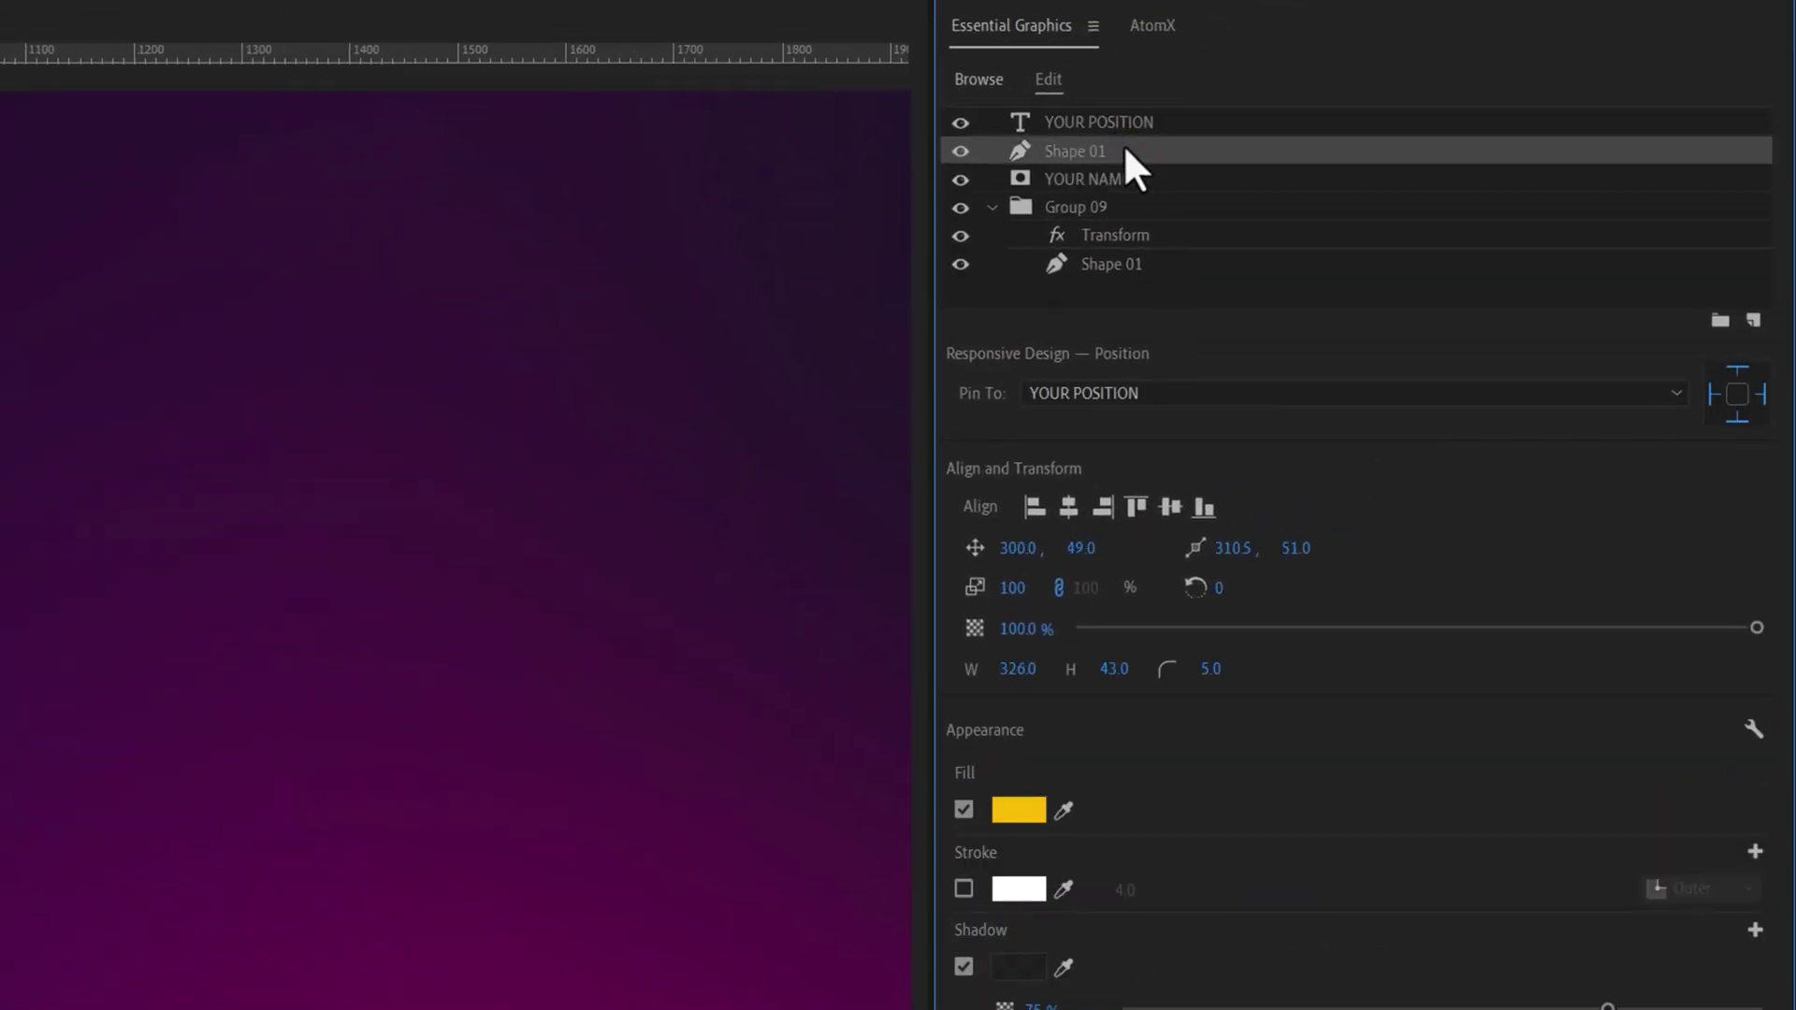
left_click(1128, 147)
key("BackSpace")
type("2")
key("Return")
left_click(1718, 322)
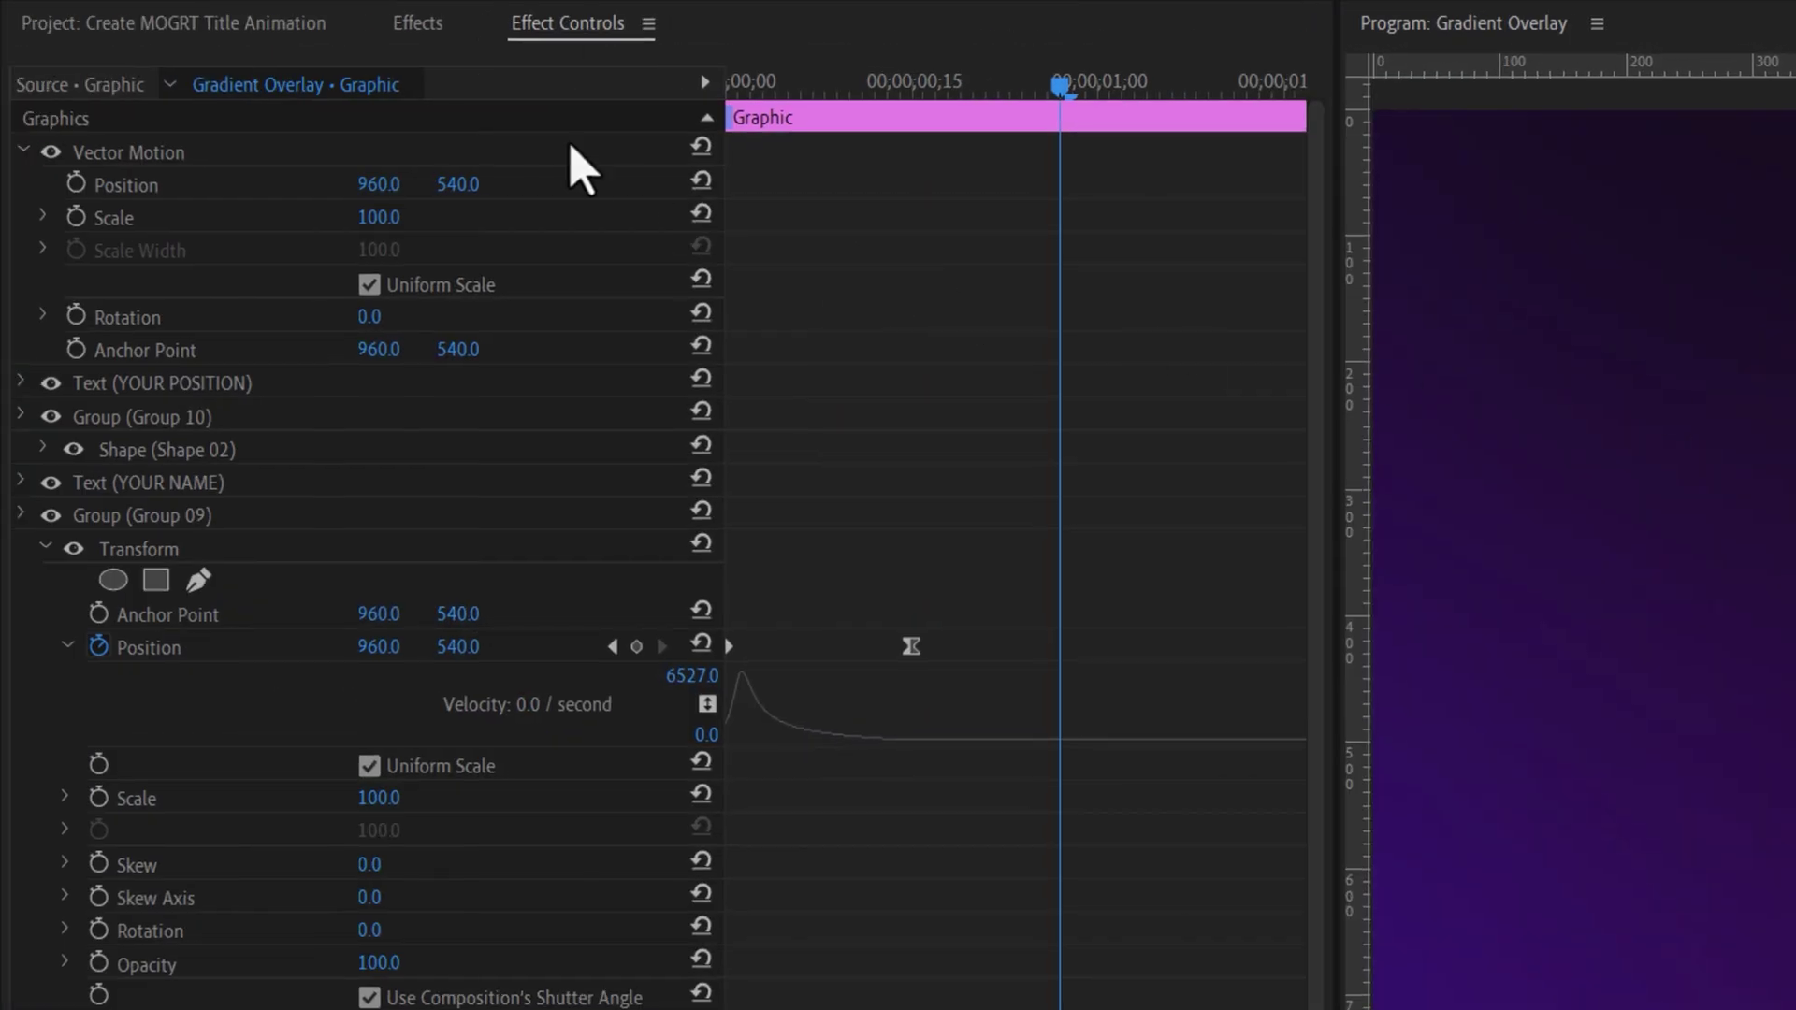
Add the Transform effect to Group 10 and select it.
left_click(436, 28)
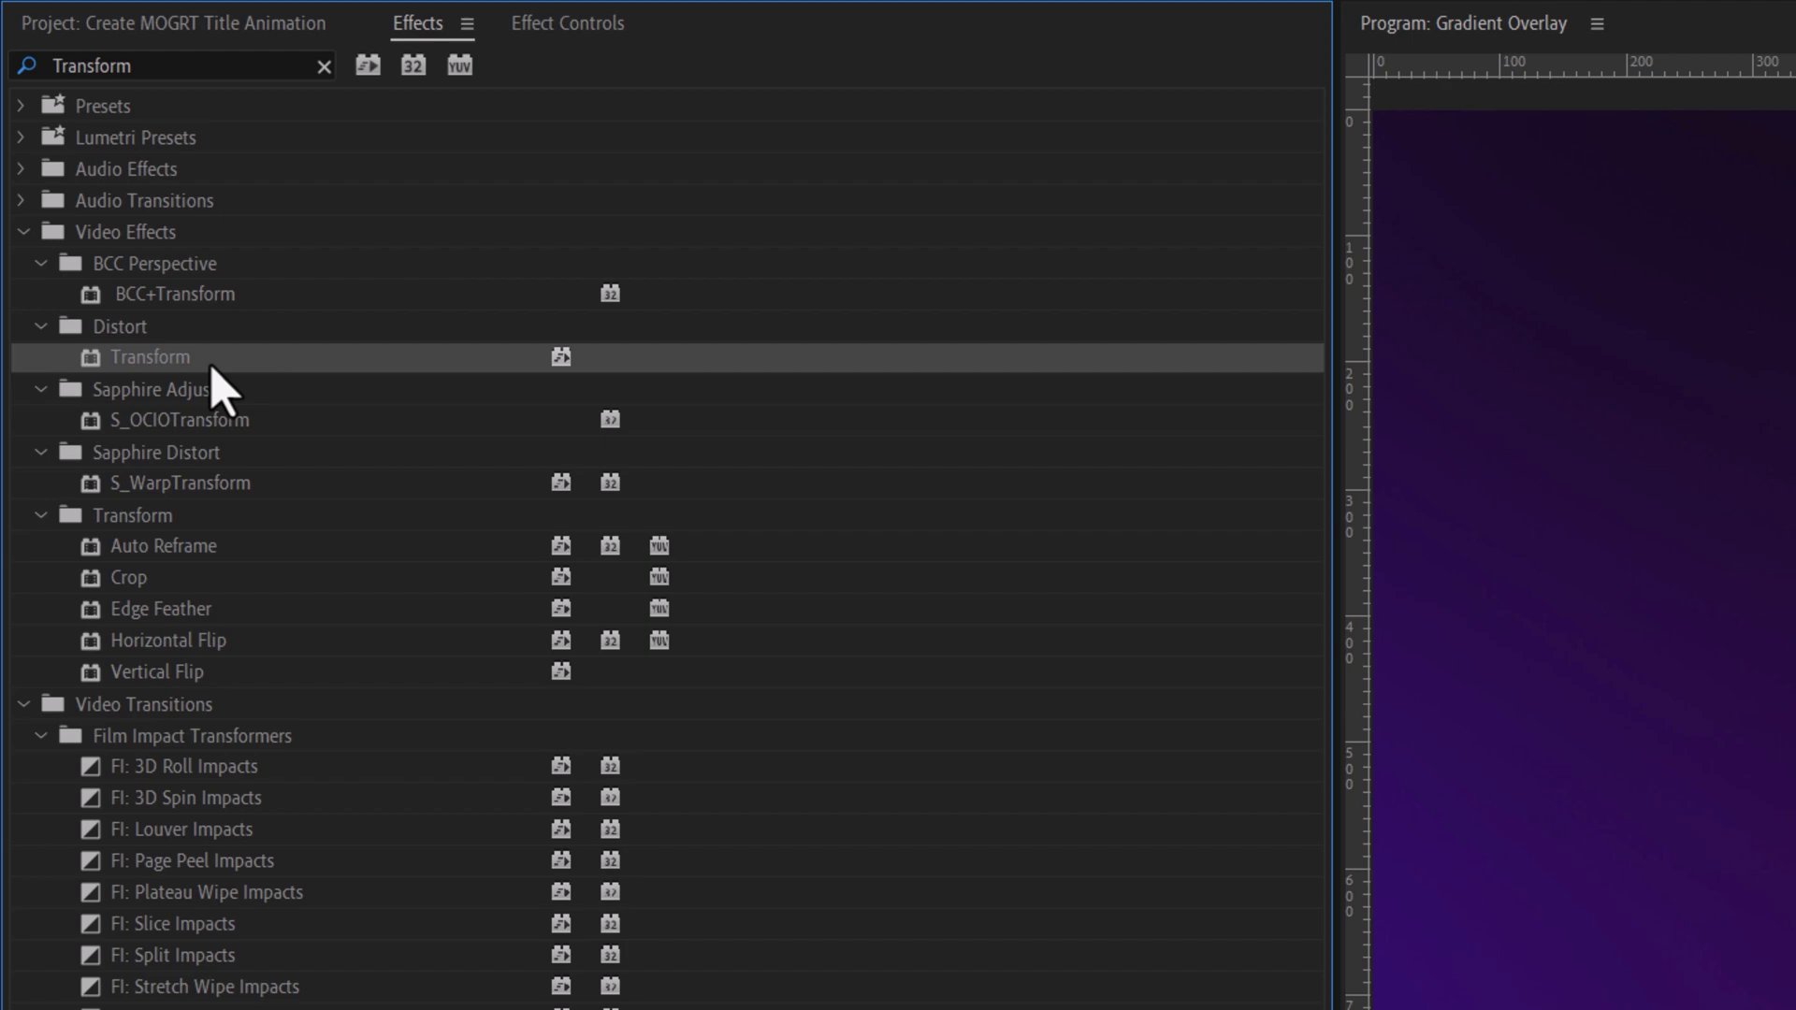
left_click_drag(210, 368, 1034, 130)
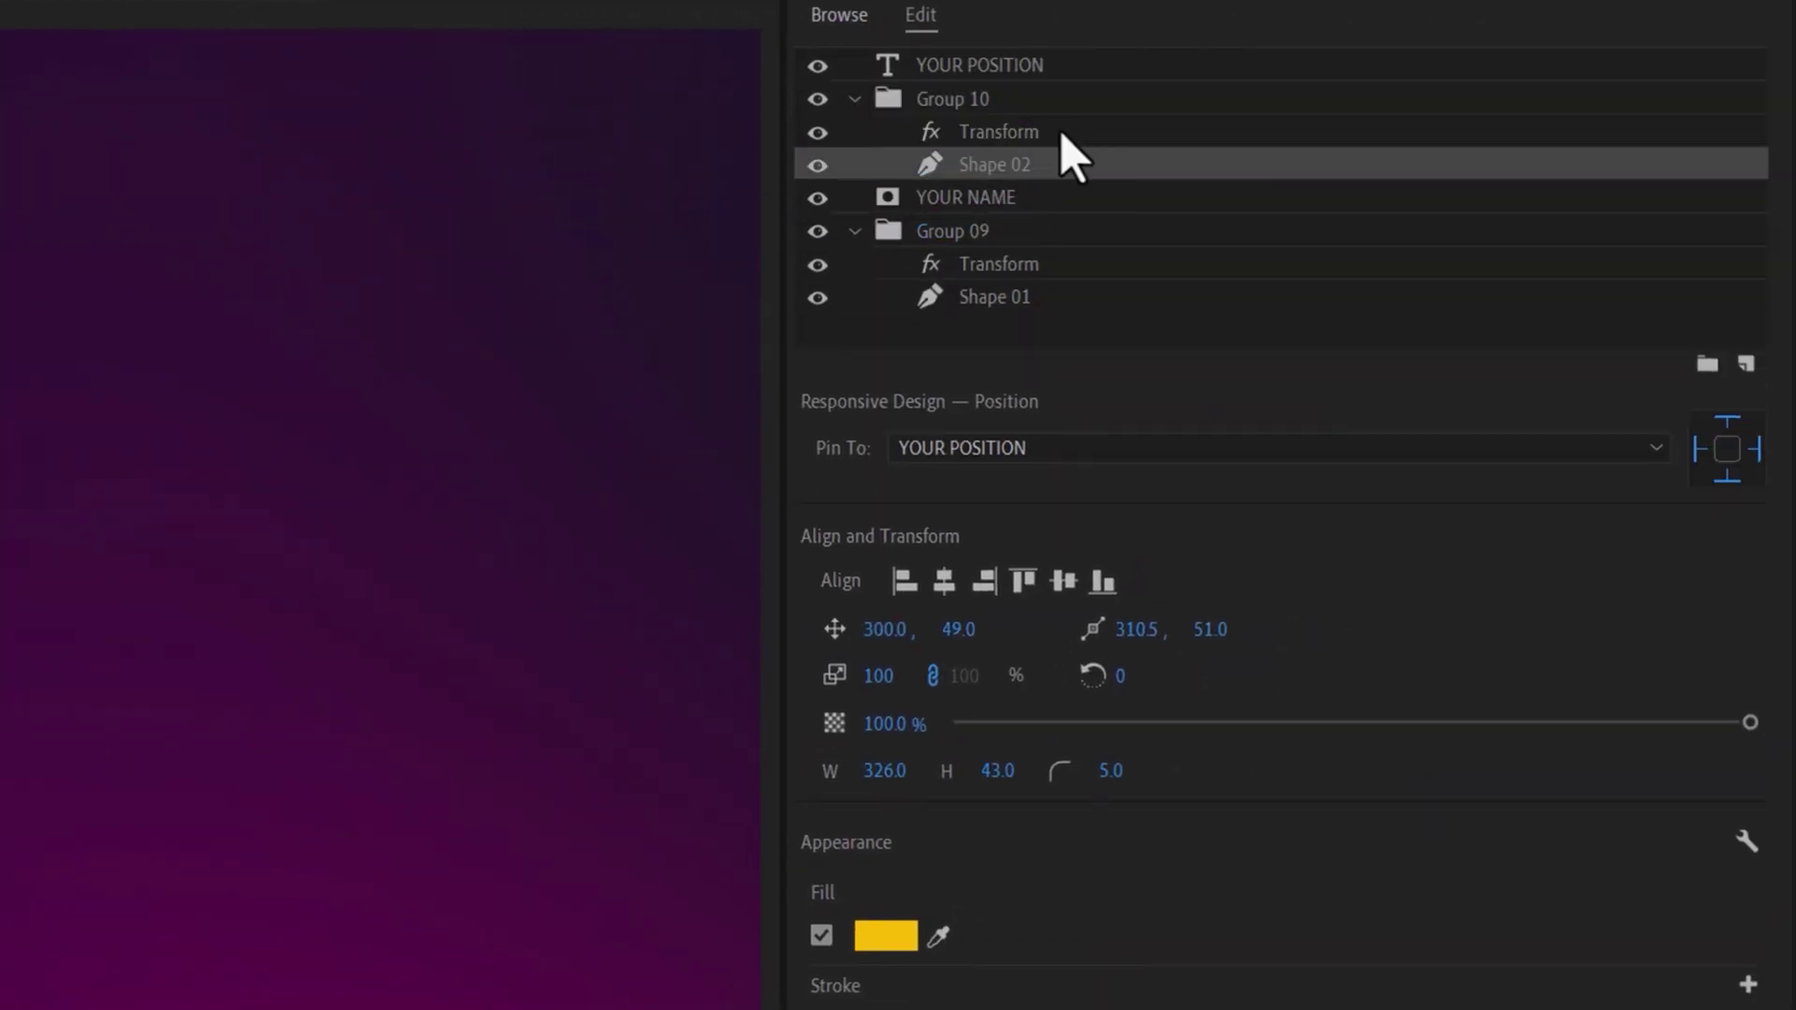
left_click(1062, 132)
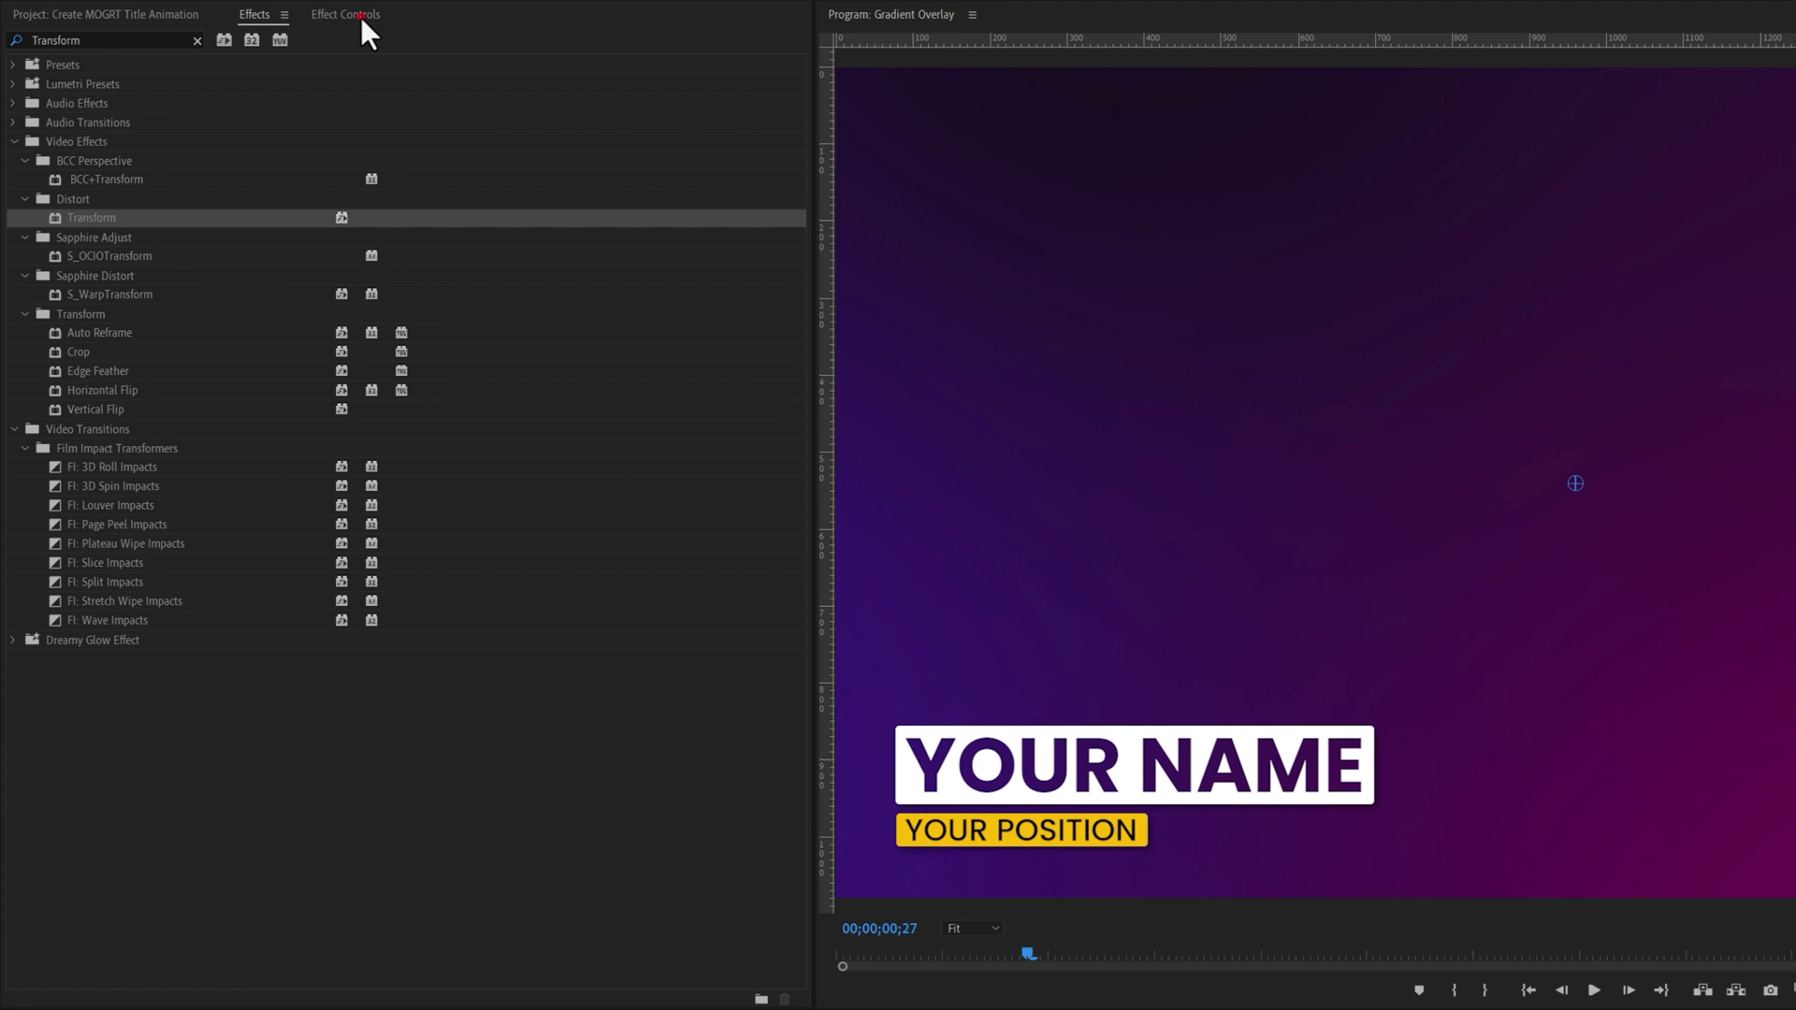
Keyframe Group 10's Position at frame 15, and lower the yellow bar to Y 689 at frame 0.
left_click(362, 17)
left_click_drag(467, 44, 417, 49)
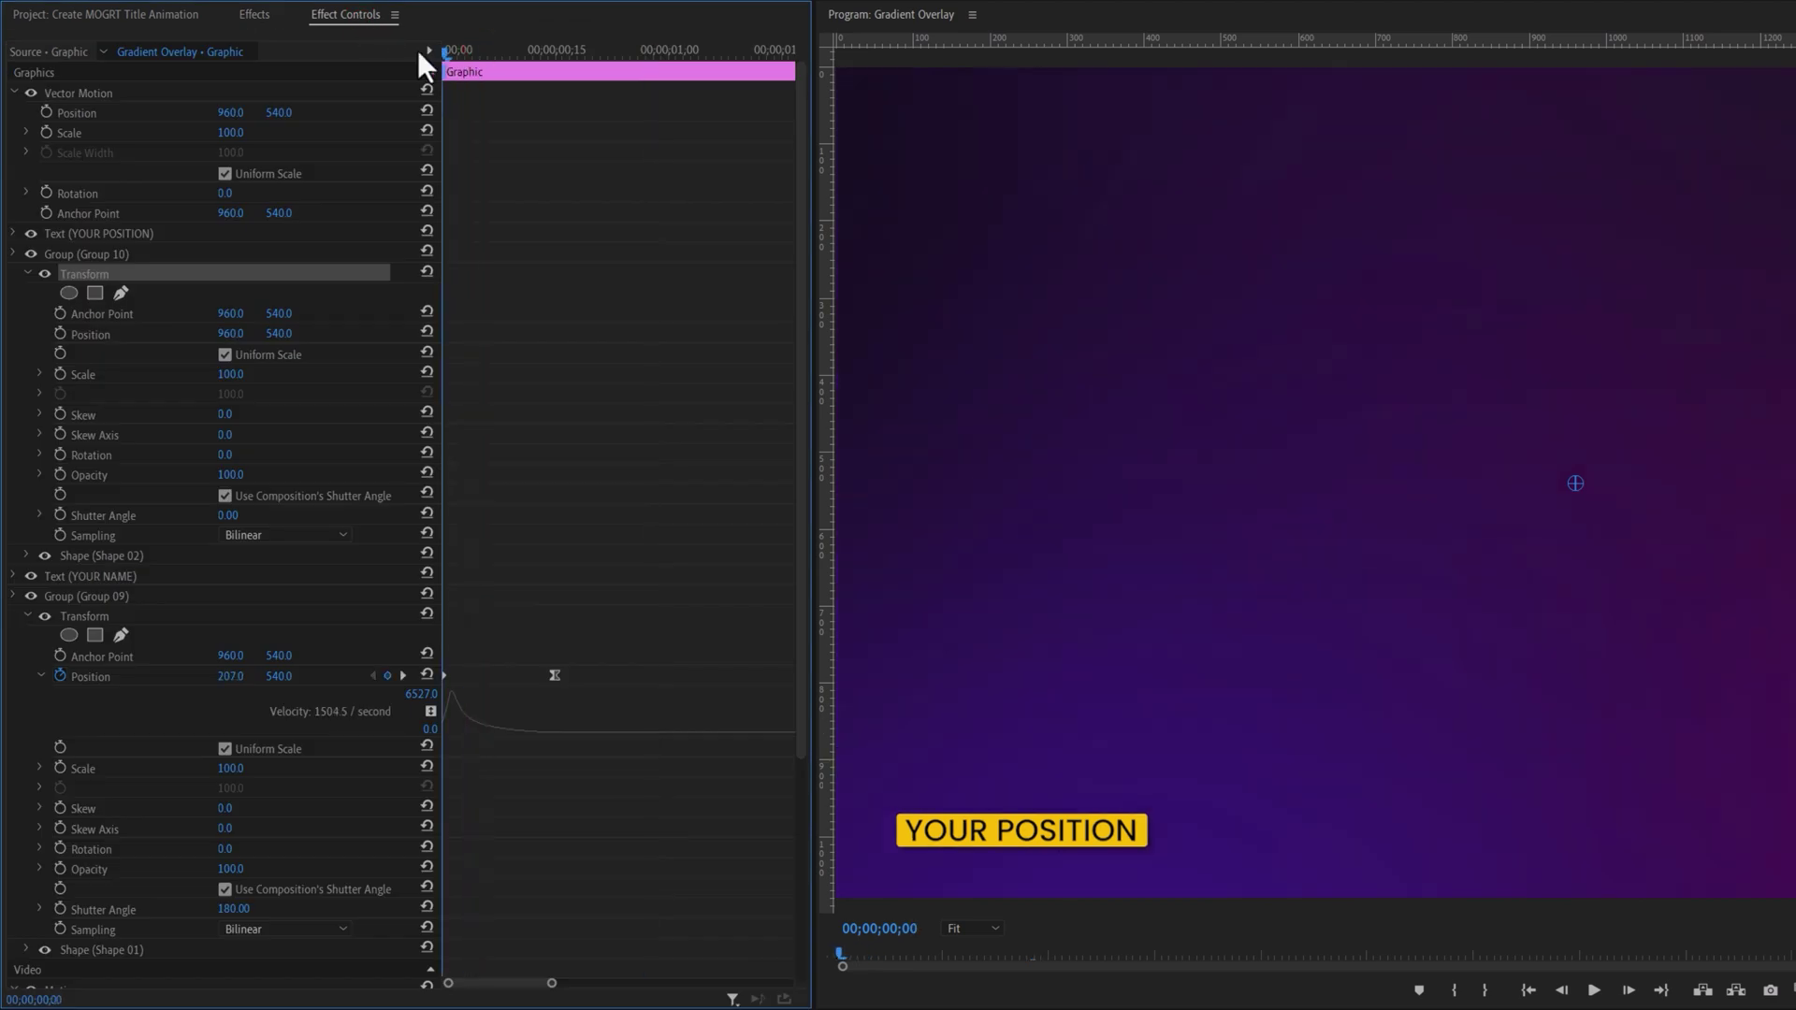
key("shift+Right")
key("shift+Right")
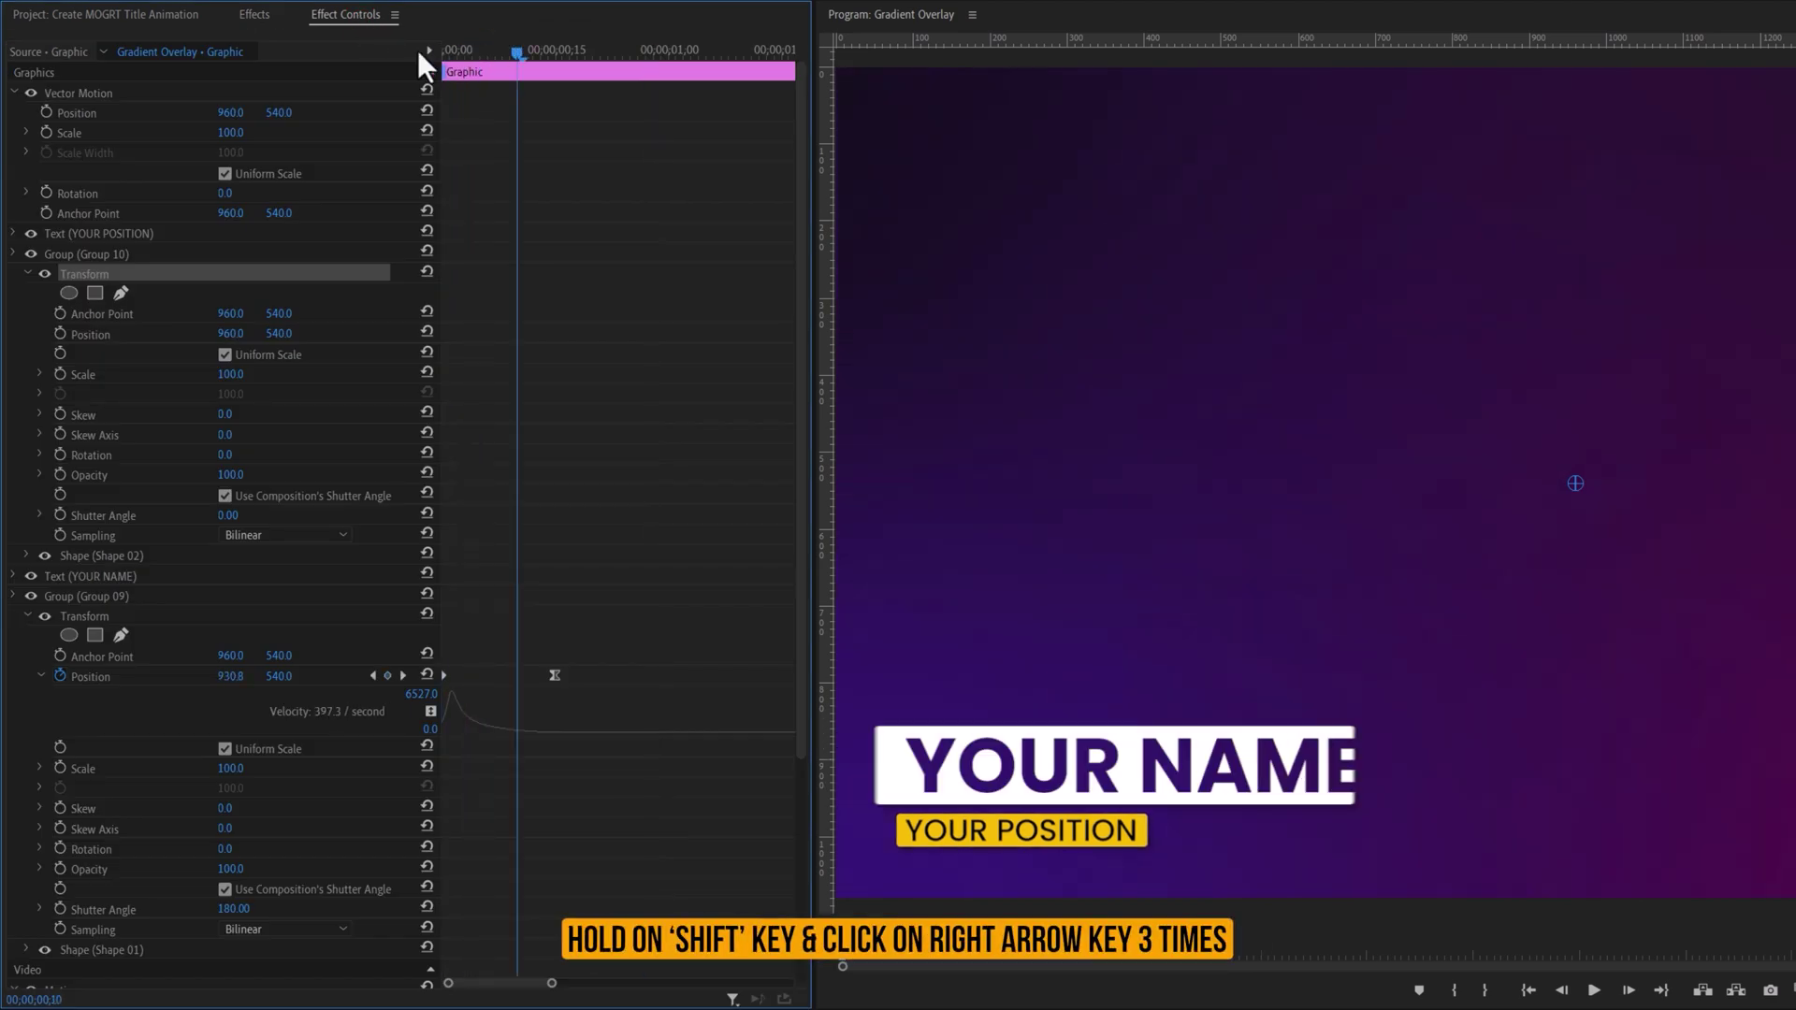
key("shift+Right")
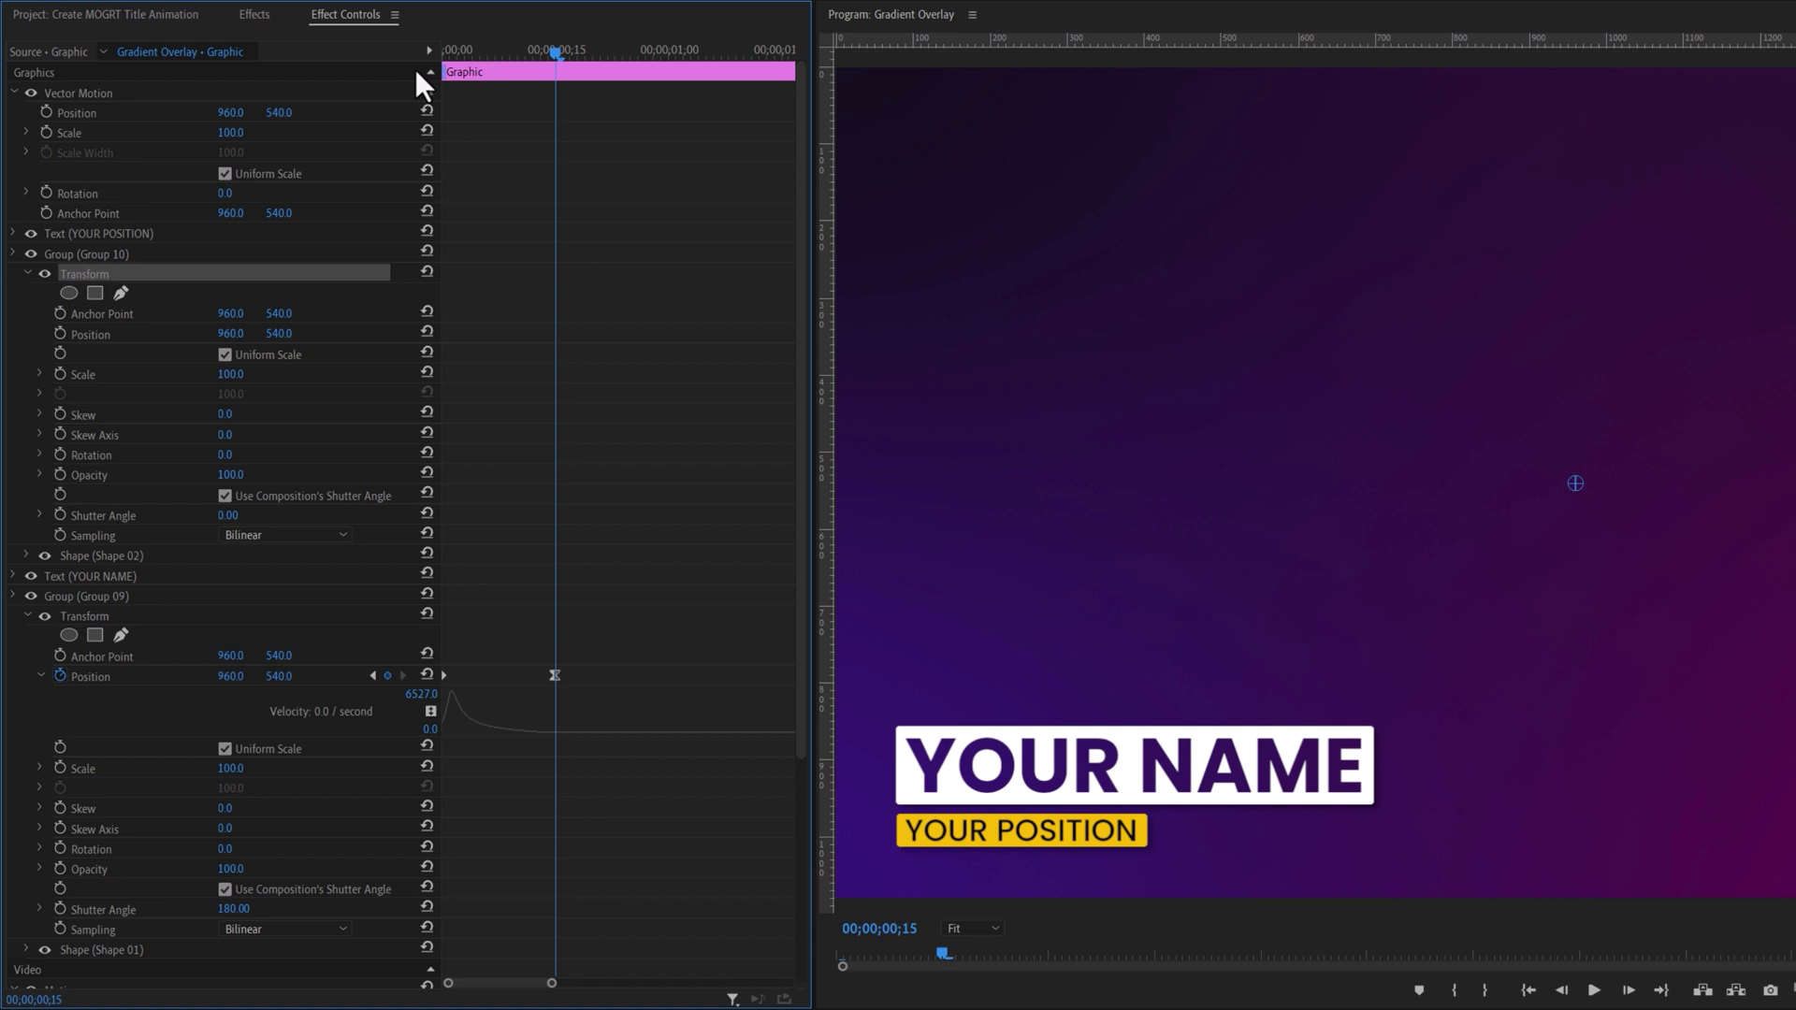
left_click(60, 334)
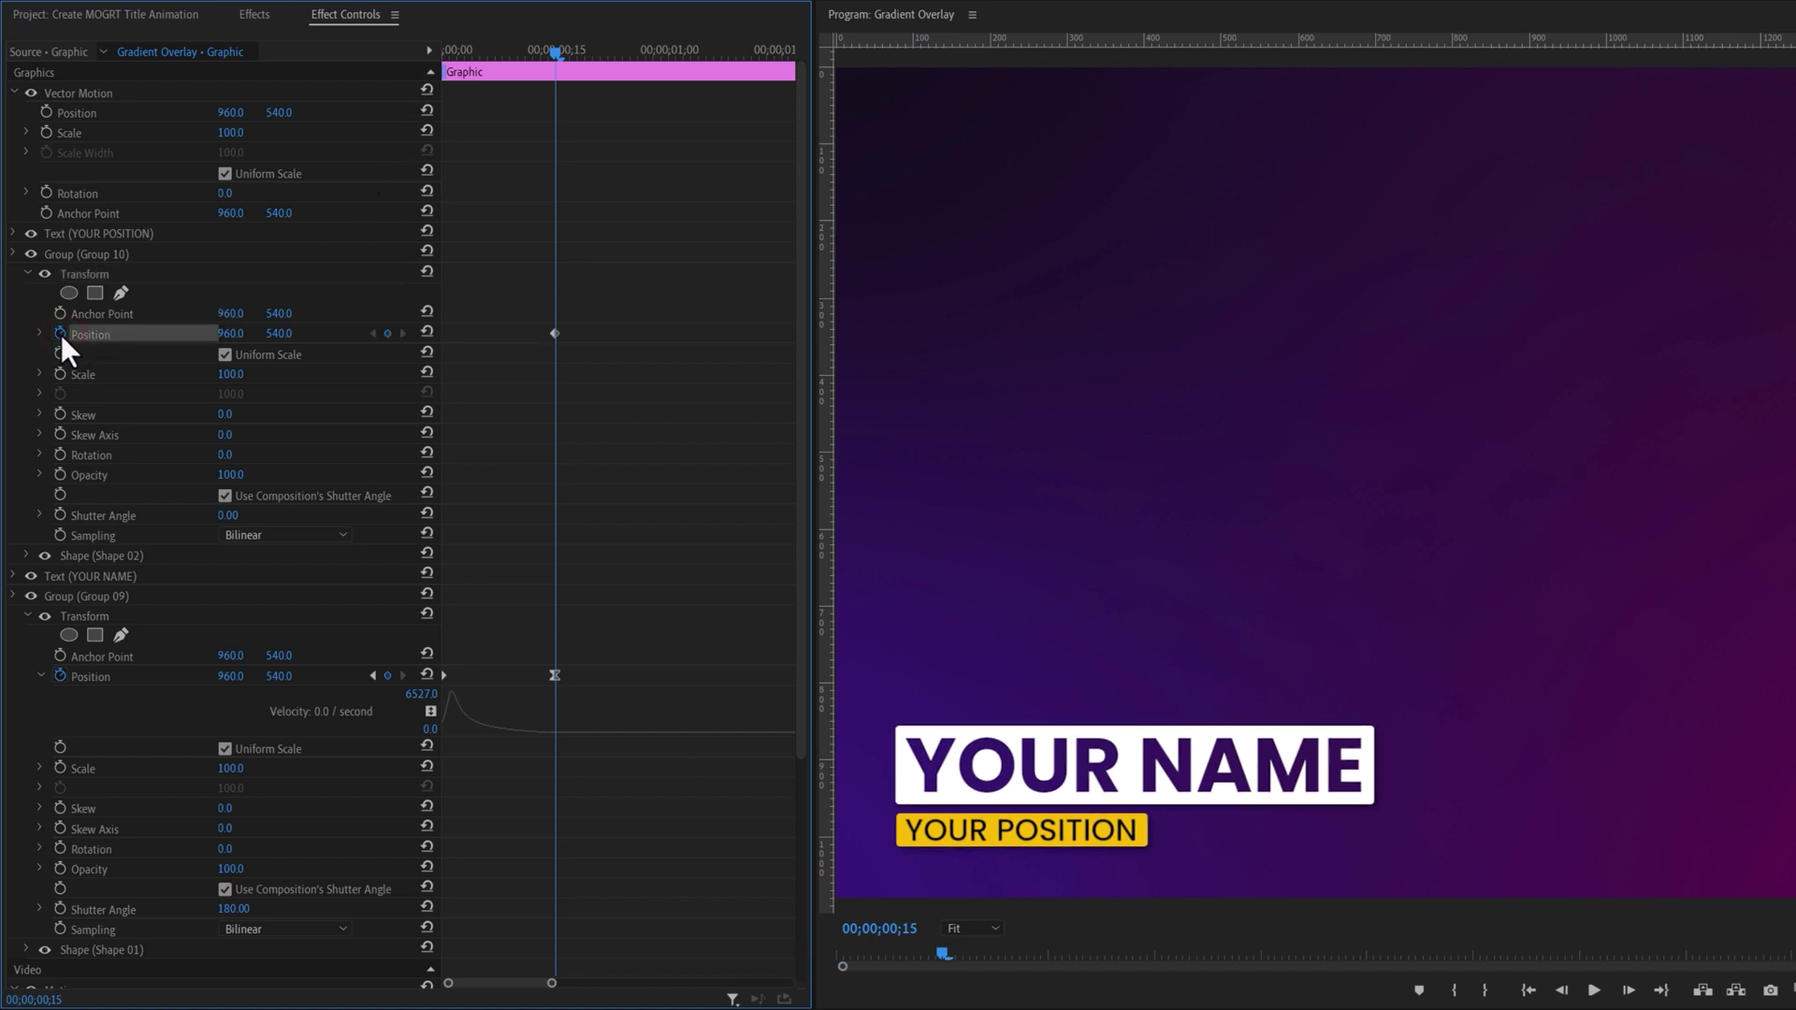
left_click_drag(455, 49, 423, 52)
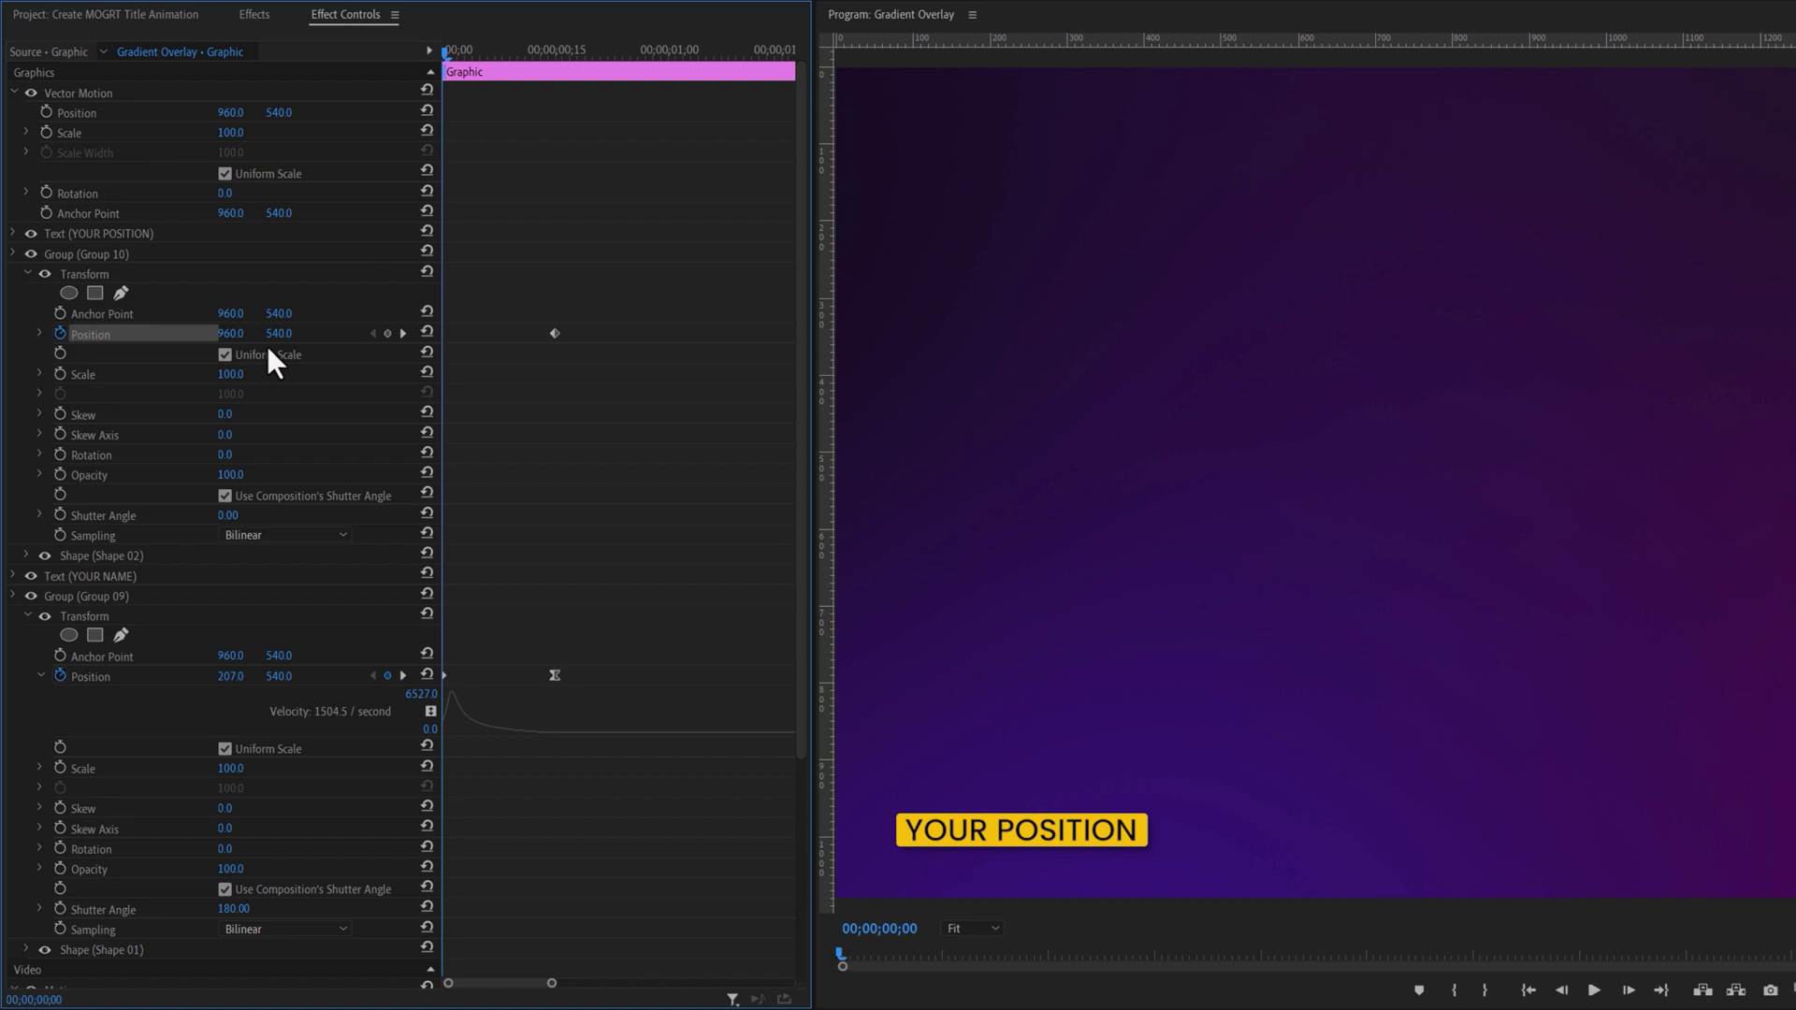
left_click_drag(279, 333, 399, 333)
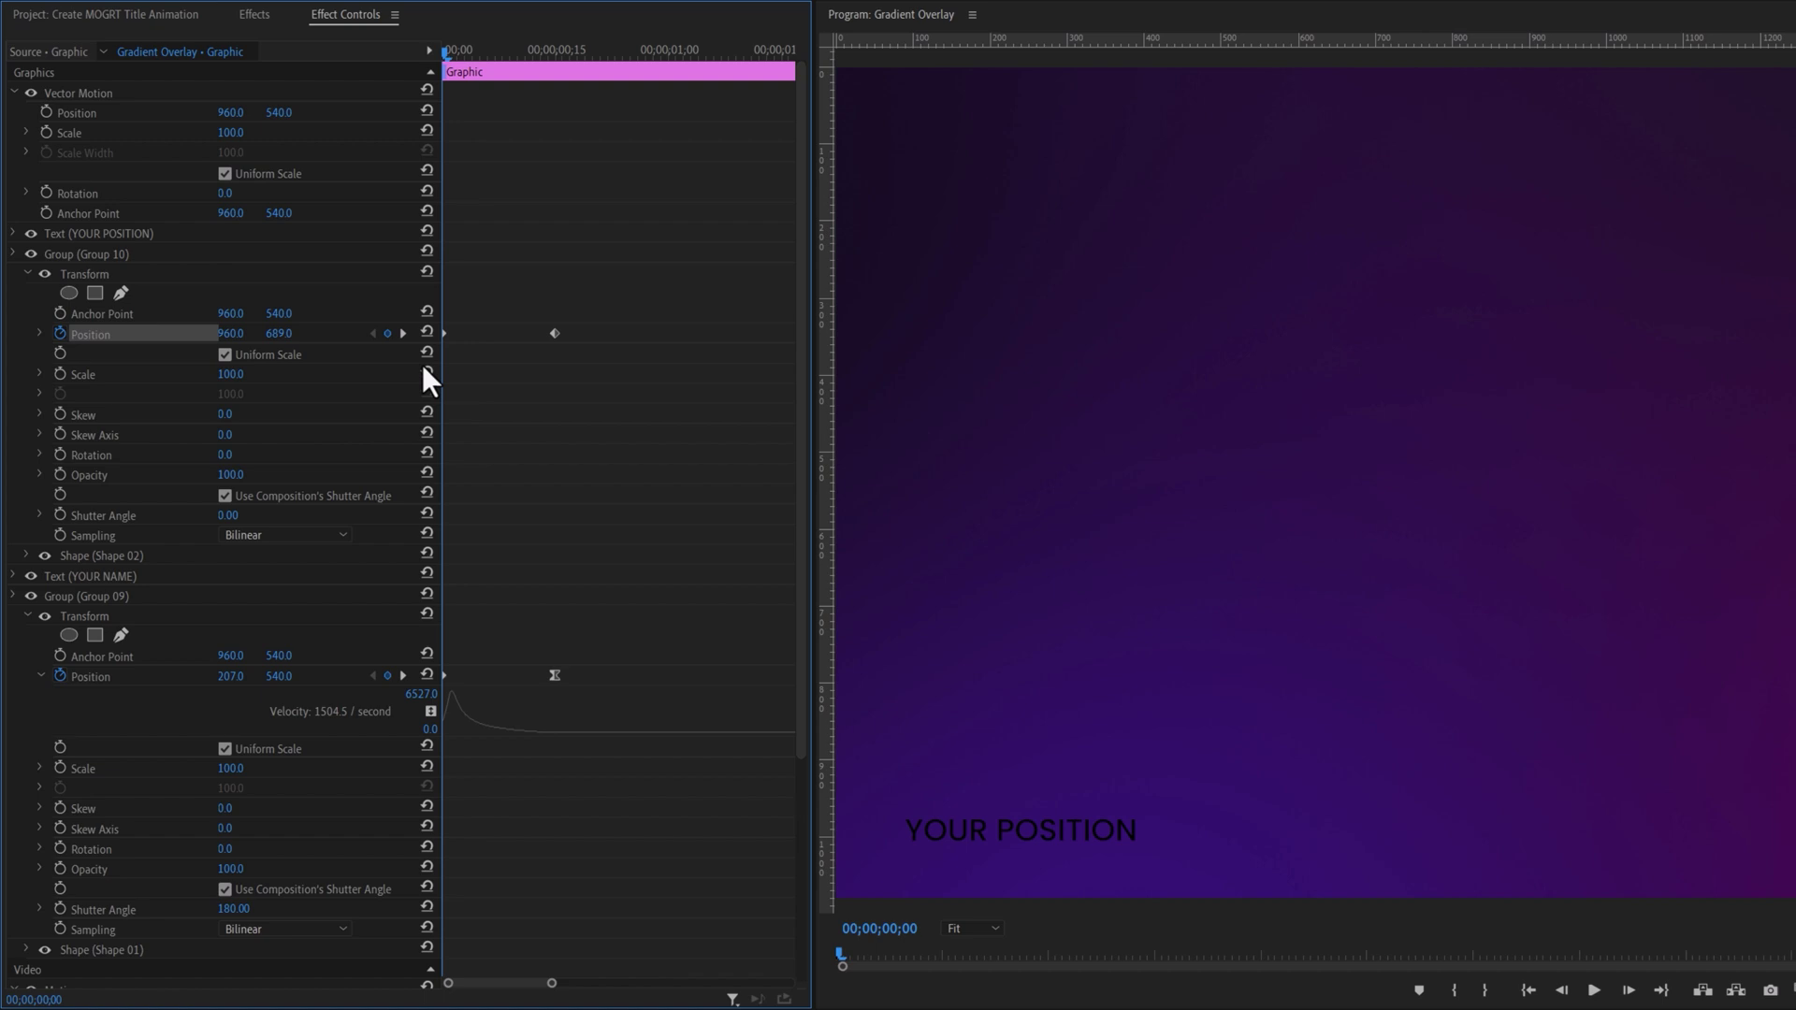
Apply Ease In to the final Position keyframe and steepen its velocity curve.
right_click(555, 334)
mouse_move(631, 491)
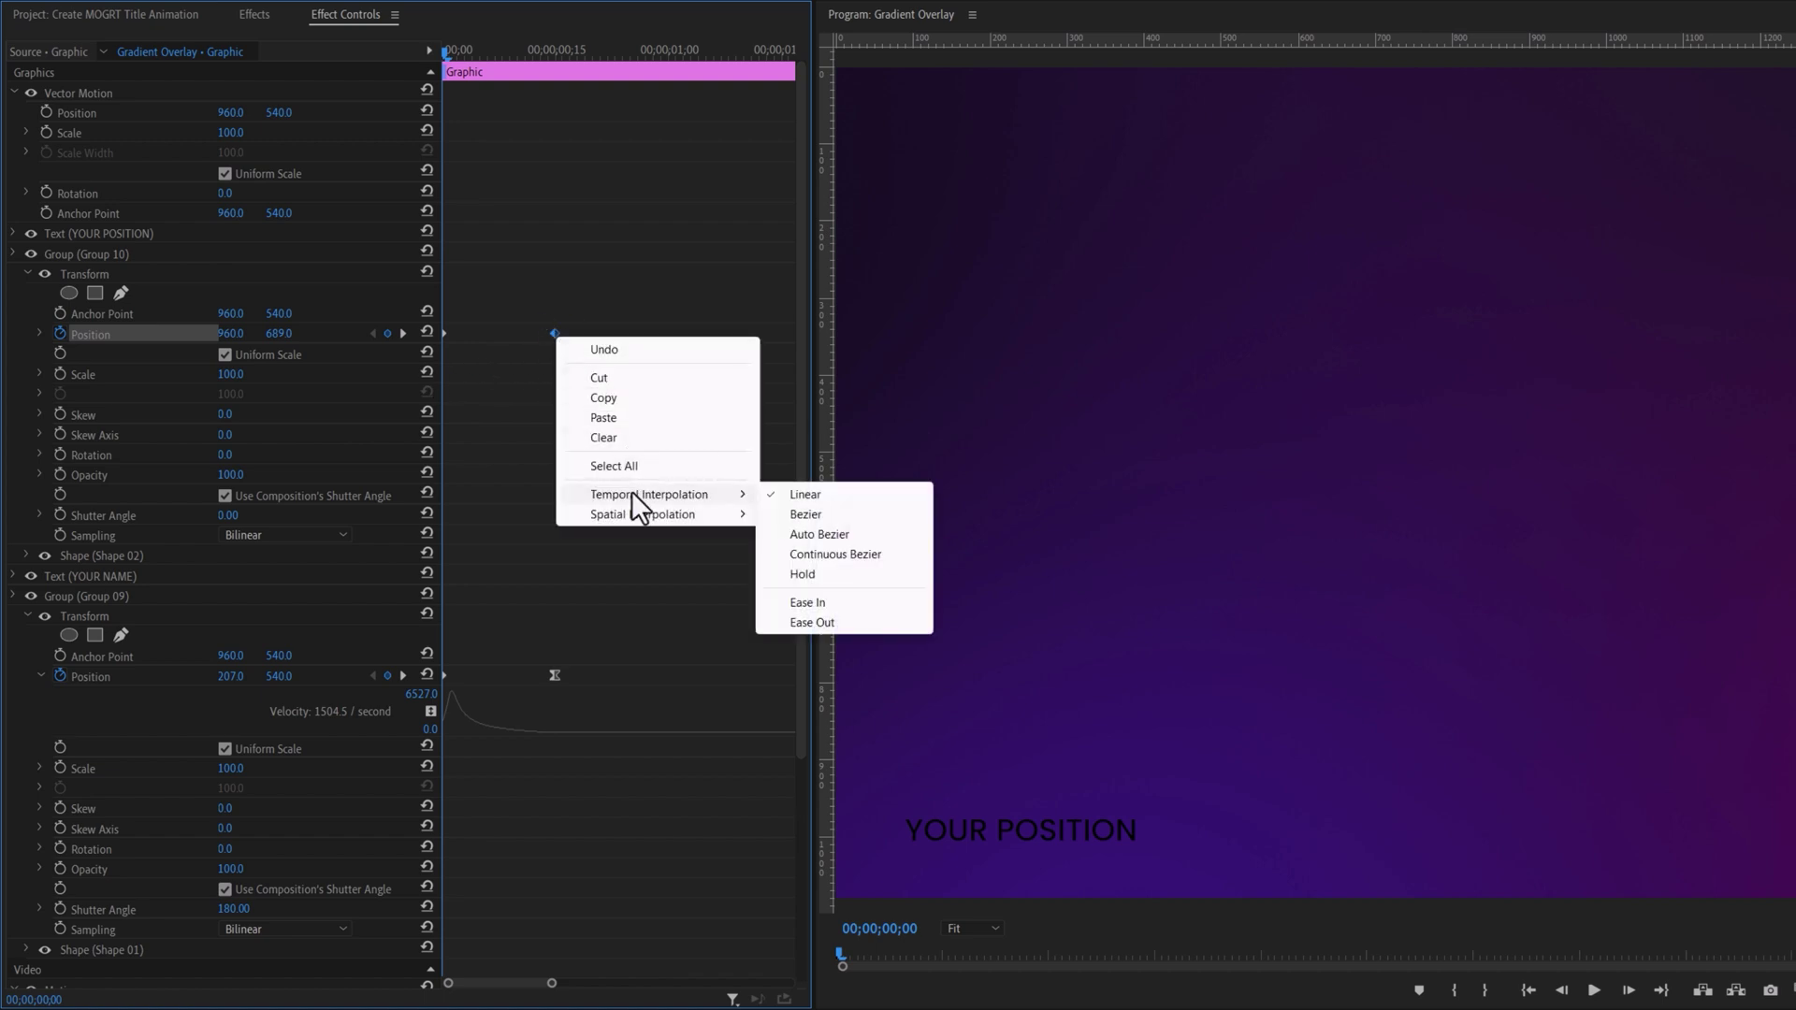
left_click(819, 601)
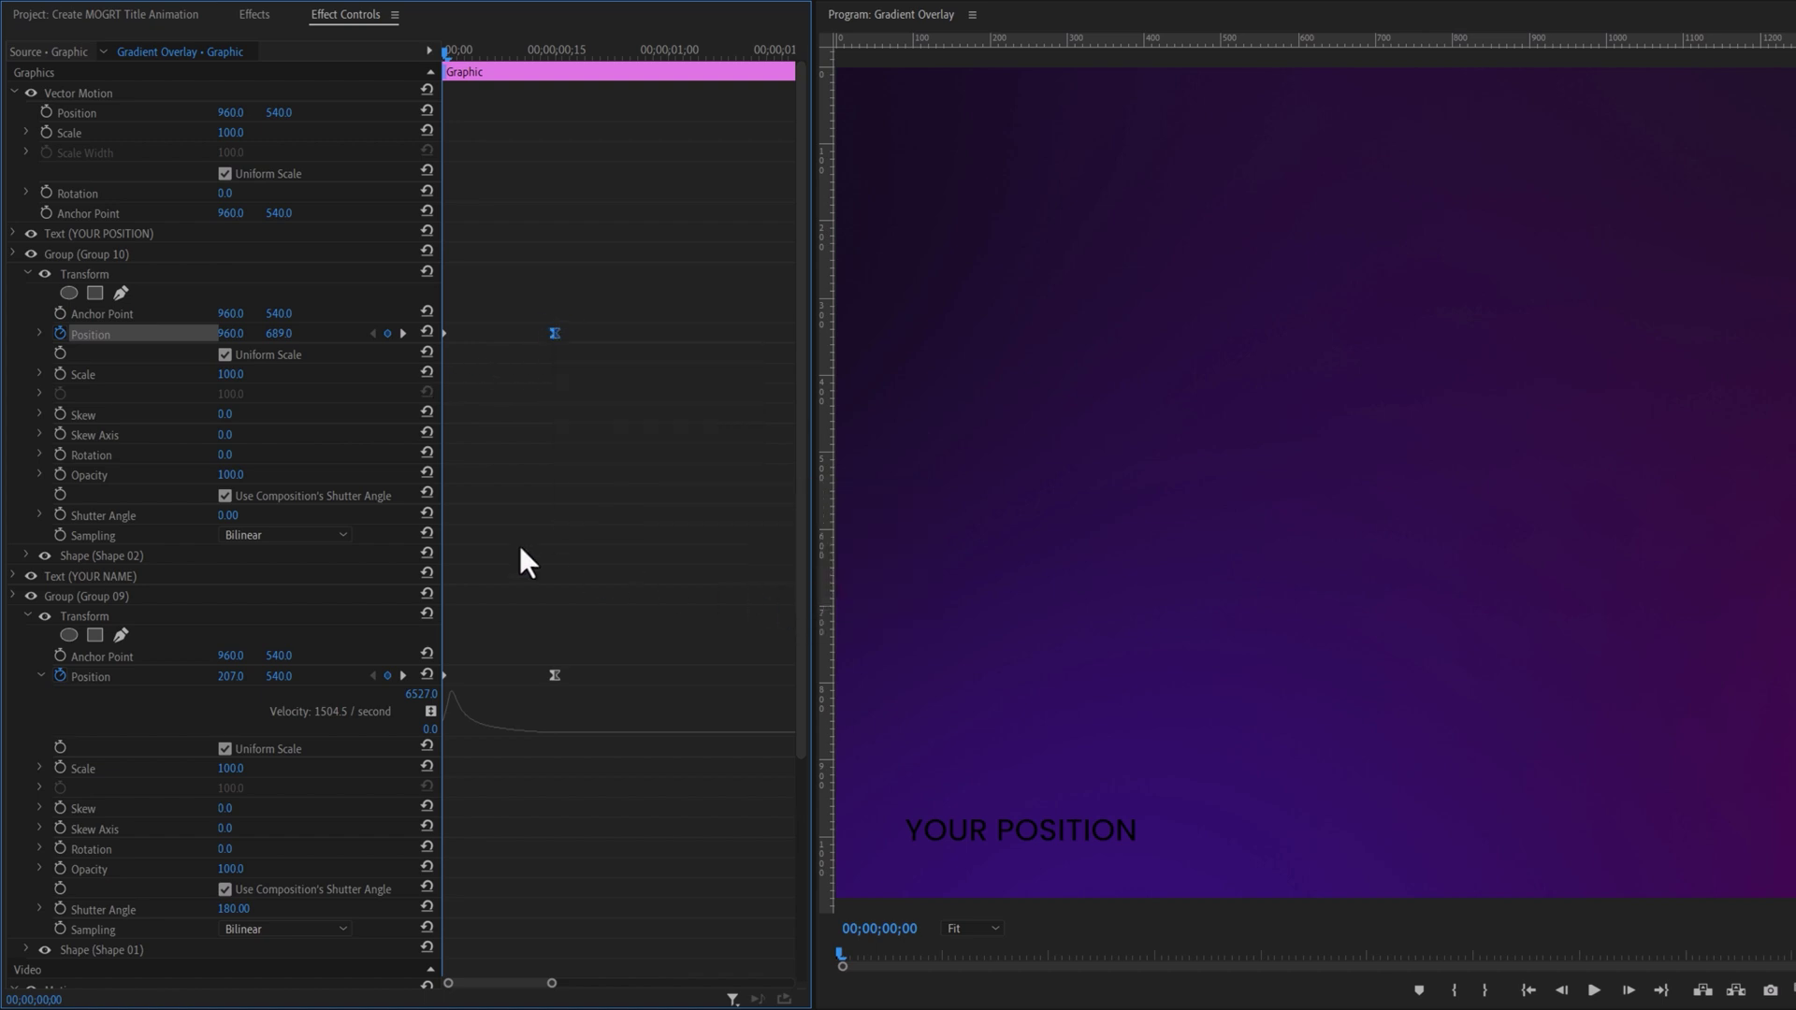
left_click(40, 334)
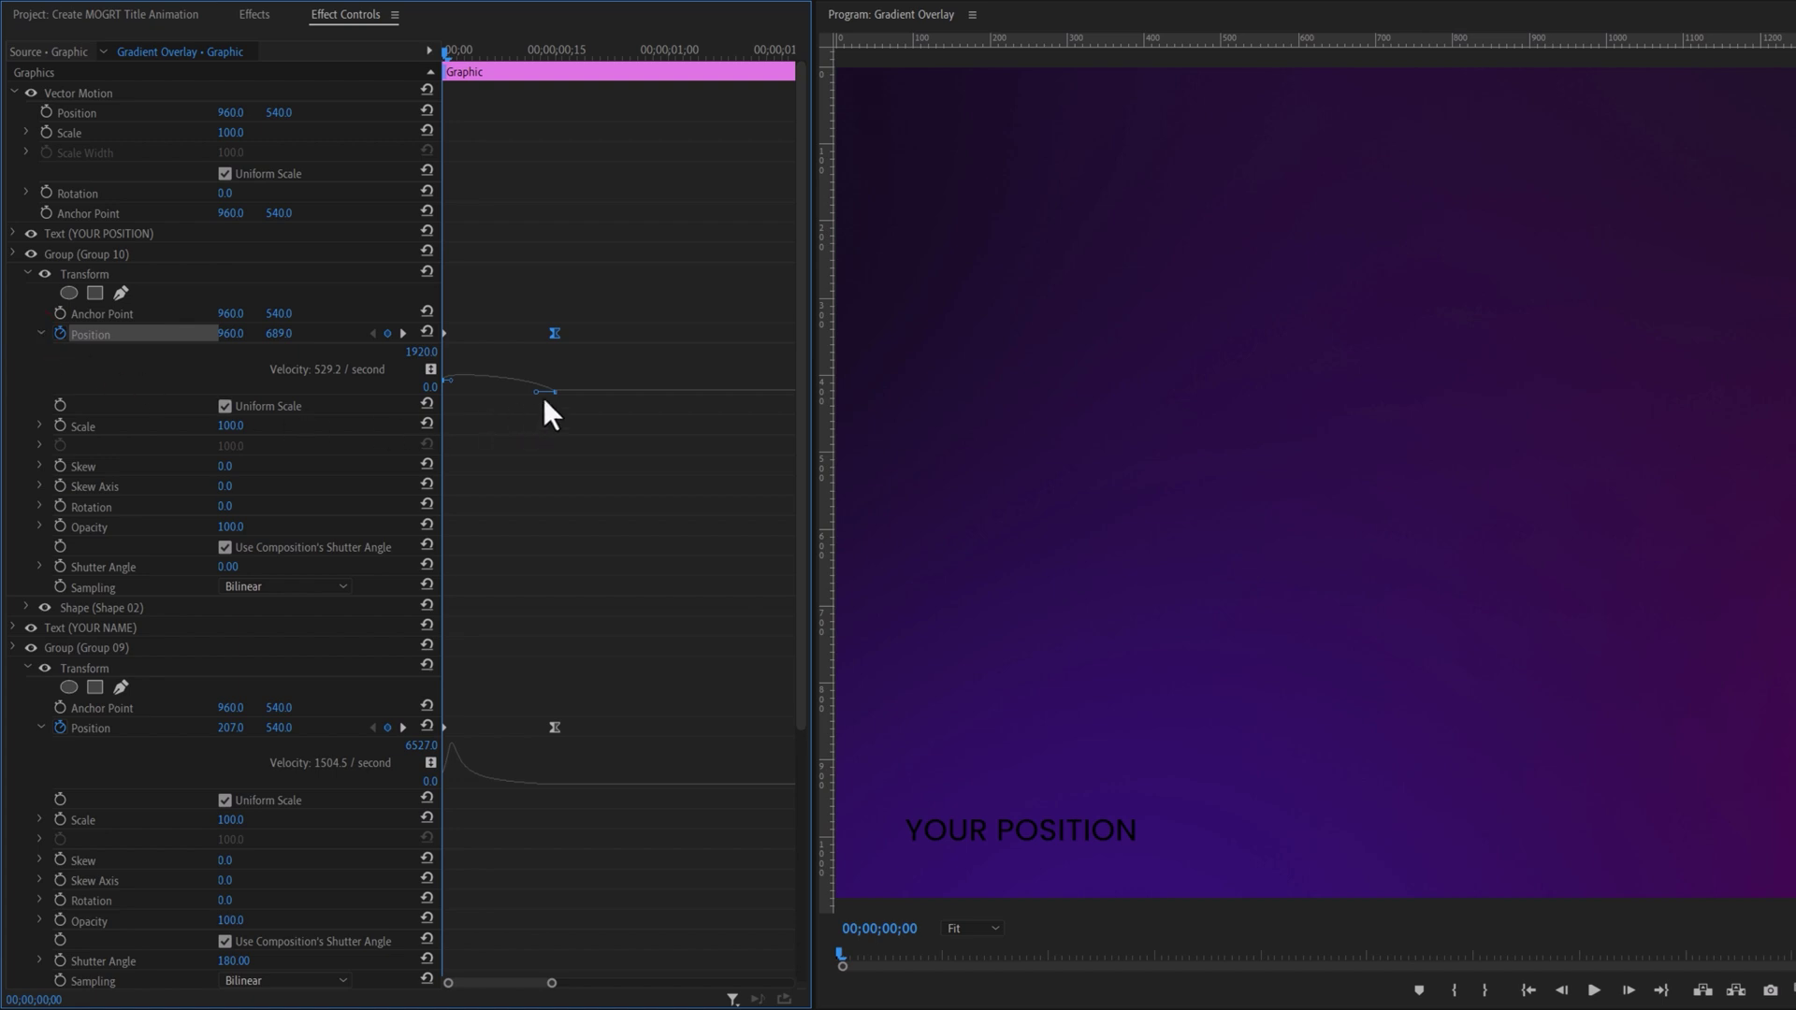
left_click_drag(534, 391, 502, 392)
Set the Shutter Angle to 180 and play back the animation.
left_click(234, 567)
type("180")
key("Return")
key("space")
Keyframe the yellow bar's Opacity from 0 at frame 5 to 100 at frame 15, then replay.
left_click(451, 48)
key("space")
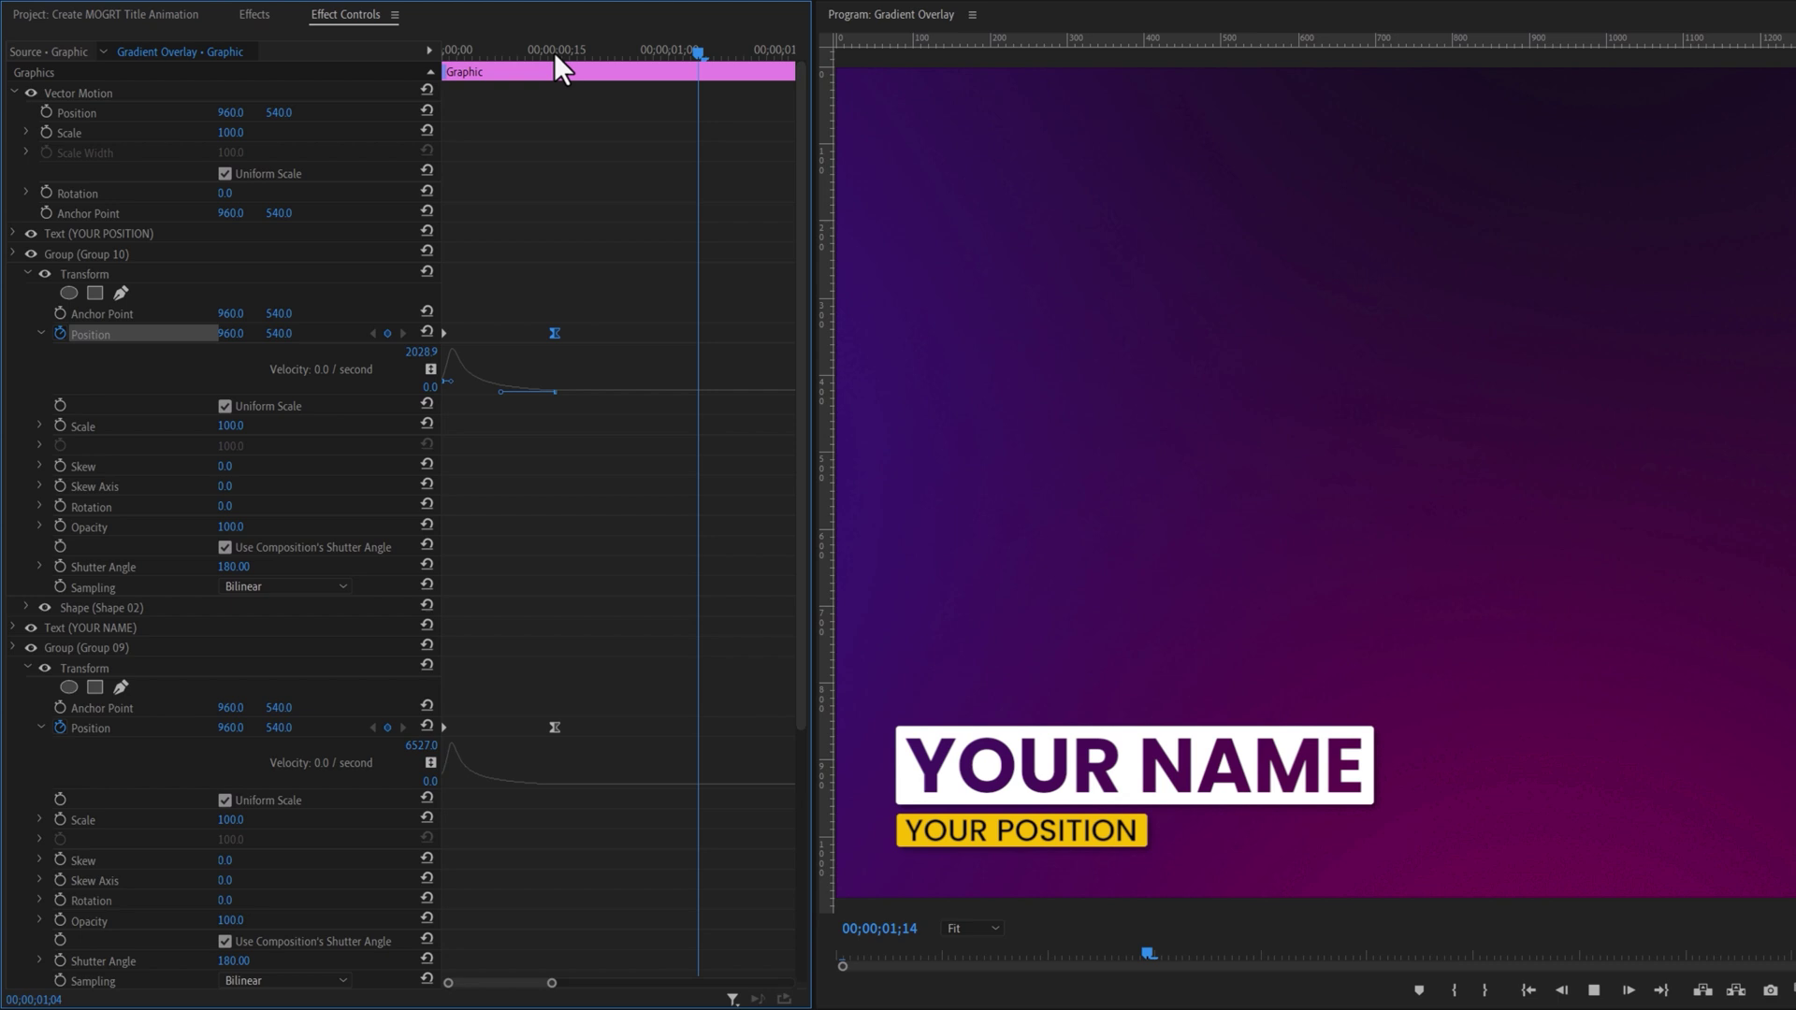
left_click(554, 53)
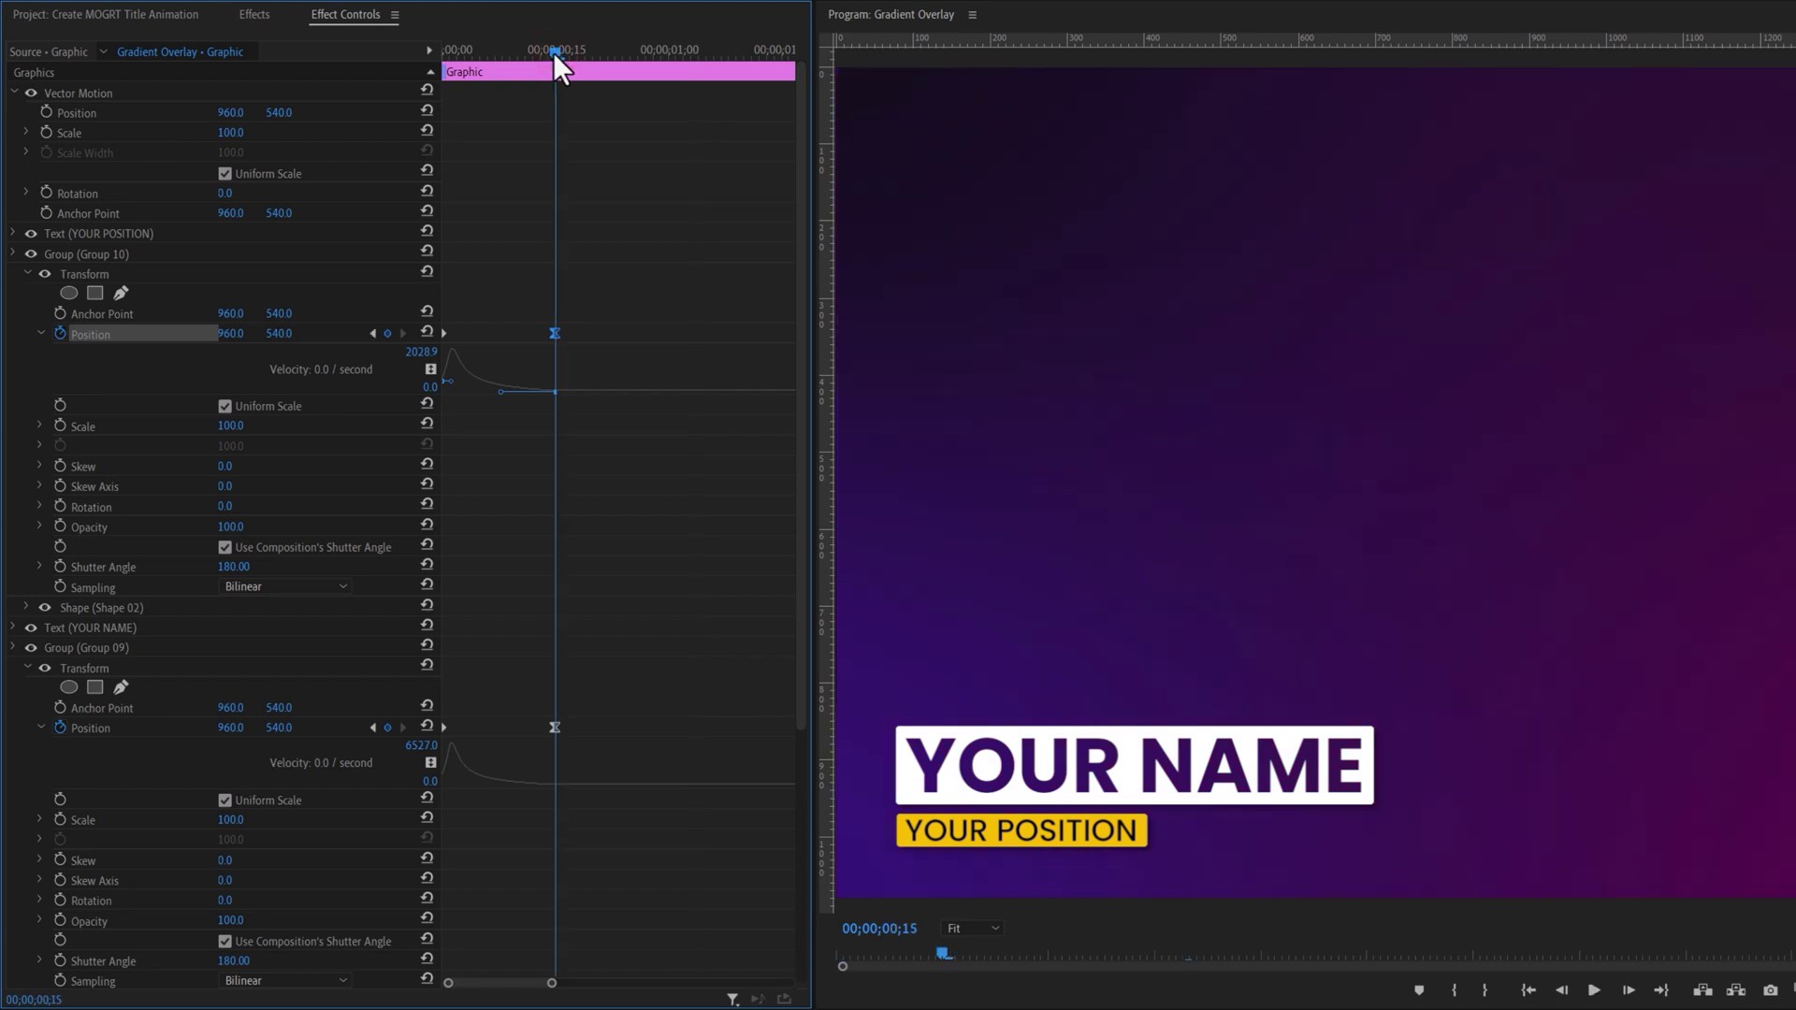
left_click(63, 530)
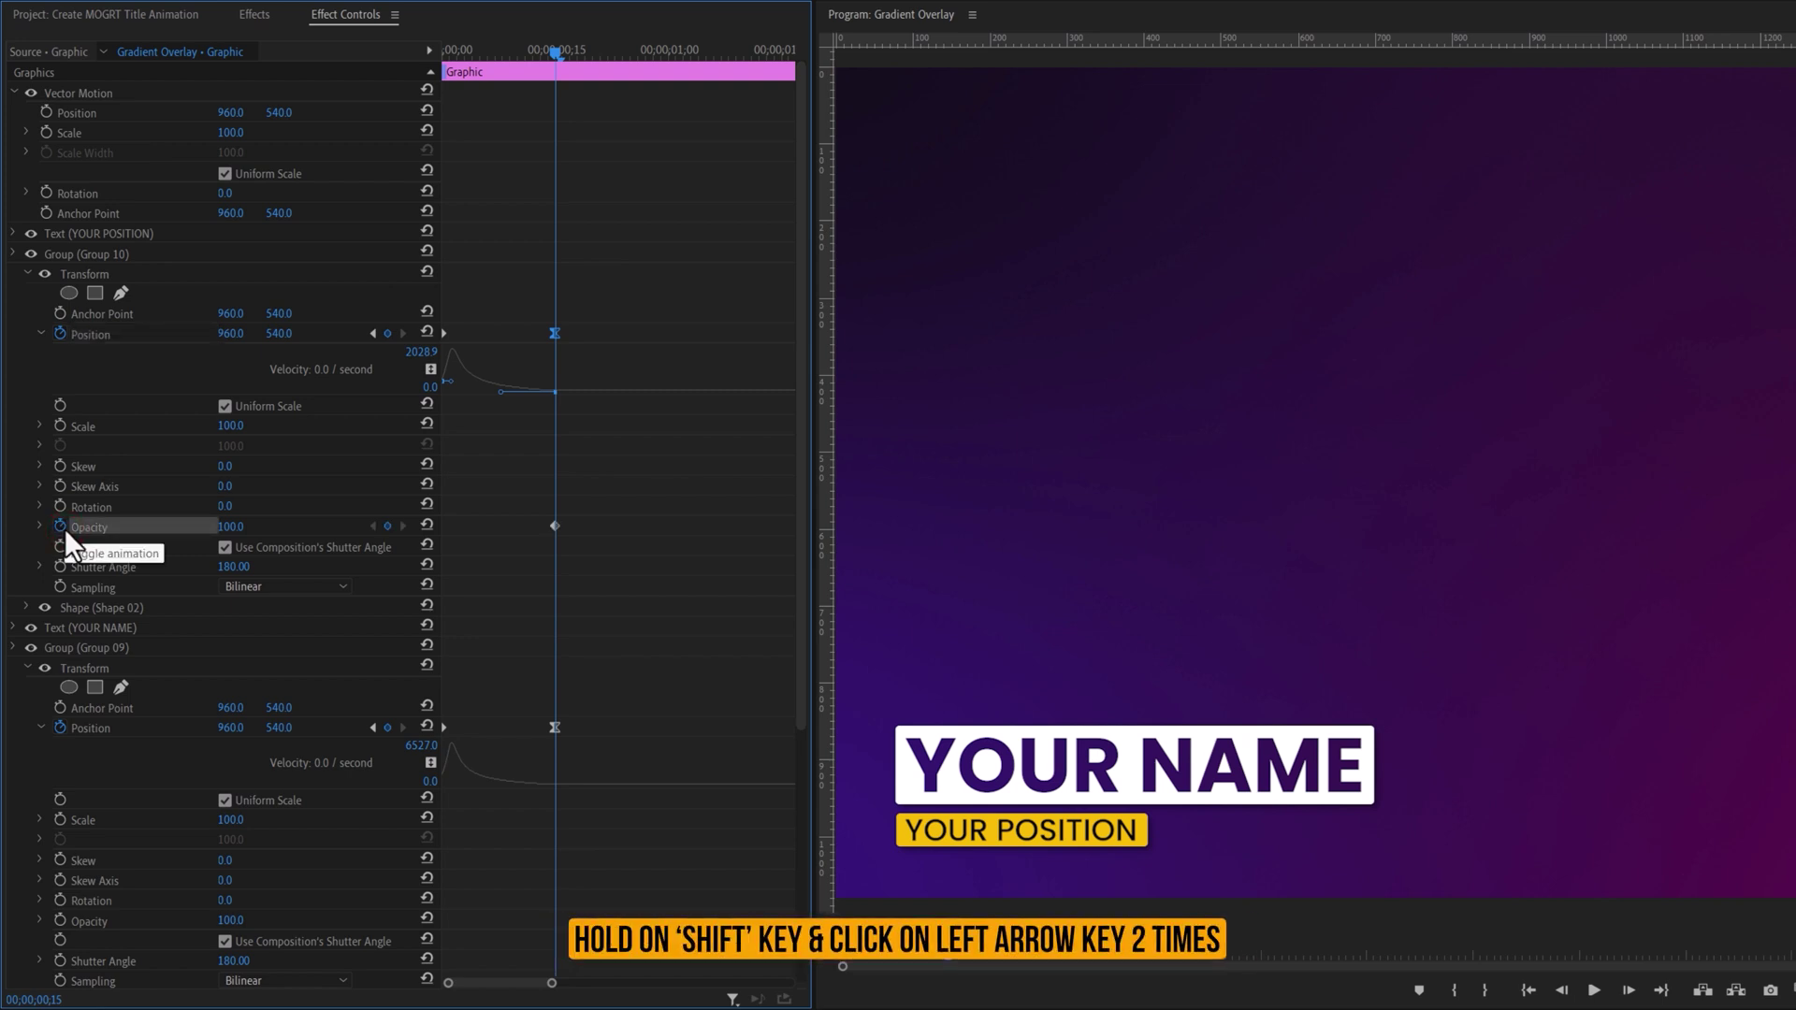
key("shift+Left")
key("shift+Left")
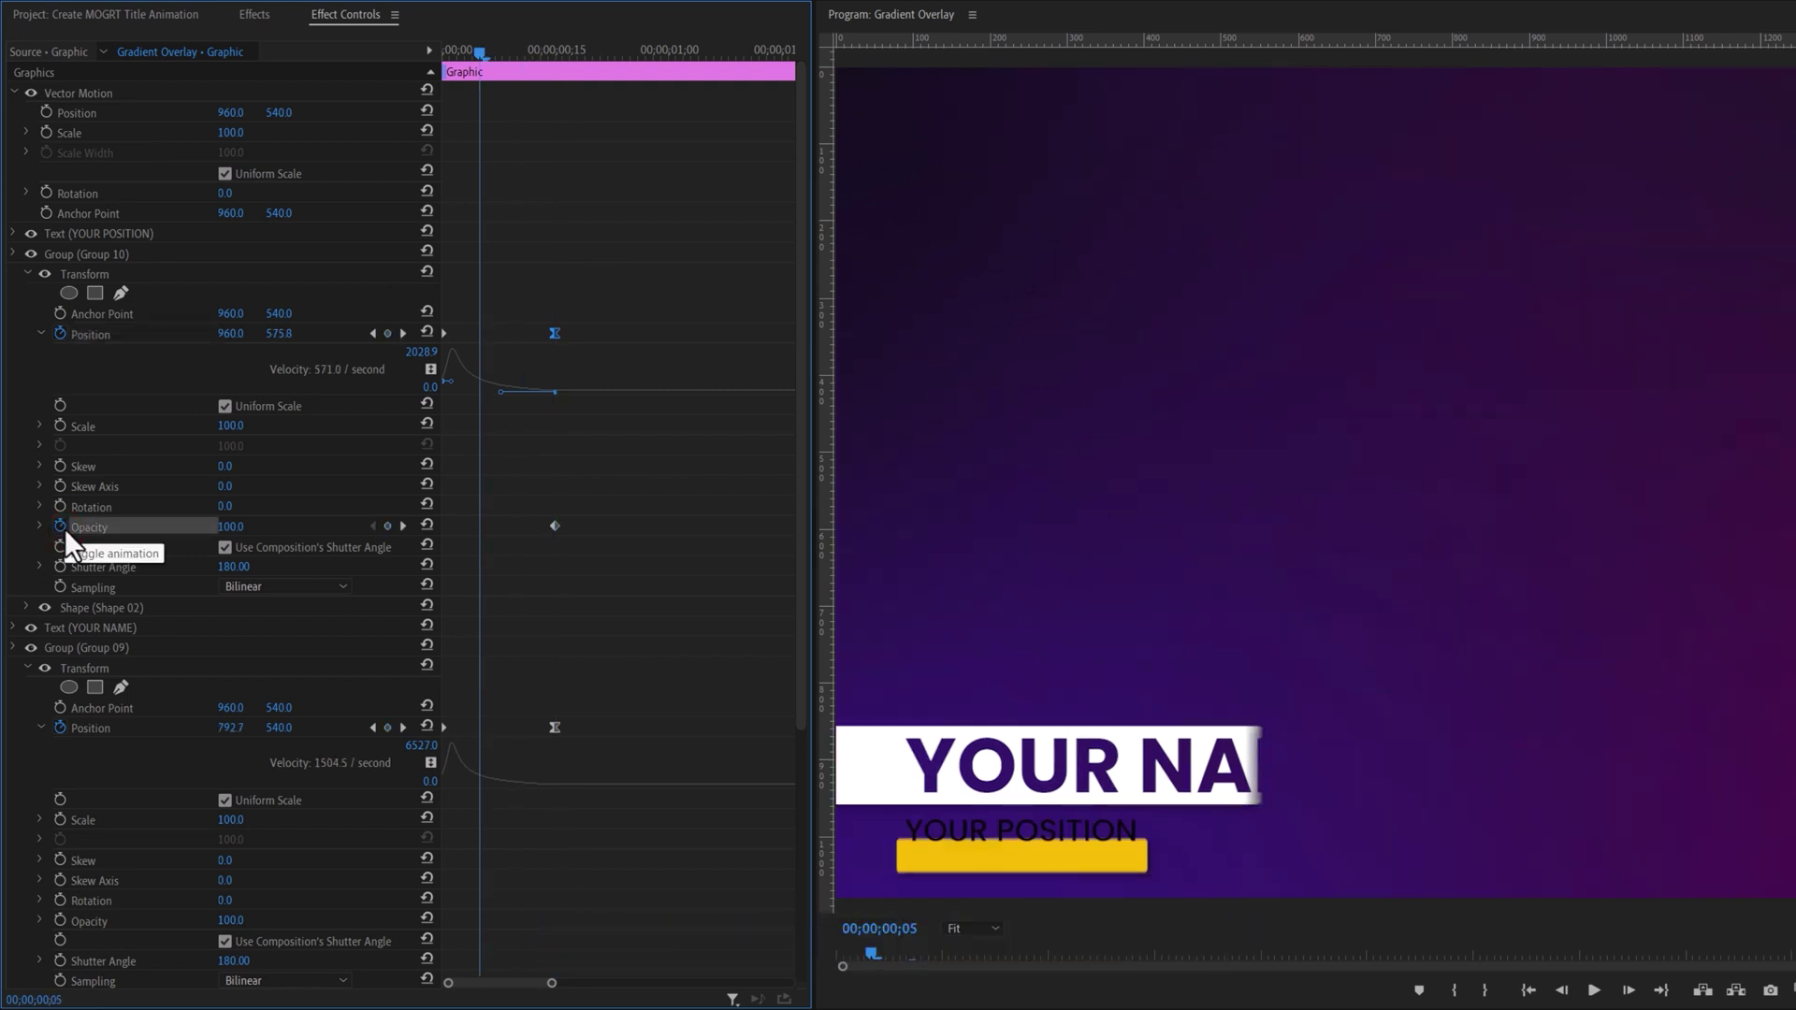
left_click(232, 528)
type("0")
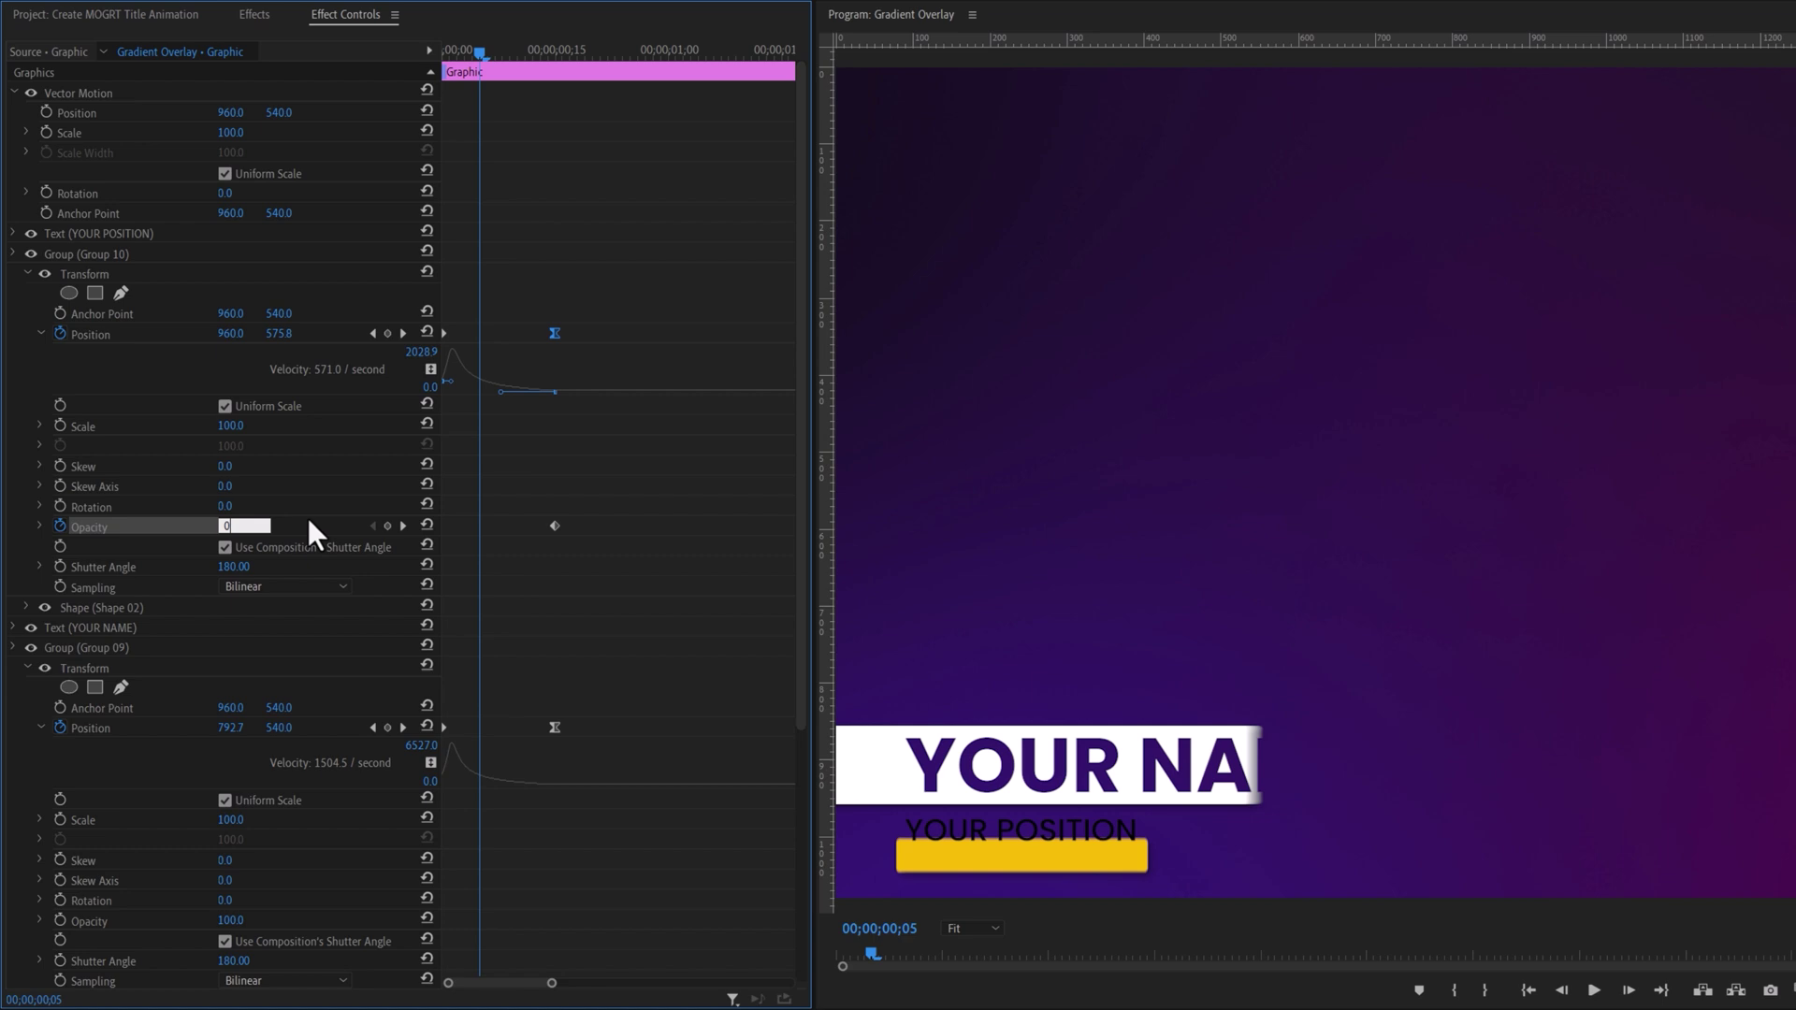
key("Return")
left_click_drag(478, 37, 412, 53)
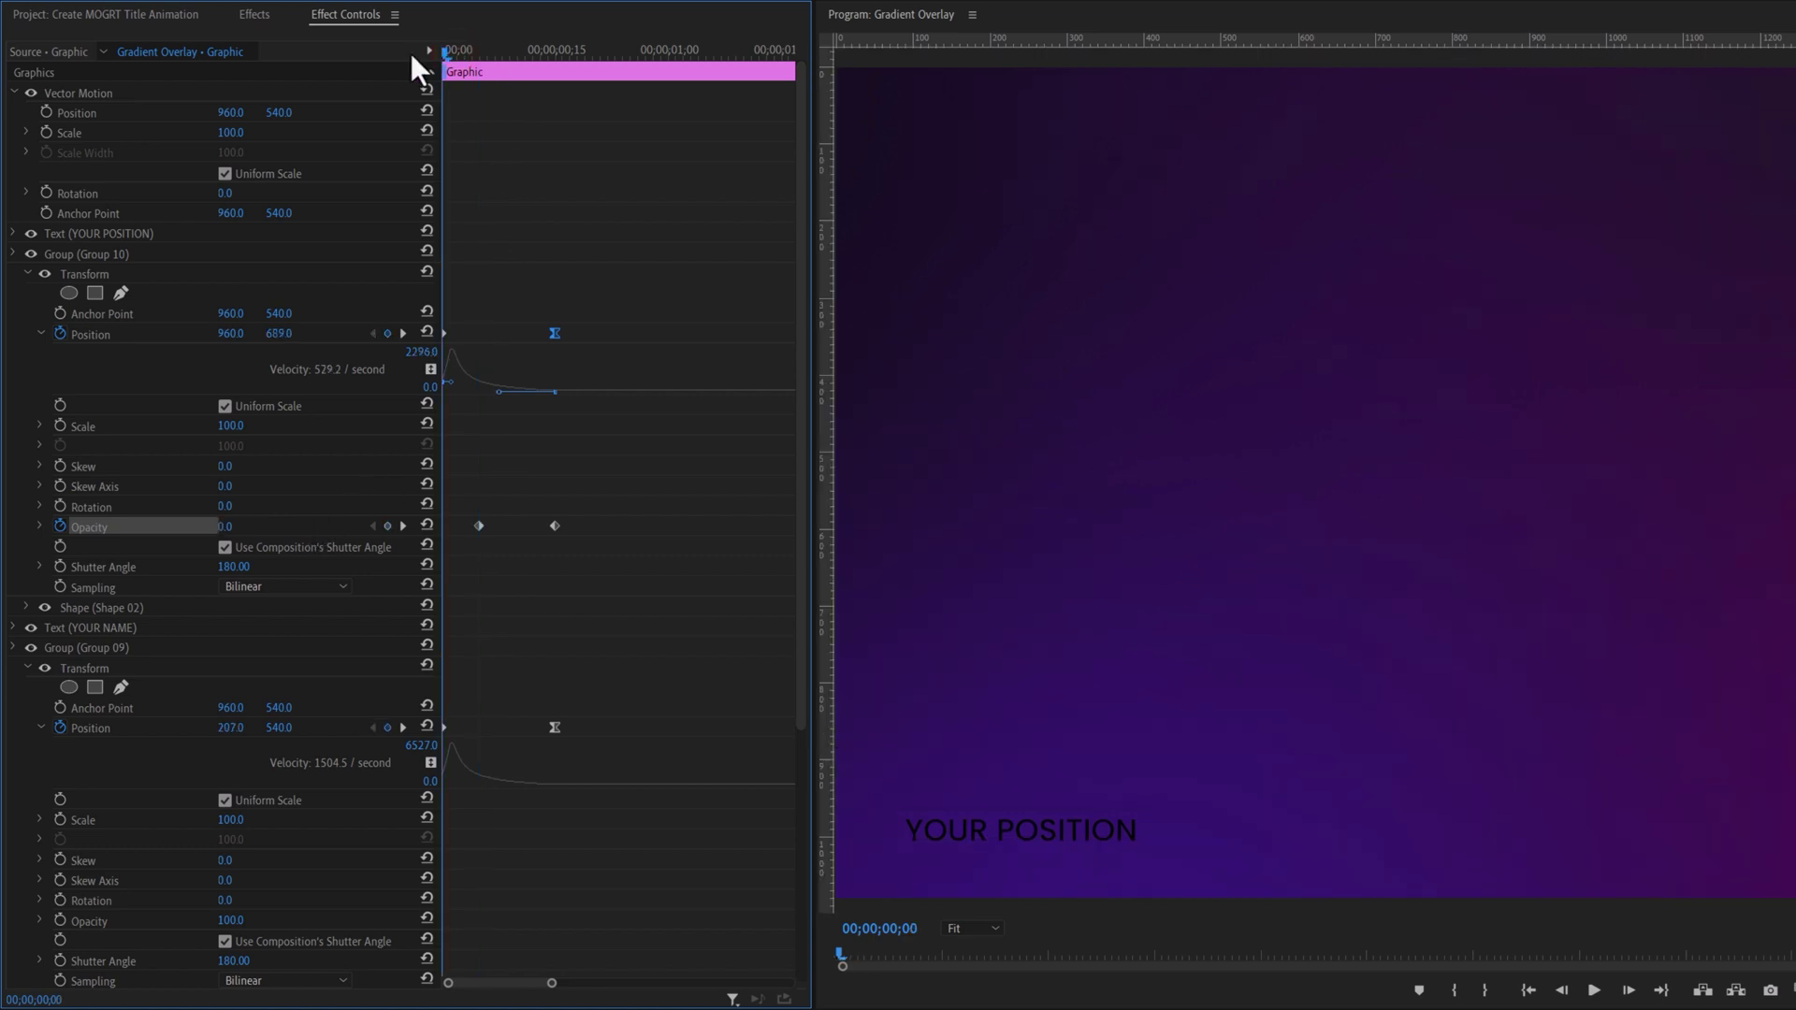
key("space")
key("space")
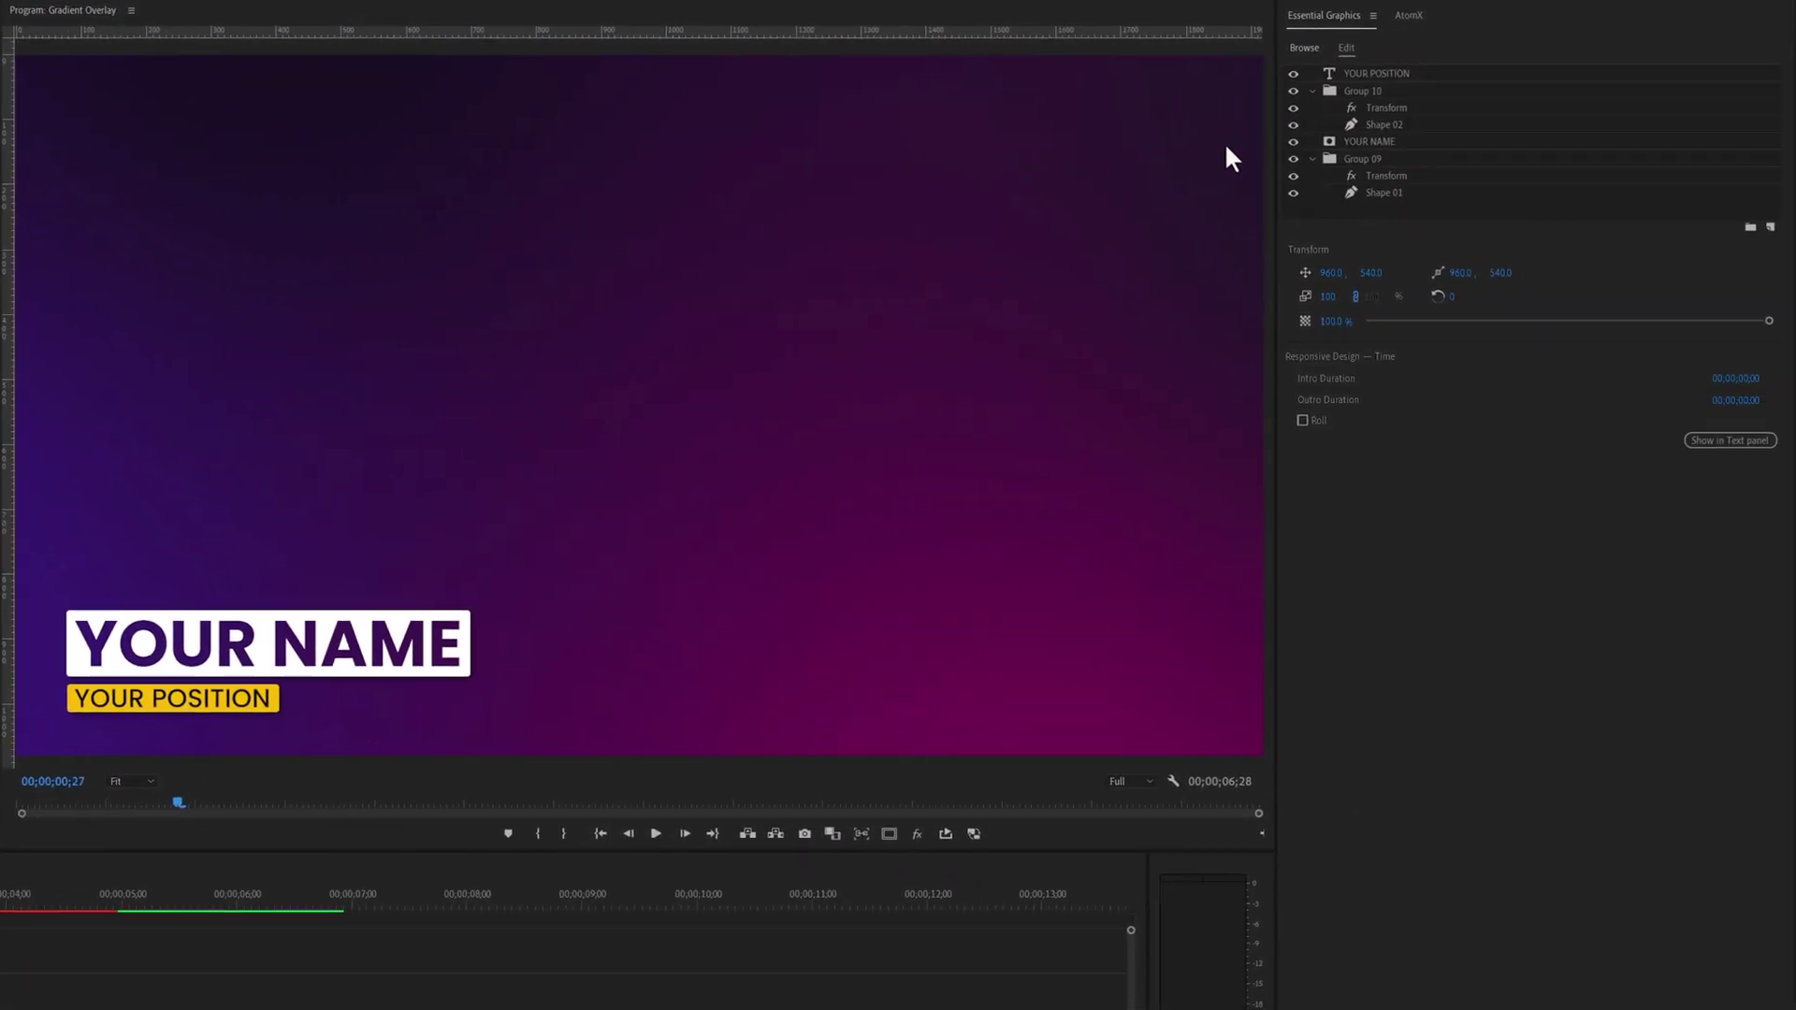
Enable Mask with Text and Invert on the YOUR POSITION layer in Essential Graphics.
left_click(1446, 74)
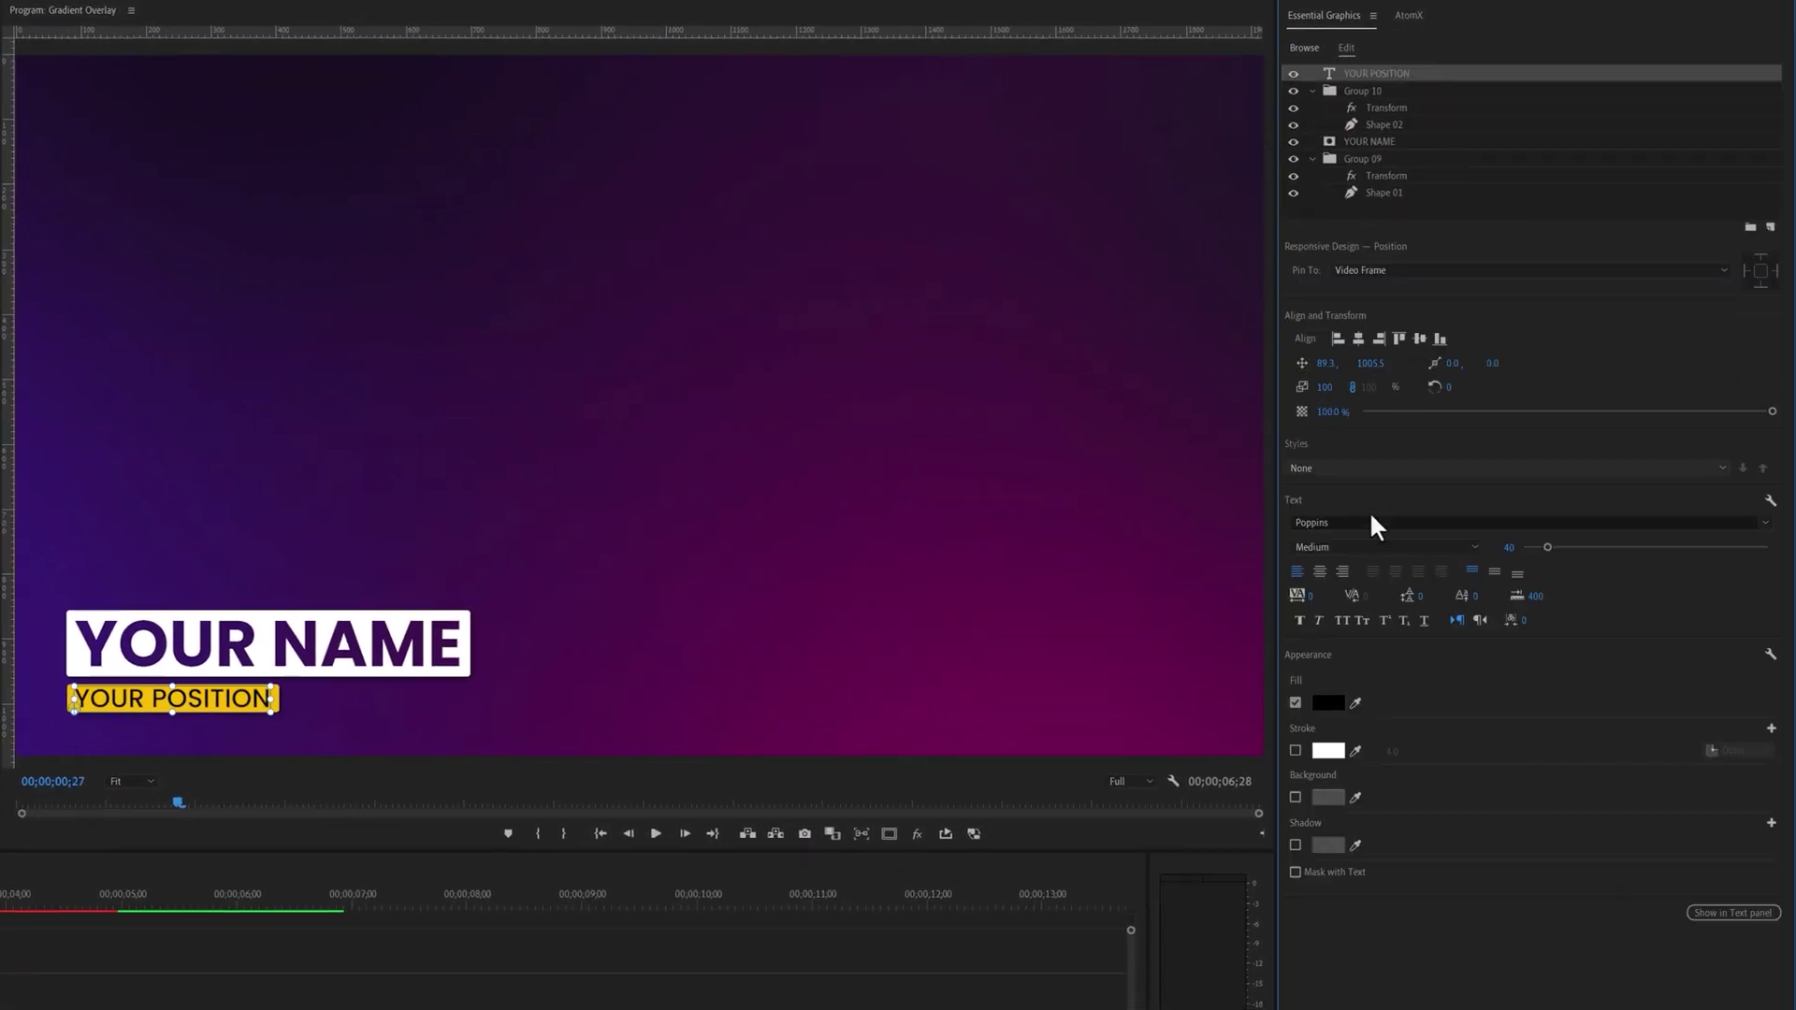
left_click(1295, 872)
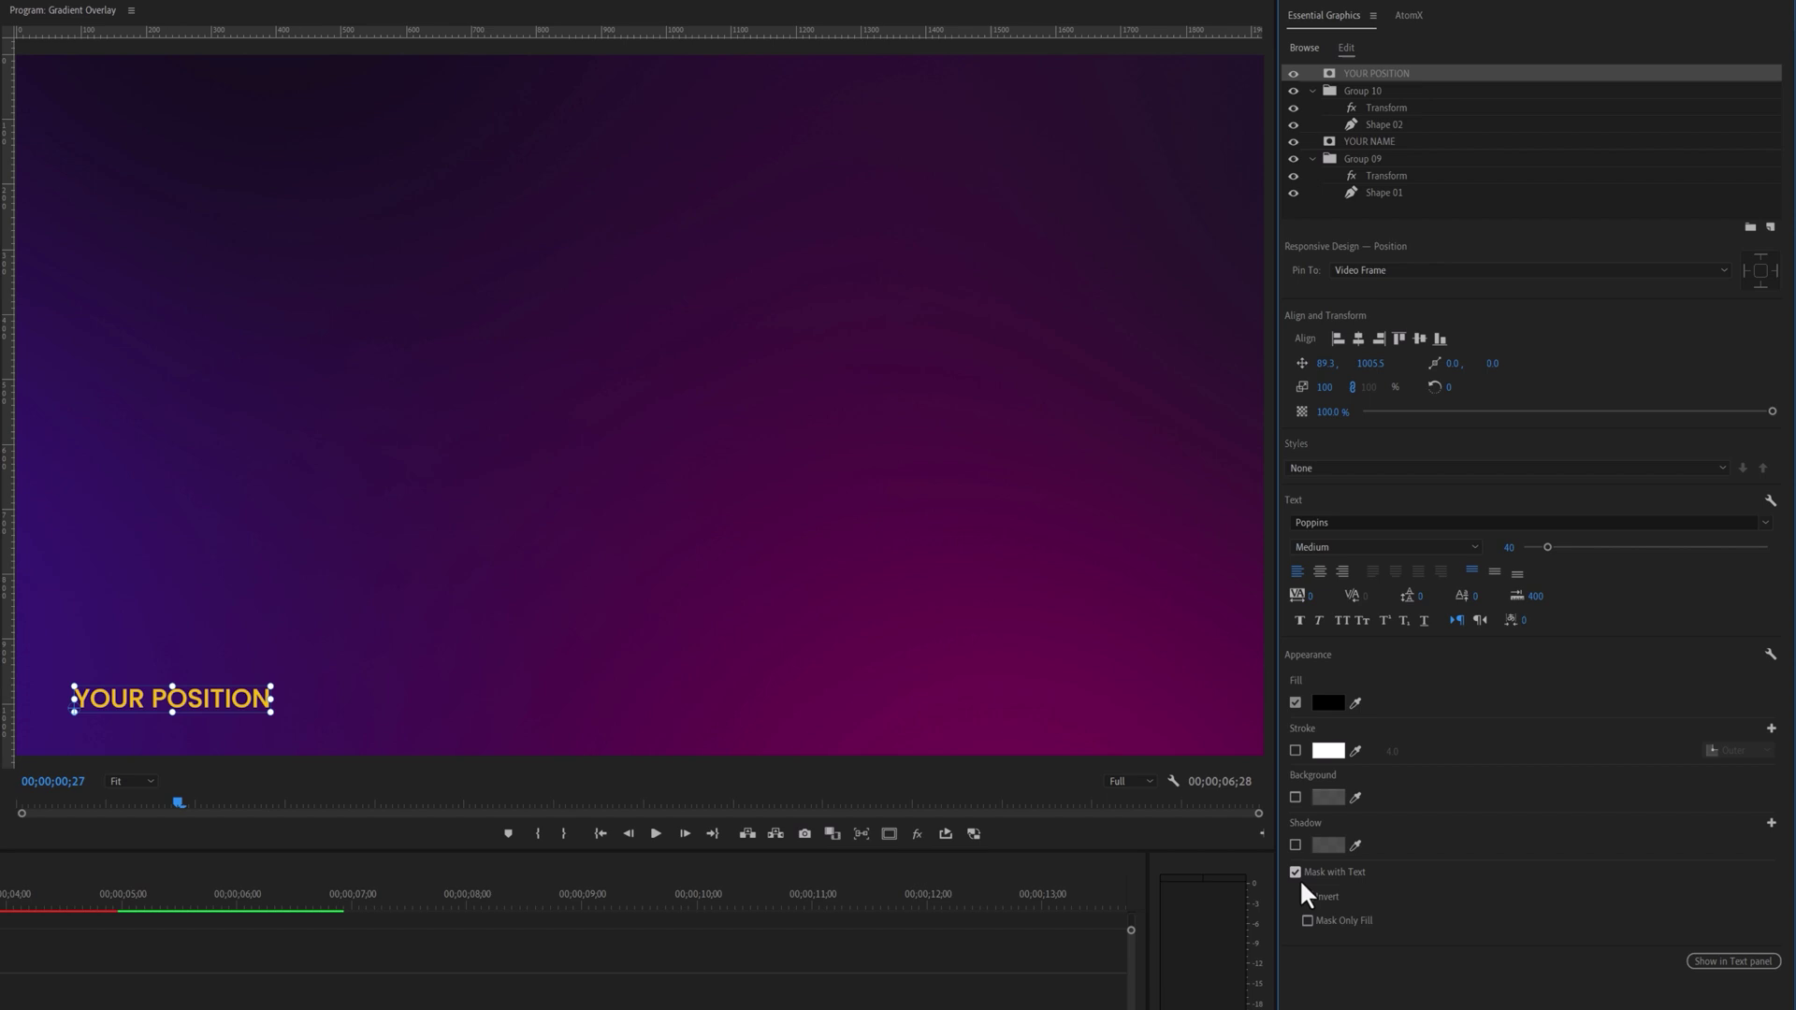
left_click(1306, 895)
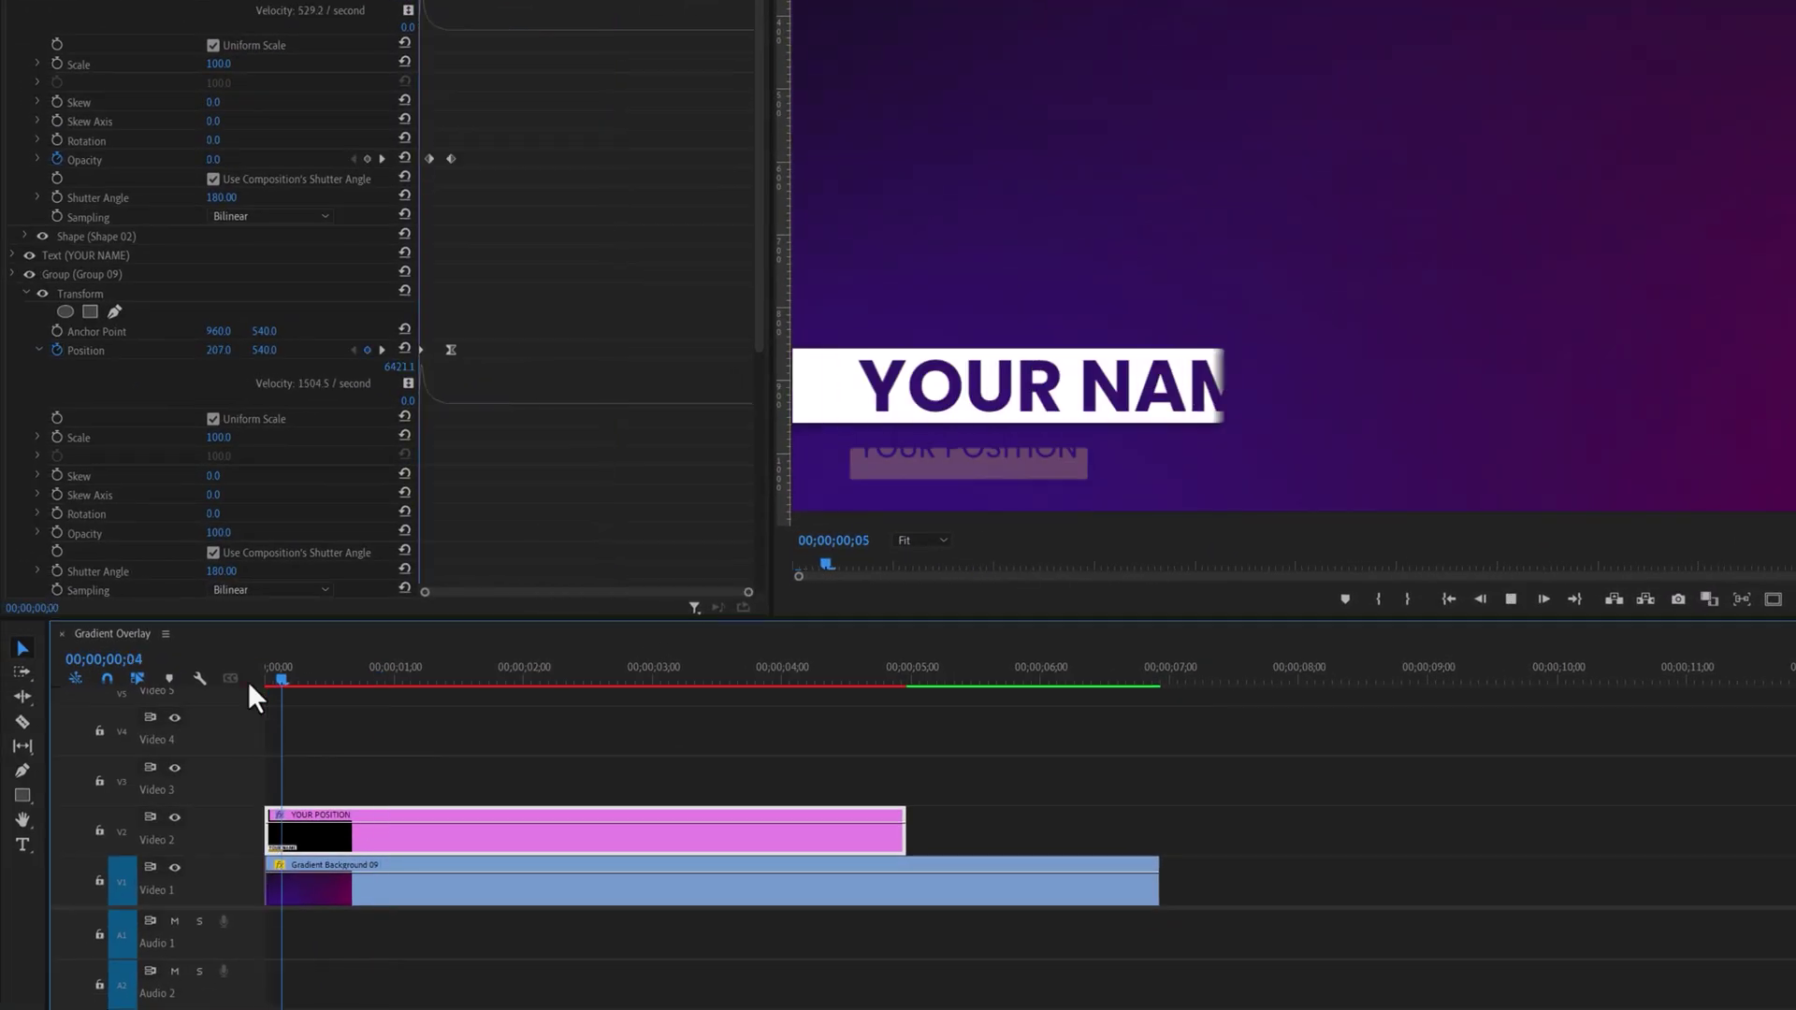
Trim the title clip to end near 3 seconds and paste the copied keyframes near its end.
key("space")
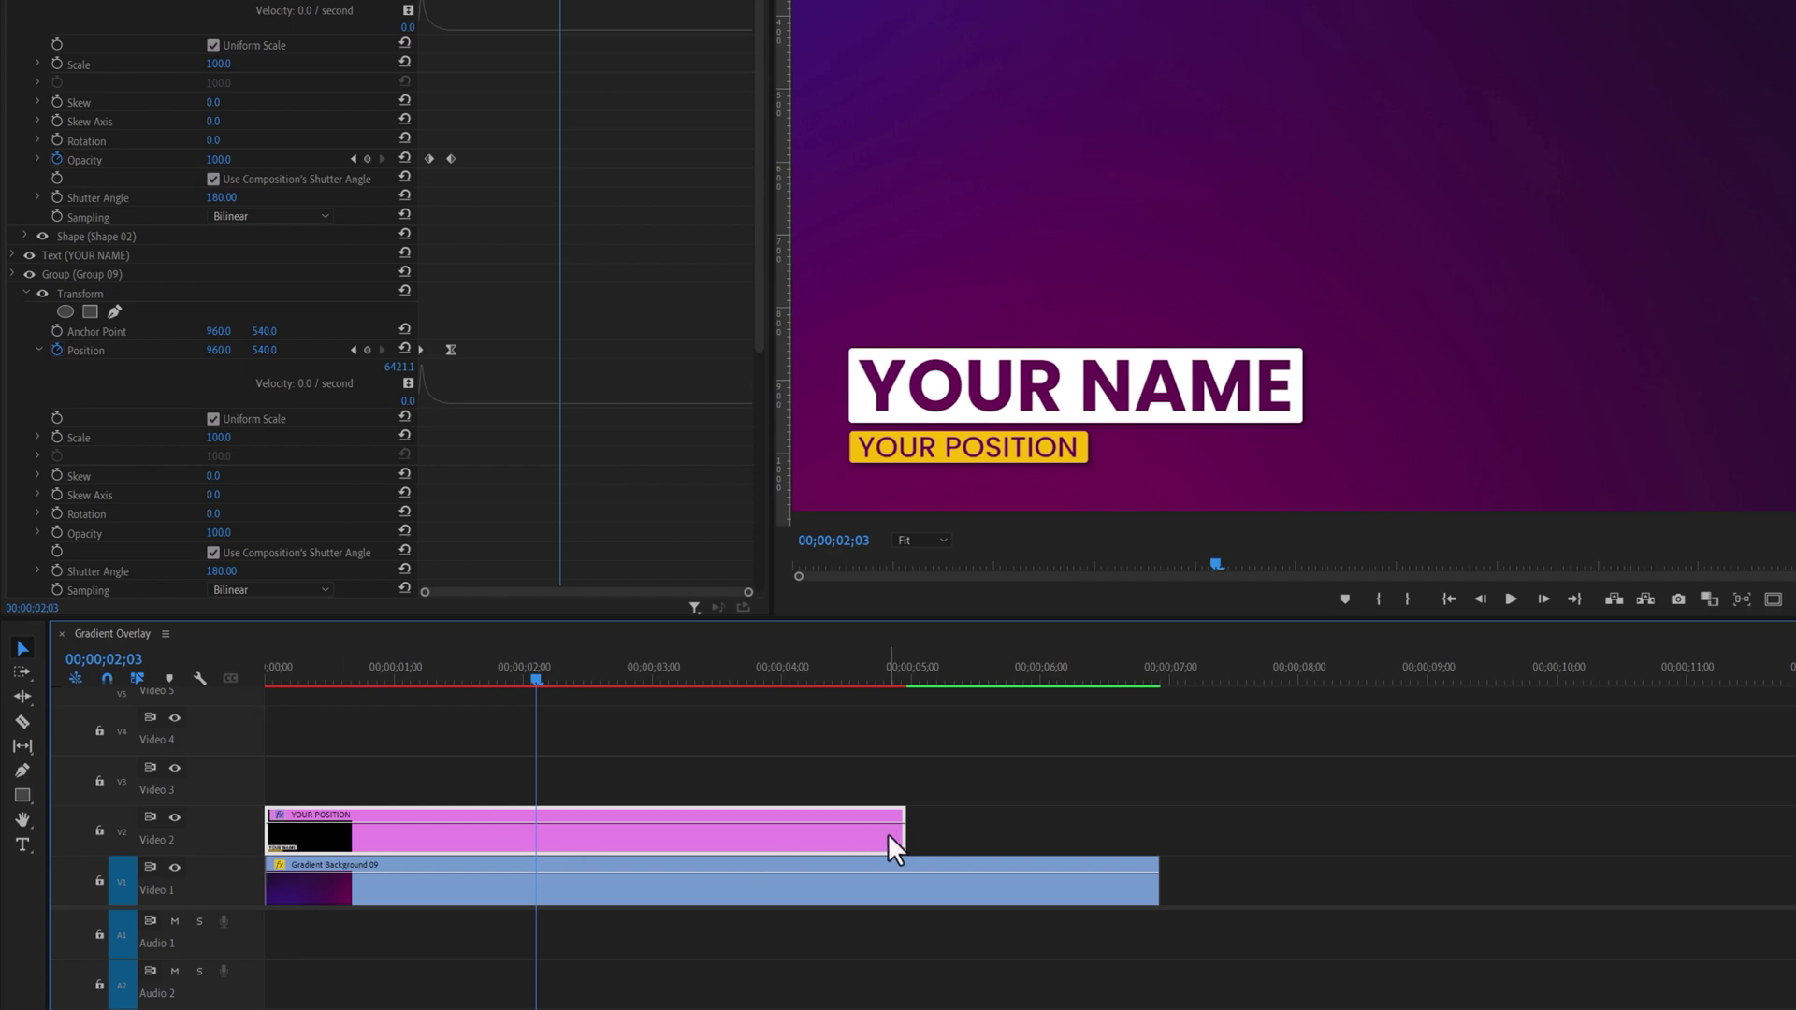
left_click_drag(894, 846, 649, 810)
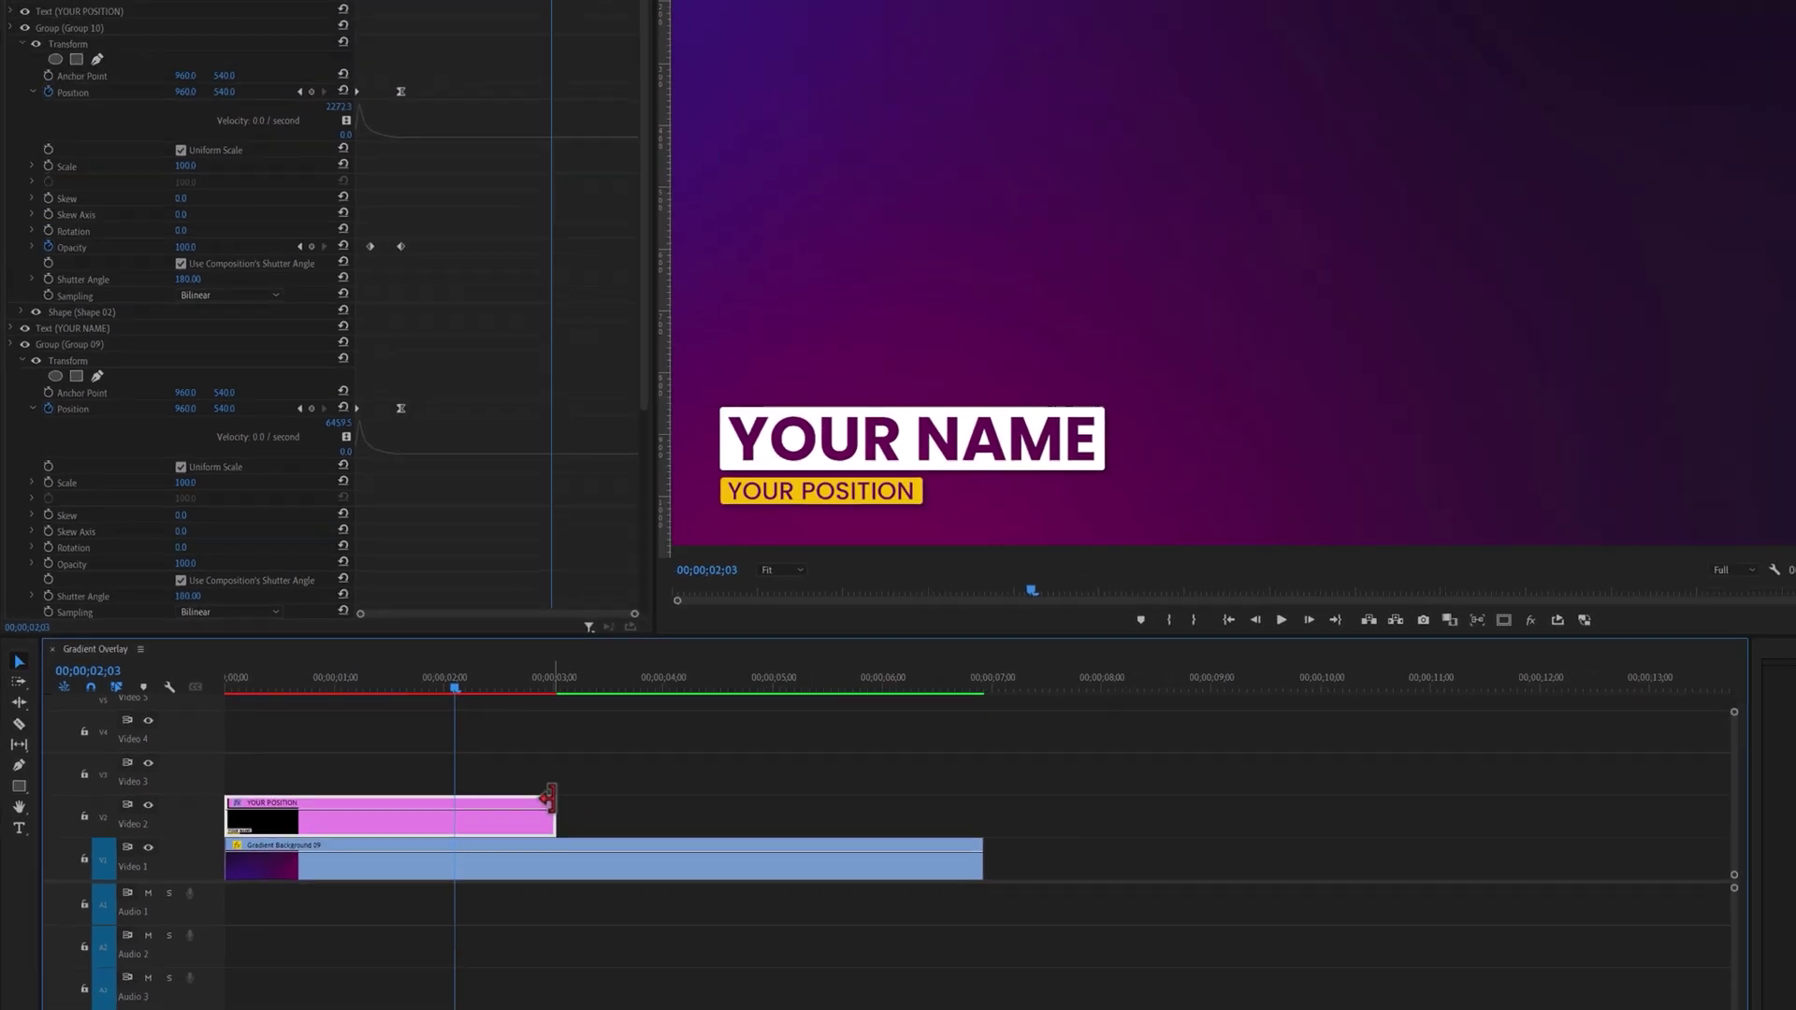
left_click(447, 68)
key("ctrl+v")
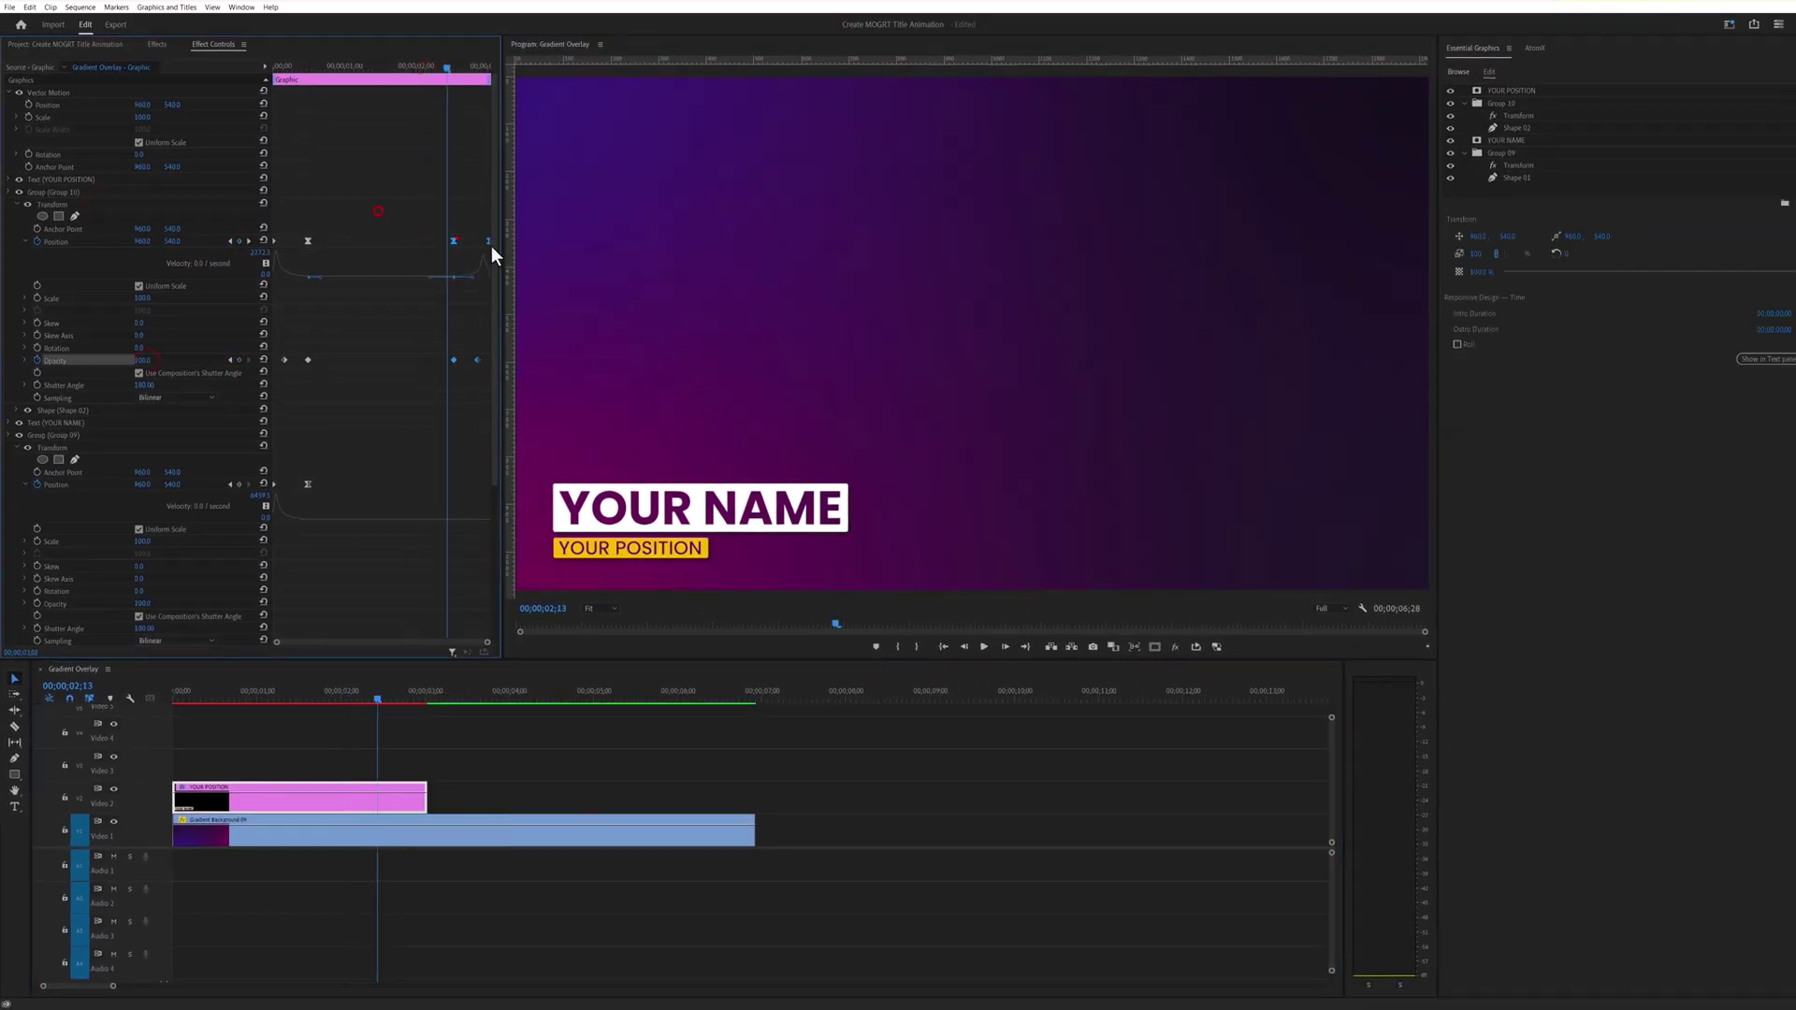
Keyframe Group 09's Position off-screen, then preview the sequence from the start.
scroll(493, 375, "down", 3)
left_click(239, 357)
left_click_drag(161, 367, 452, 613)
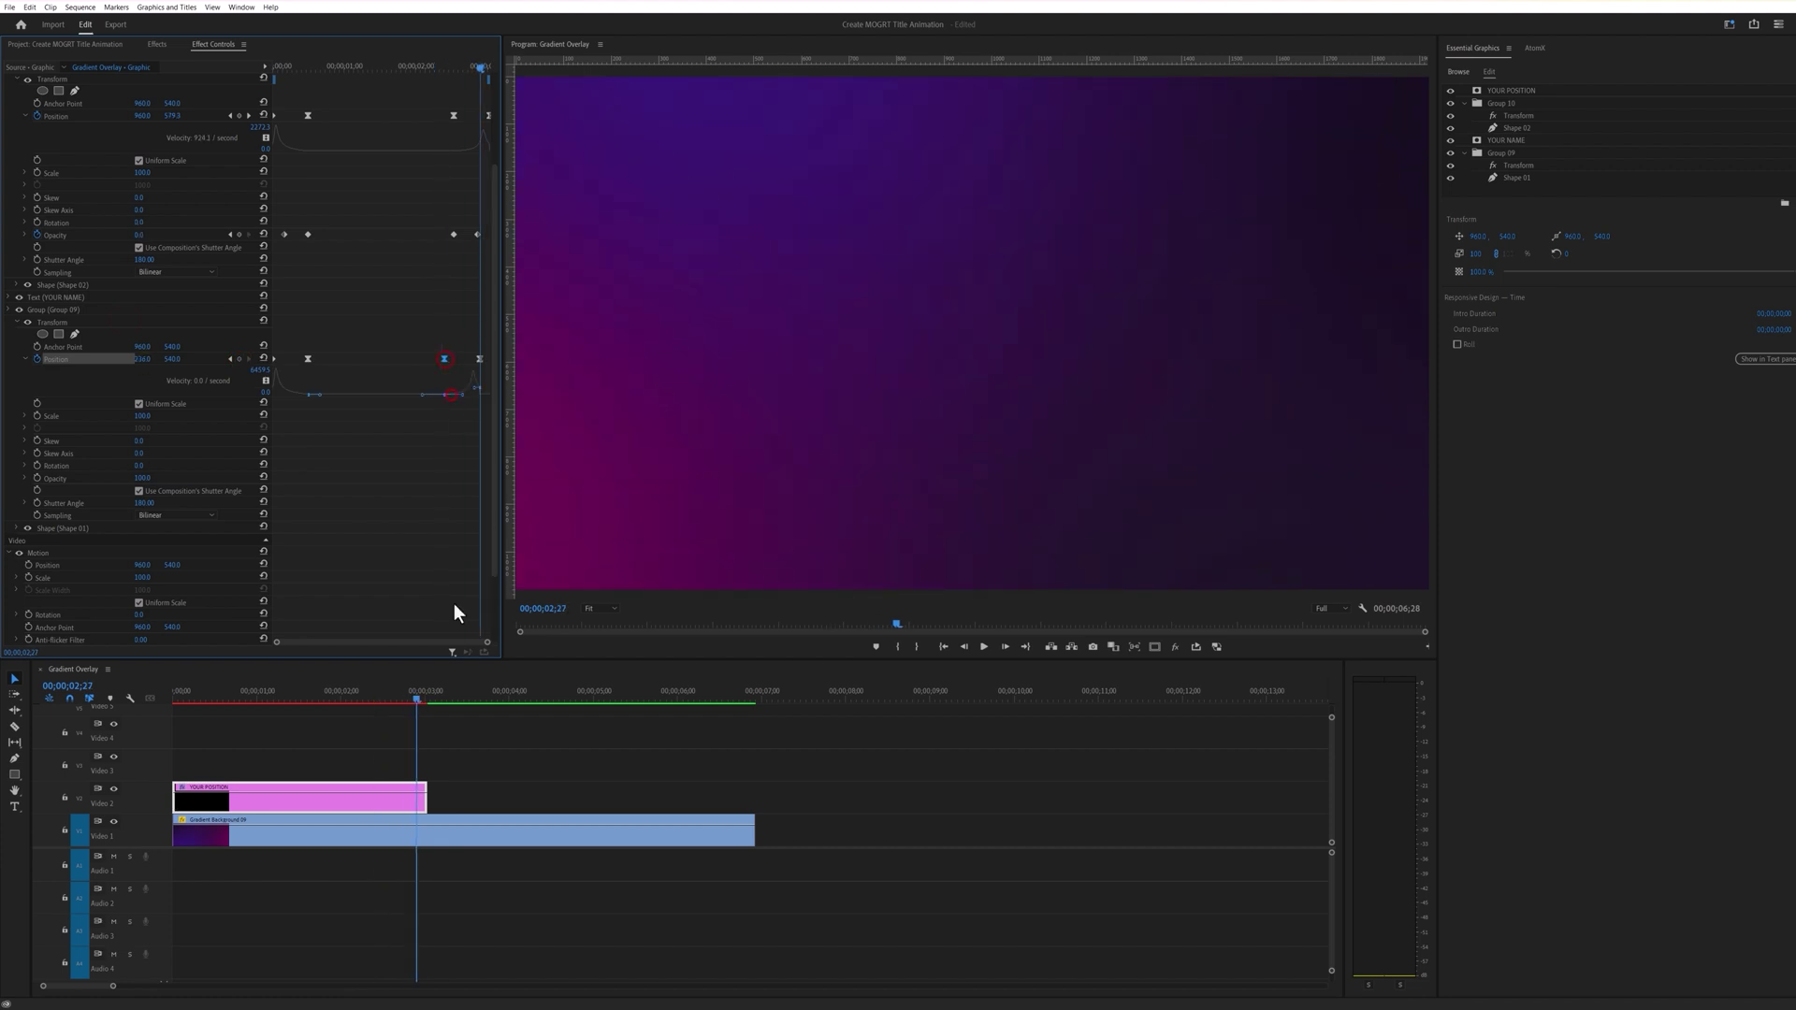
key("Home")
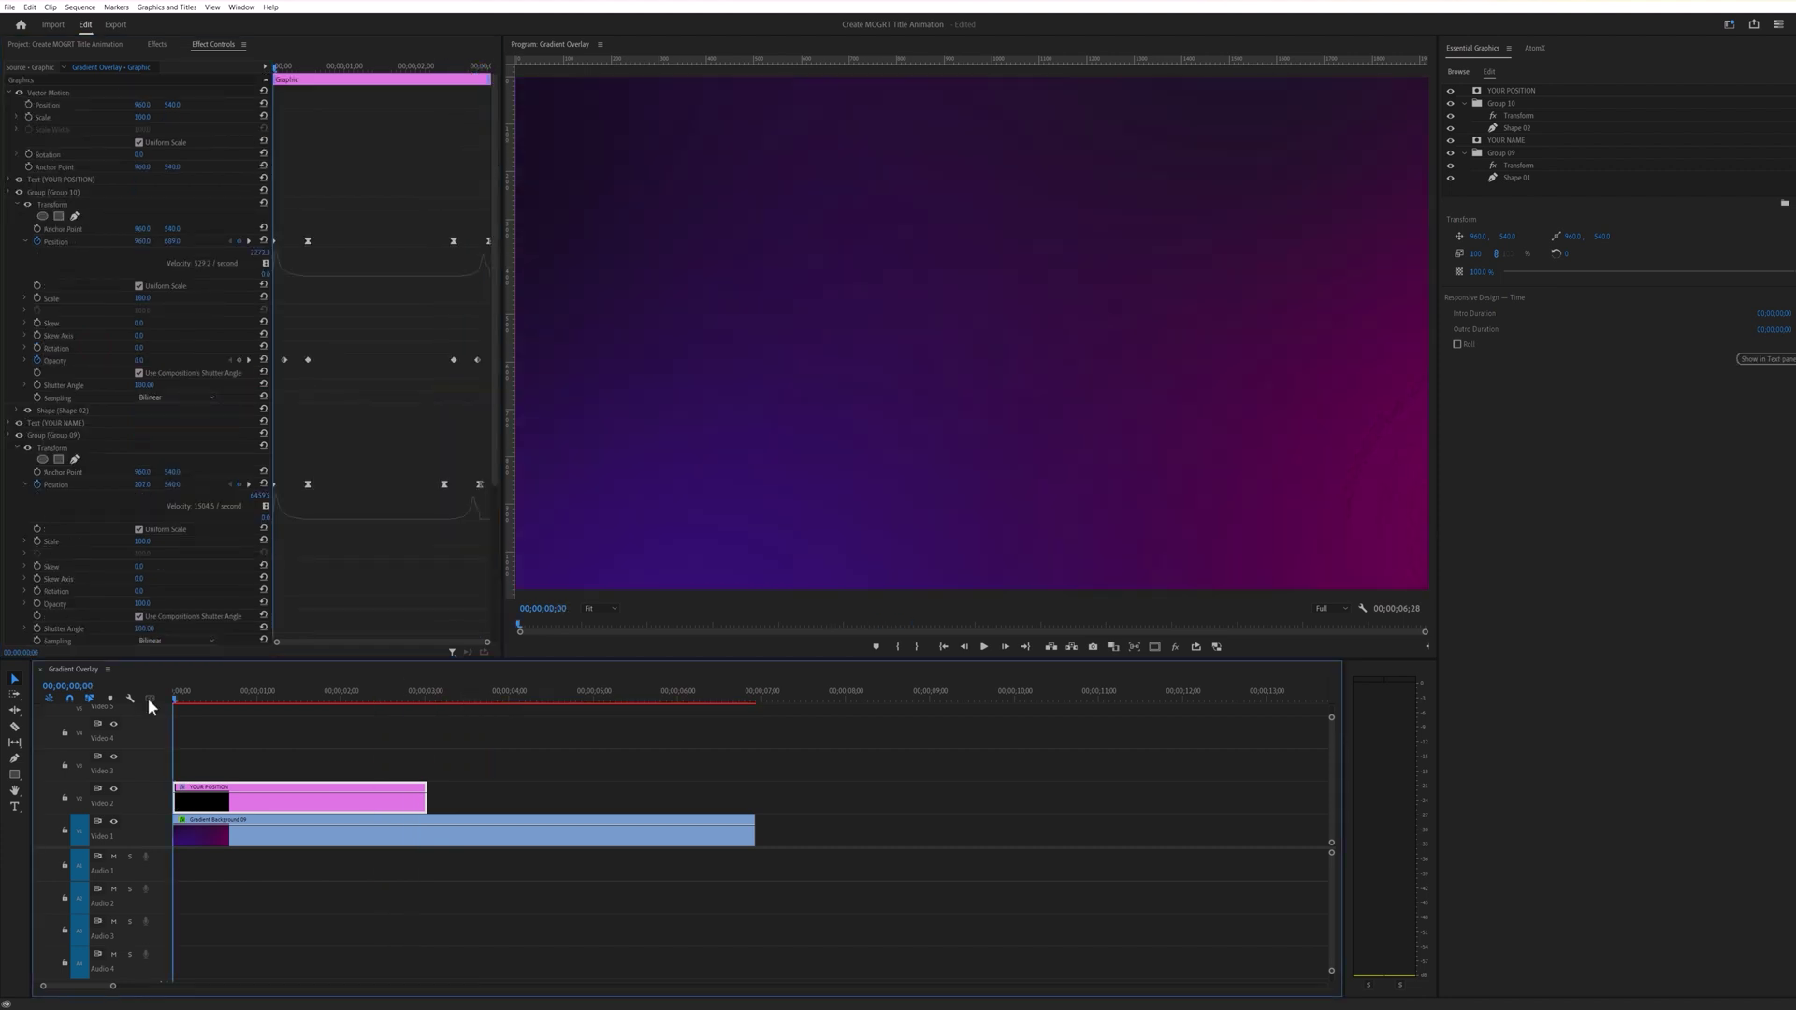
key("space")
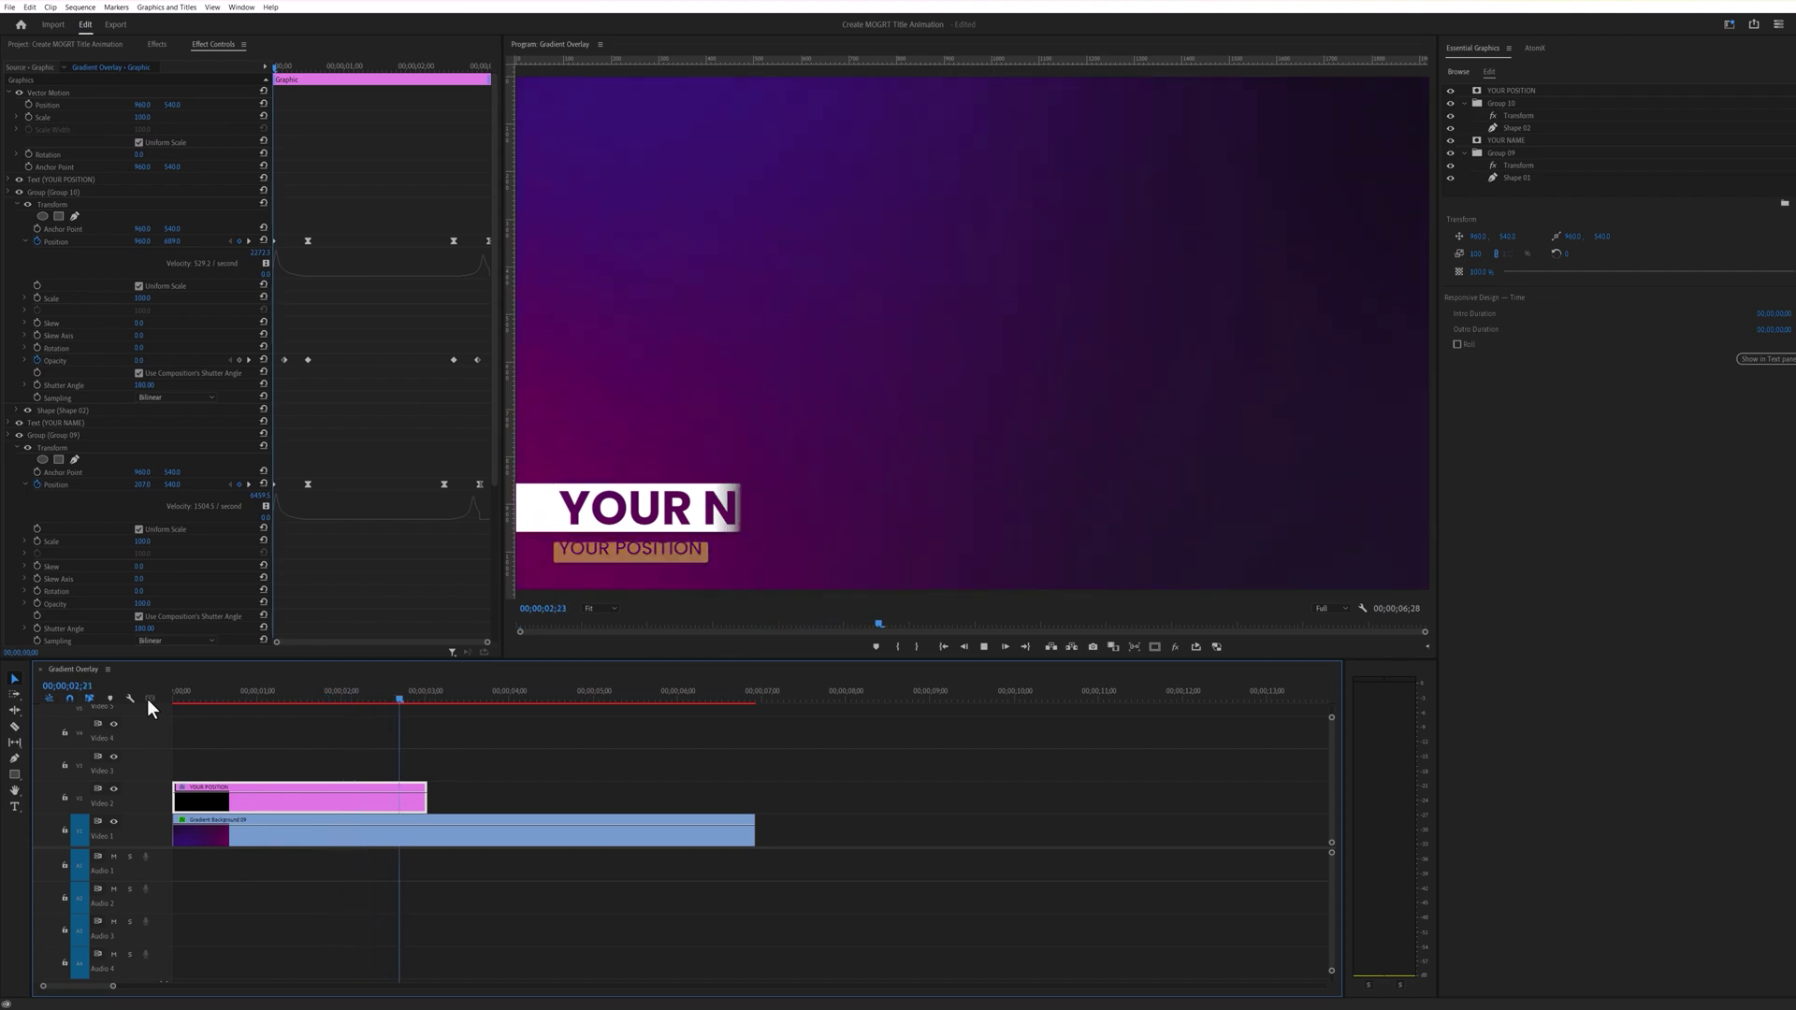
Set Responsive Design Intro Duration and Outro Duration both to 00;00;00;20.
left_click(294, 699)
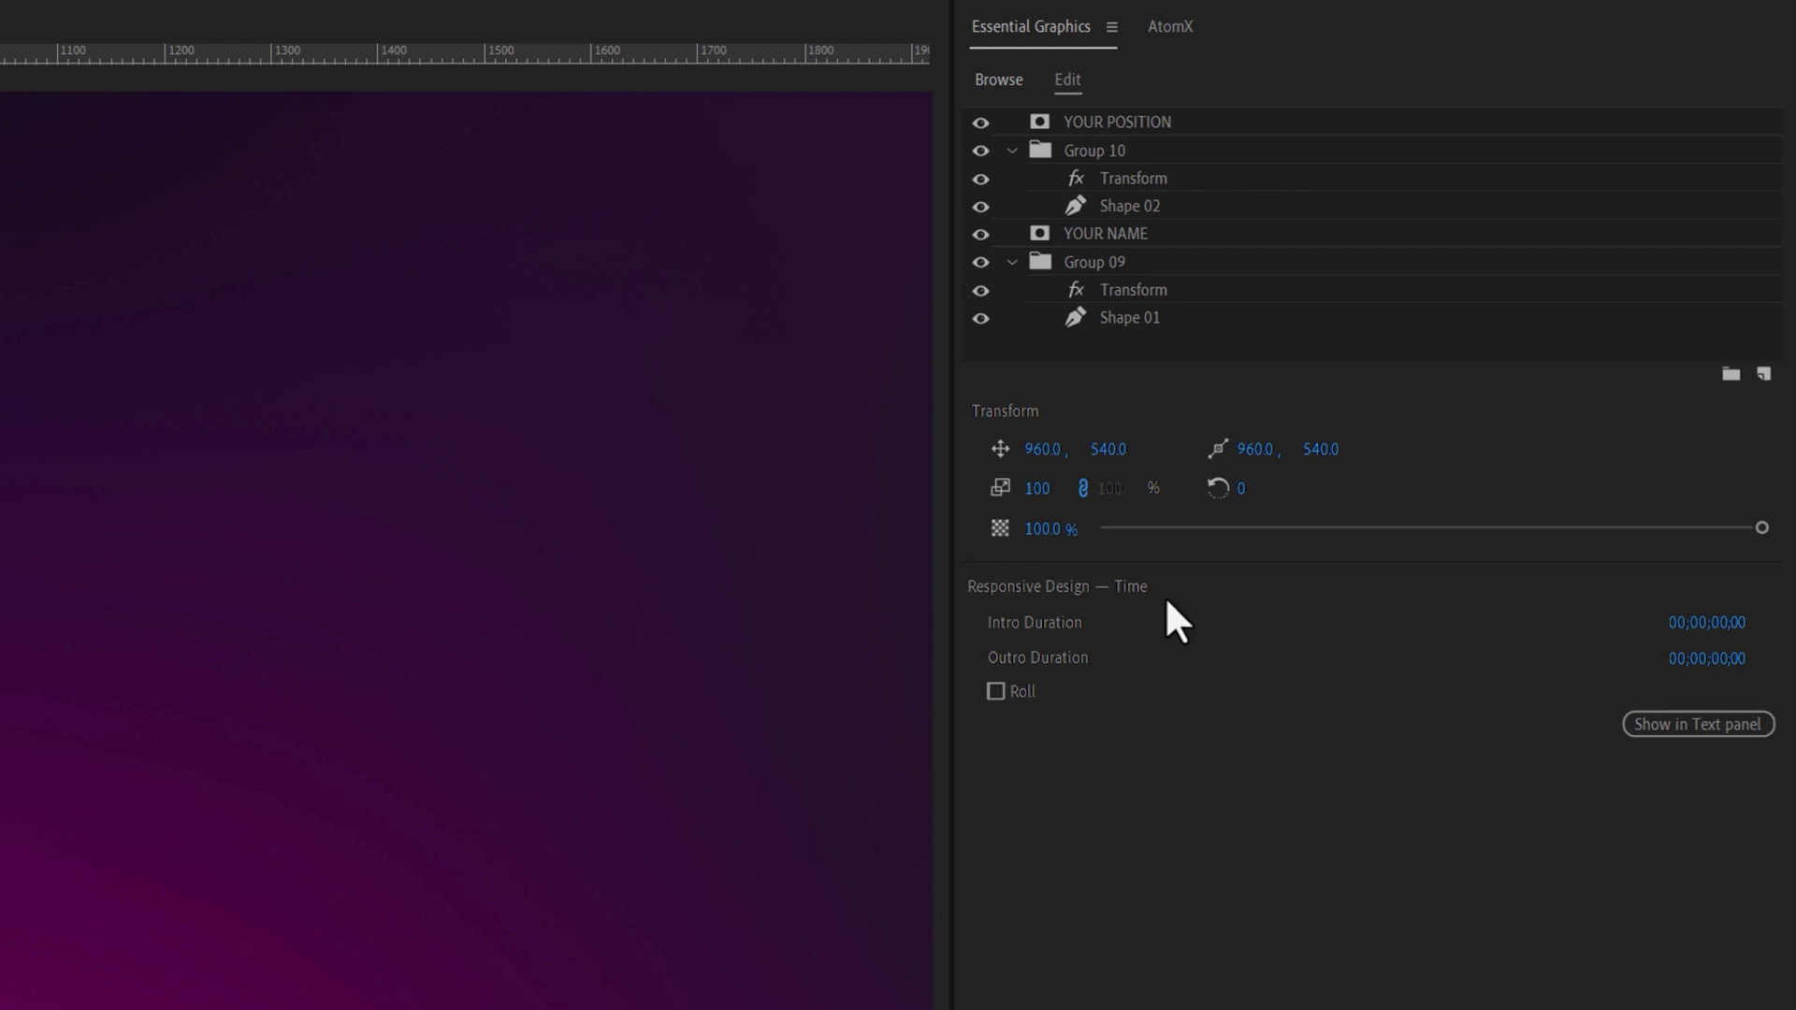
left_click(1704, 623)
key("Right")
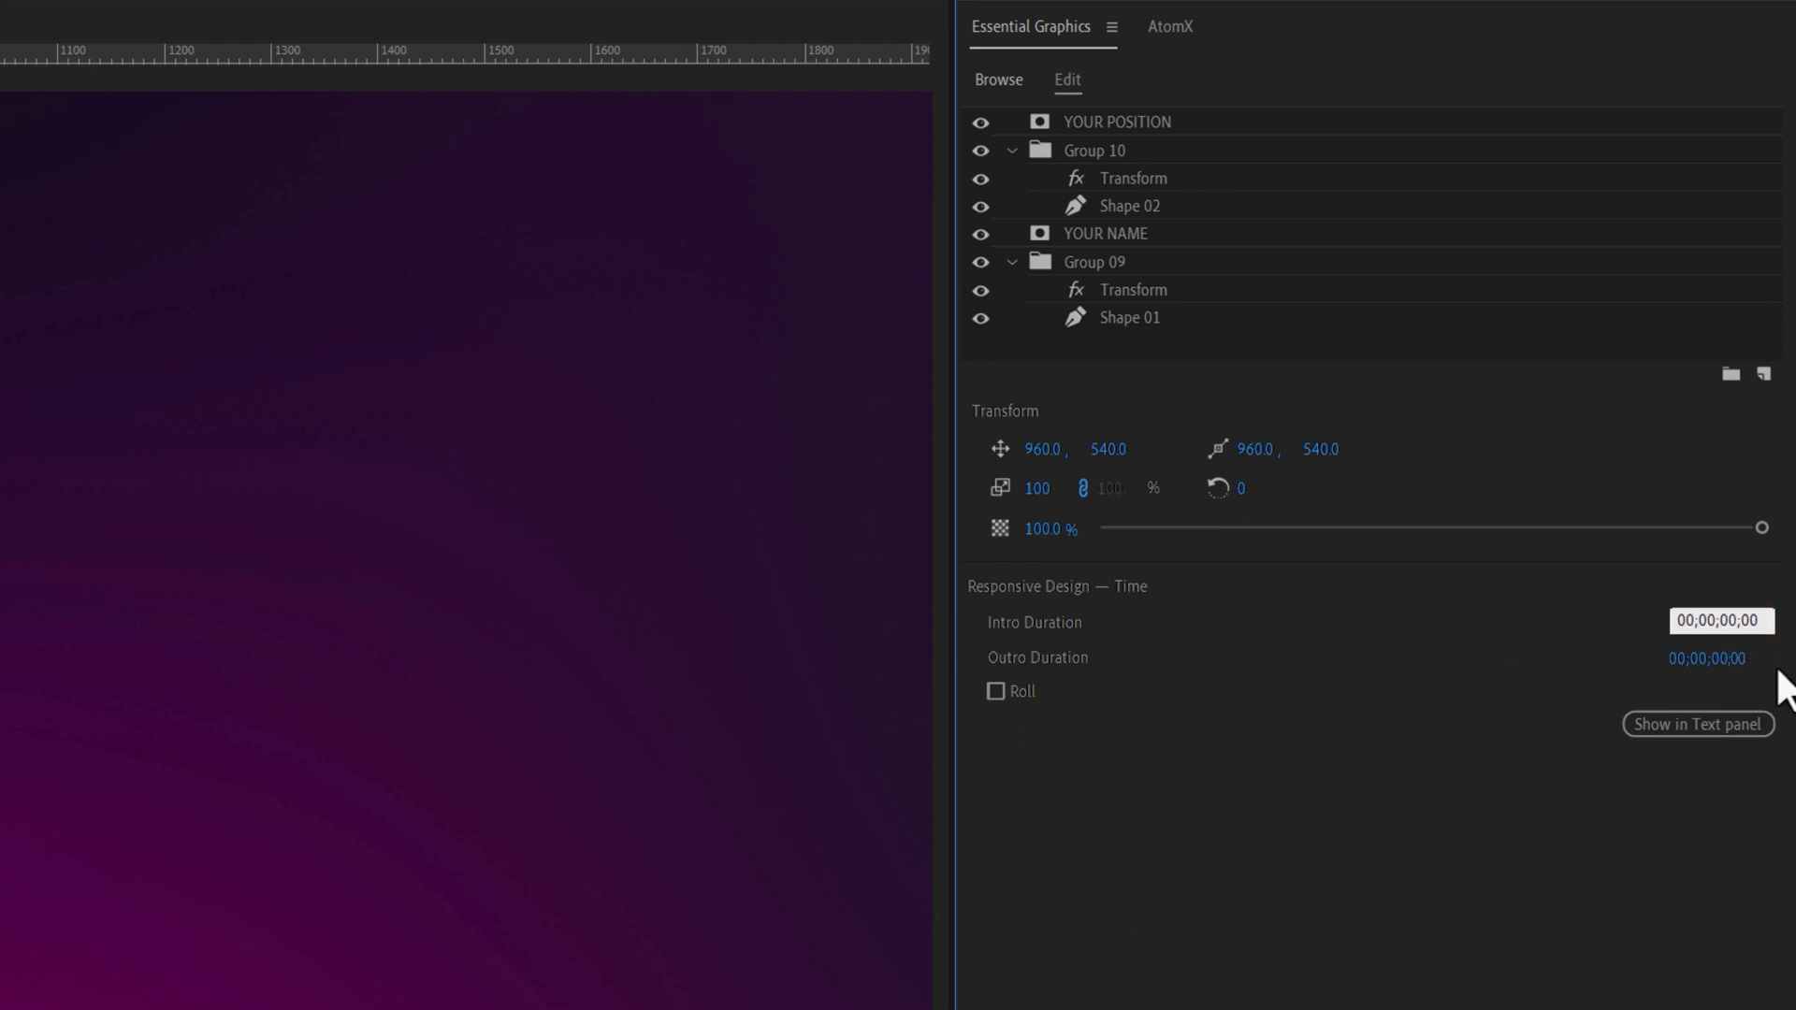
key("BackSpace")
key("BackSpace")
type("20")
key("Return")
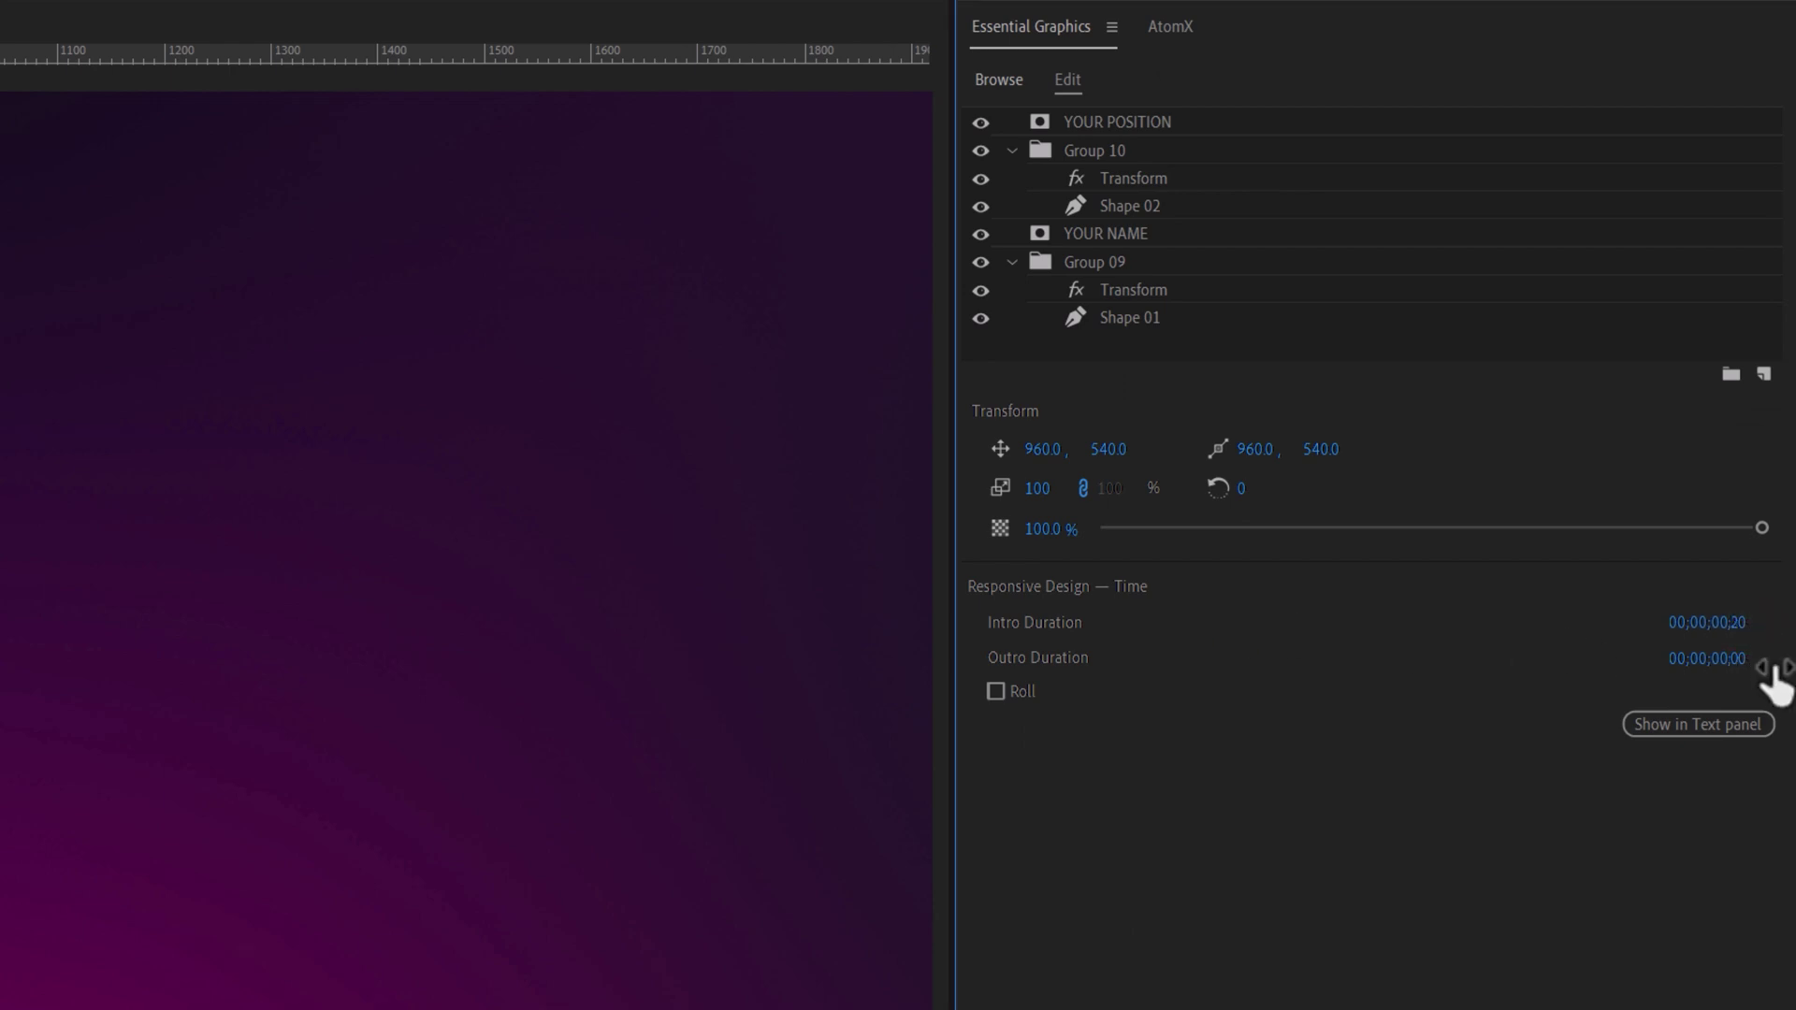
left_click(1755, 662)
key("Right")
key("BackSpace")
key("BackSpace")
type("20")
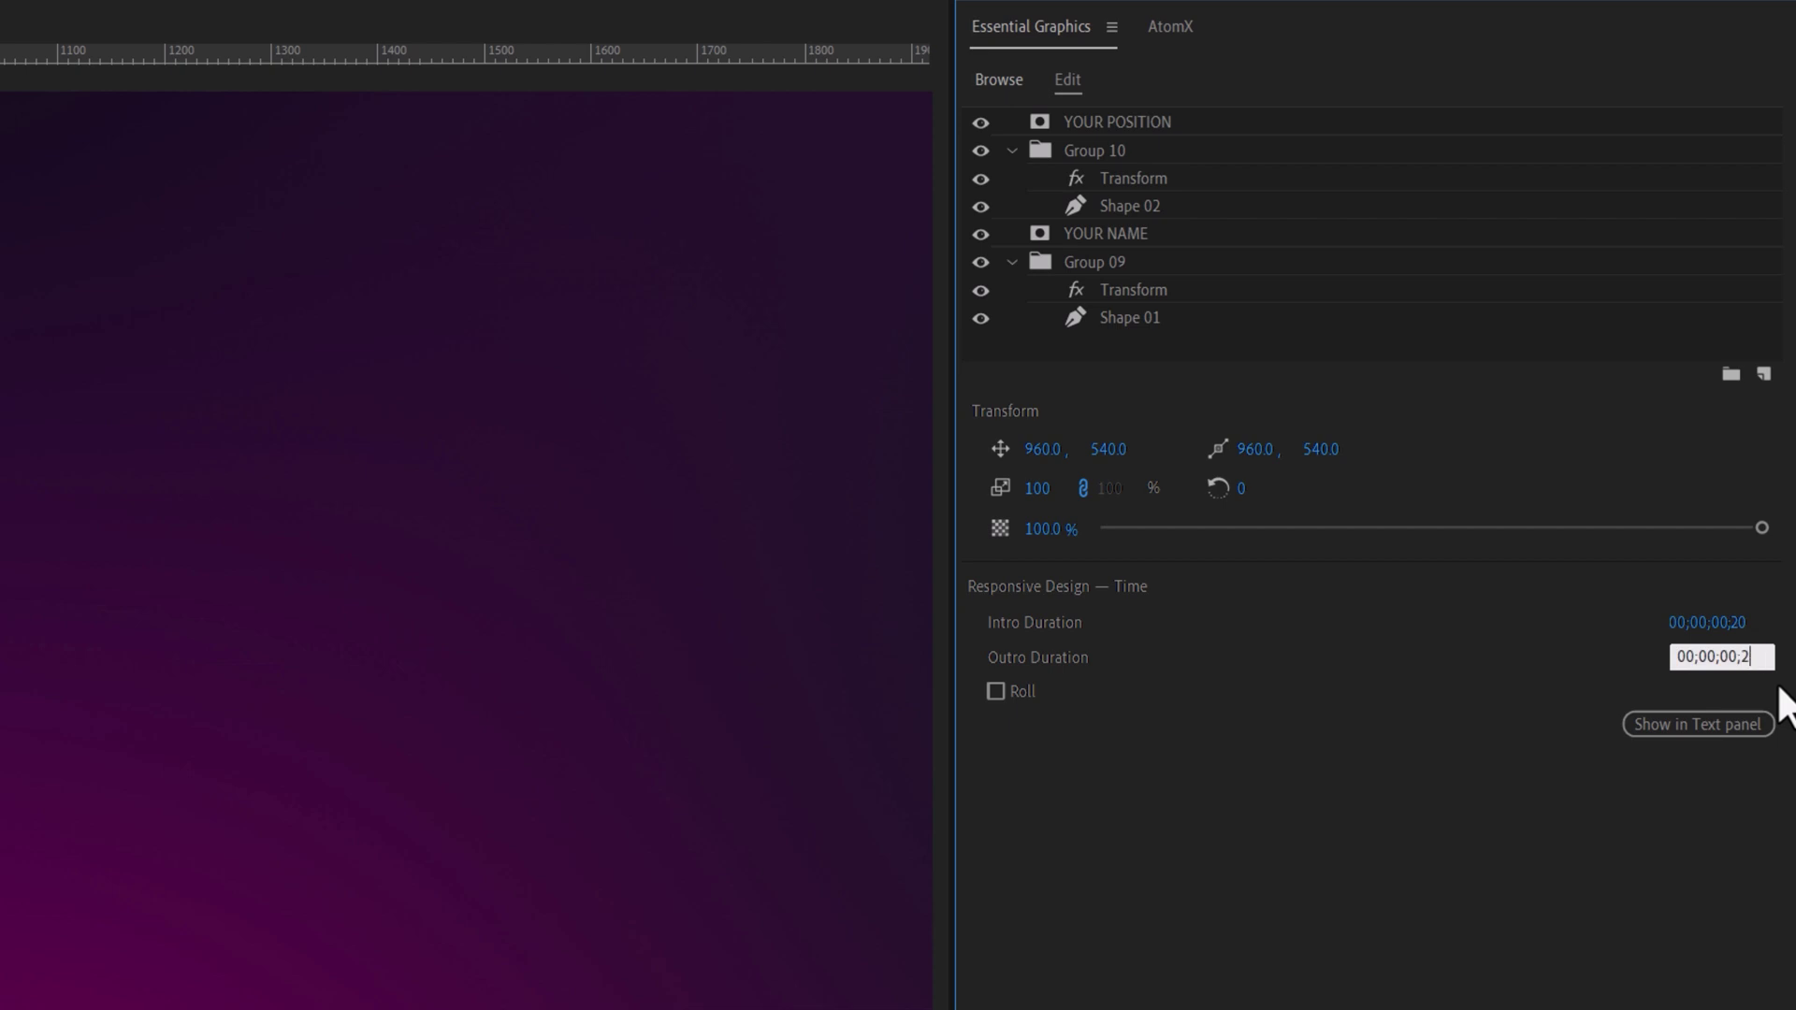
key("Return")
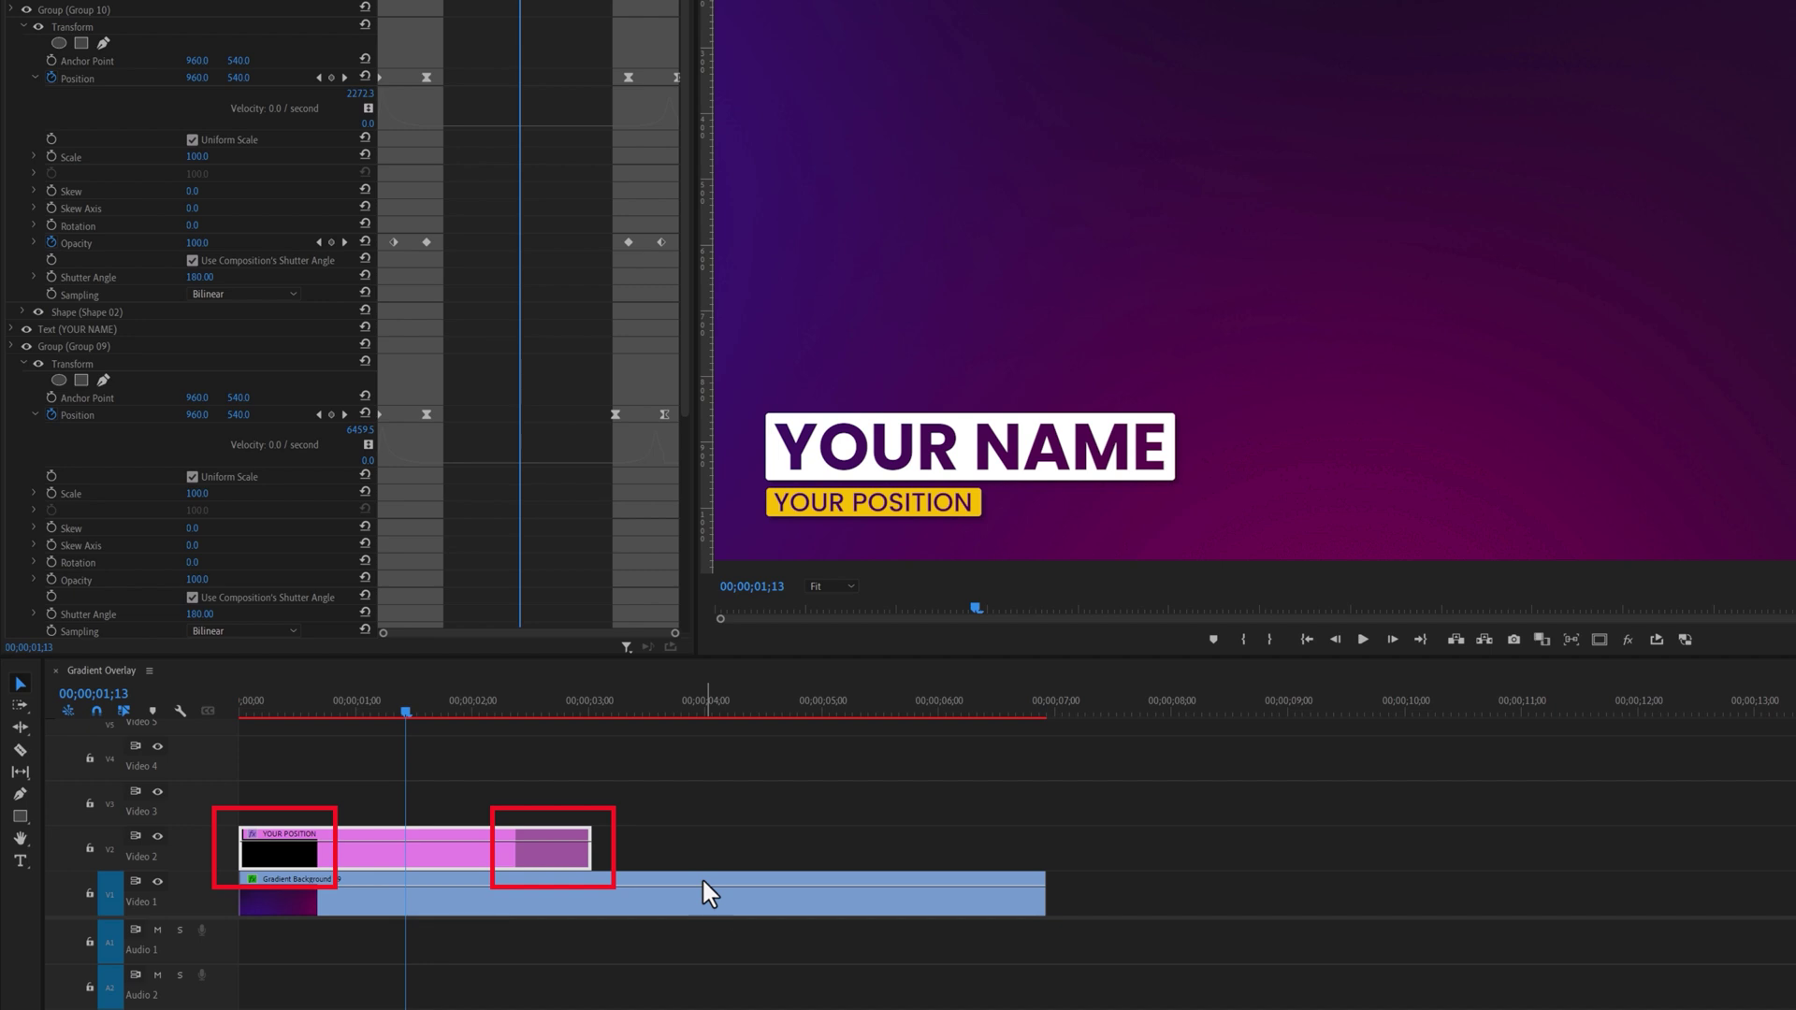
Extend the YOUR POSITION clip's end and replay its outro from 00;00;04;17.
left_click_drag(593, 848, 852, 847)
left_click(772, 711)
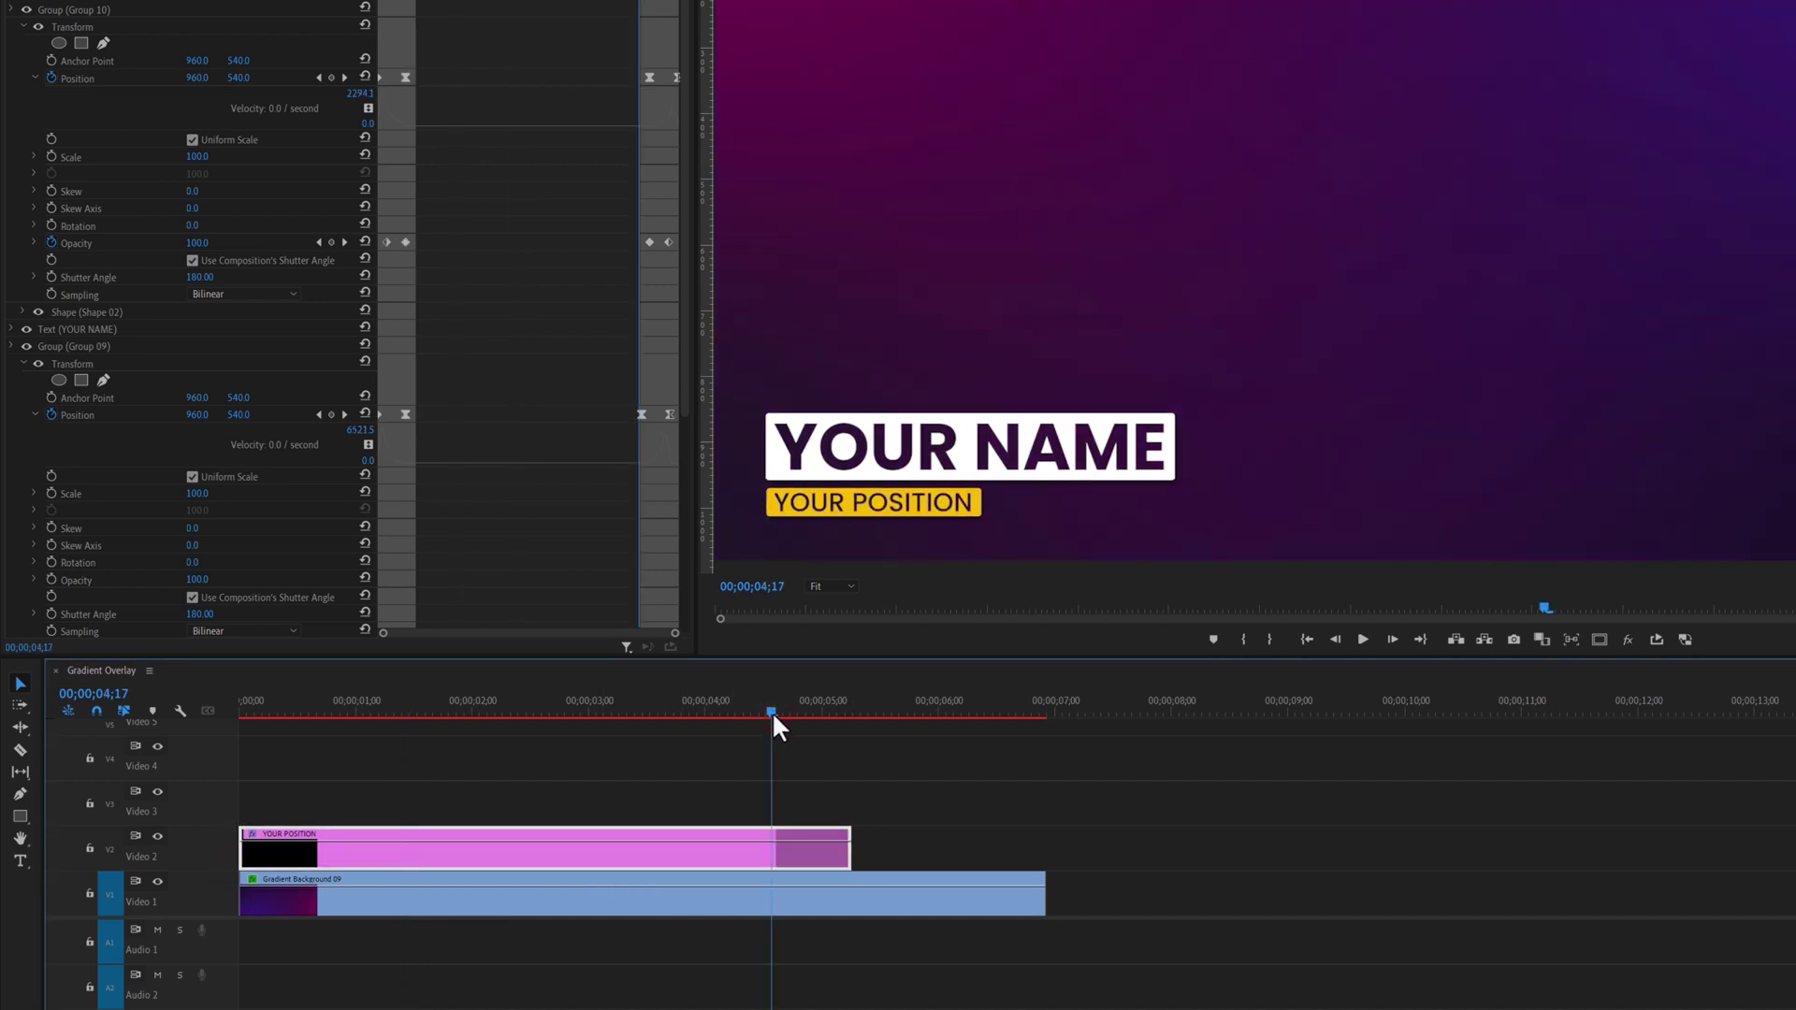
key("space")
left_click(772, 711)
key("space")
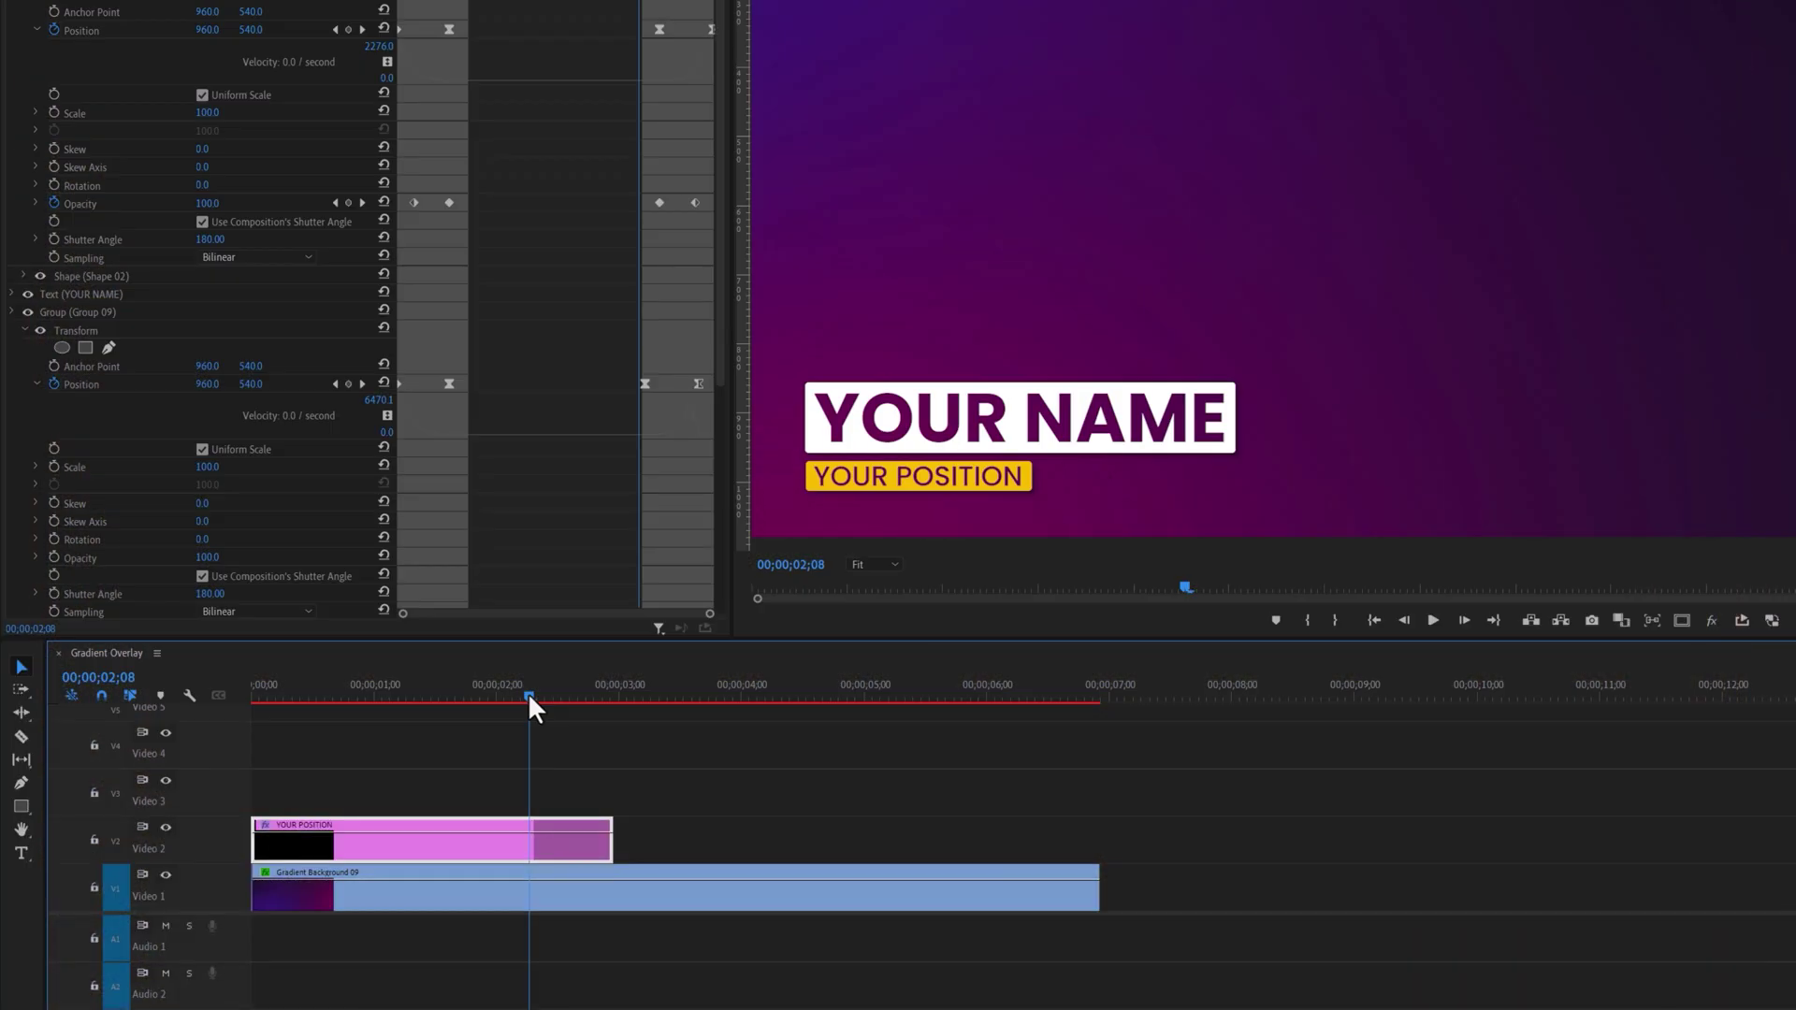
Export the clip as a Motion Graphics Template named 'Lower Third' to the Local Templates Folder.
right_click(457, 840)
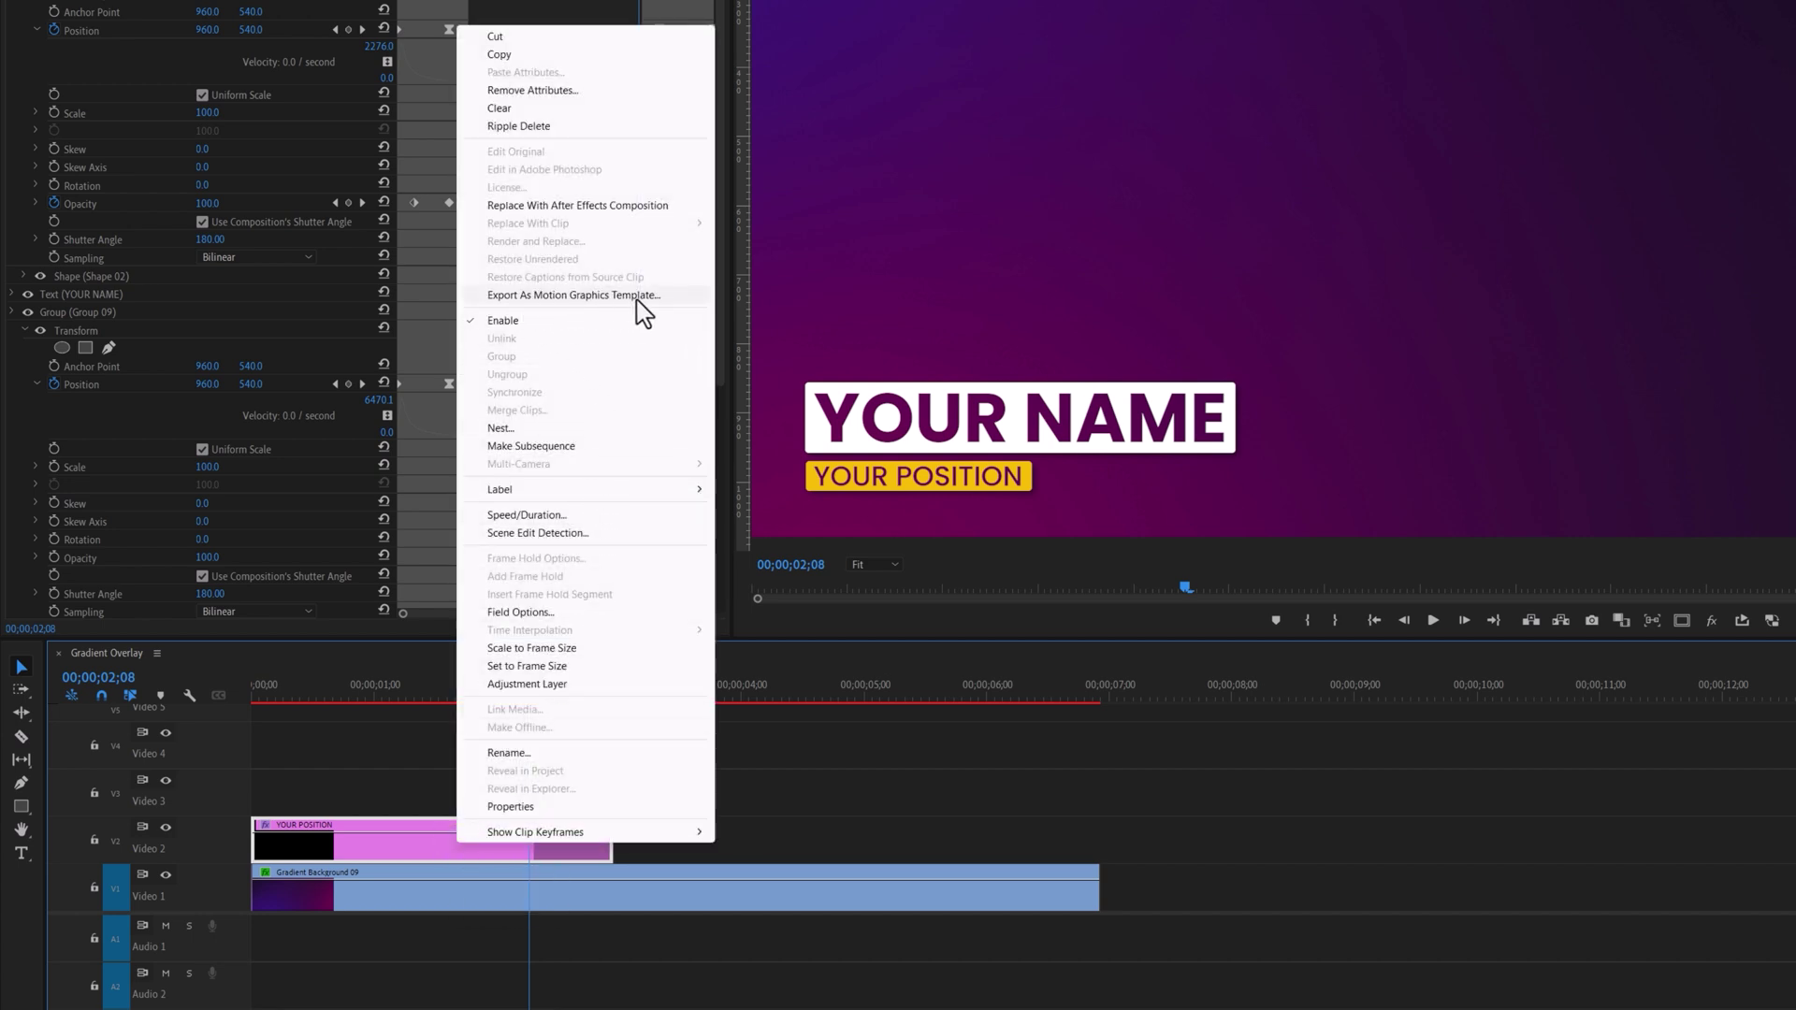
left_click(660, 296)
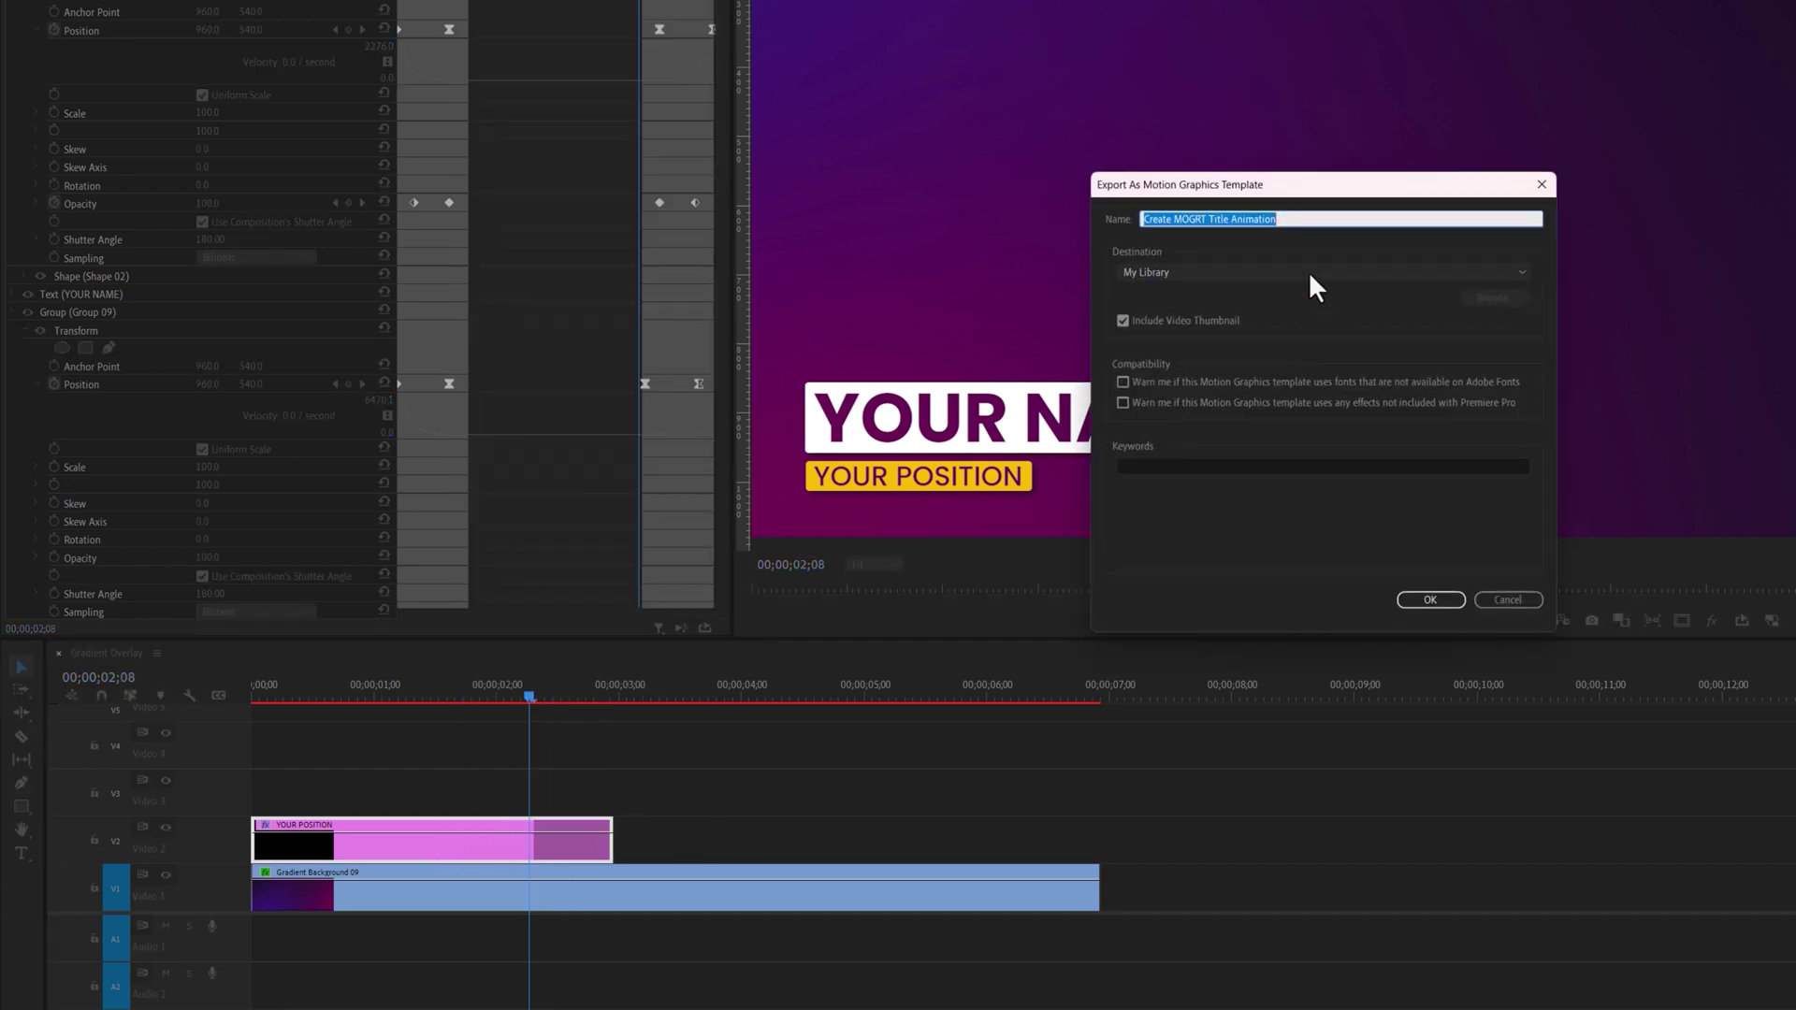
left_click_drag(1287, 219, 1126, 219)
type("Lower Th")
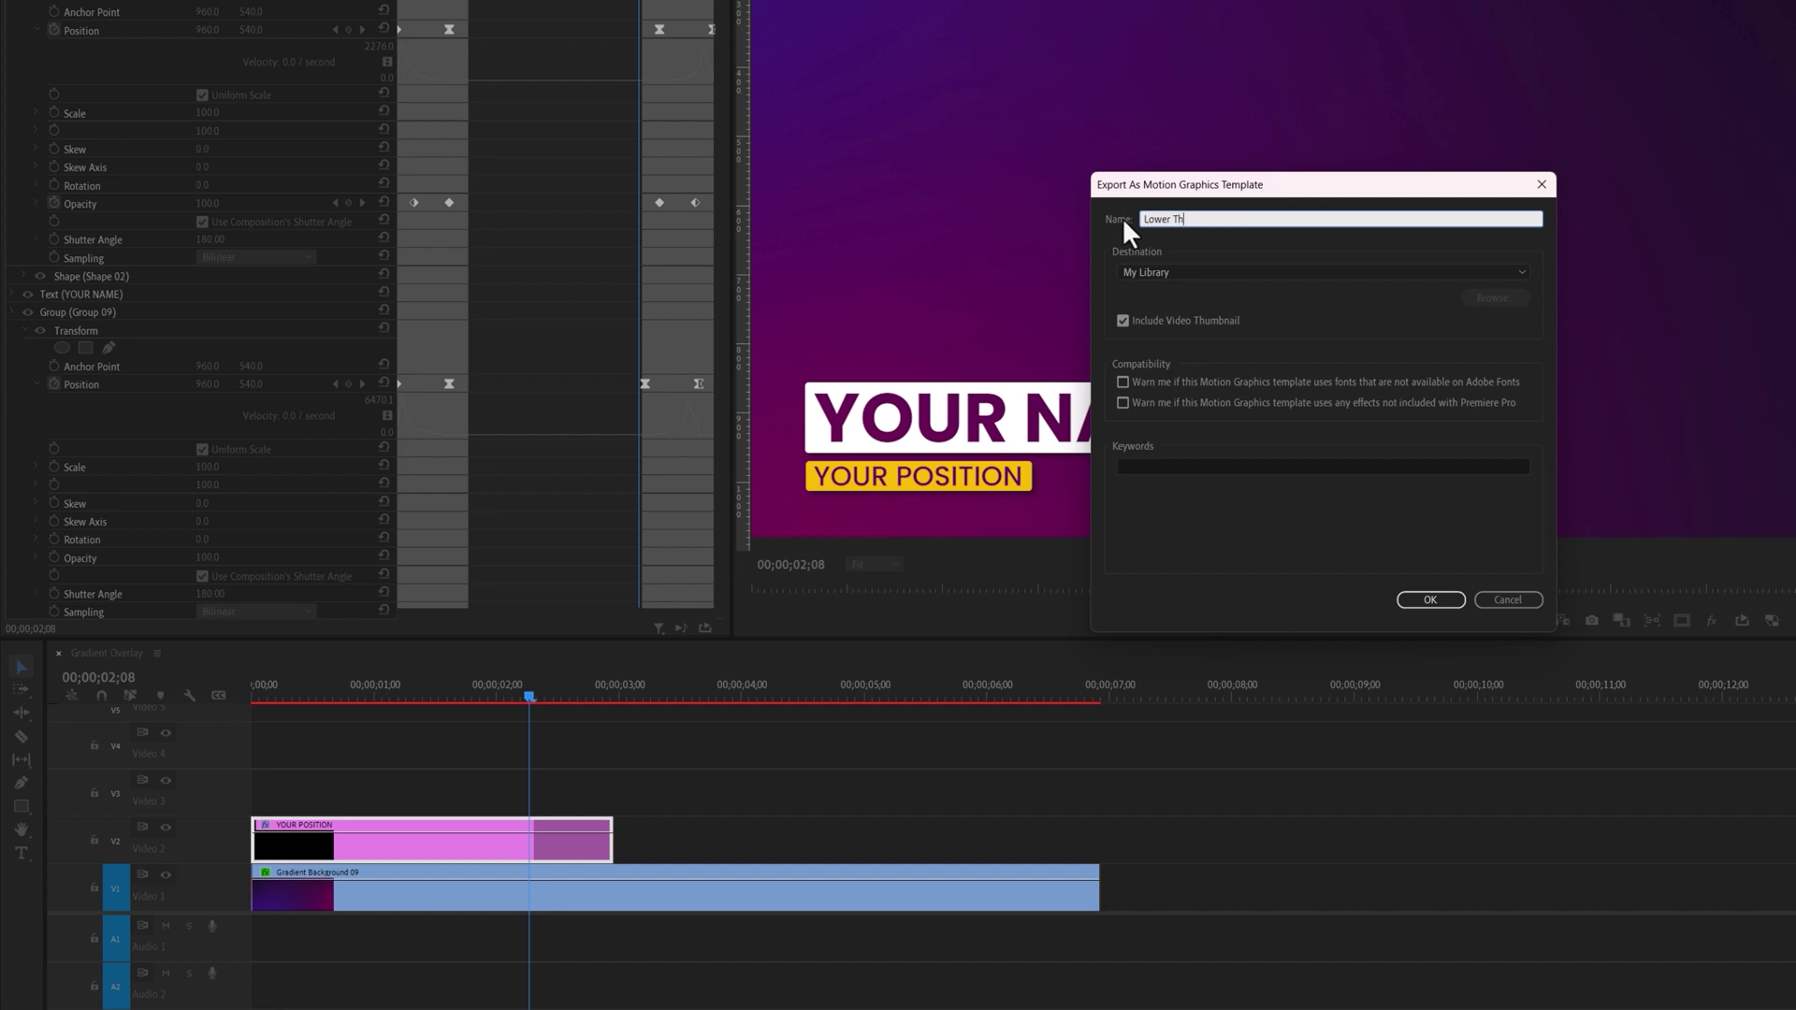
type("ird")
left_click(1195, 271)
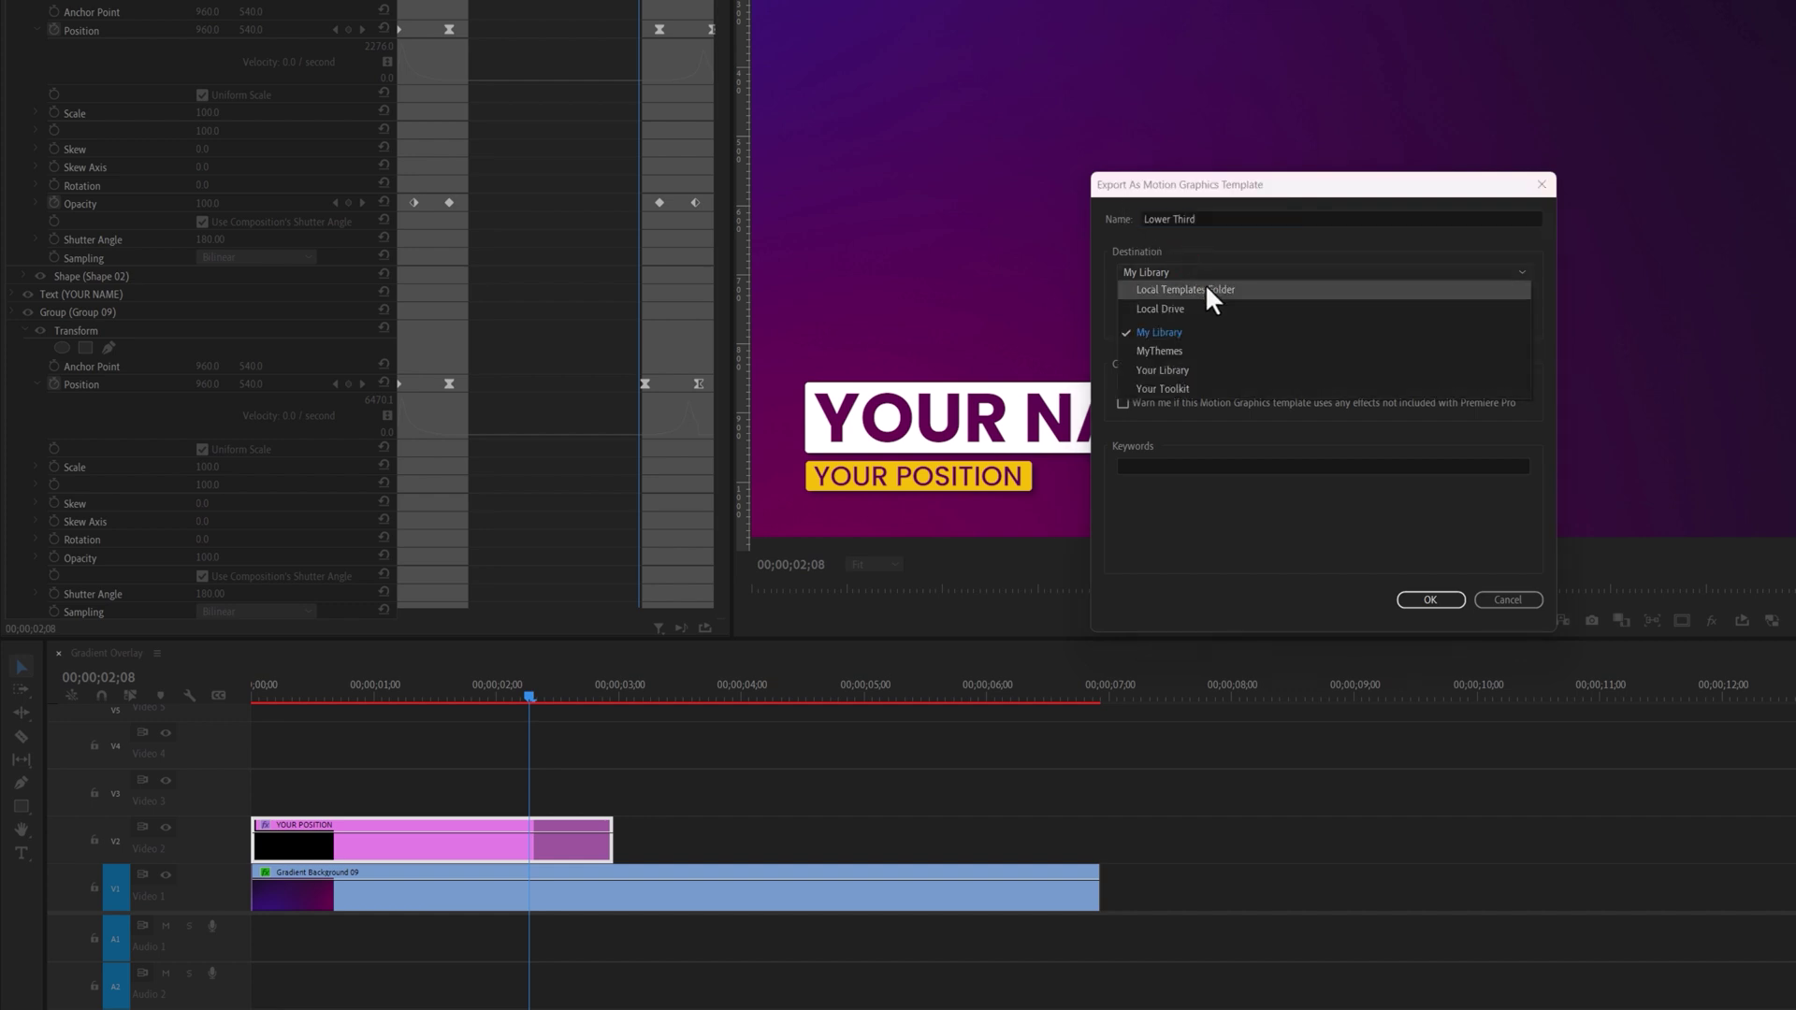
left_click(1212, 292)
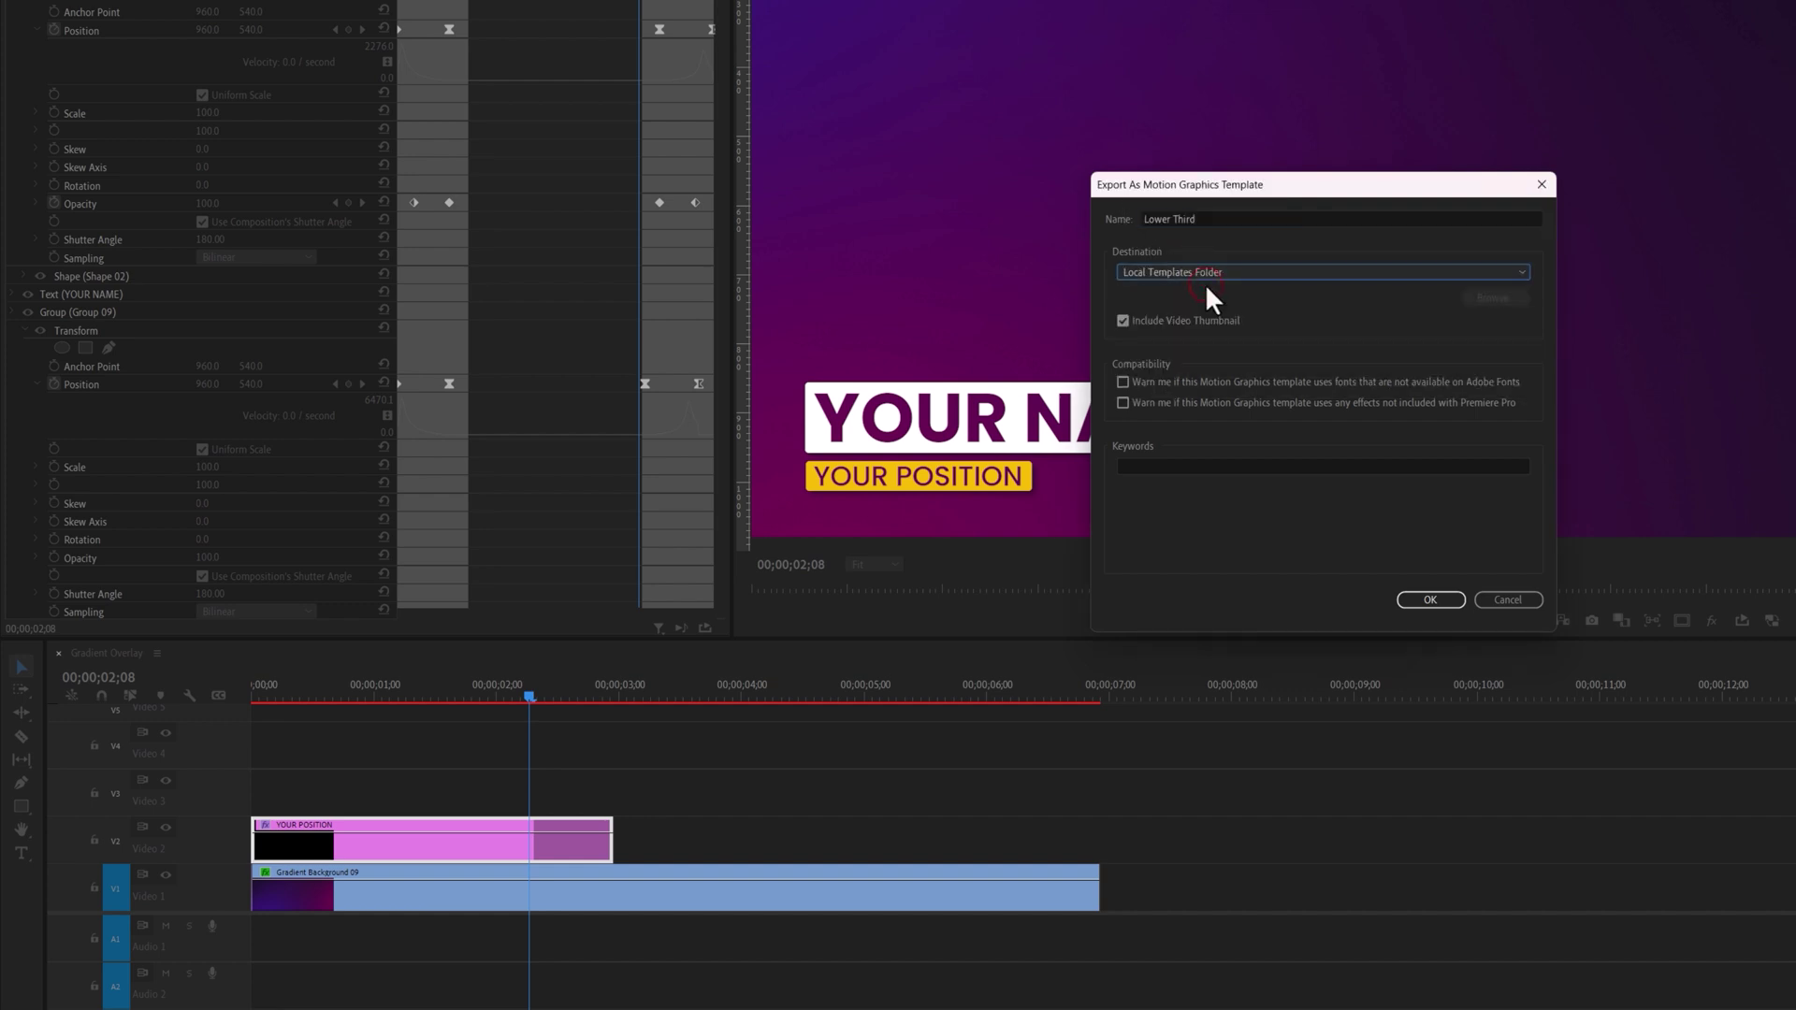
left_click(1179, 465)
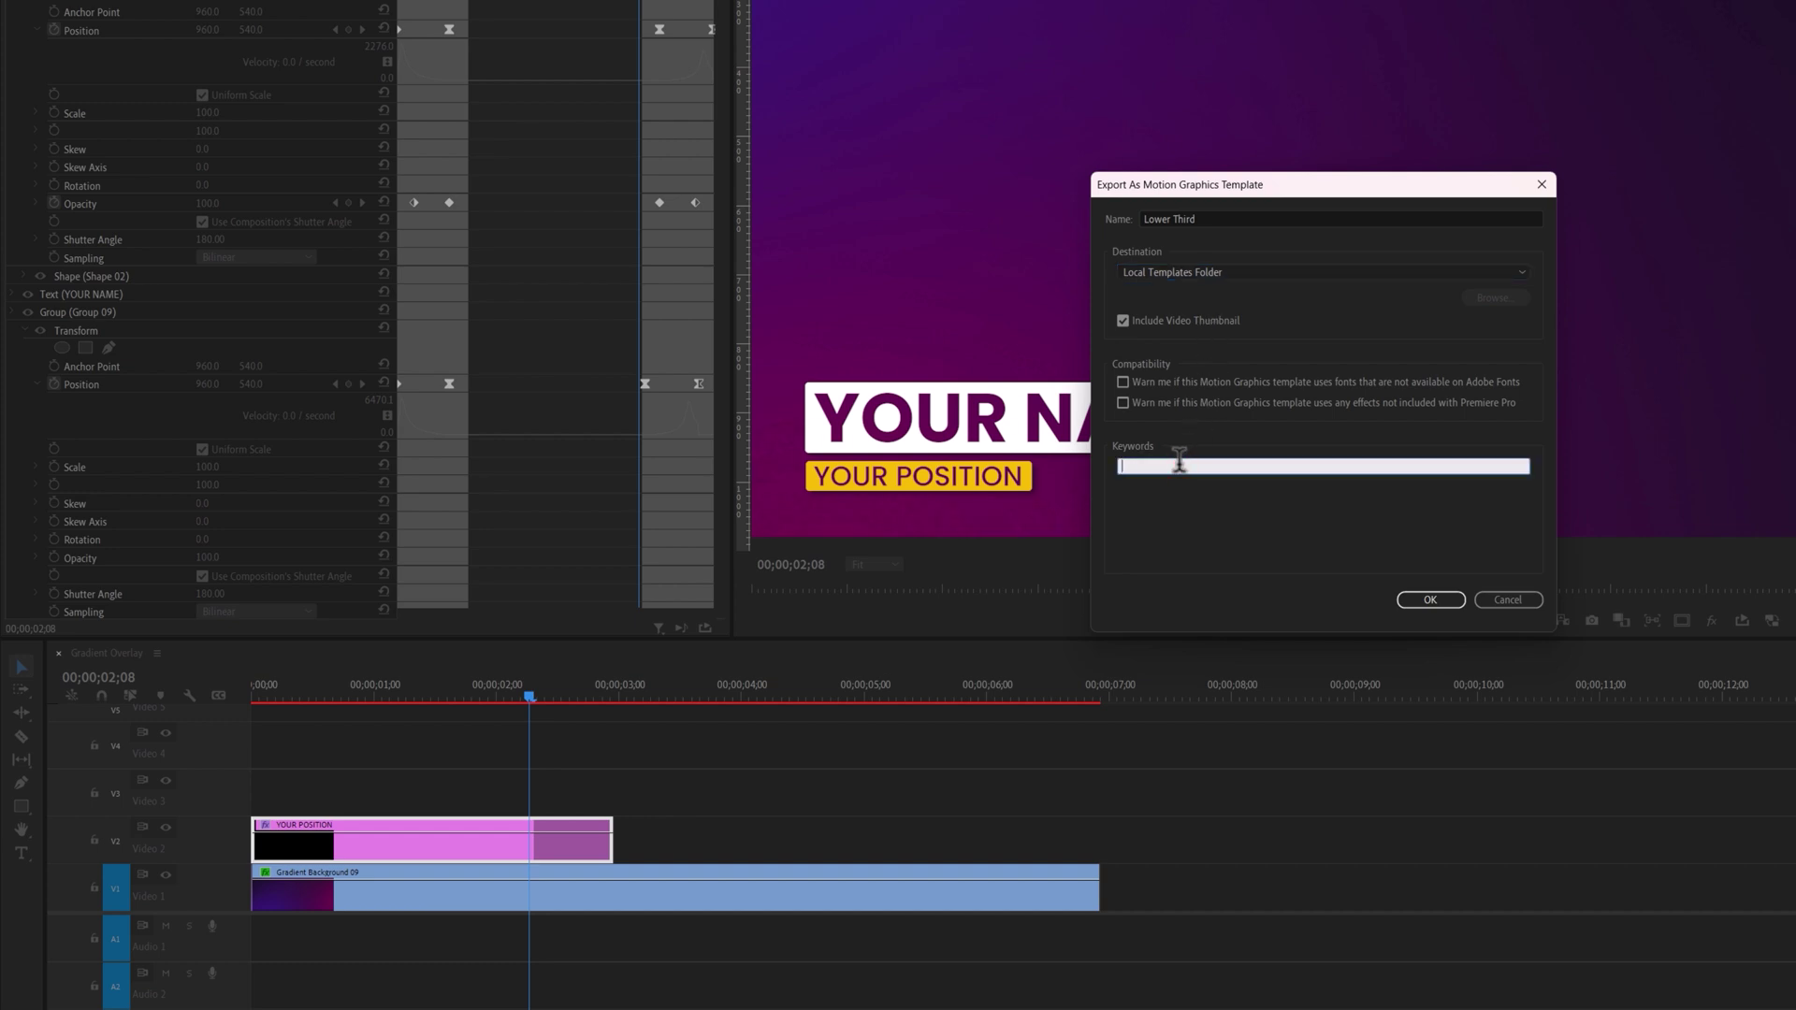
left_click(1429, 599)
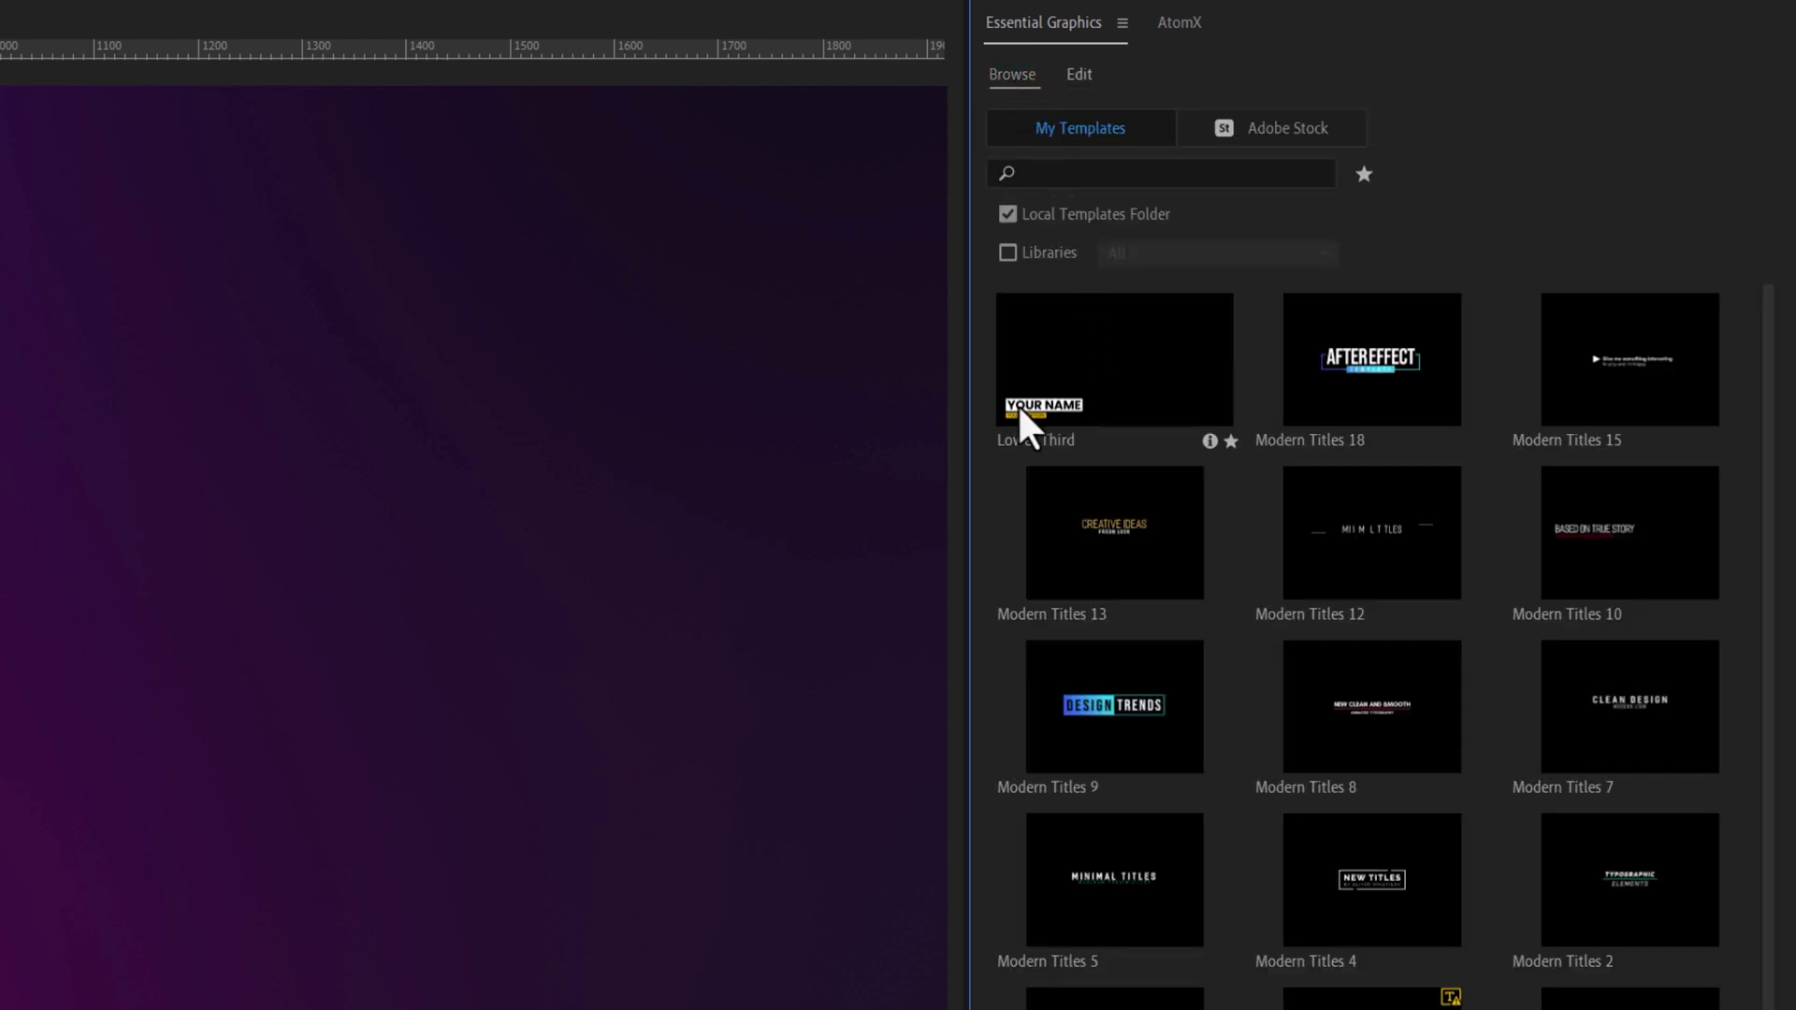
Drag the Lower Third template from My Templates onto the timeline.
left_click_drag(1130, 389, 10, 836)
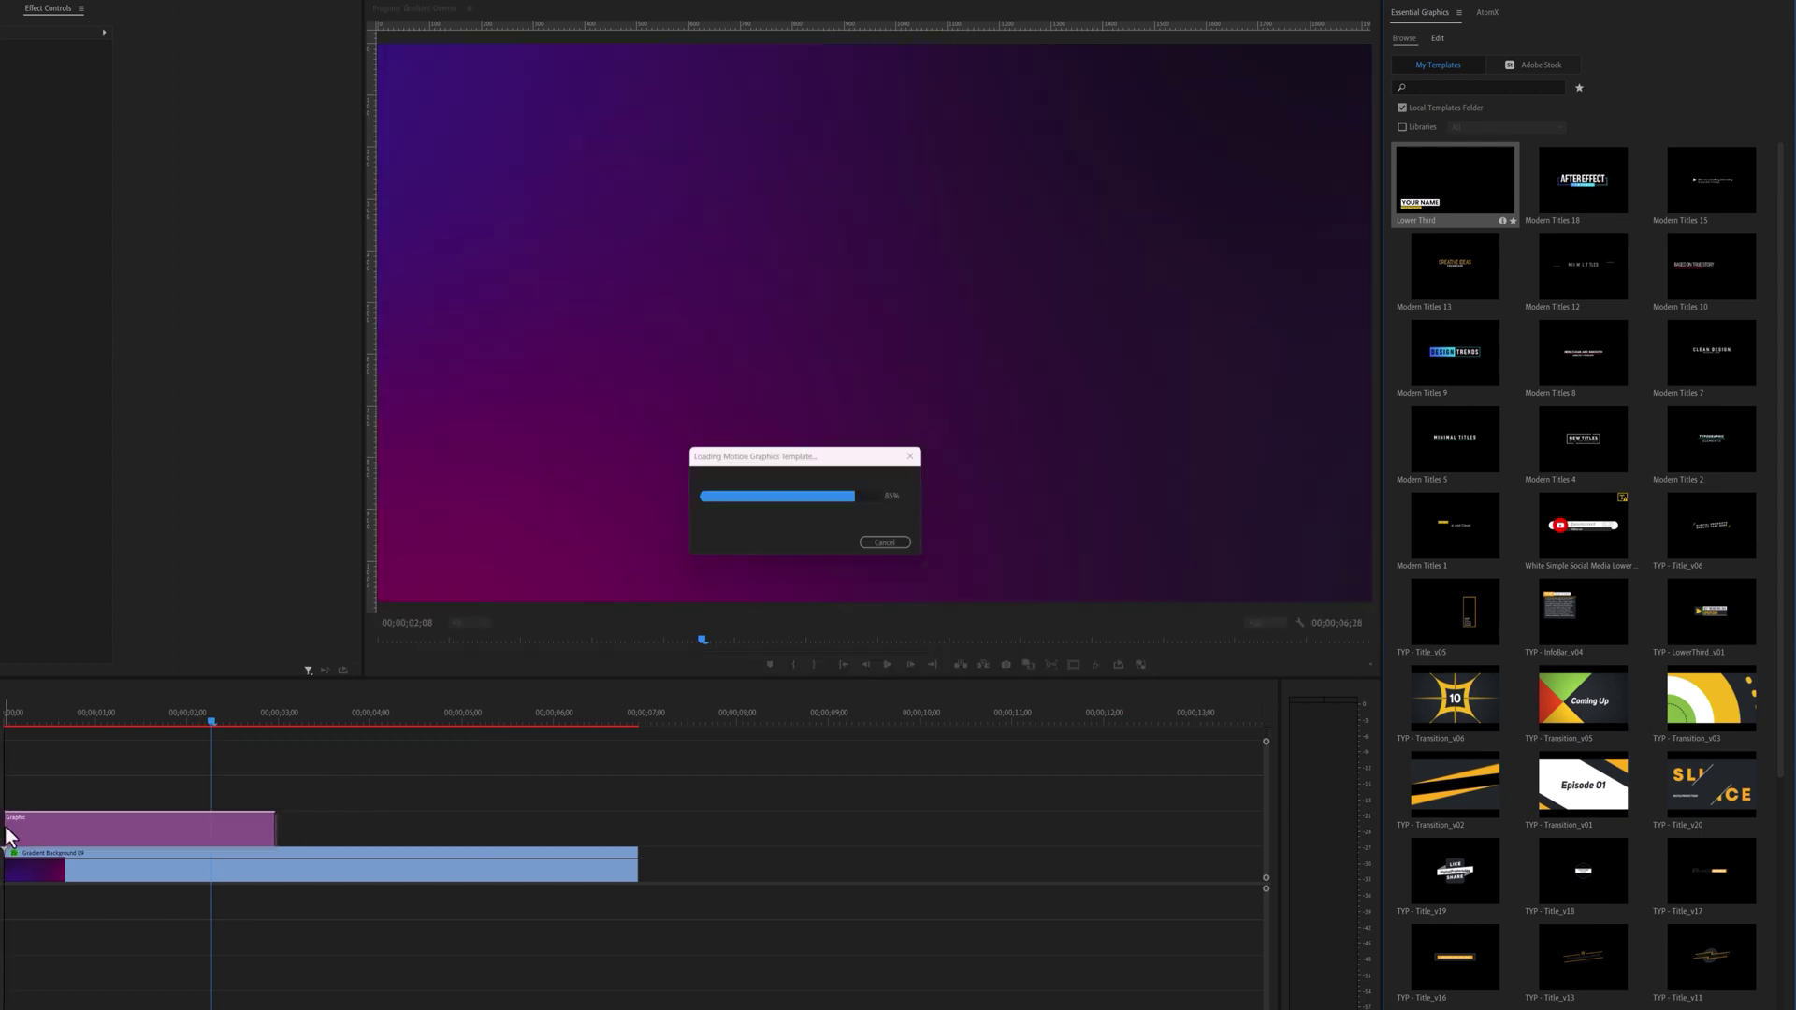
Replace YOUR NAME with the person's name and YOUR POSITION with 'FILMMAKER & EDITOR', then preview.
left_click(154, 833)
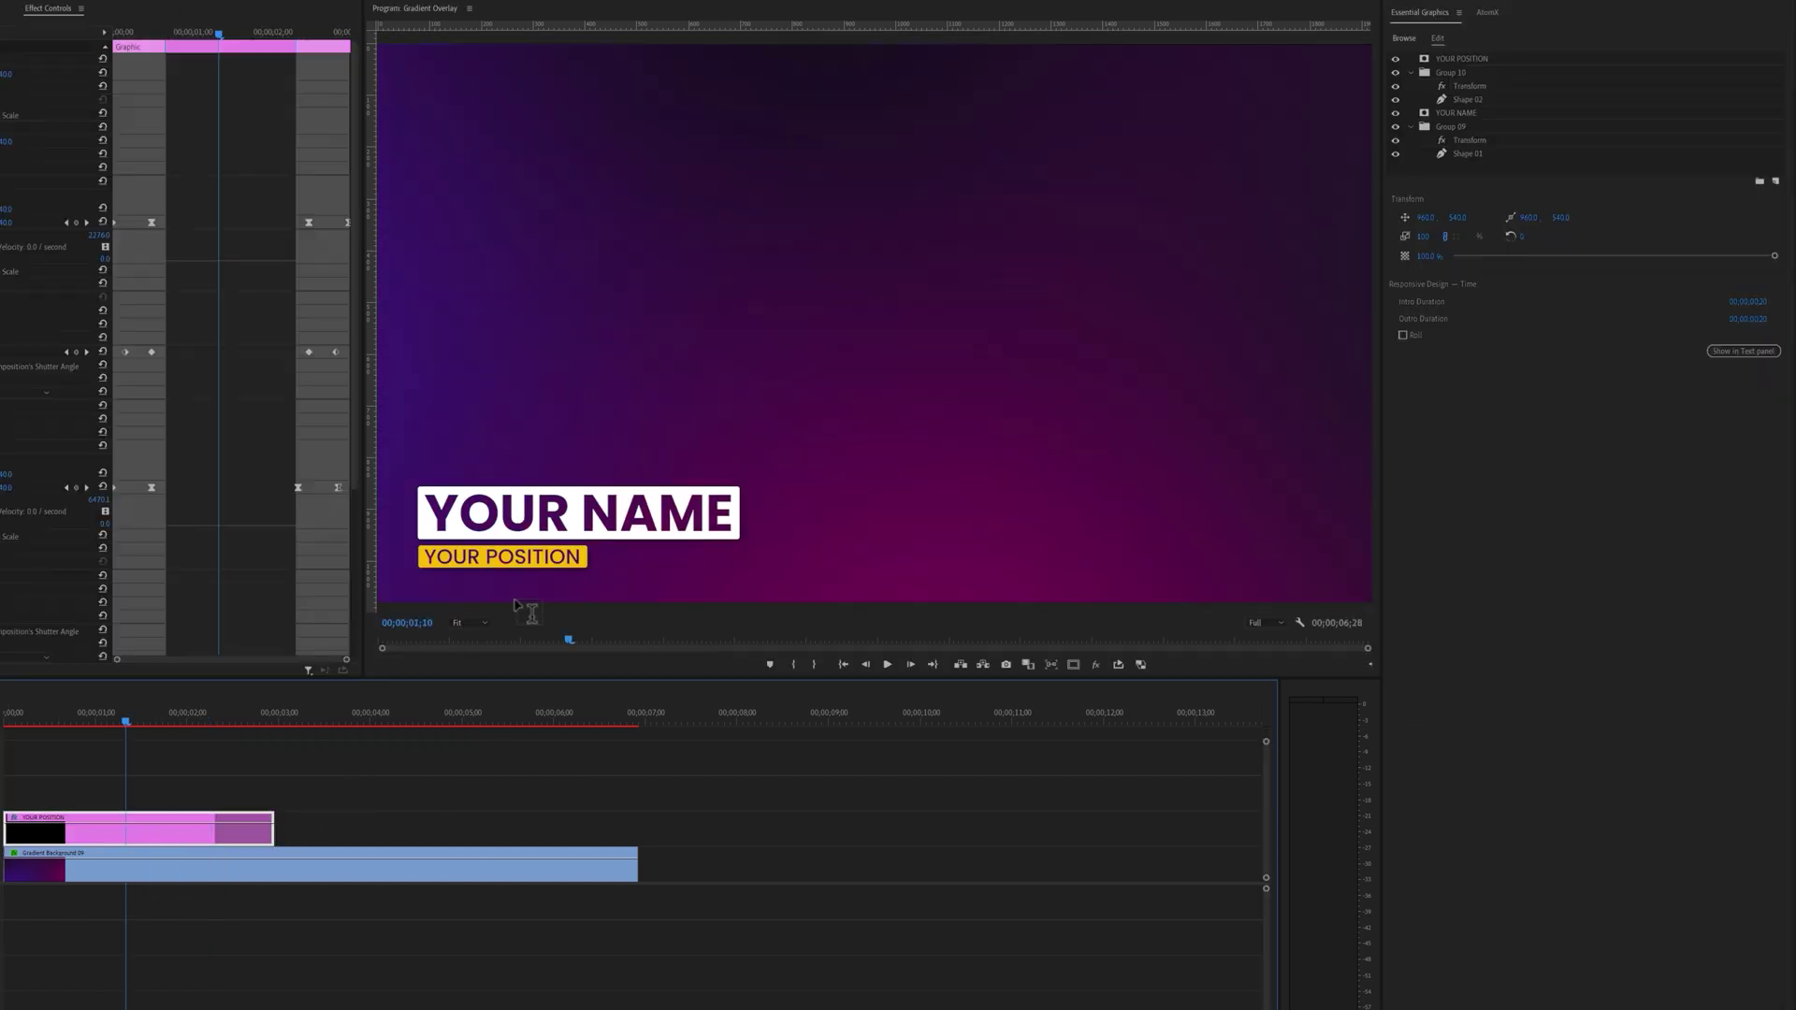
double_click(574, 514)
type("ENA")
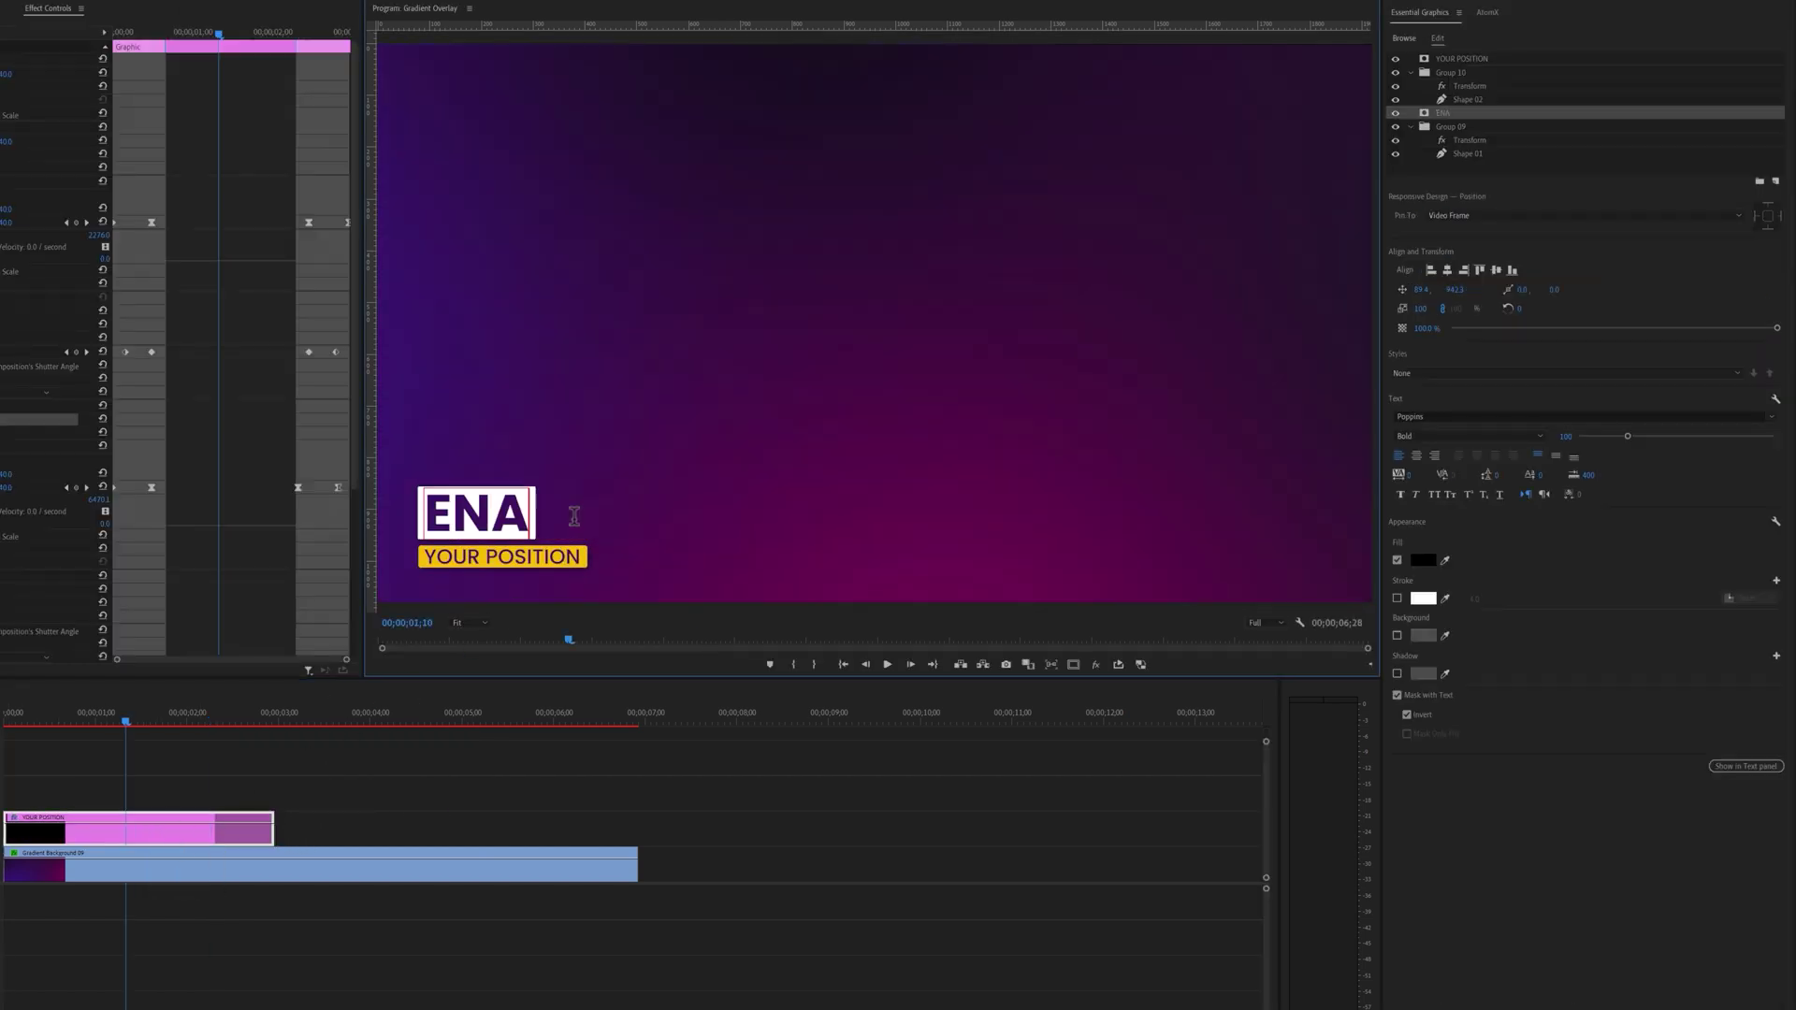
type("M ALAMIN")
double_click(566, 555)
type("FILMMA")
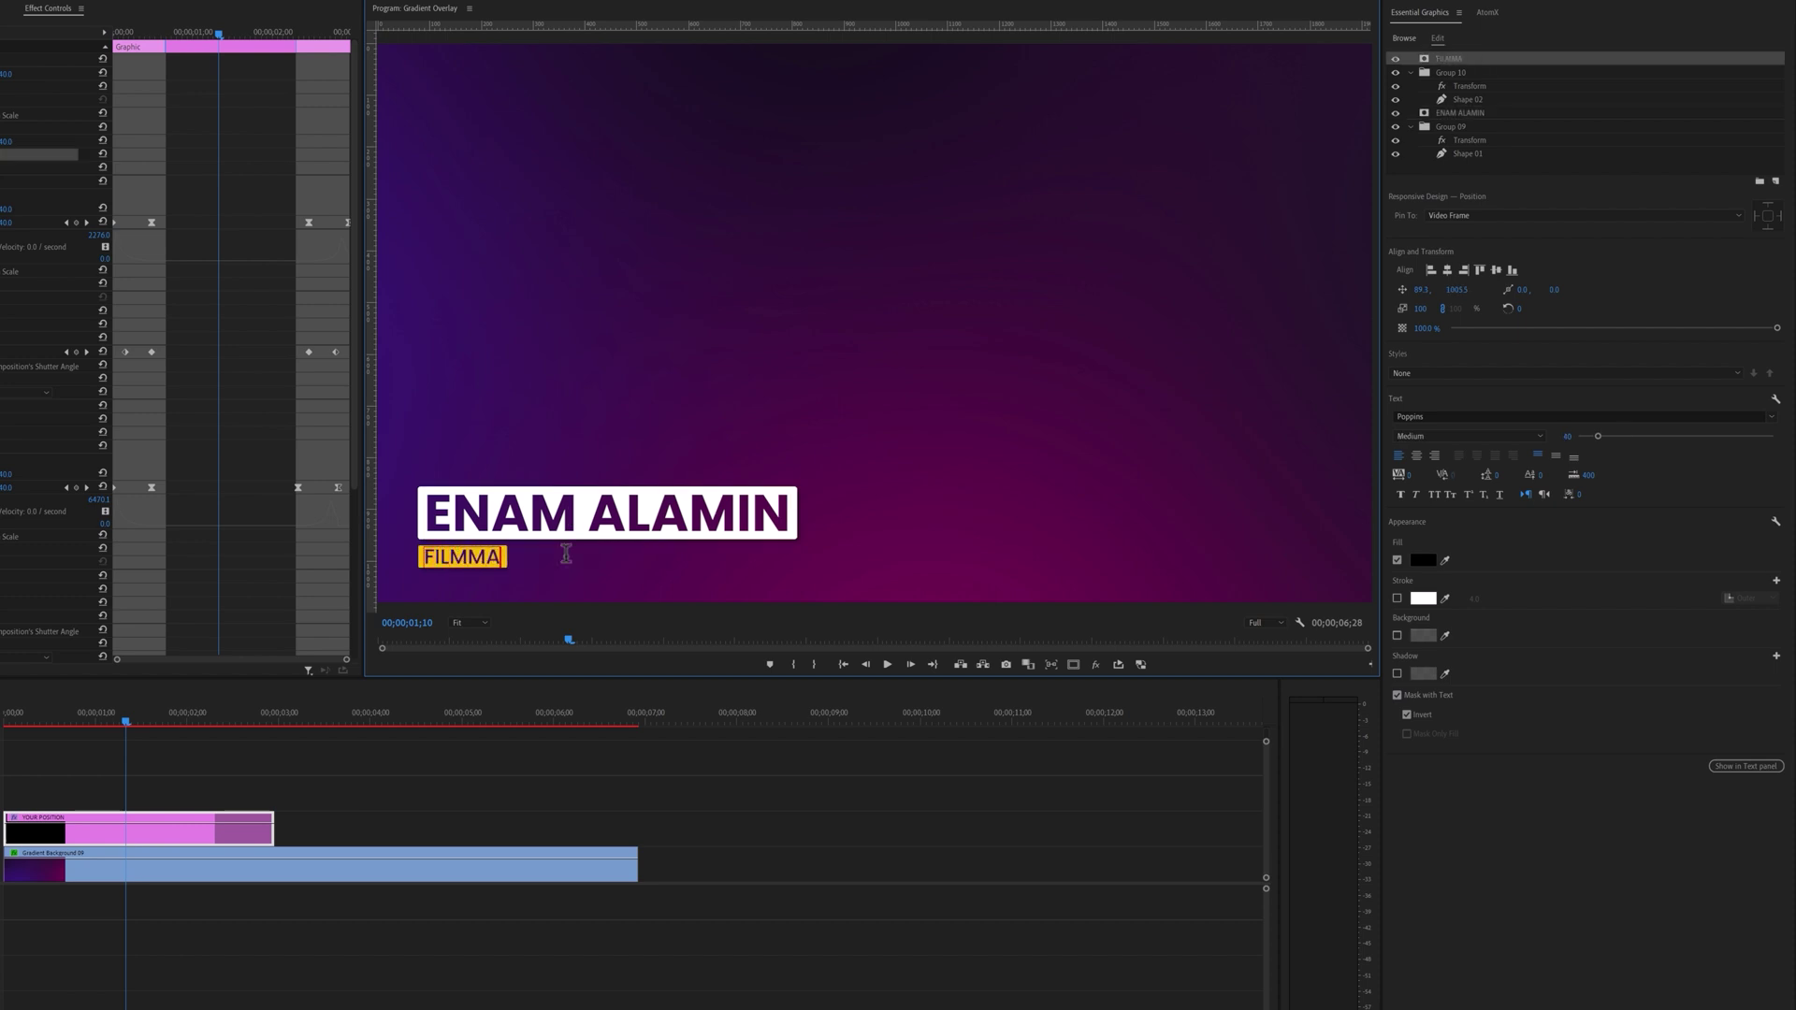
type("KER & EDITOR")
left_click(251, 752)
key("Home")
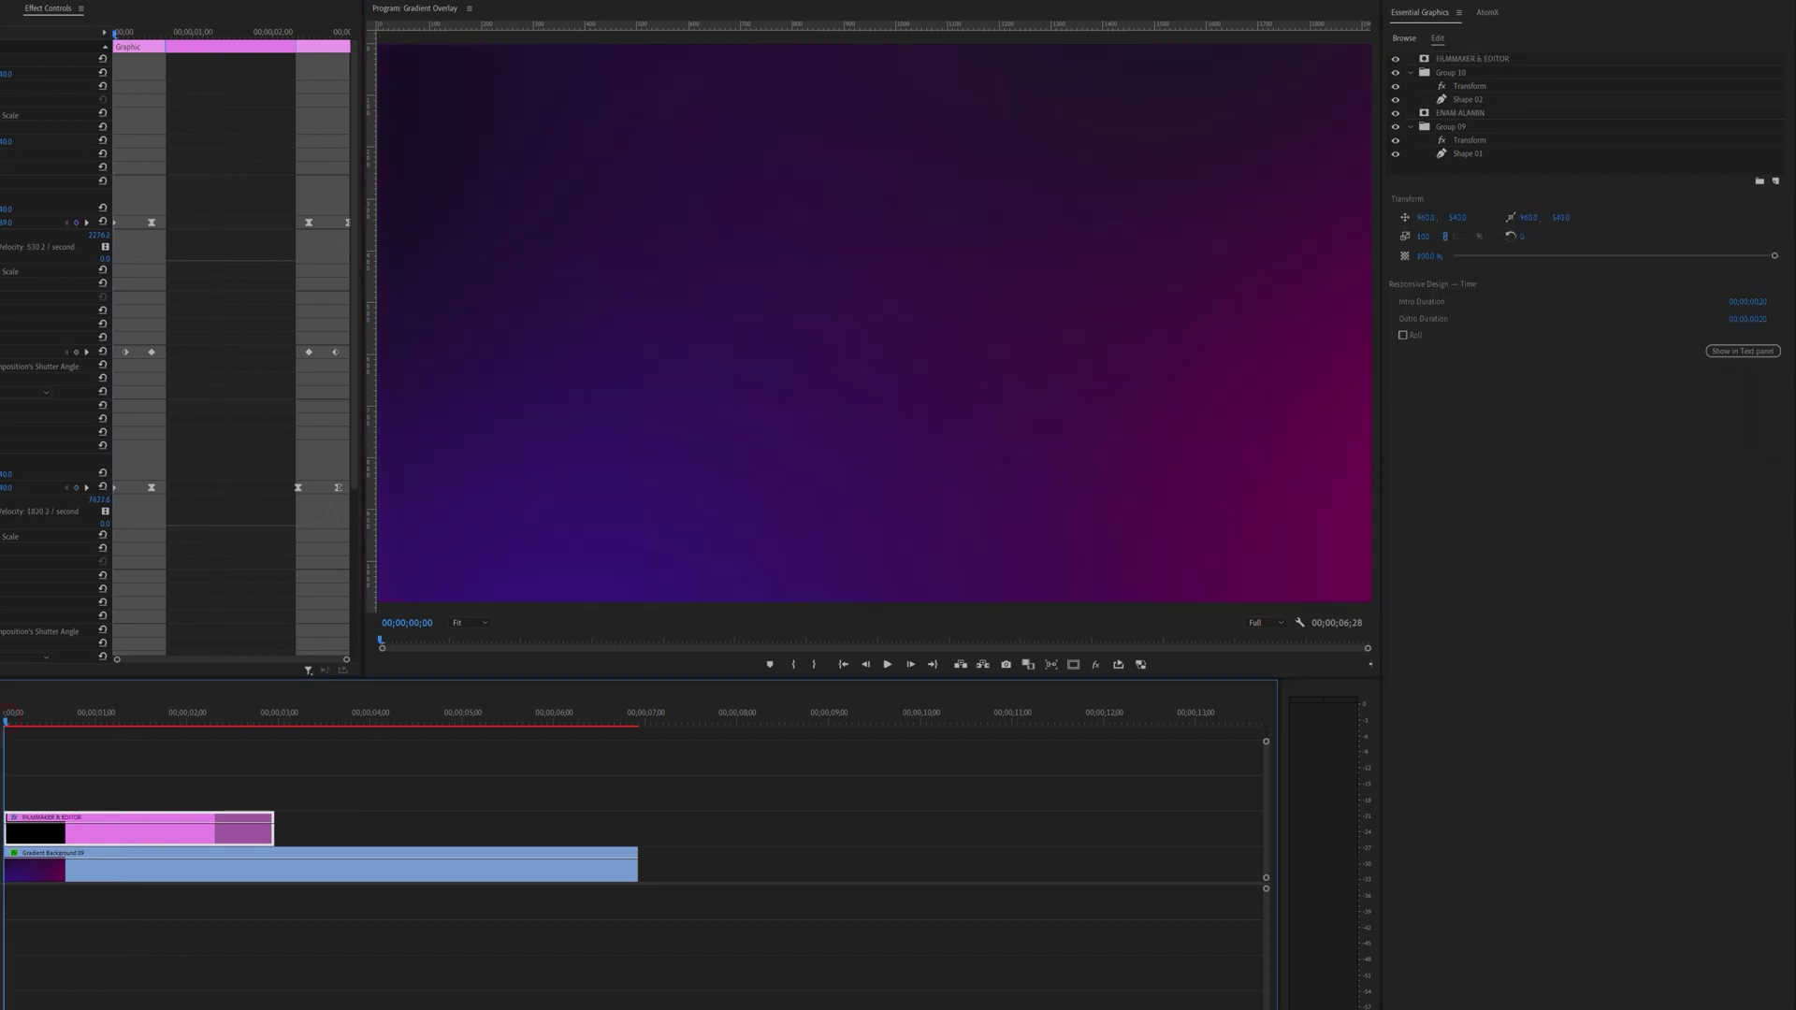
key("space")
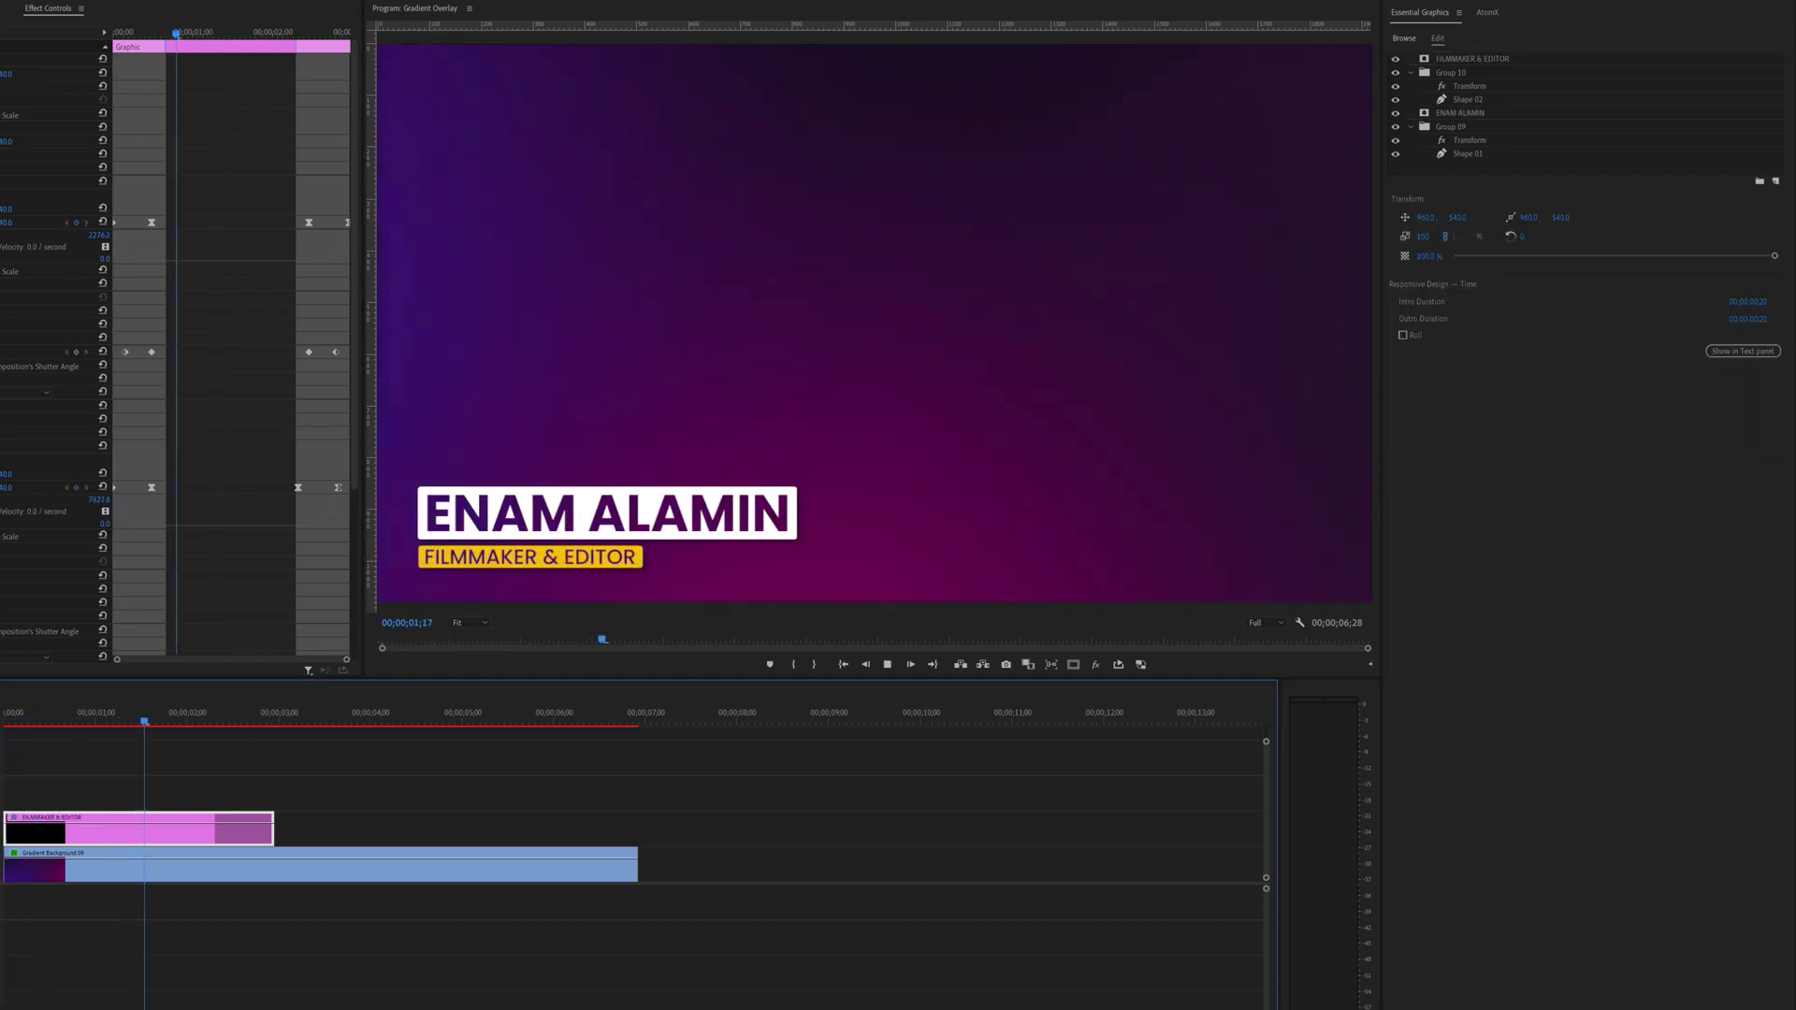
Change Shape 01's fill behind the name to cyan.
left_click(131, 716)
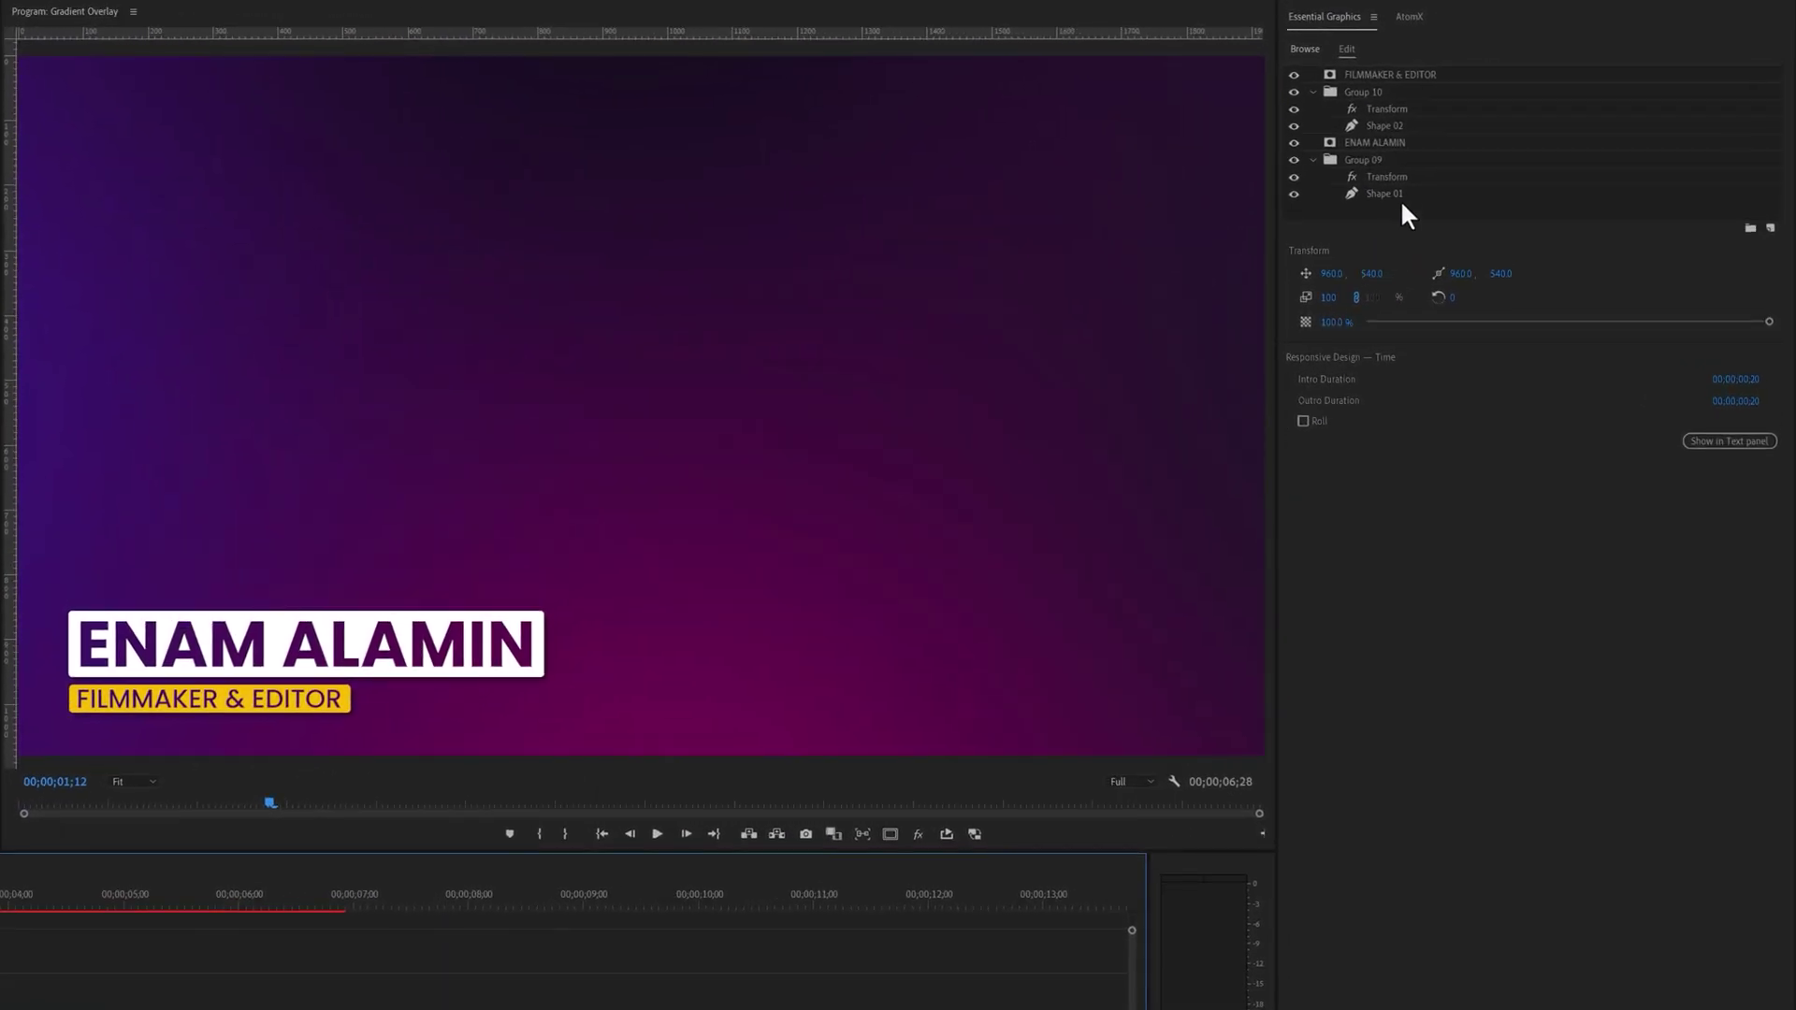
left_click(1384, 193)
left_click(1328, 521)
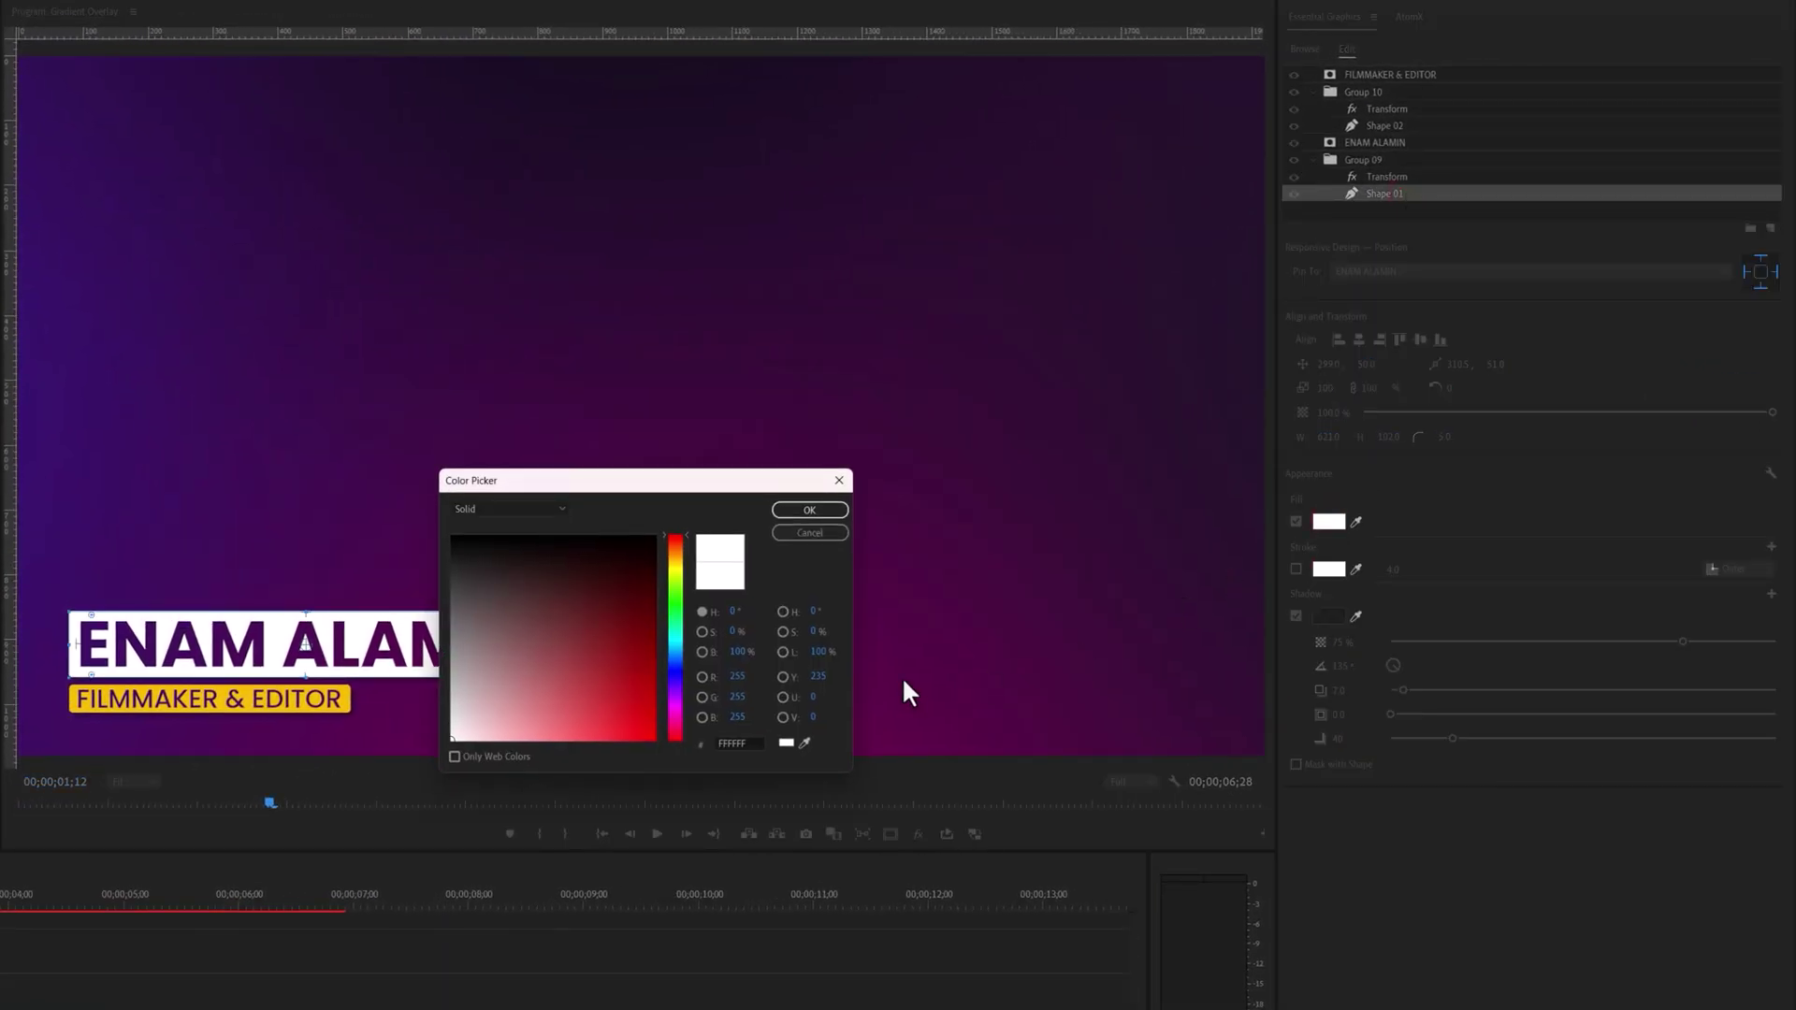
left_click_drag(683, 559, 679, 636)
left_click(627, 702)
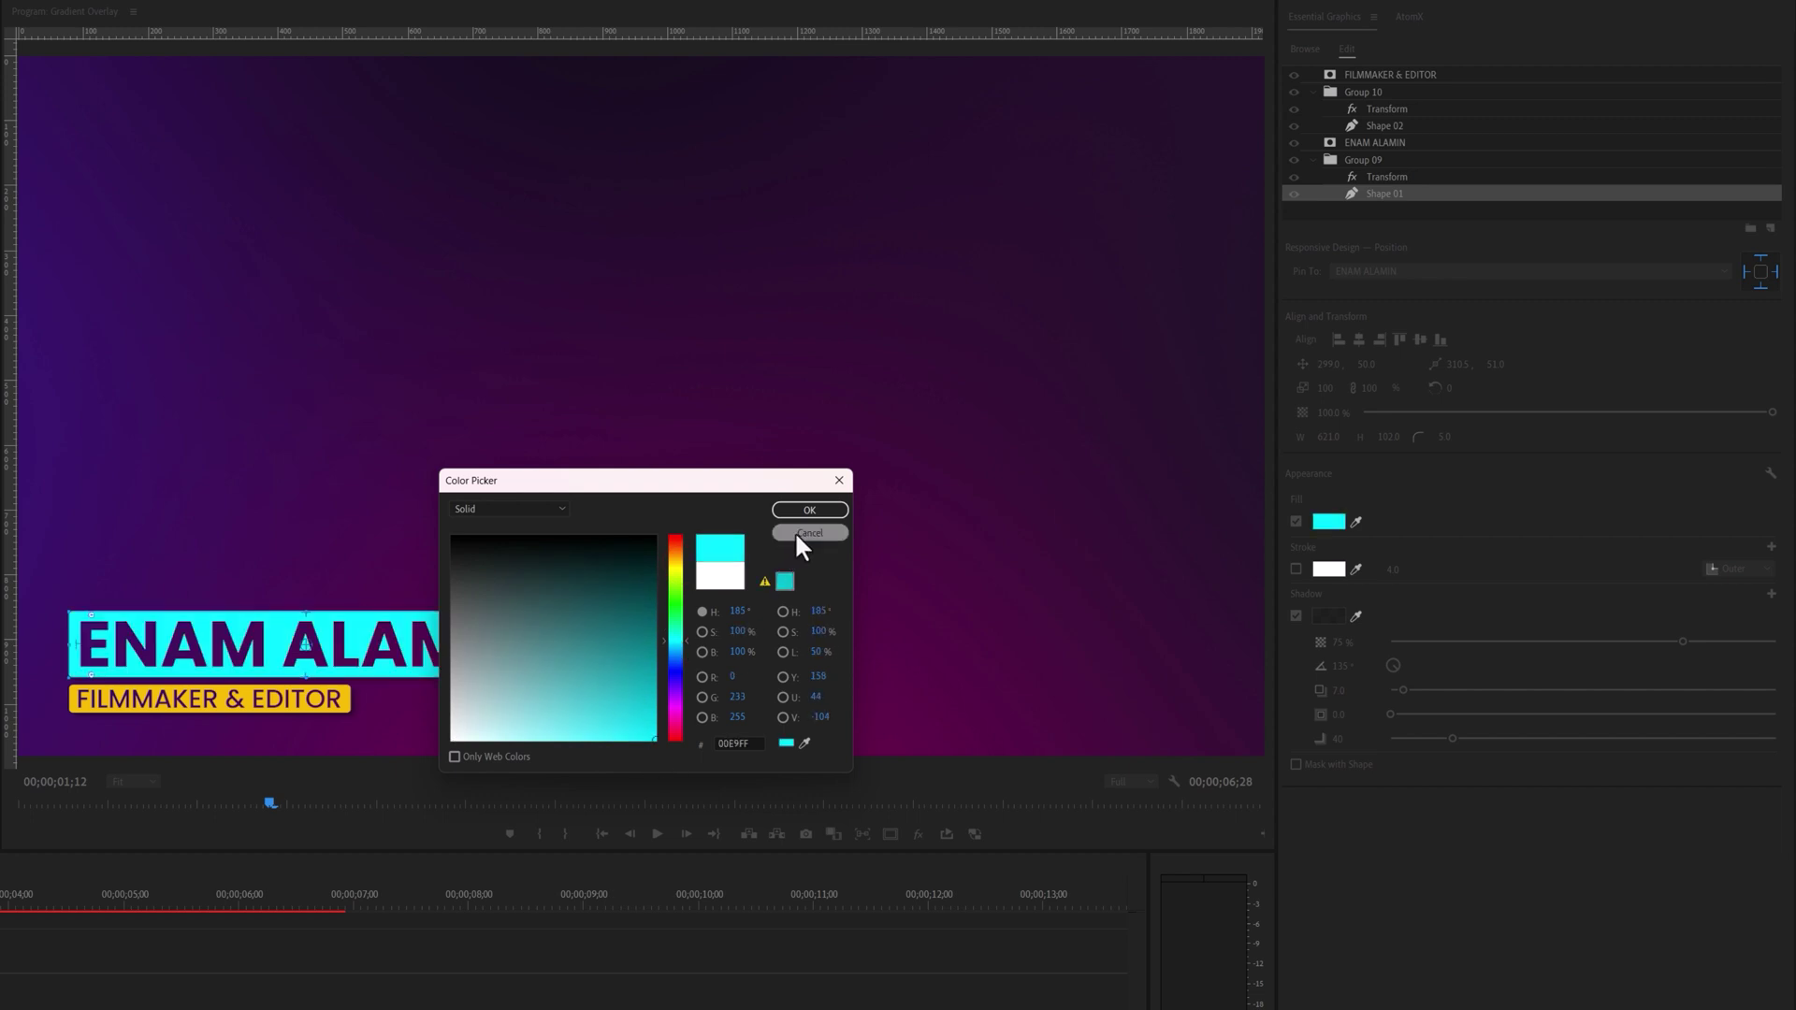
left_click(814, 511)
Change Shape 02's fill behind the position text to white.
left_click(1387, 126)
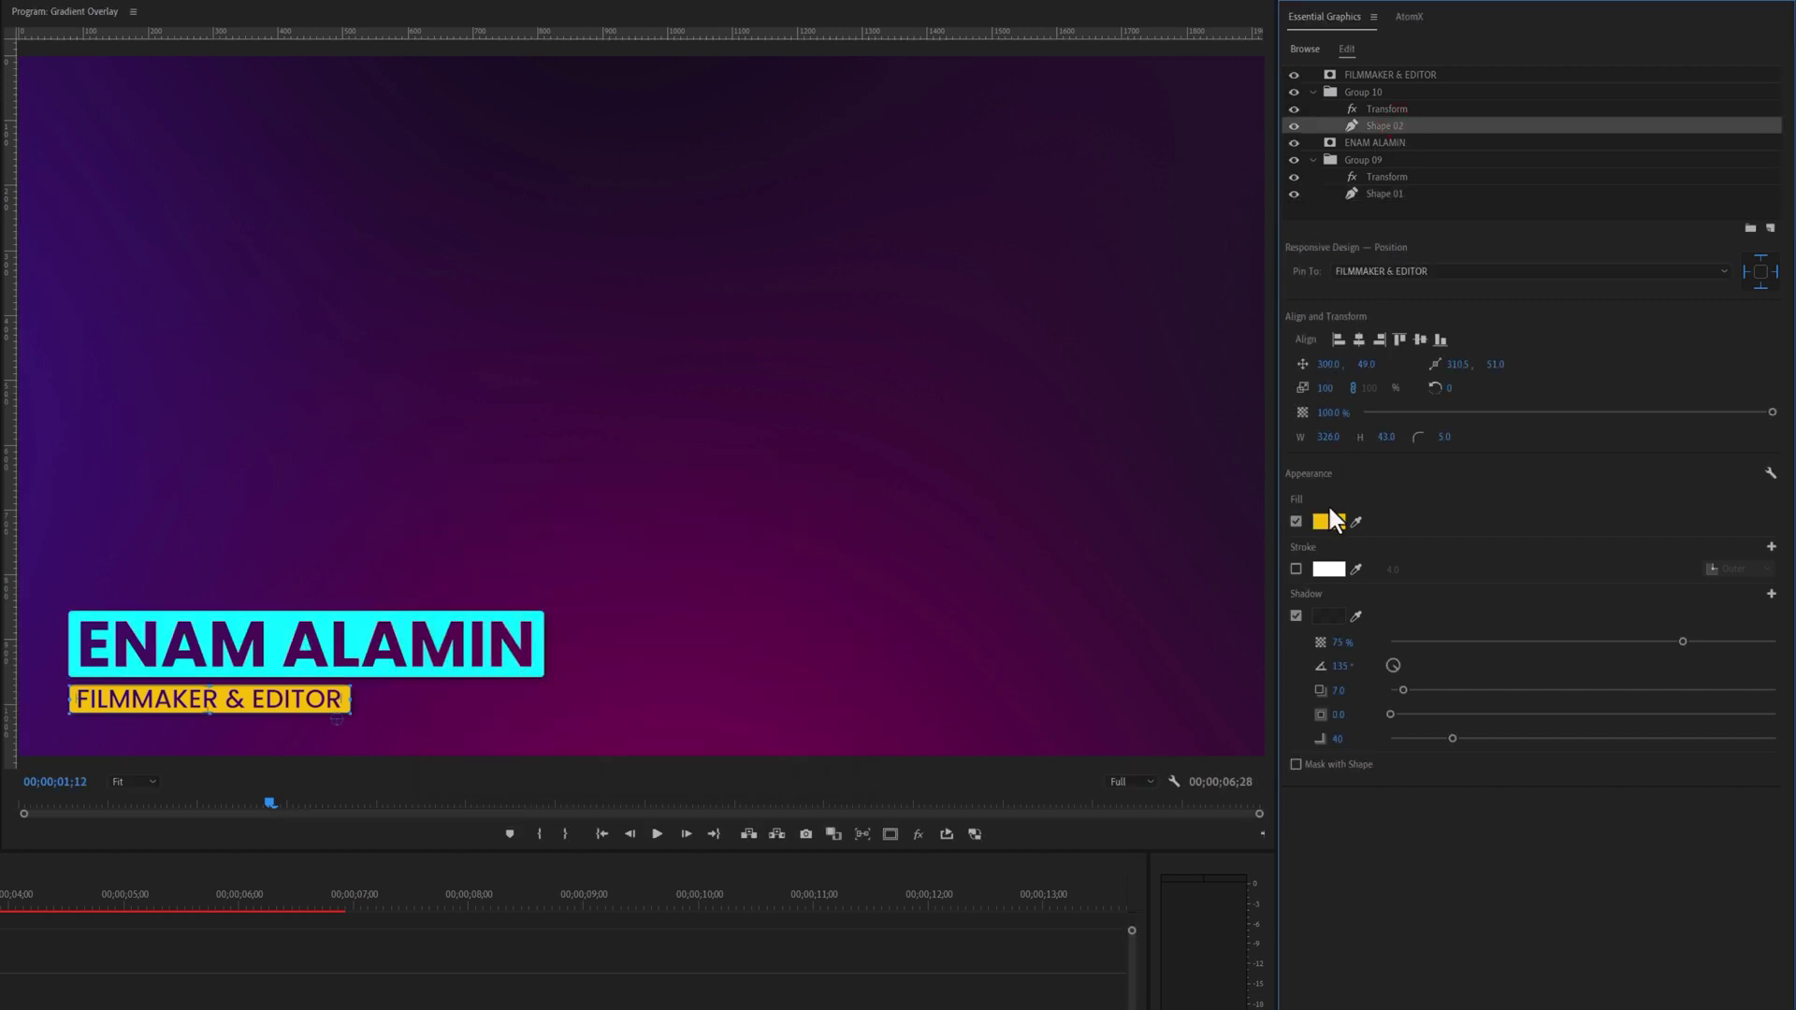
left_click(1326, 524)
left_click_drag(530, 649, 401, 742)
left_click(809, 510)
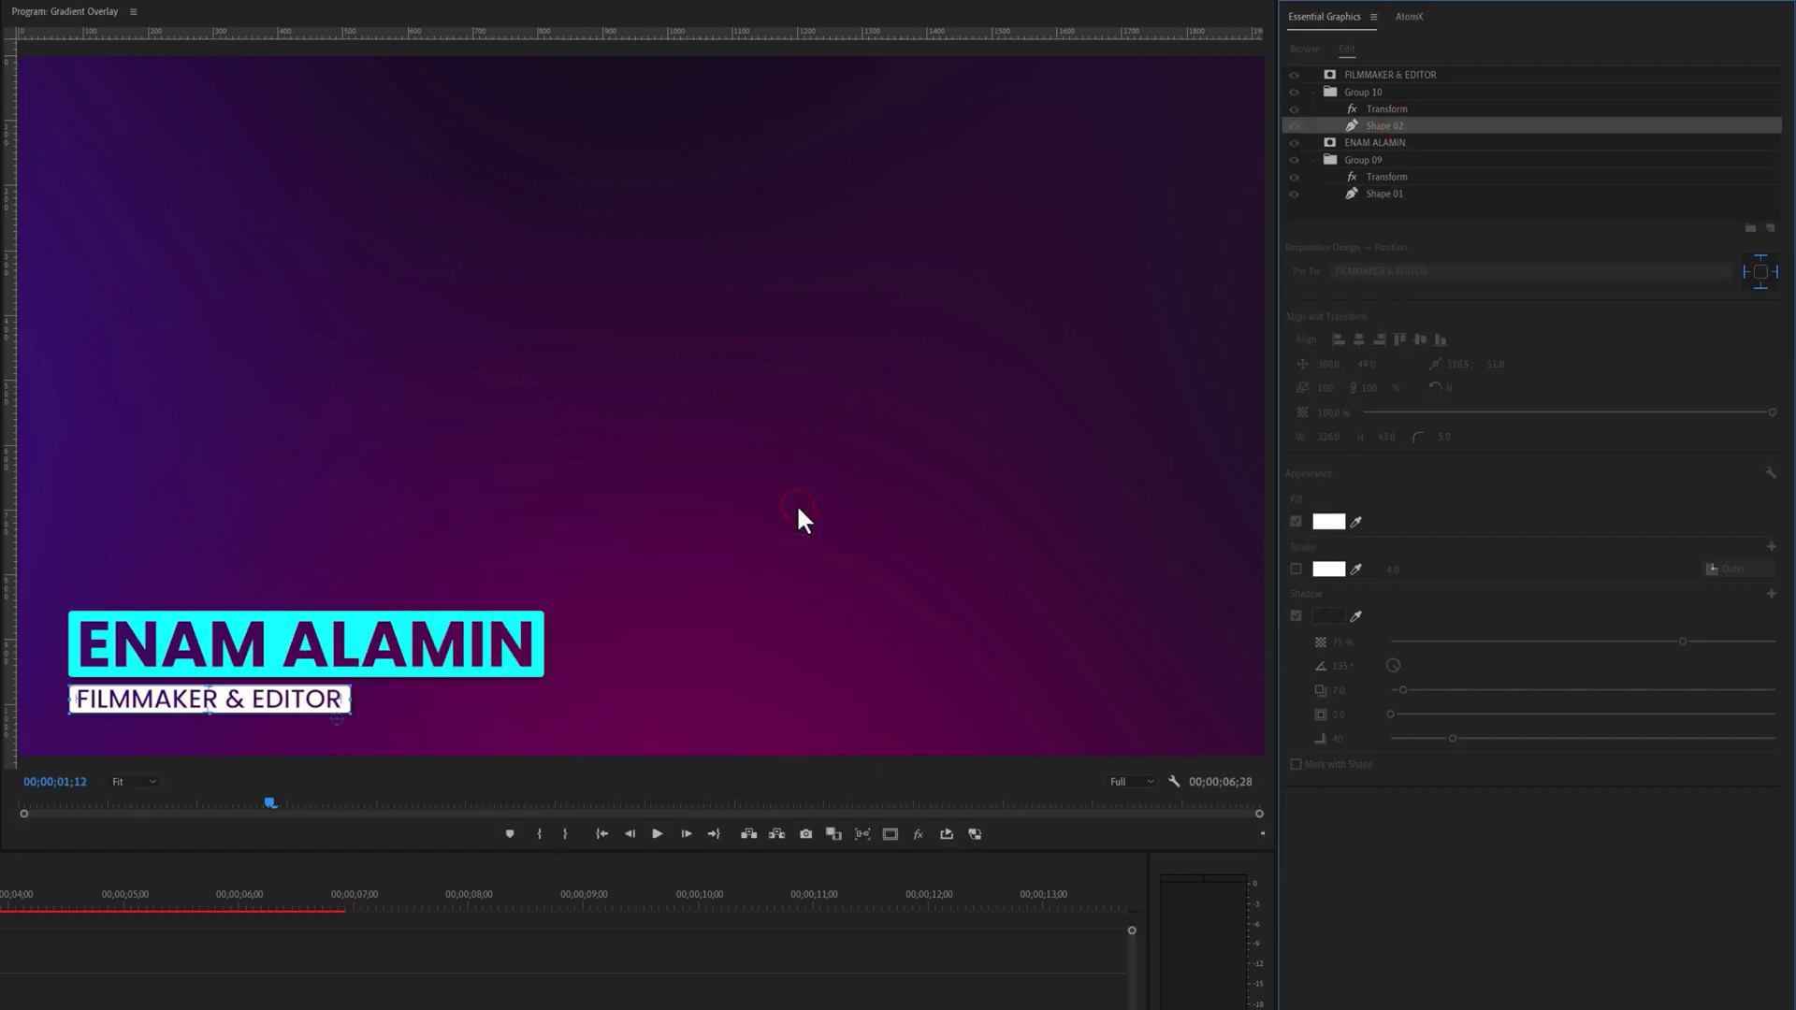
left_click(159, 945)
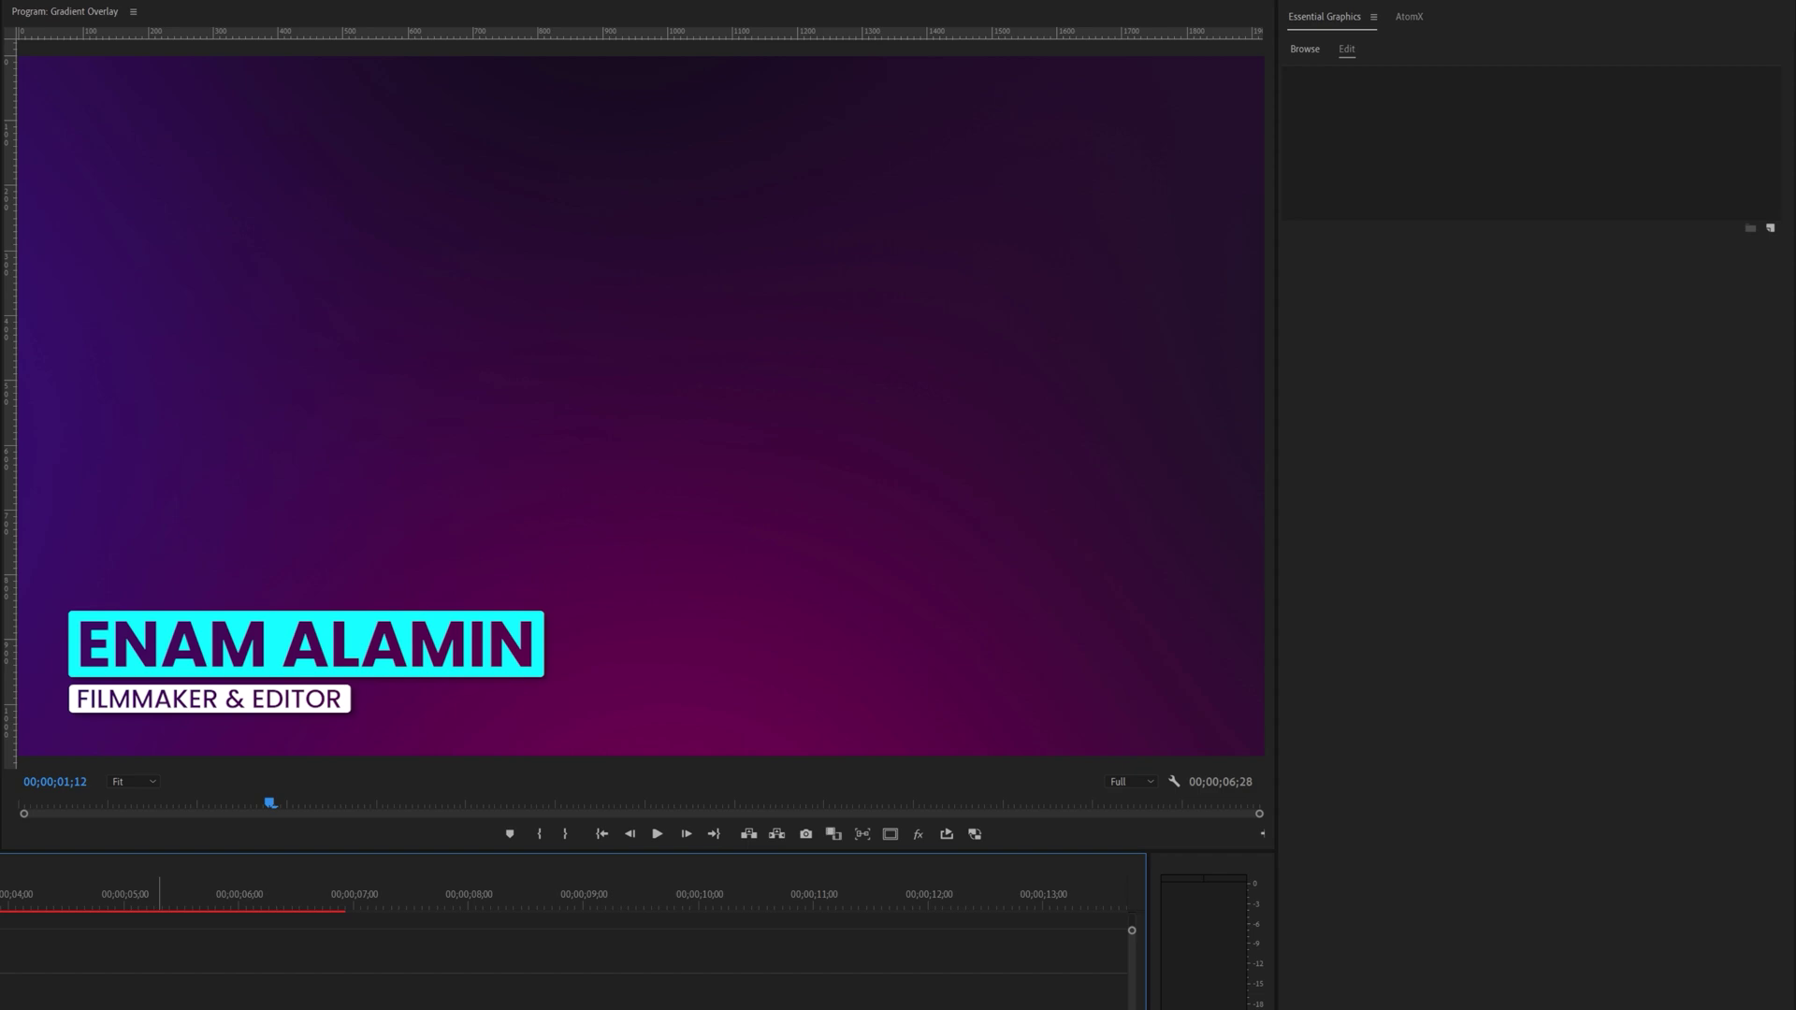